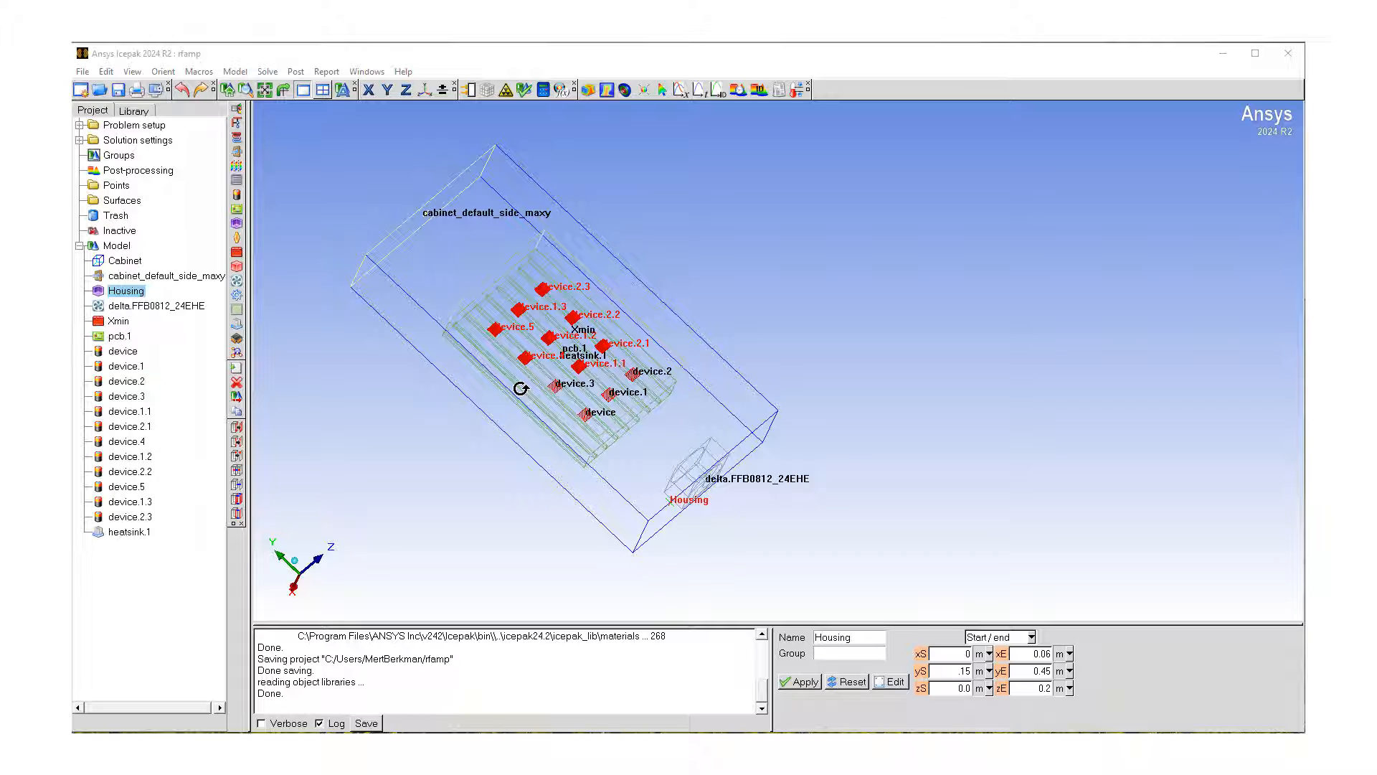
Set the display of object names to None
{"action": "left_click_drag", "start_coordinate": [518, 380], "coordinate": [479, 344]}
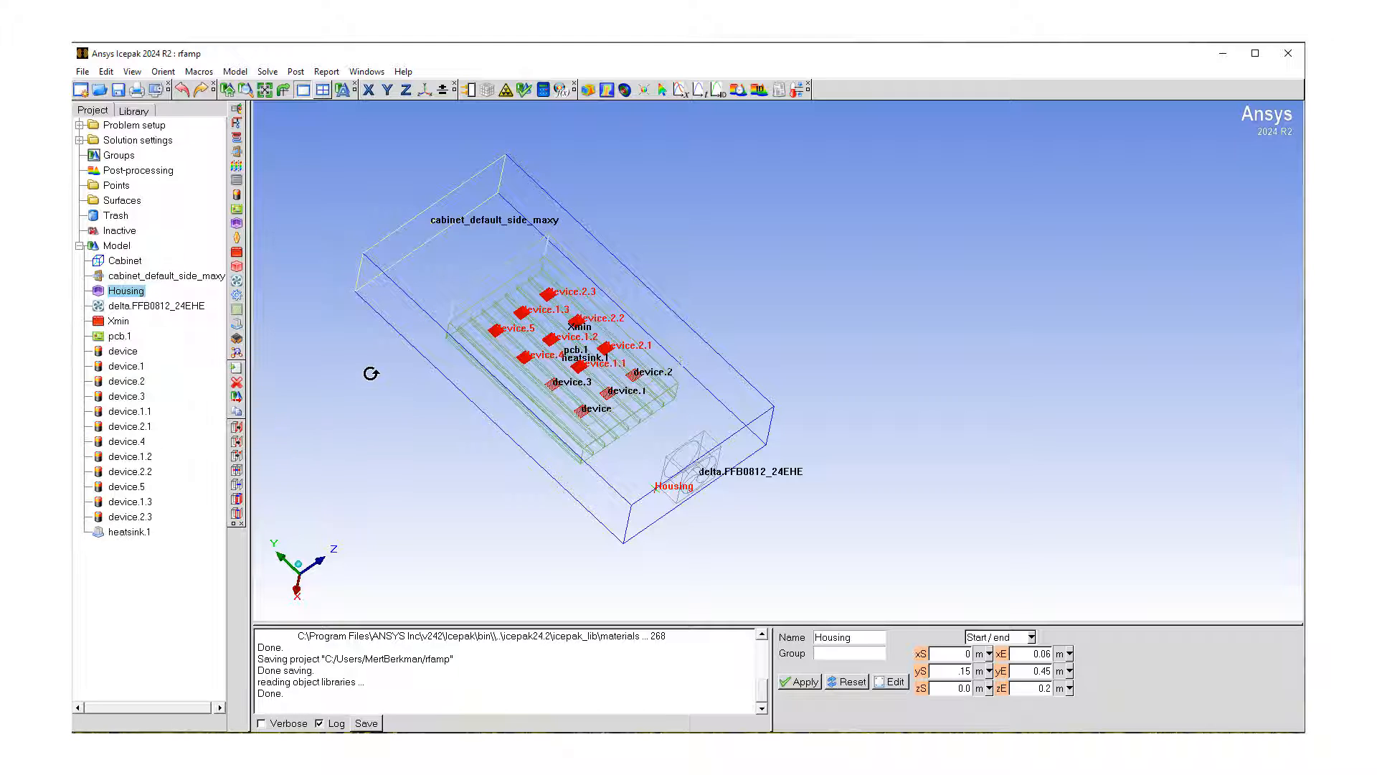
{"action": "mouse_move", "coordinate": [421, 359]}
{"action": "left_mouse_down"}
{"action": "mouse_move", "coordinate": [433, 342]}
{"action": "mouse_move", "coordinate": [419, 361]}
{"action": "left_mouse_up"}
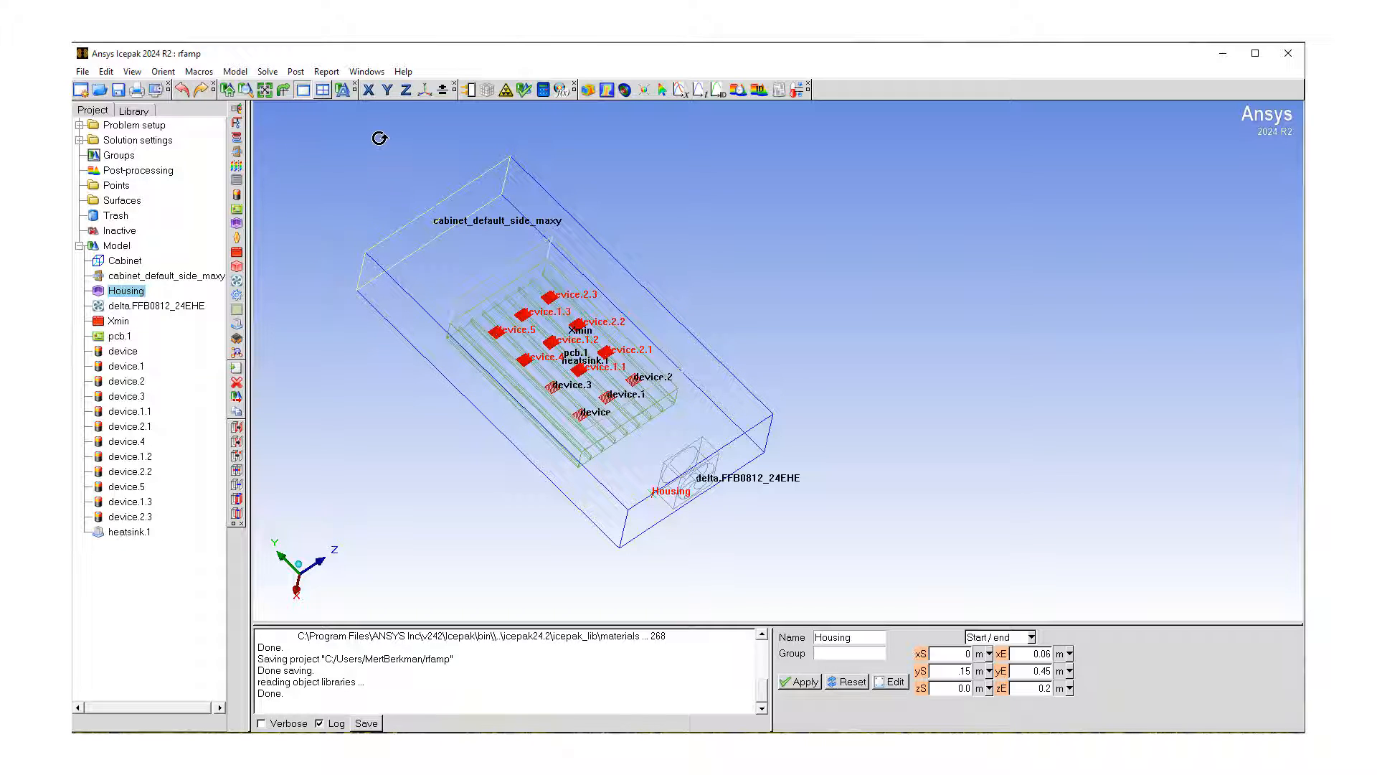
{"action": "left_click", "coordinate": [133, 72]}
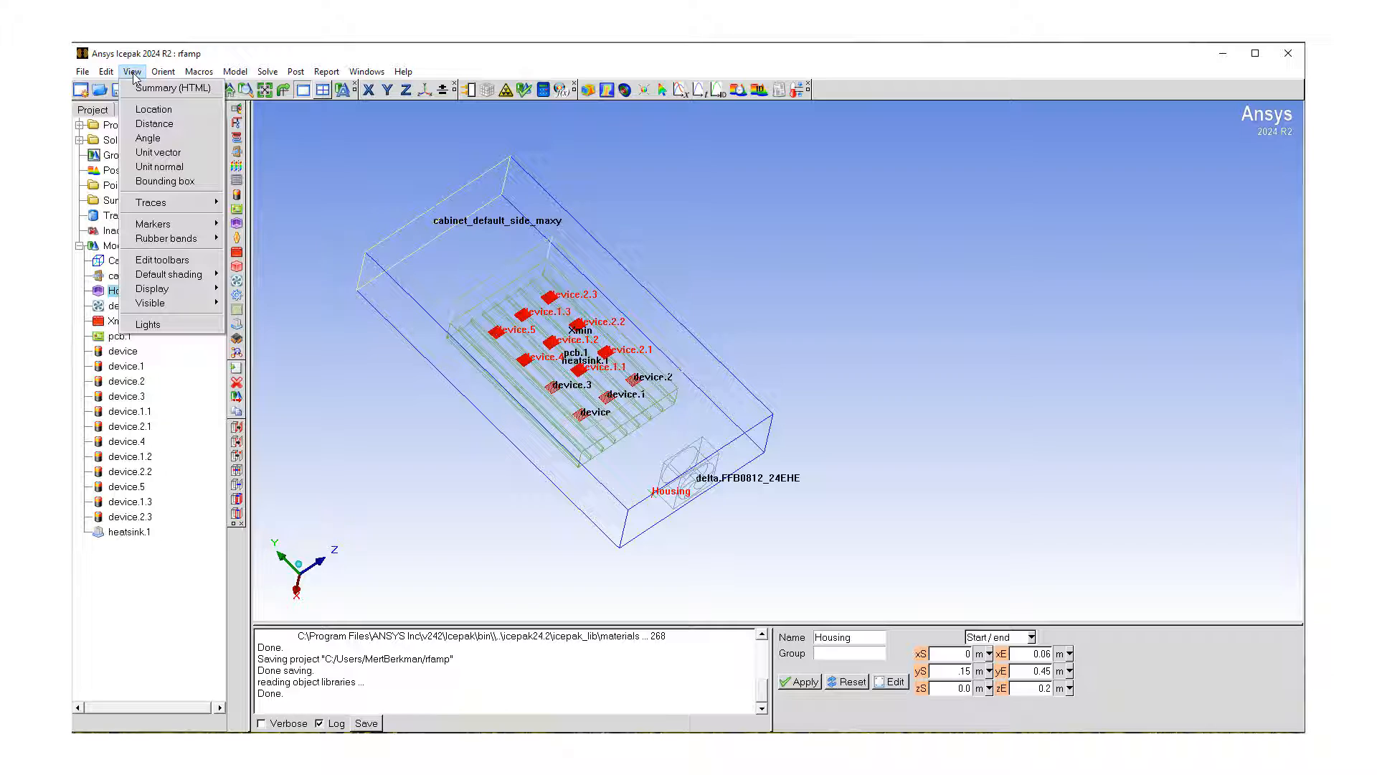
{"action": "mouse_move", "coordinate": [210, 295]}
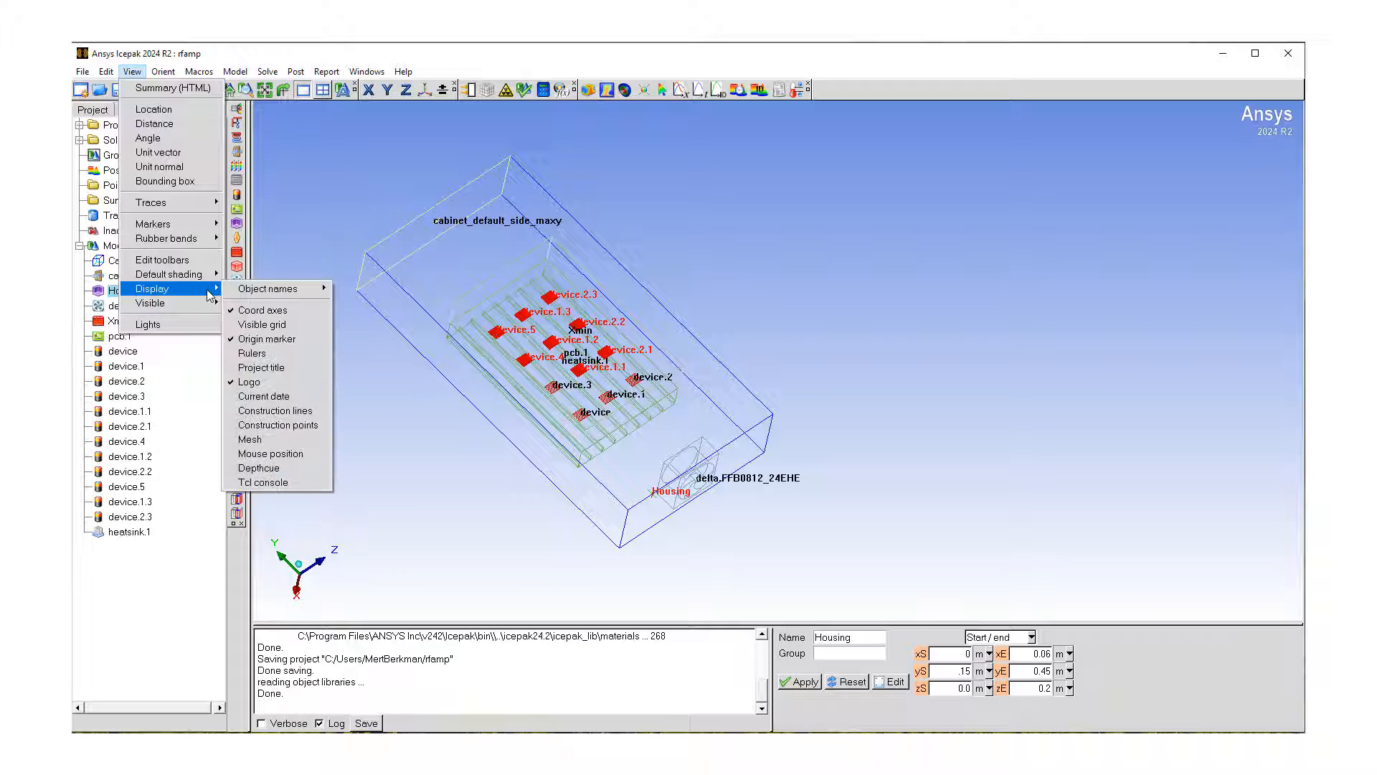
{"action": "mouse_move", "coordinate": [287, 294]}
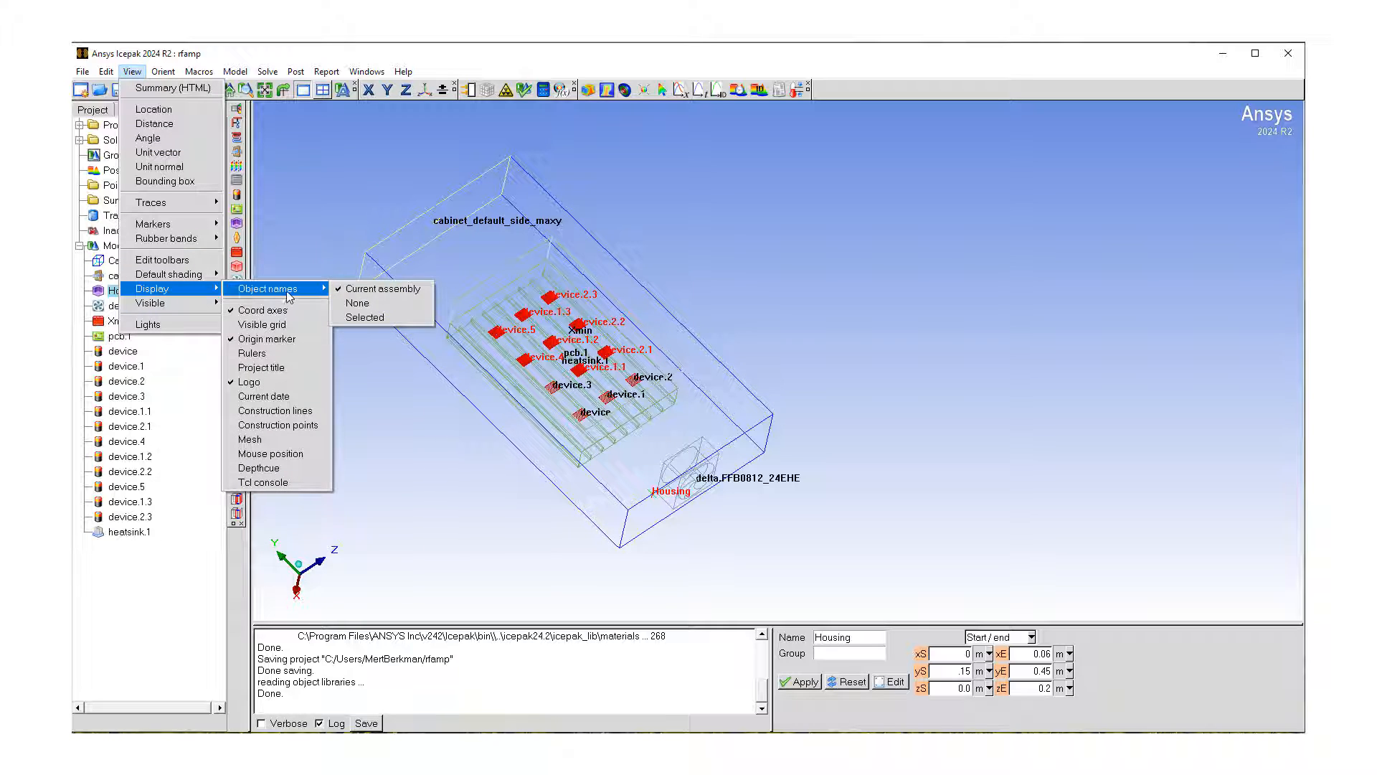
{"action": "left_click", "coordinate": [371, 308]}
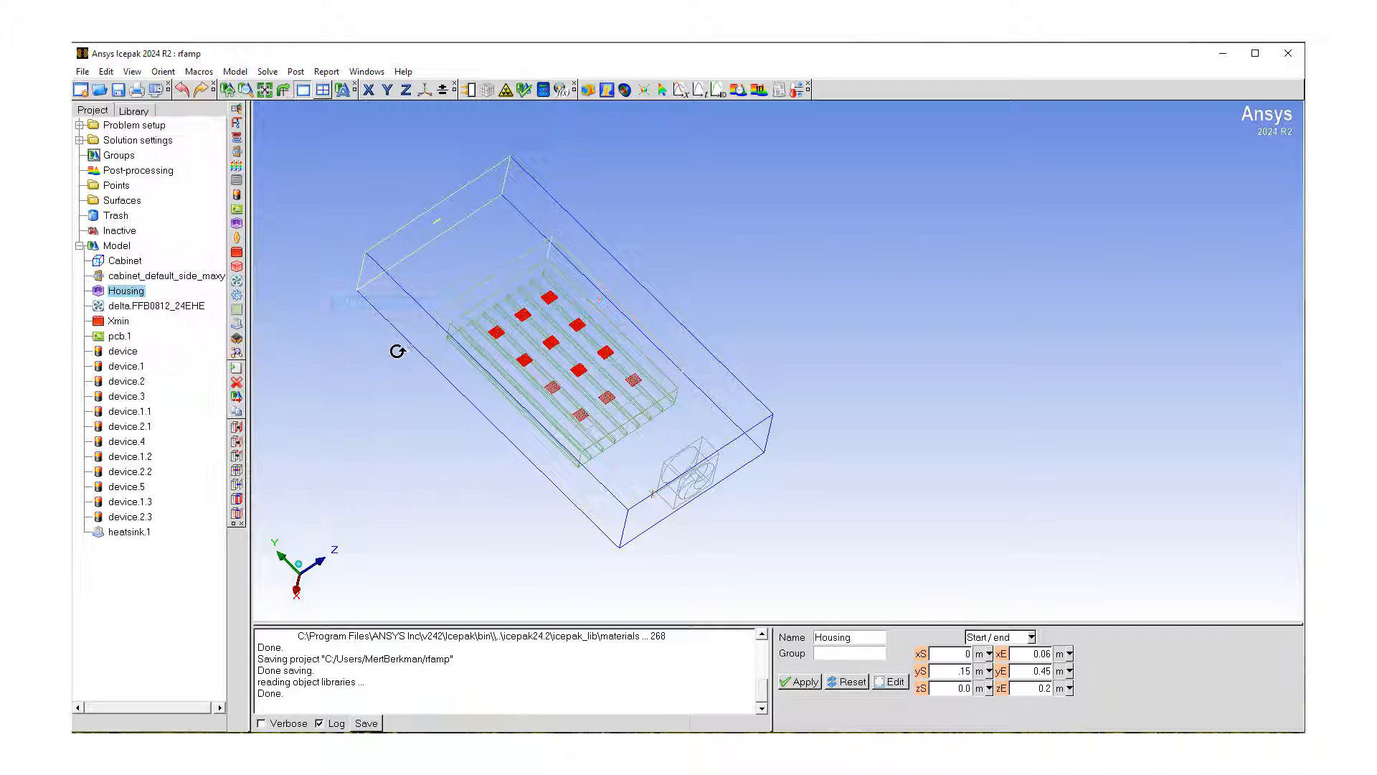
Set the display of object names to Selected so only selected objects are labelled
{"action": "left_click", "coordinate": [157, 73]}
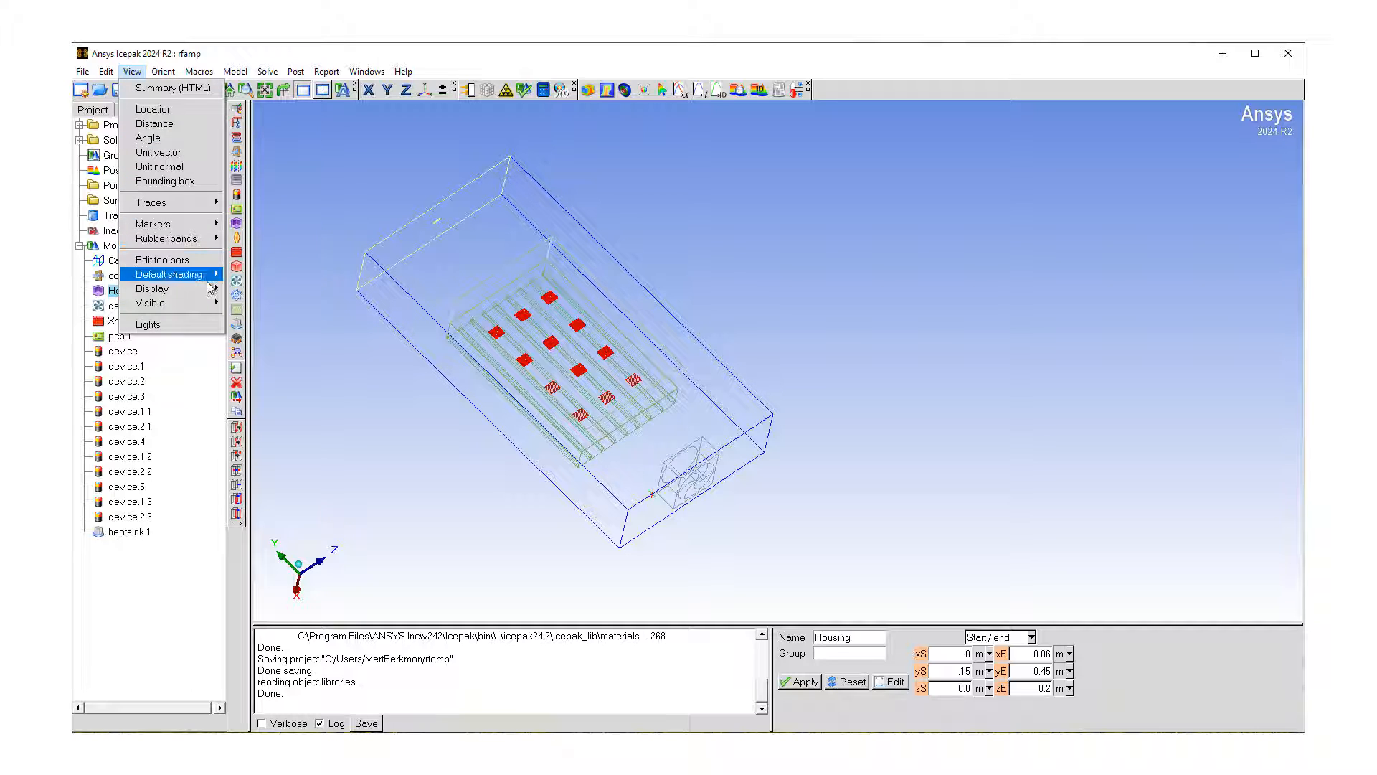
{"action": "mouse_move", "coordinate": [173, 289]}
{"action": "mouse_move", "coordinate": [286, 294]}
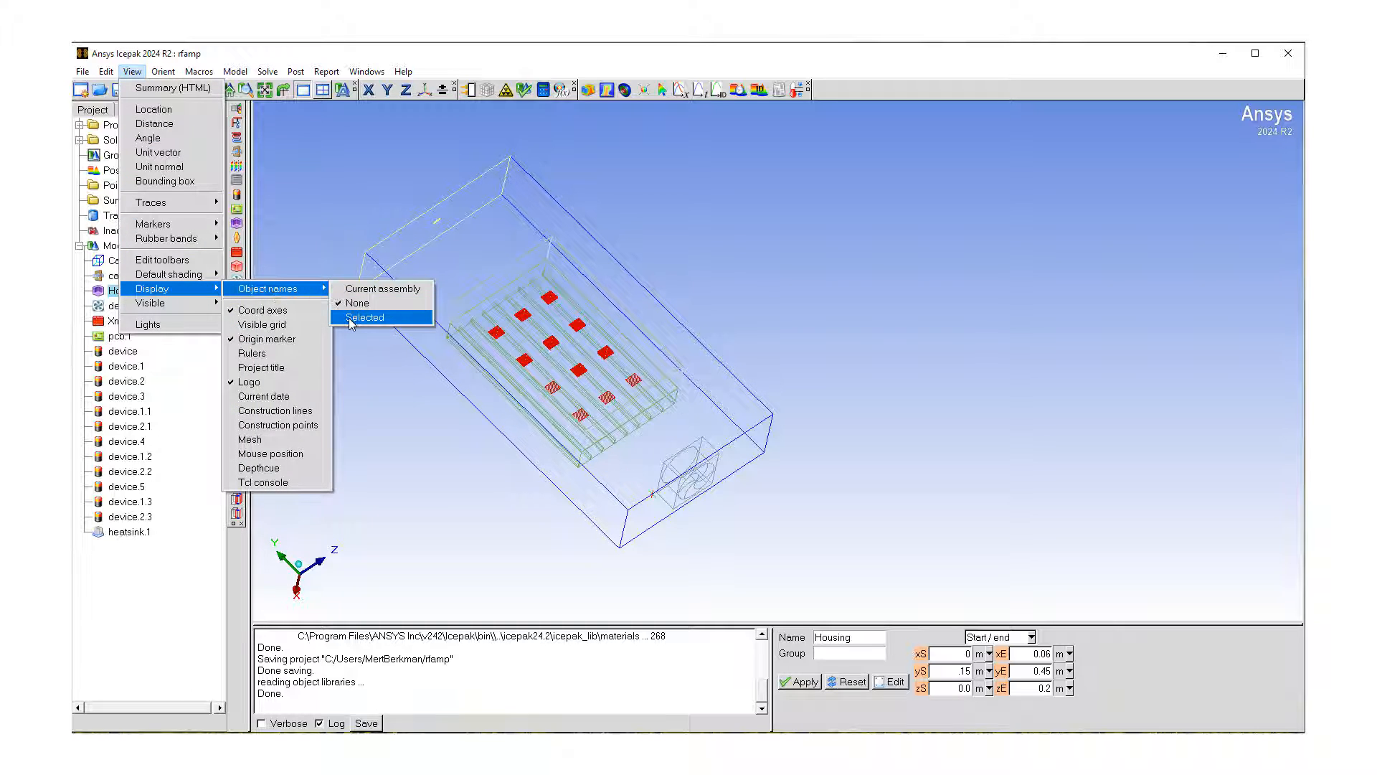
{"action": "left_click", "coordinate": [352, 318]}
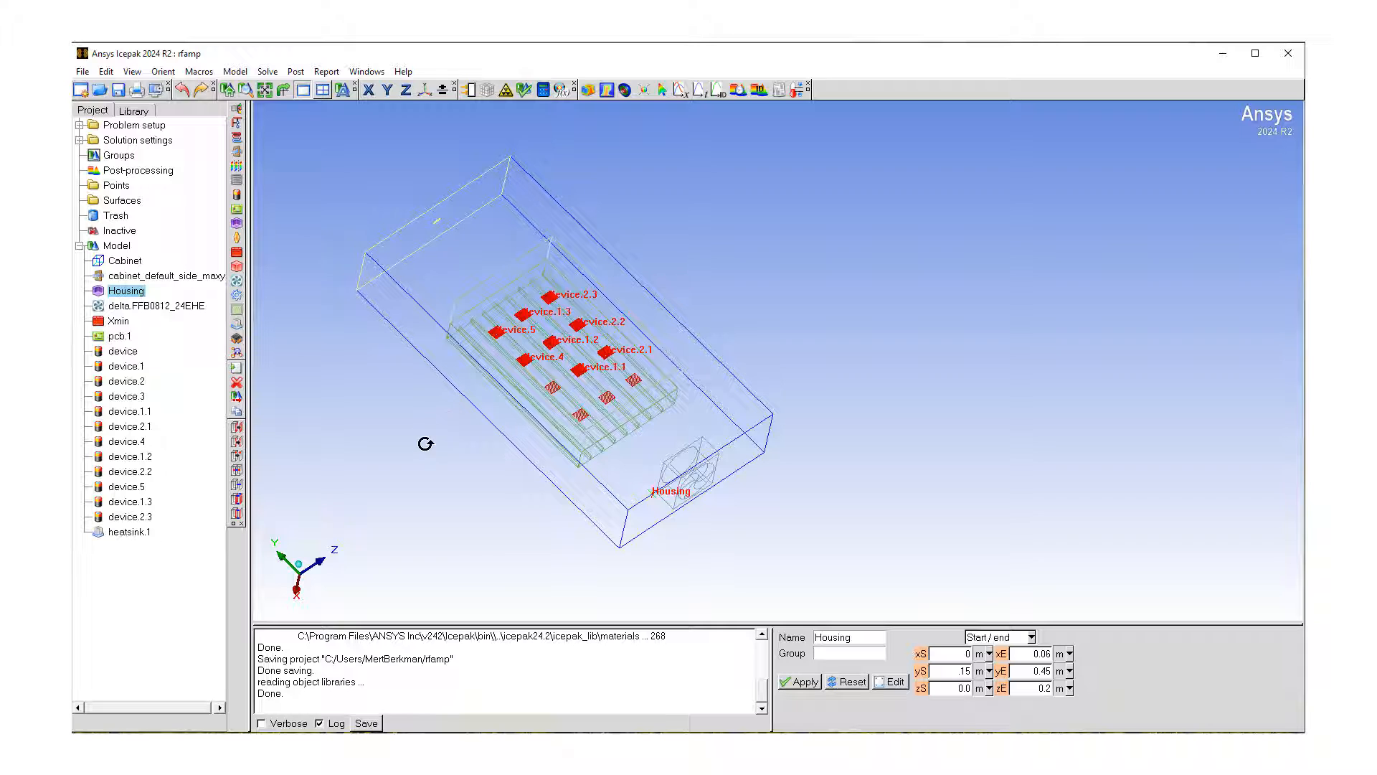
Select pcb.1, device.1, device.2 and device.2.1 one after another in the model tree to check their name labels
{"action": "left_click", "coordinate": [121, 337]}
{"action": "left_click", "coordinate": [120, 367]}
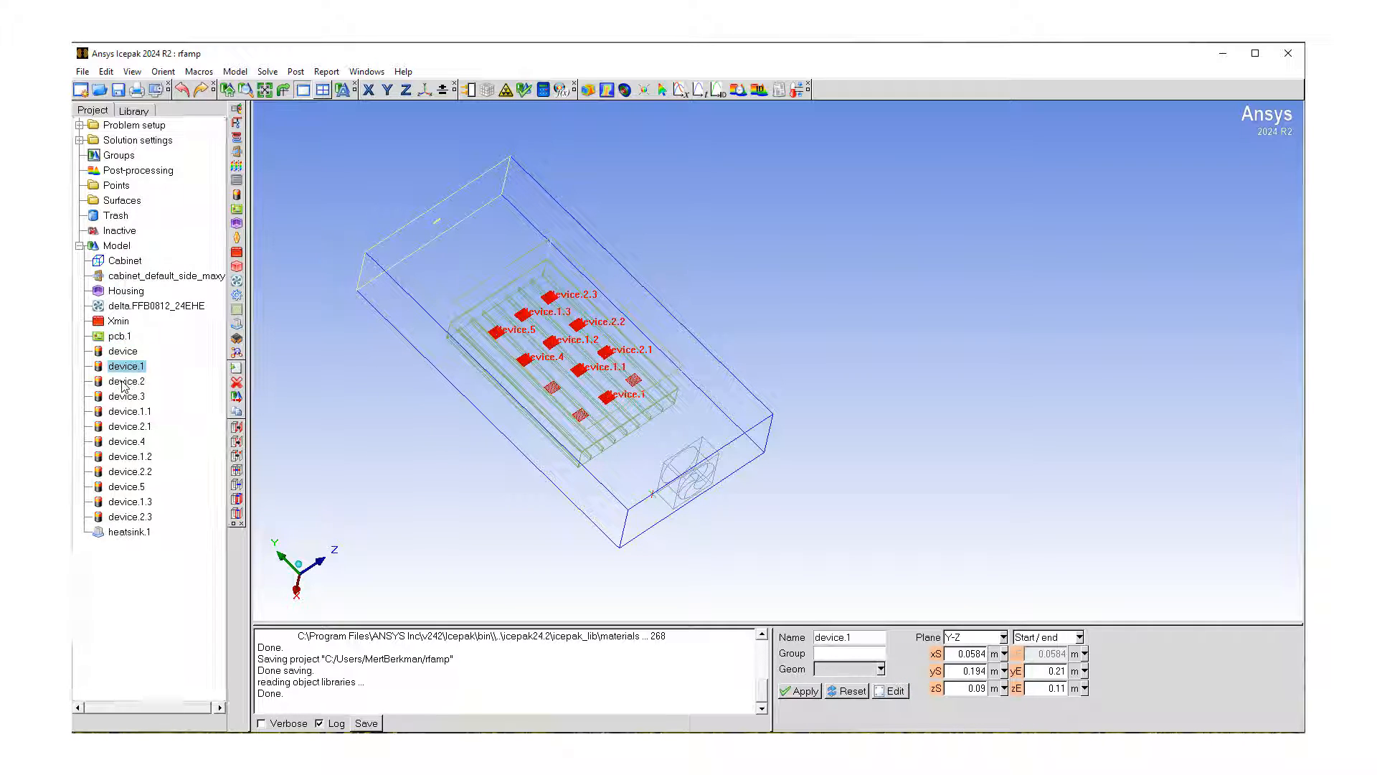
{"action": "left_click", "coordinate": [127, 381]}
{"action": "left_click", "coordinate": [136, 428]}
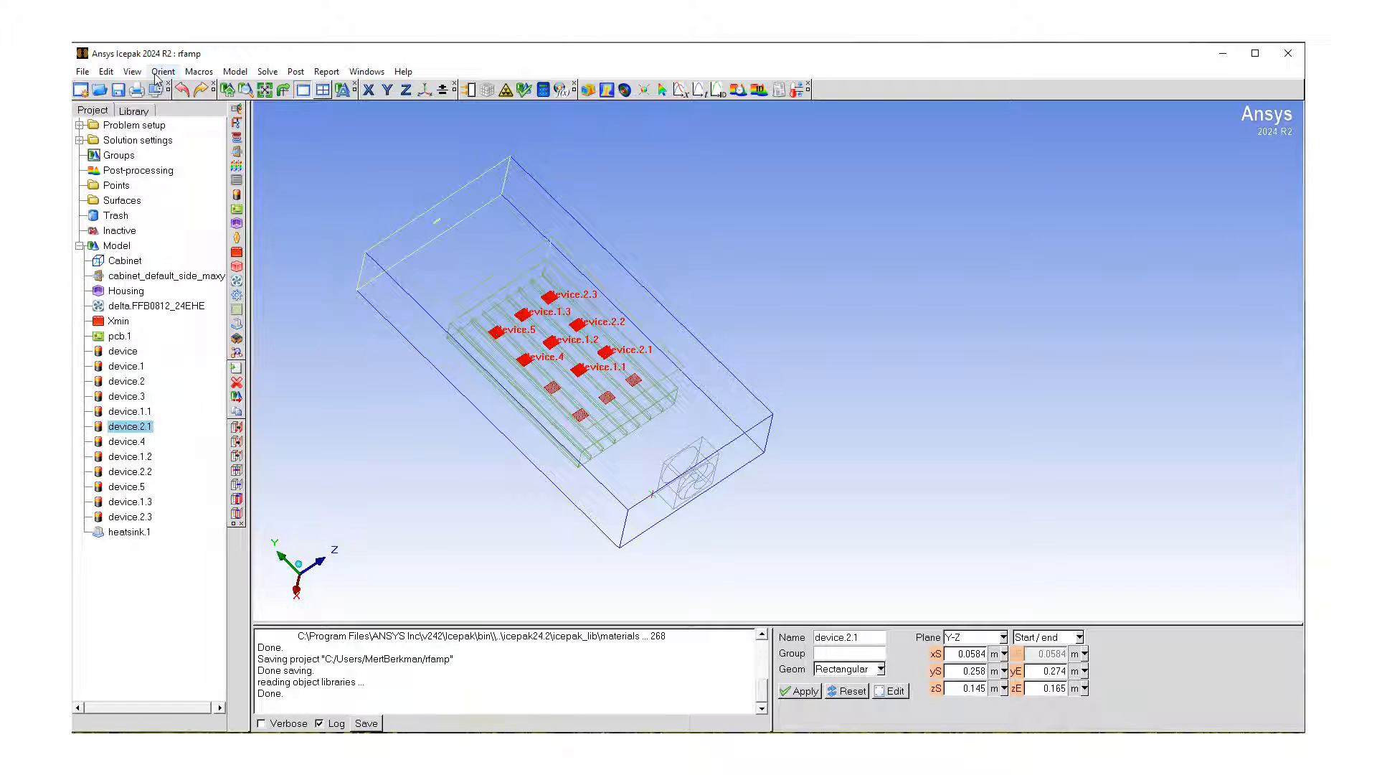
Hide all heat sinks and packages in the model display
{"action": "left_click", "coordinate": [132, 72]}
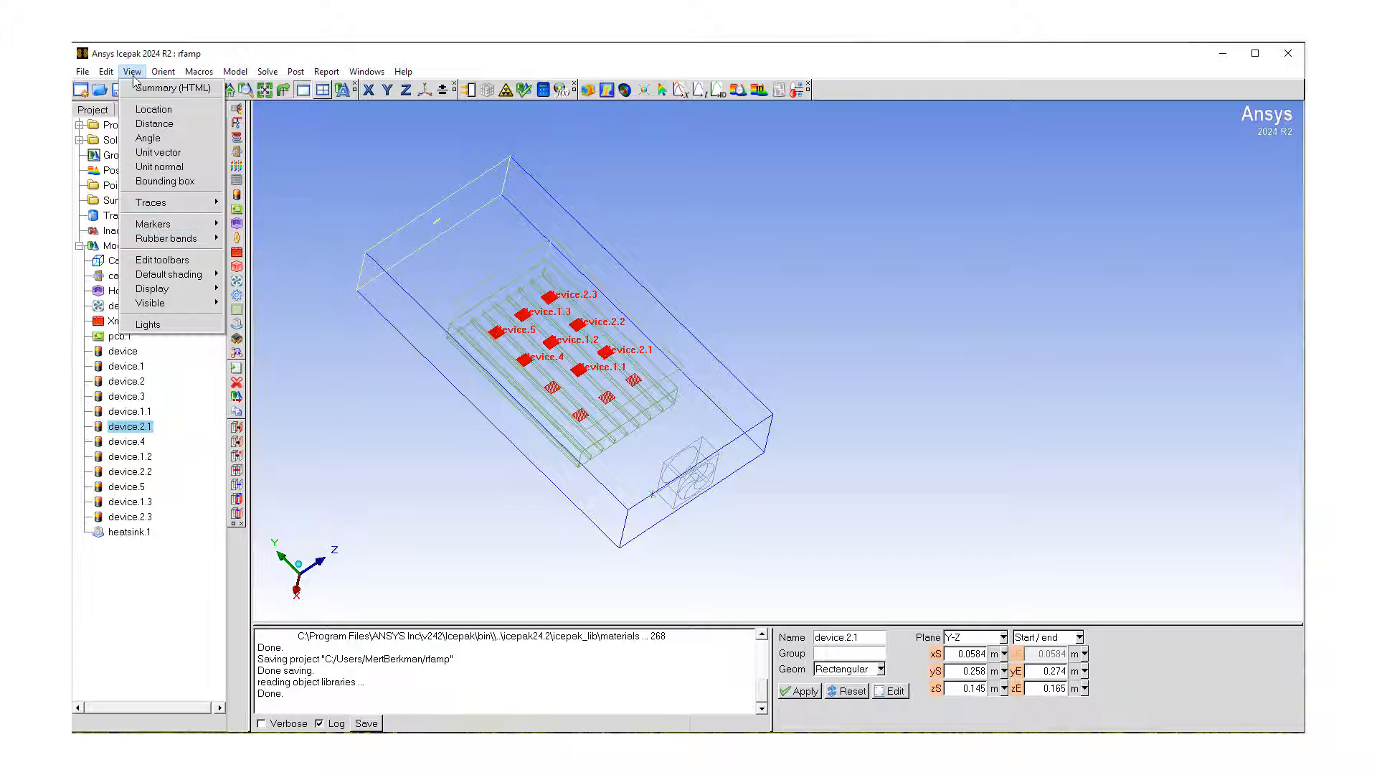
{"action": "mouse_move", "coordinate": [206, 310]}
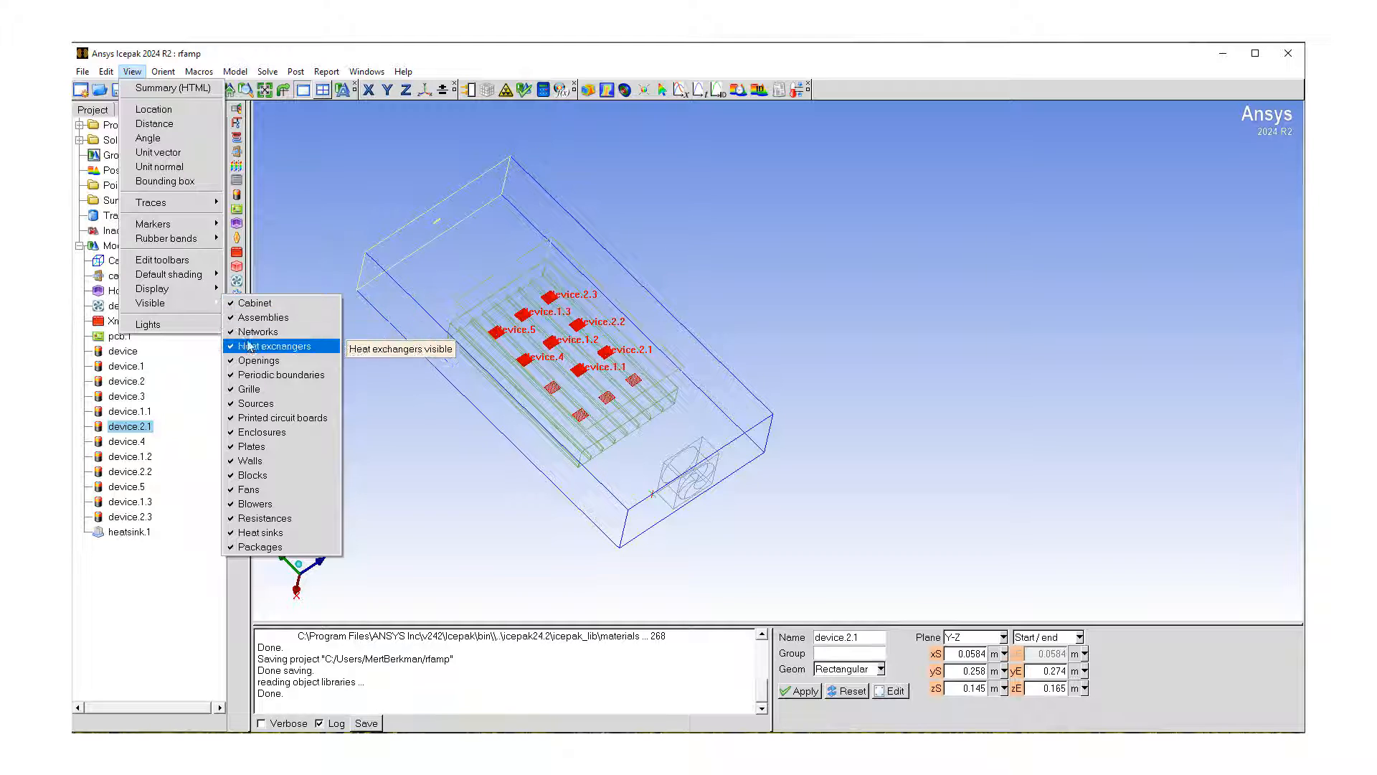
{"action": "left_click", "coordinate": [273, 534]}
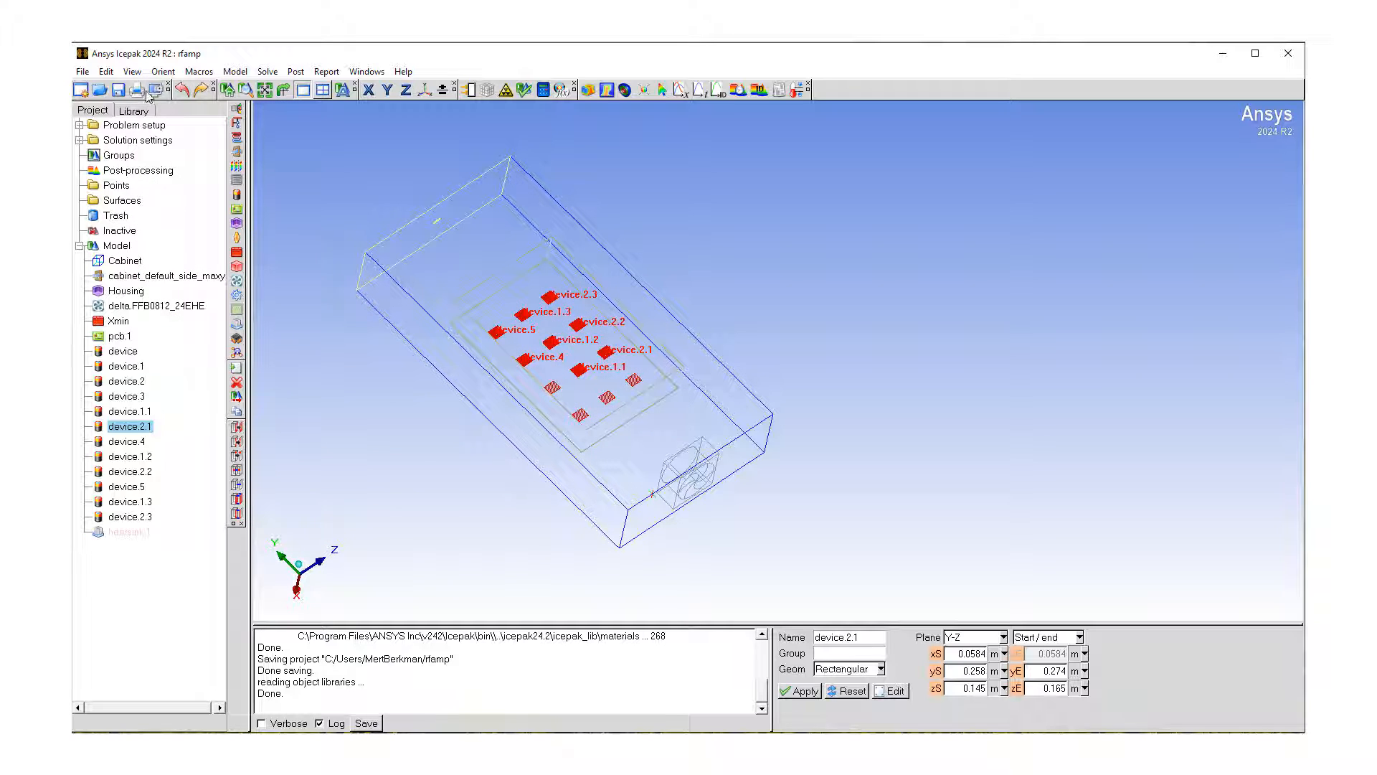
{"action": "left_click", "coordinate": [132, 71]}
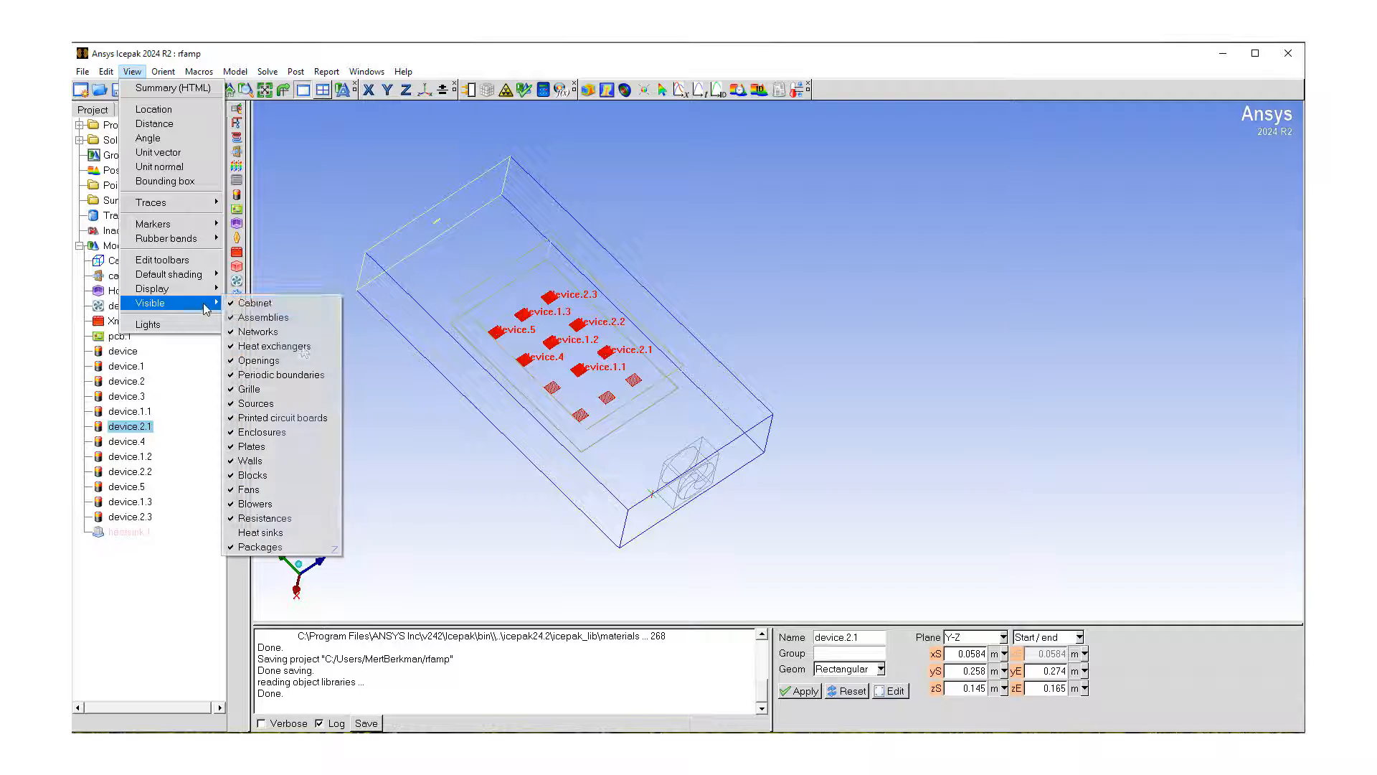
{"action": "left_click", "coordinate": [281, 547]}
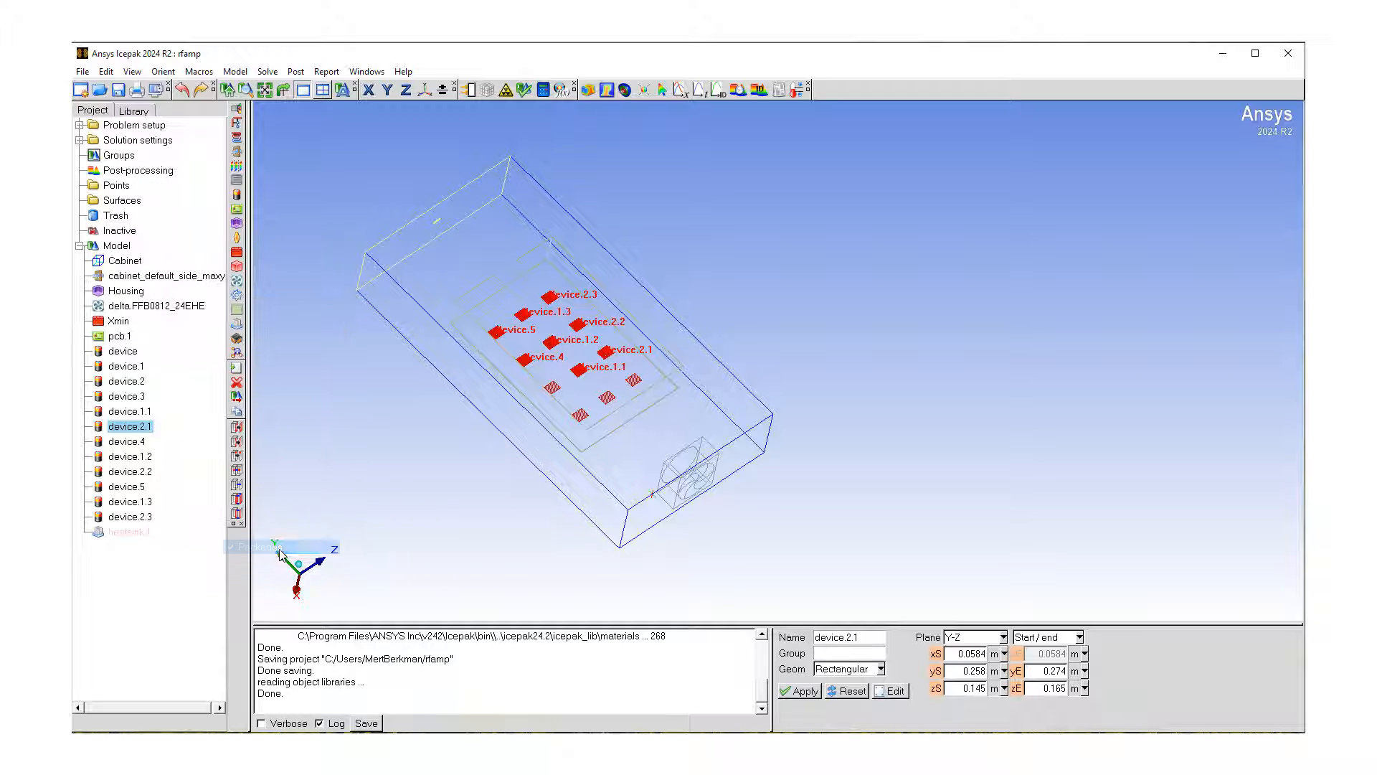
Make the heat sinks and packages visible again in the model display
{"action": "left_click", "coordinate": [133, 72]}
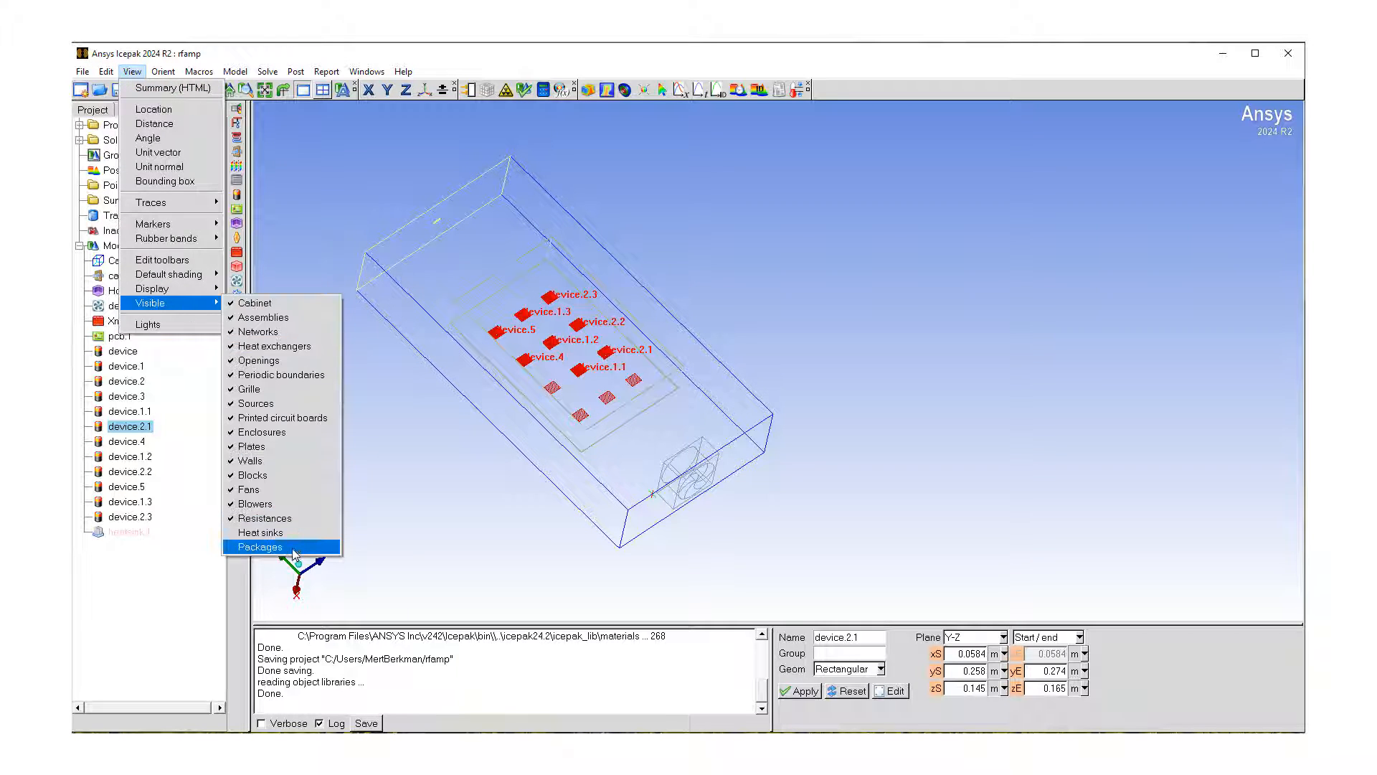
{"action": "left_click", "coordinate": [296, 532]}
{"action": "left_click", "coordinate": [132, 71]}
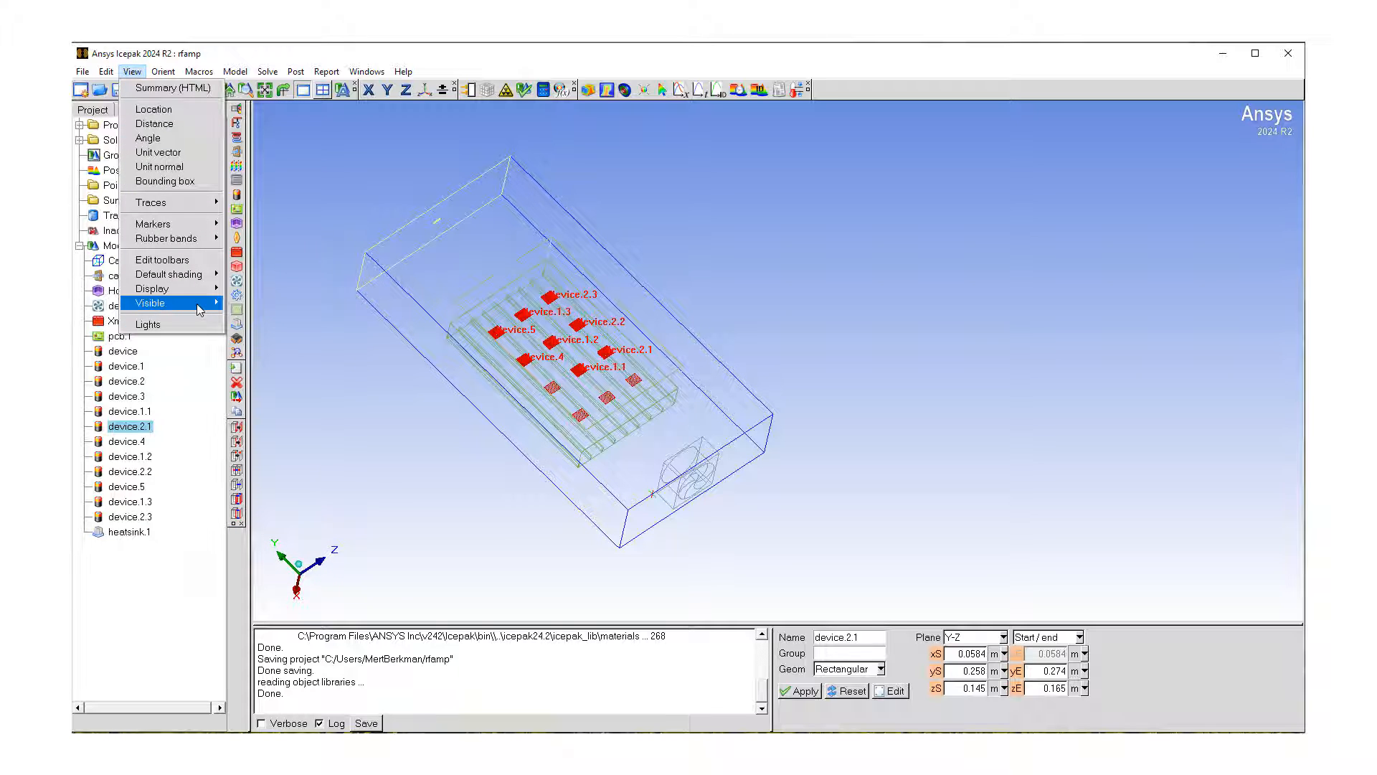
{"action": "mouse_move", "coordinate": [172, 303]}
{"action": "left_click", "coordinate": [276, 546]}
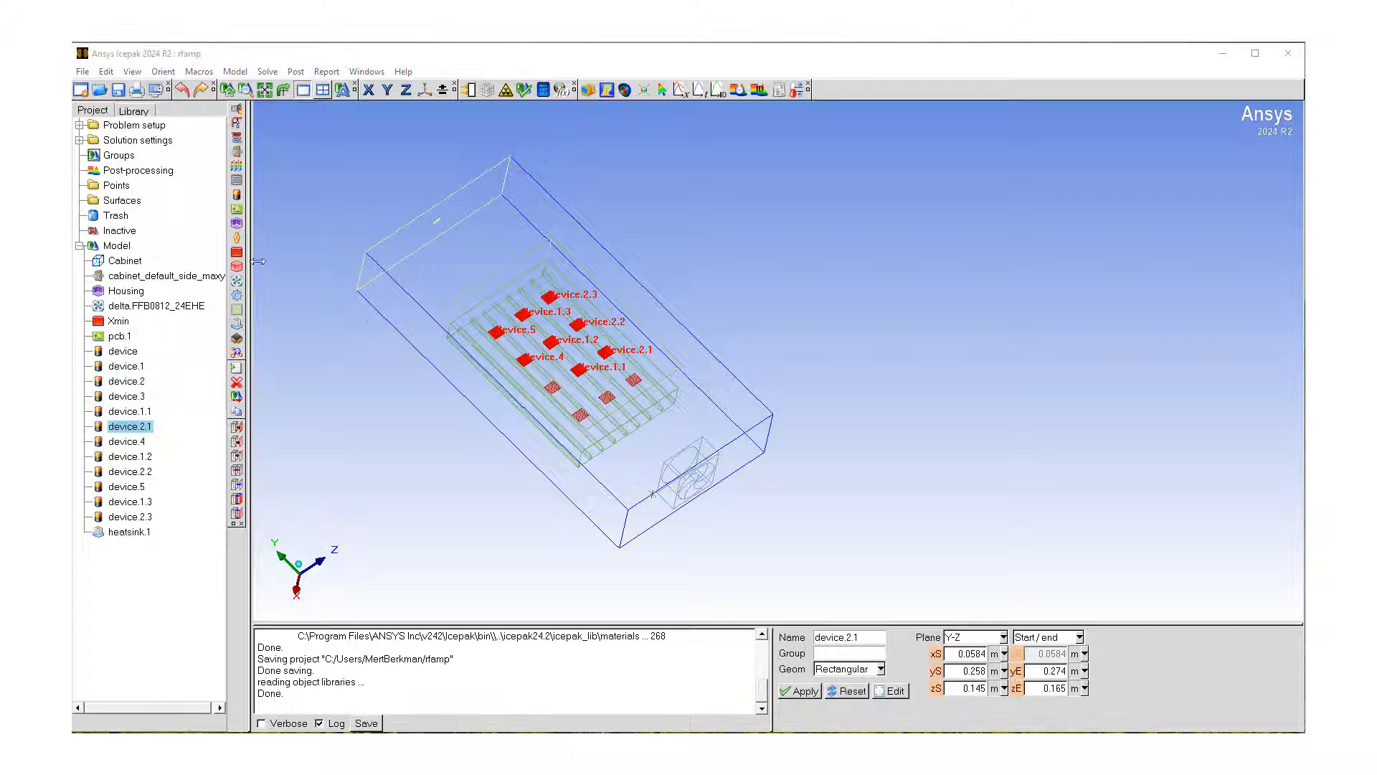
Orient the model view to positive X
{"action": "left_click_drag", "start_coordinate": [520, 417], "coordinate": [409, 462]}
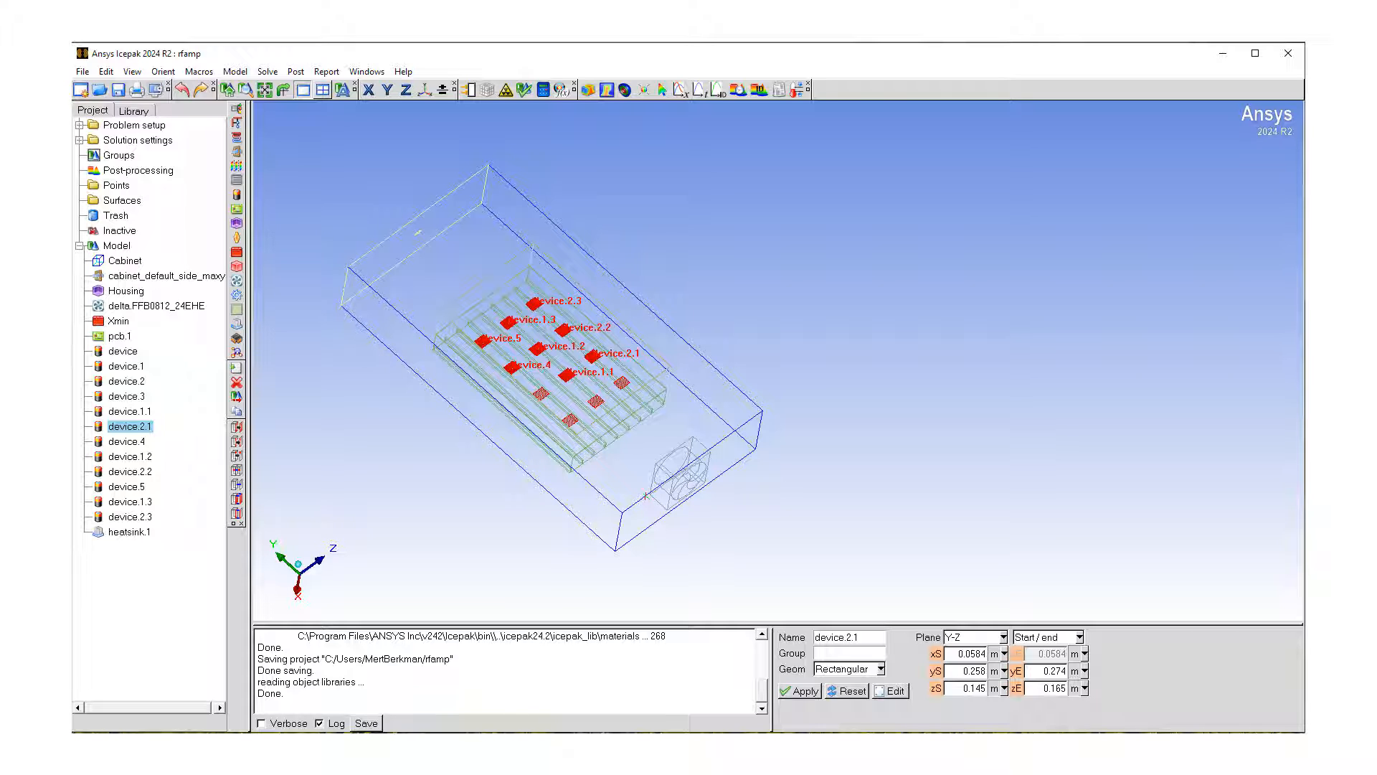
{"action": "left_click", "coordinate": [138, 74]}
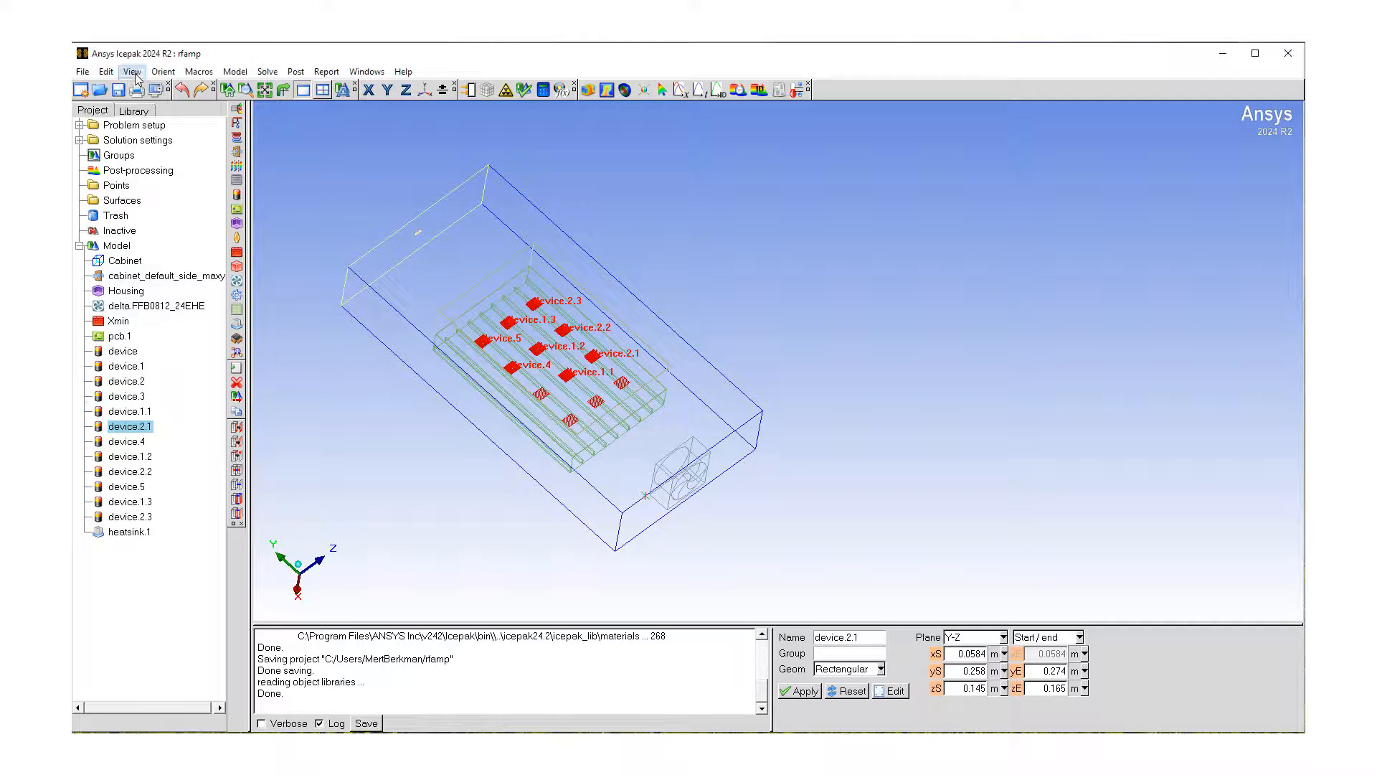
{"action": "mouse_move", "coordinate": [163, 72]}
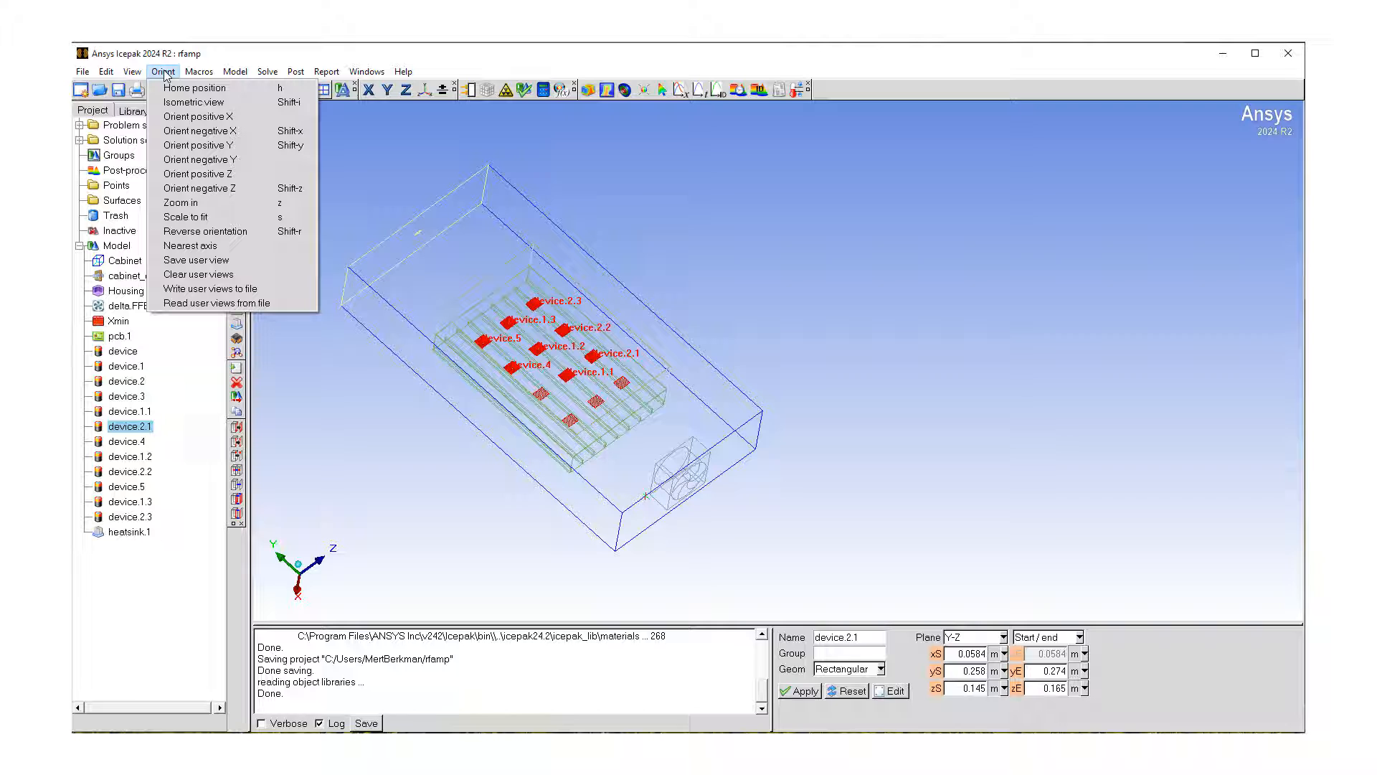
{"action": "left_click", "coordinate": [186, 118]}
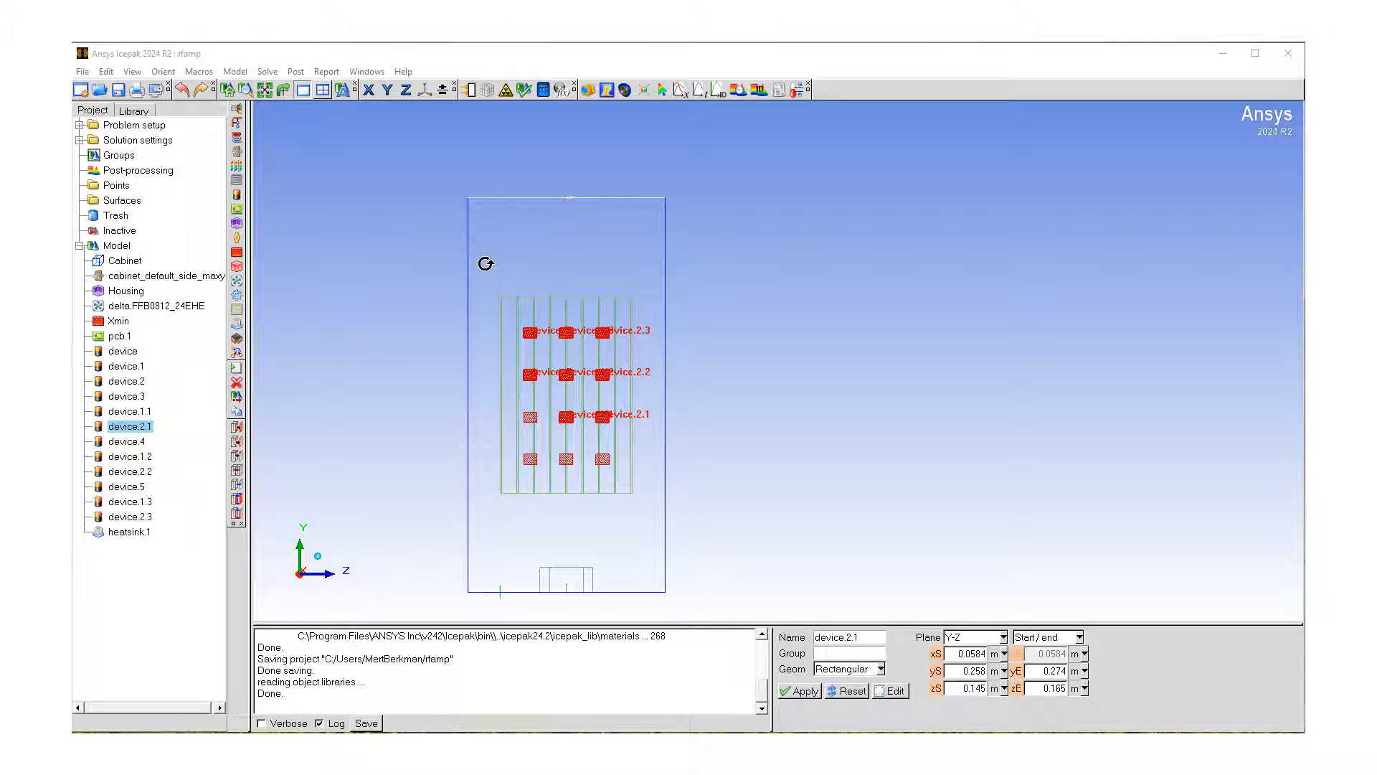
Create an assembly named amplifier from the Housing, Xmin, pcb.1, heatsink.1 and all twelve devices, and expand its contents
{"action": "left_click", "coordinate": [434, 269]}
{"action": "left_click_drag", "start_coordinate": [480, 299], "coordinate": [725, 517], "text": "shift"}
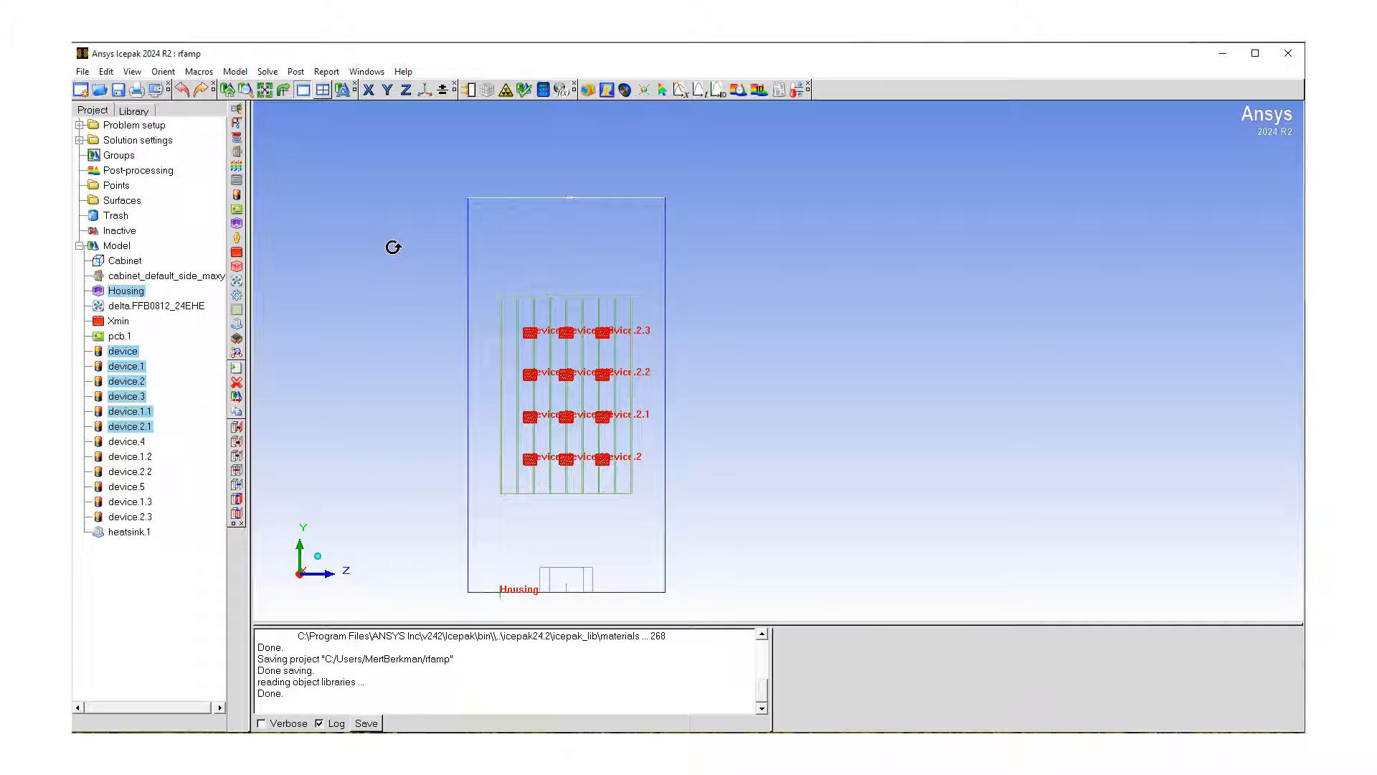
{"action": "left_click_drag", "start_coordinate": [385, 230], "coordinate": [735, 518], "text": "shift"}
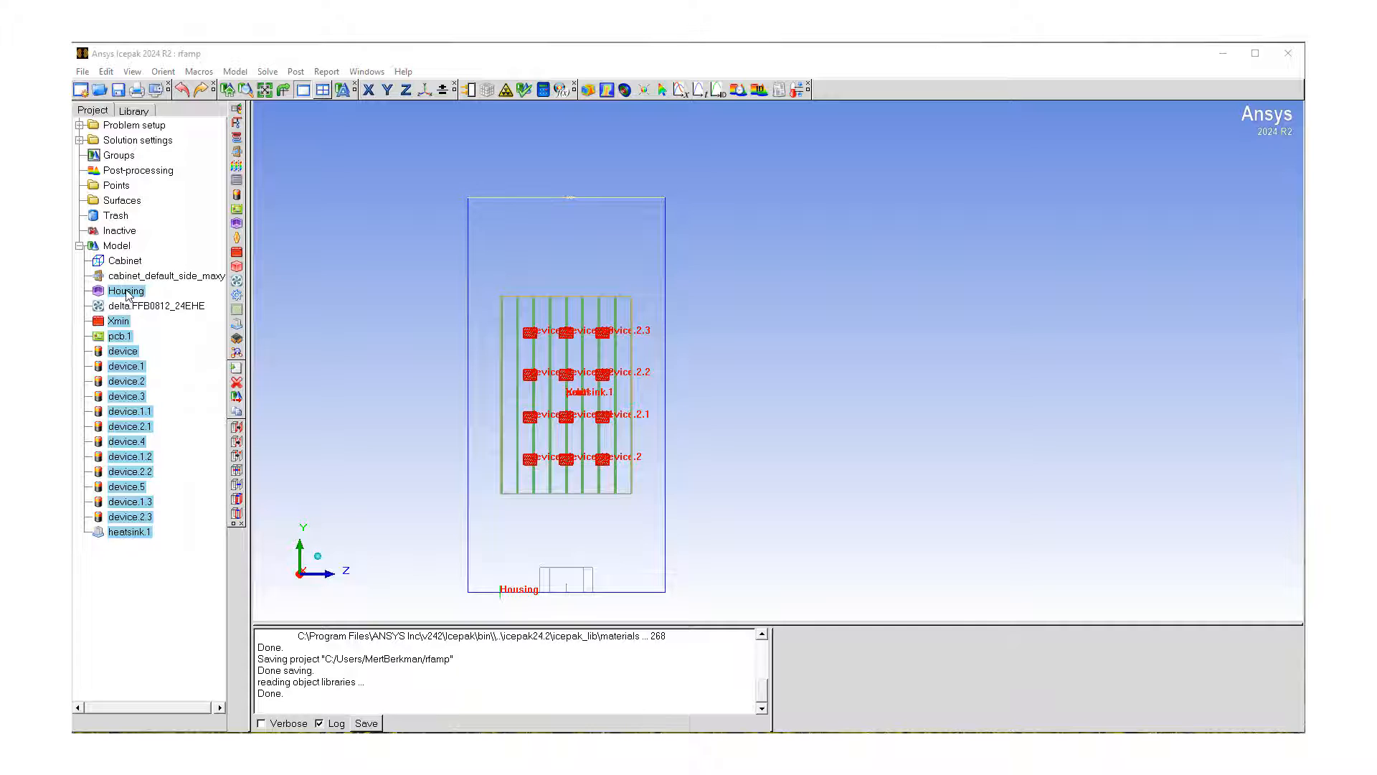
{"action": "right_click", "coordinate": [127, 293]}
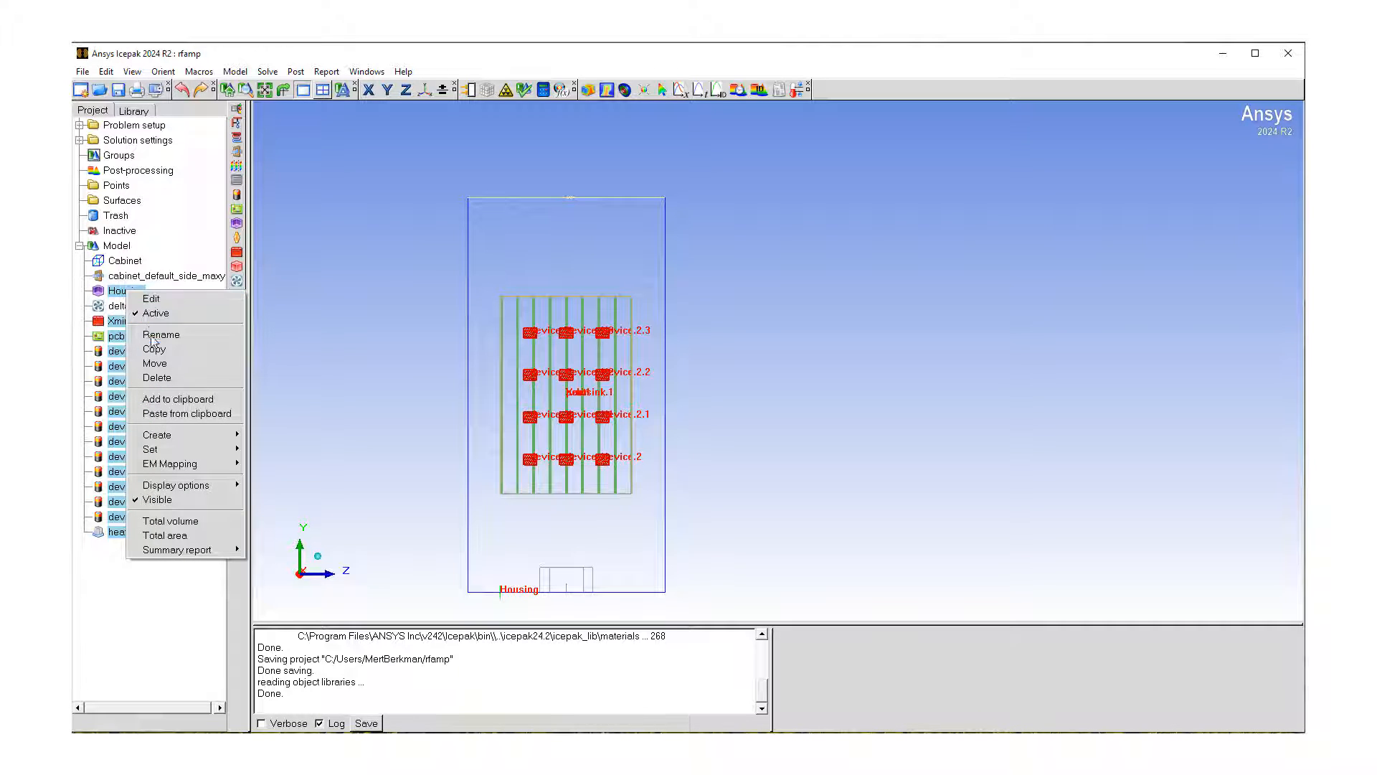
{"action": "mouse_move", "coordinate": [213, 436]}
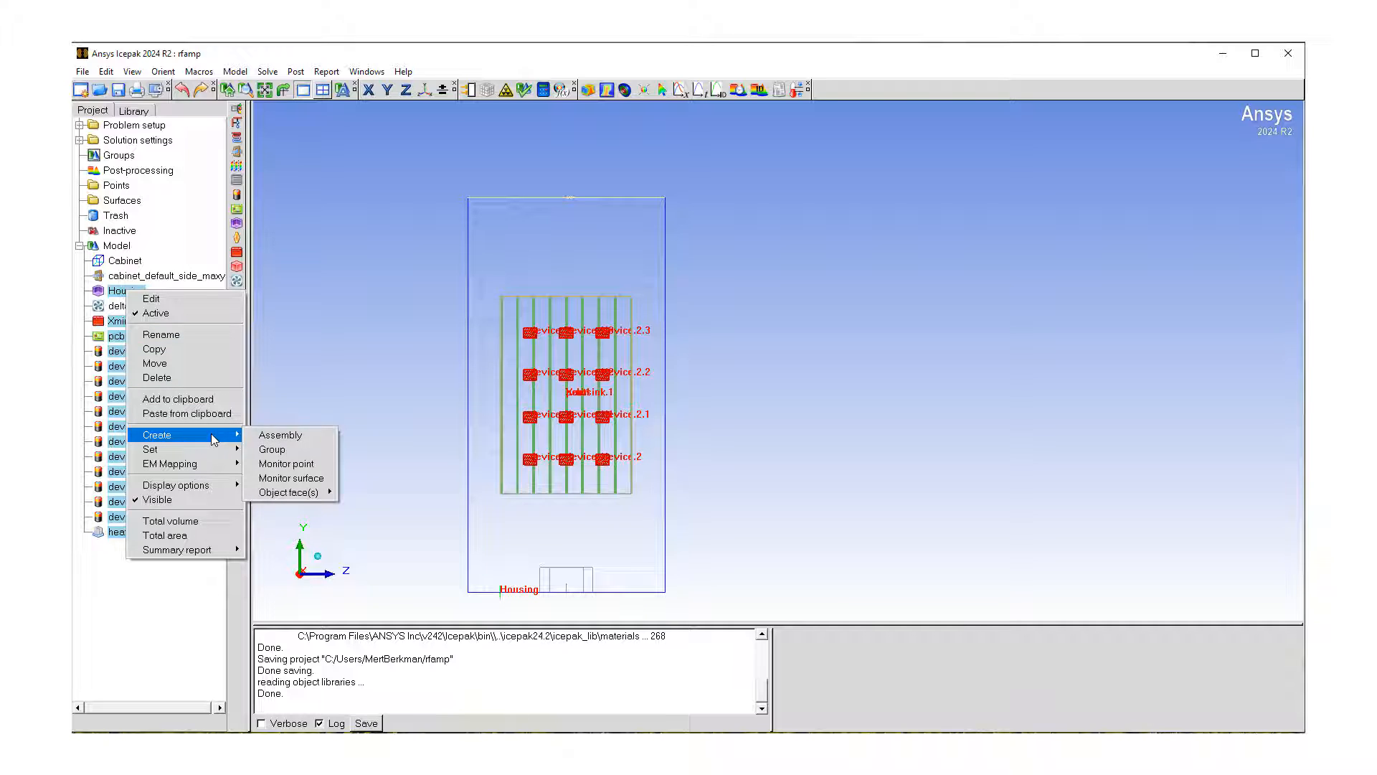
{"action": "left_click", "coordinate": [275, 437]}
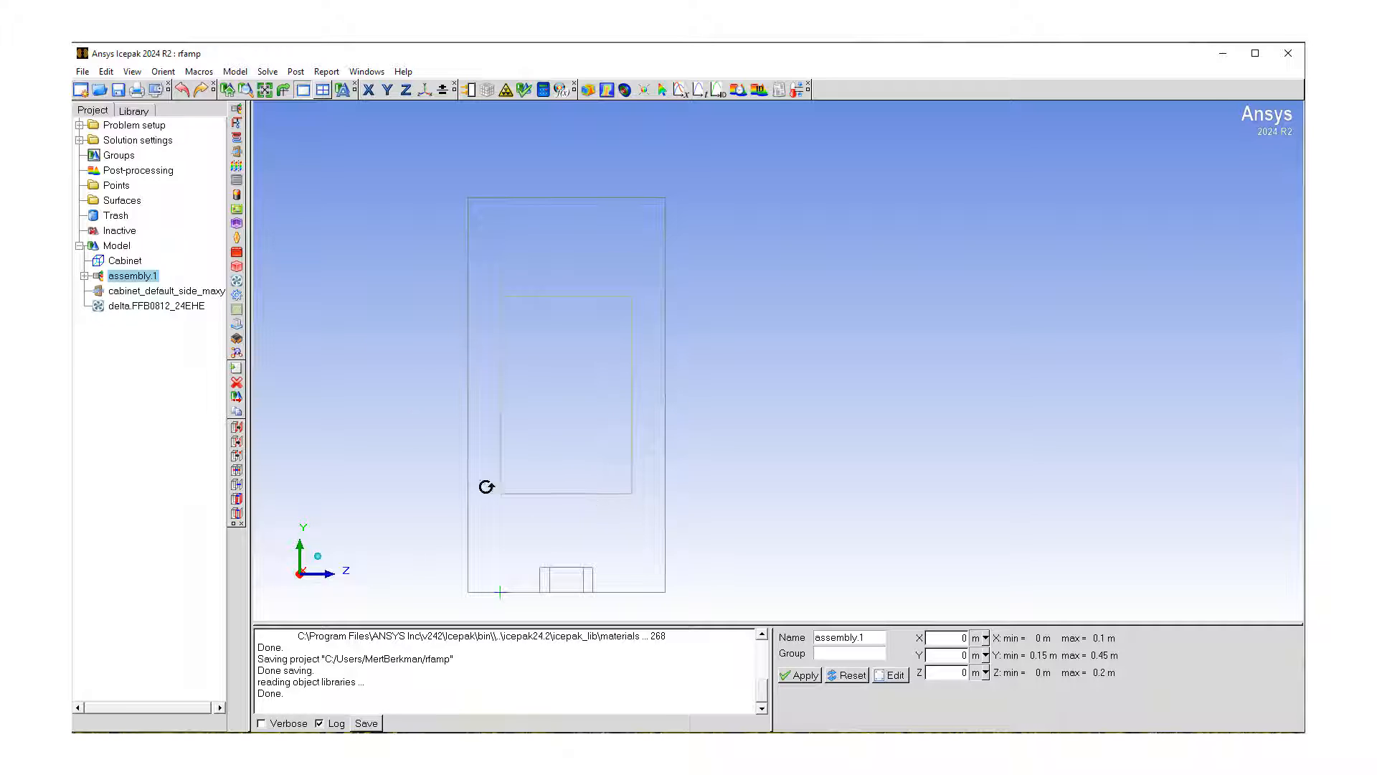
{"action": "left_click", "coordinate": [84, 276]}
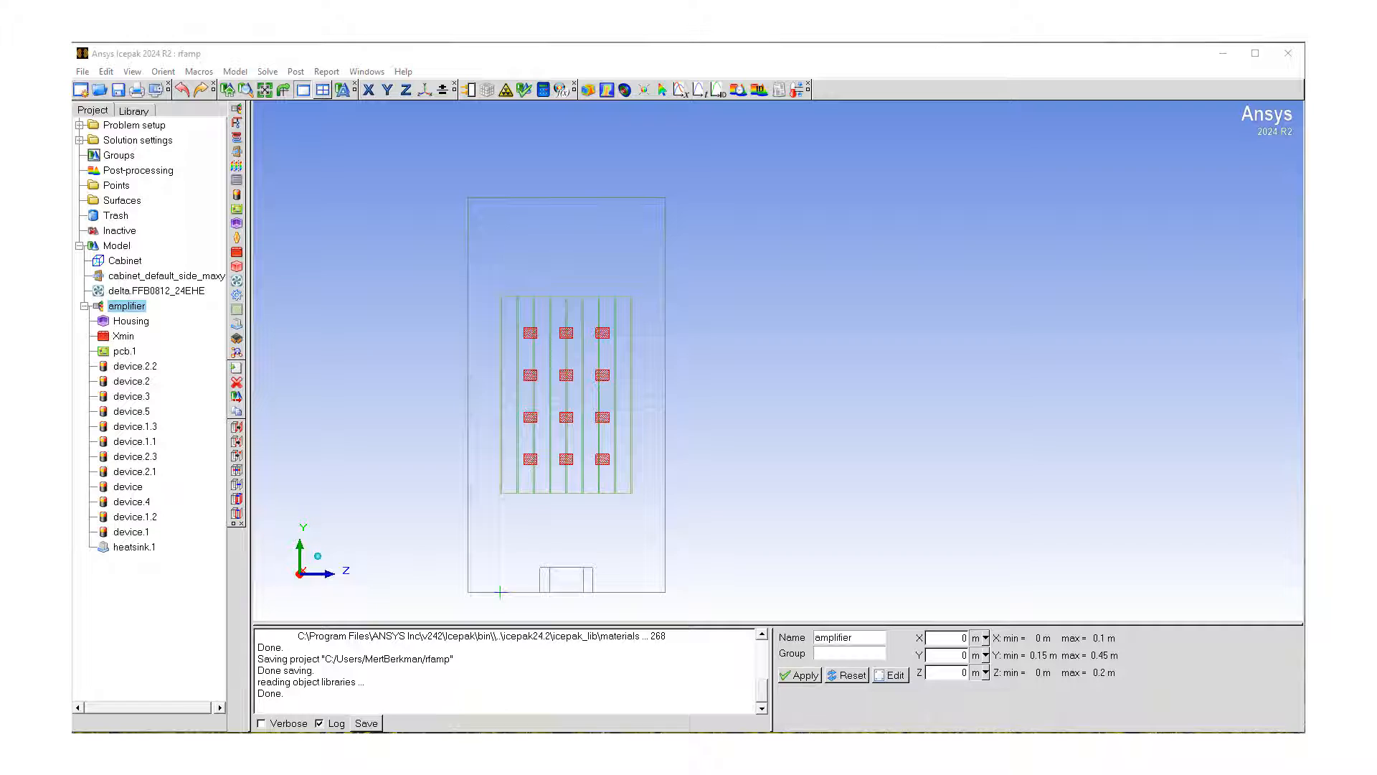
Create a second assembly, move the delta.FFB0812_24EHE object into it, and rename the assembly fan
{"action": "left_click", "coordinate": [85, 306]}
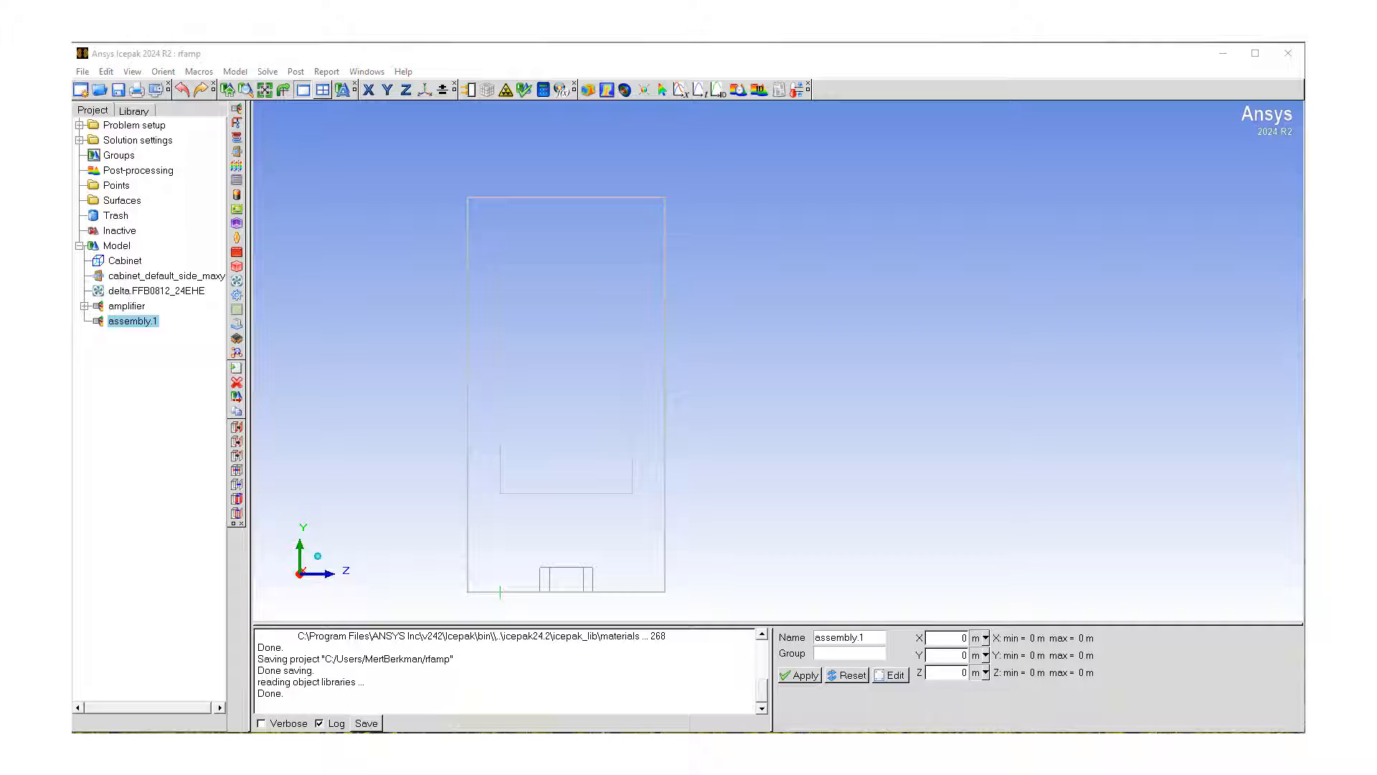
{"action": "left_click_drag", "start_coordinate": [157, 292], "coordinate": [133, 322]}
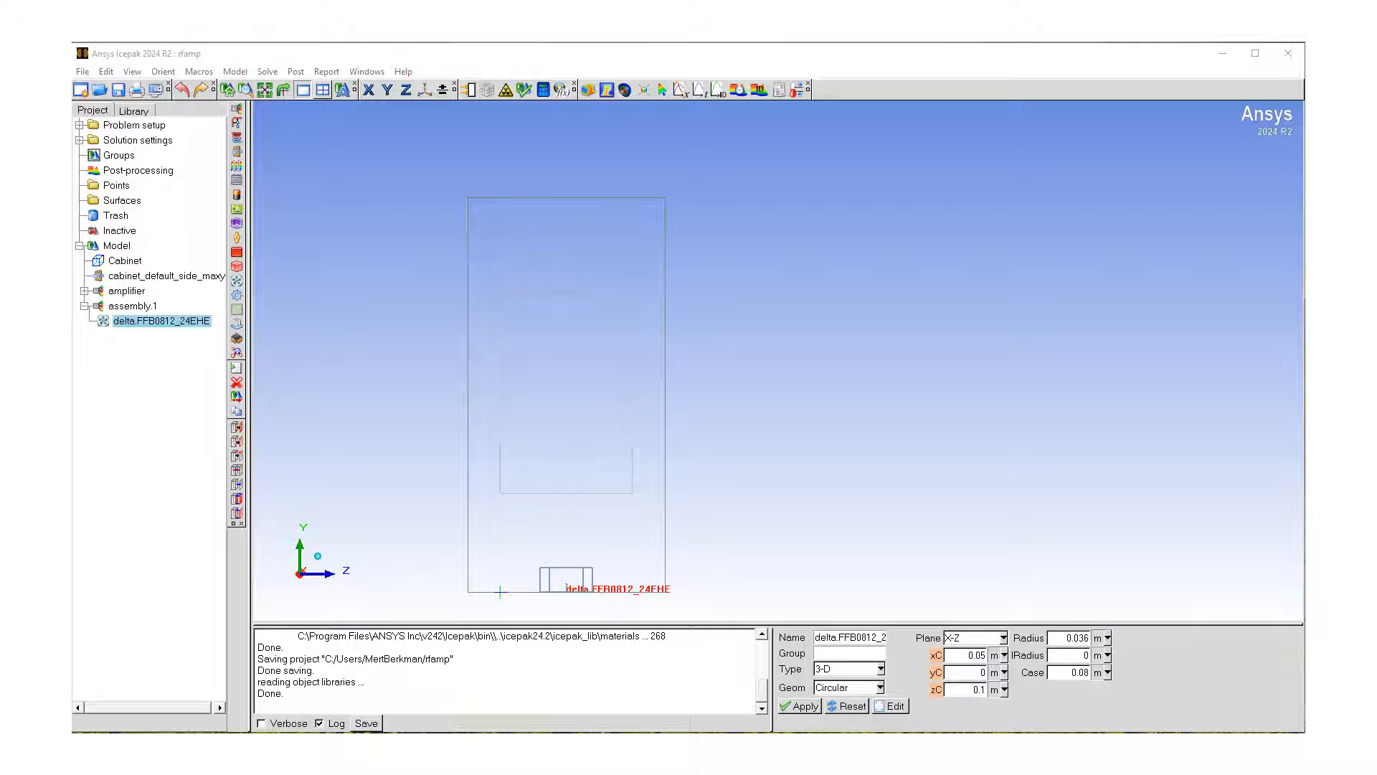
{"action": "left_click", "coordinate": [134, 307]}
{"action": "right_click", "coordinate": [136, 310]}
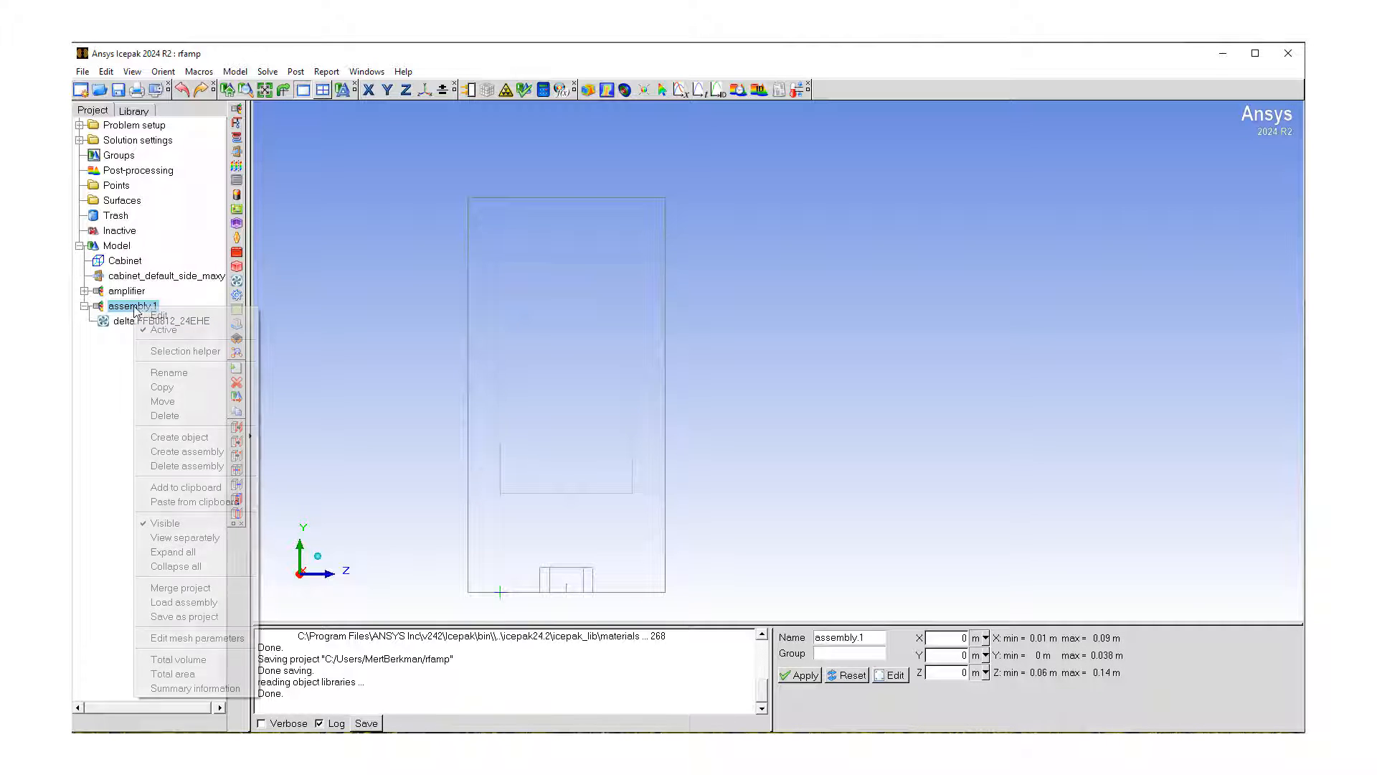
{"action": "left_click", "coordinate": [169, 372]}
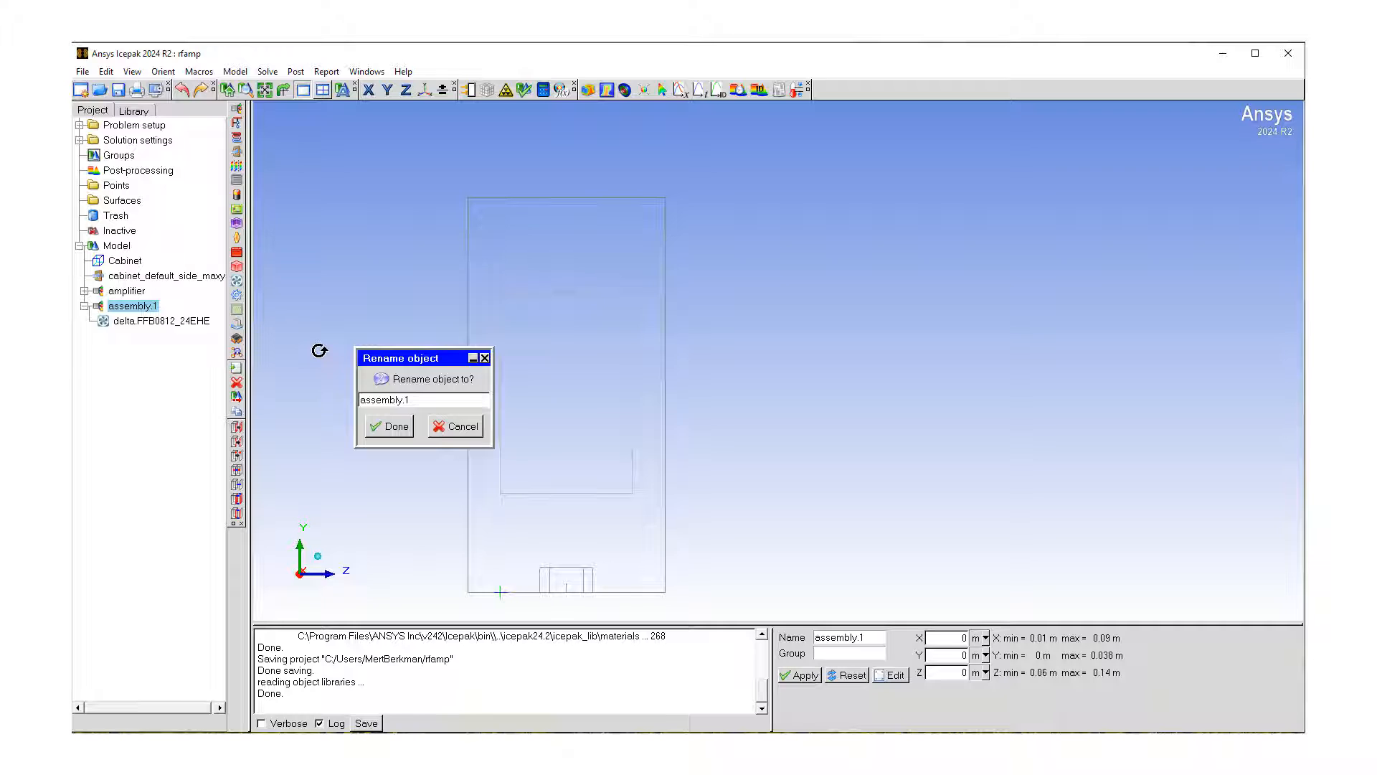
{"action": "key", "text": "ctrl+a"}
{"action": "key", "text": "BackSpace"}
{"action": "type", "text": "fan"}
{"action": "left_click", "coordinate": [395, 426]}
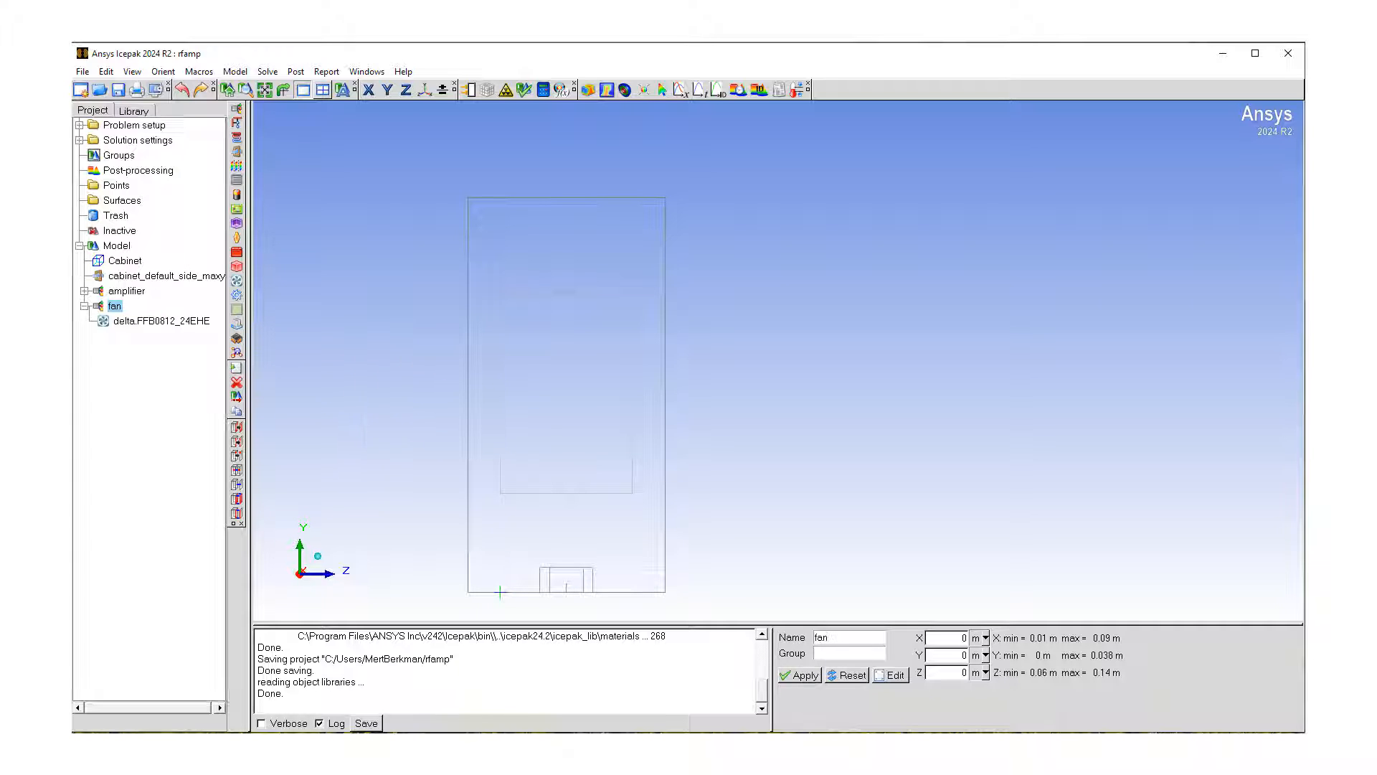
{"action": "left_click_drag", "start_coordinate": [574, 429], "coordinate": [553, 542]}
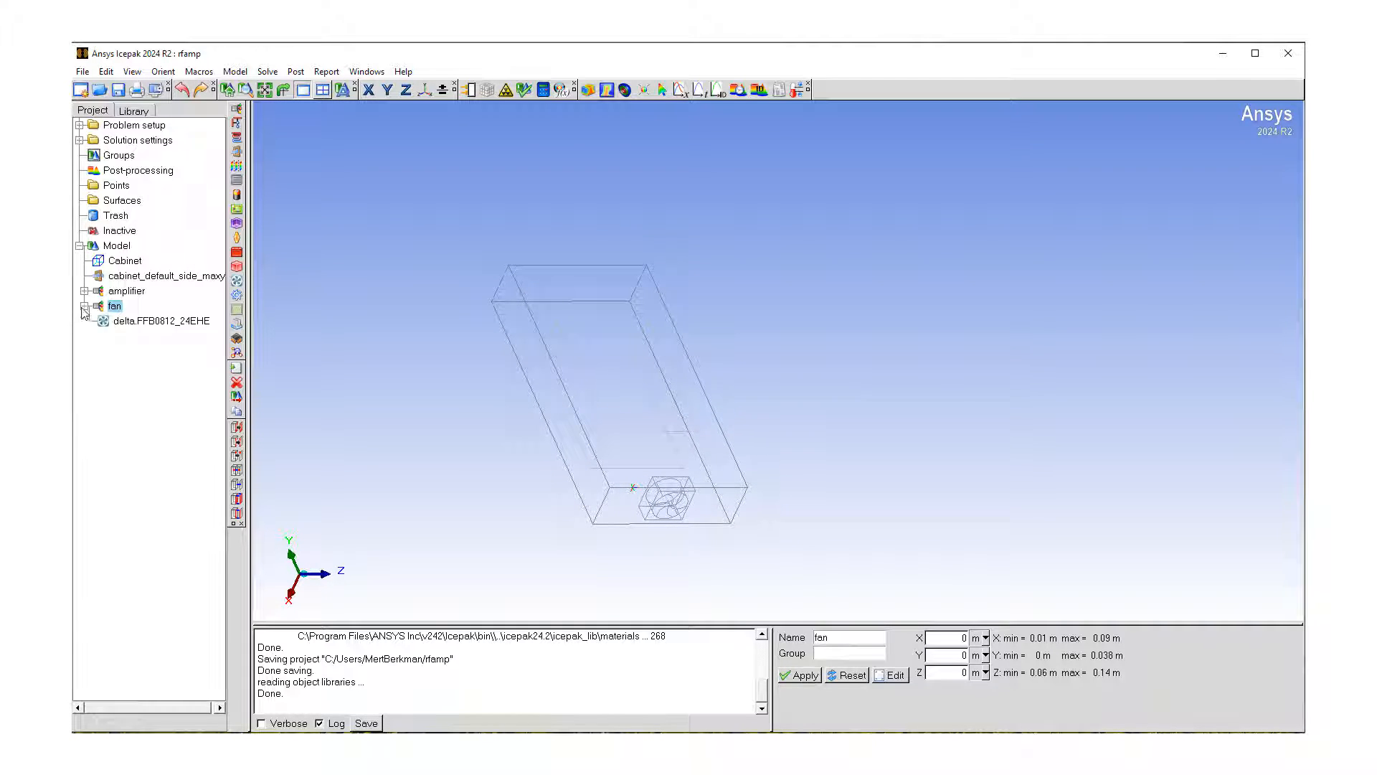
Collapse the fan assembly and enable separate meshing for the amplifier assembly
{"action": "left_click", "coordinate": [84, 306]}
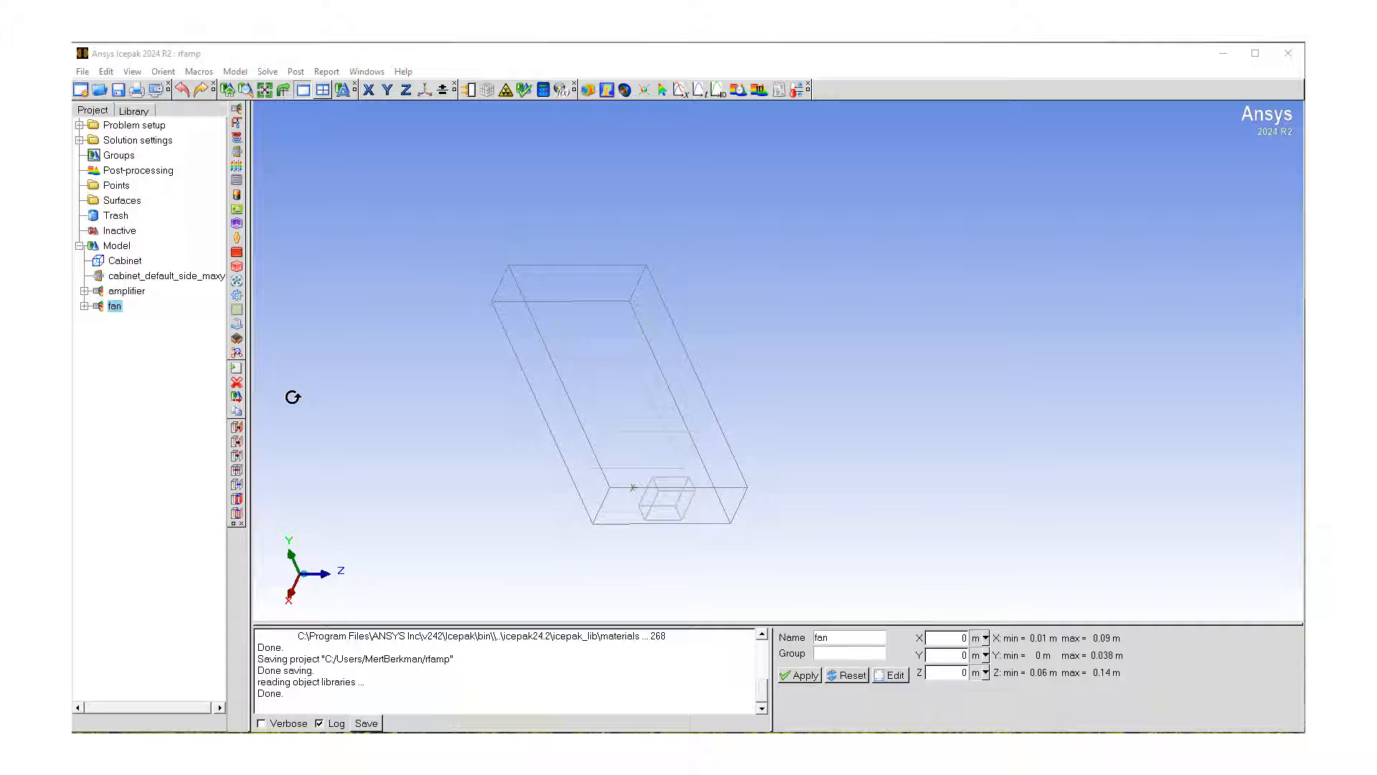
{"action": "double_click", "coordinate": [128, 292]}
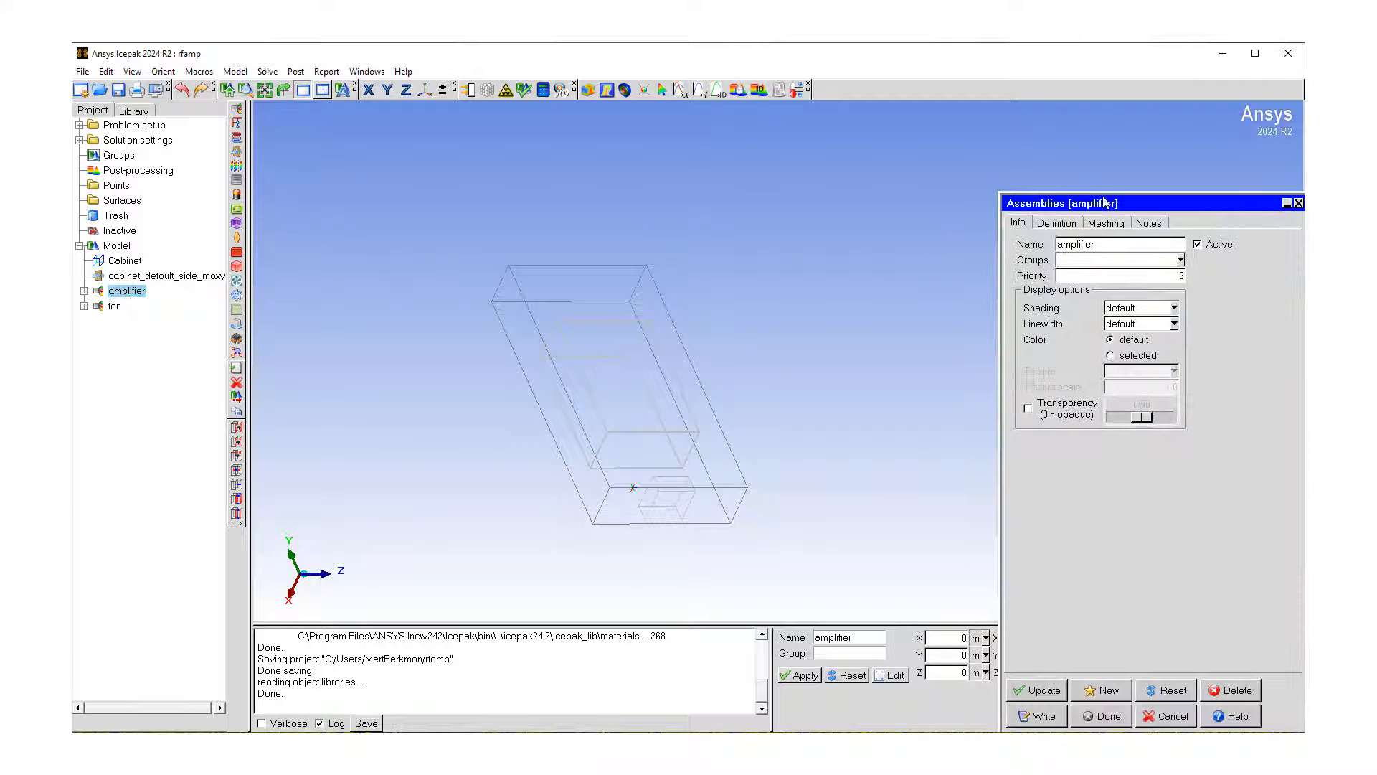
{"action": "left_click_drag", "start_coordinate": [1100, 196], "coordinate": [629, 176]}
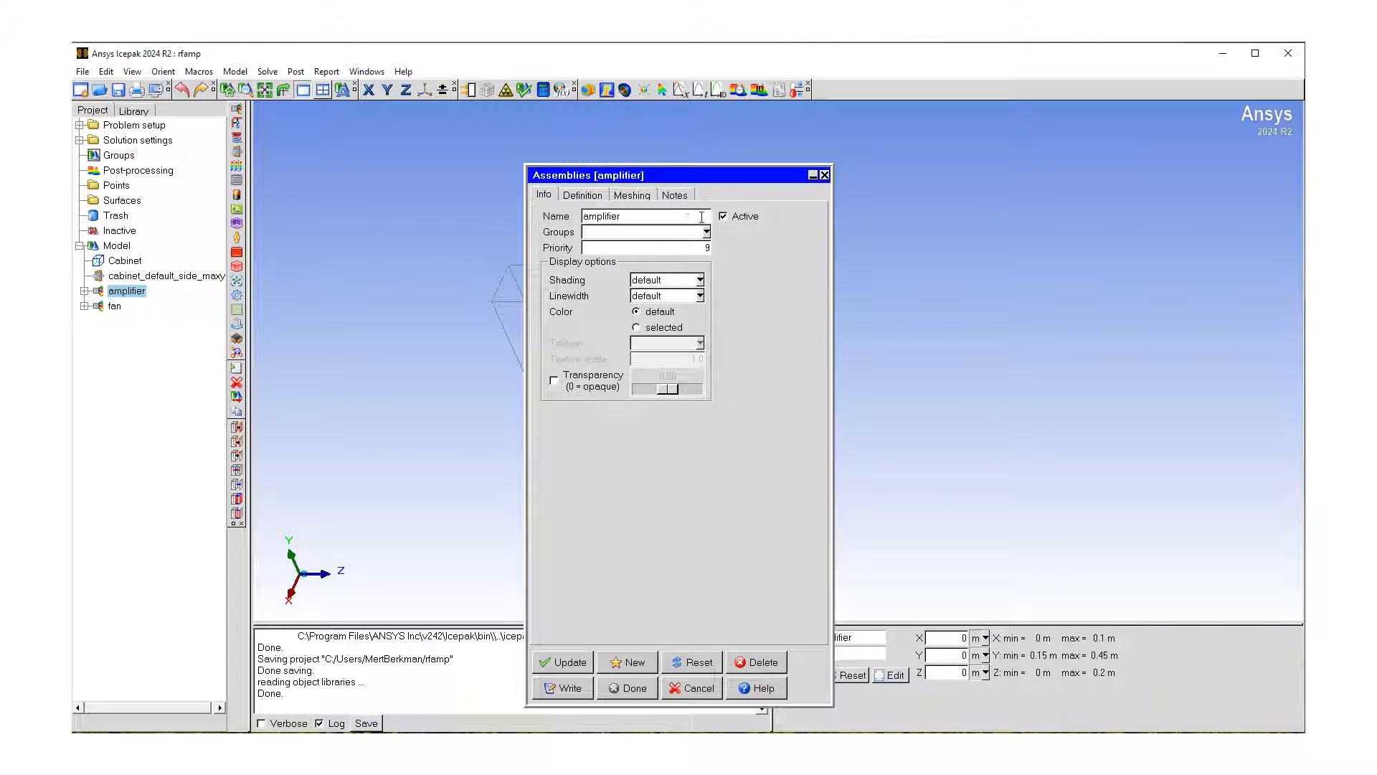
{"action": "left_click", "coordinate": [598, 201]}
{"action": "left_click", "coordinate": [645, 197]}
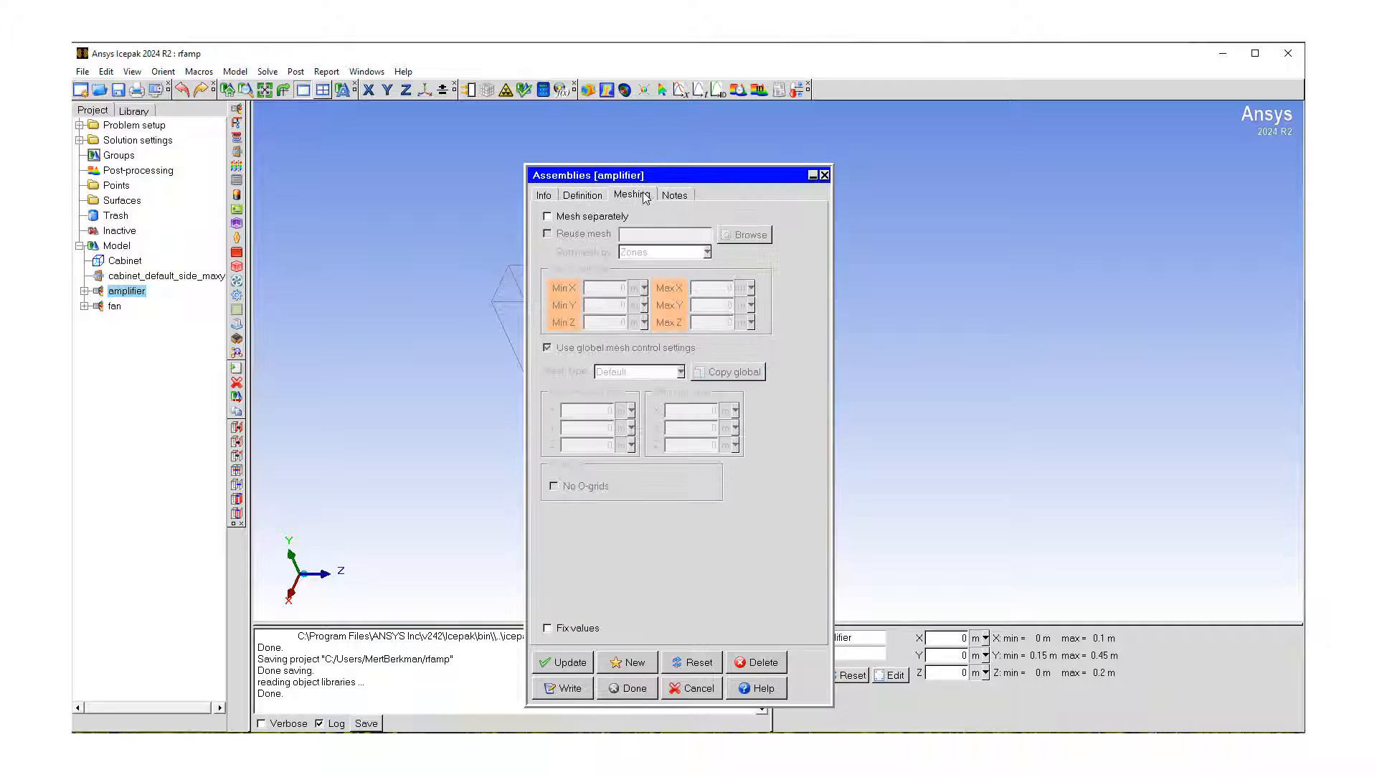
{"action": "left_click", "coordinate": [548, 217]}
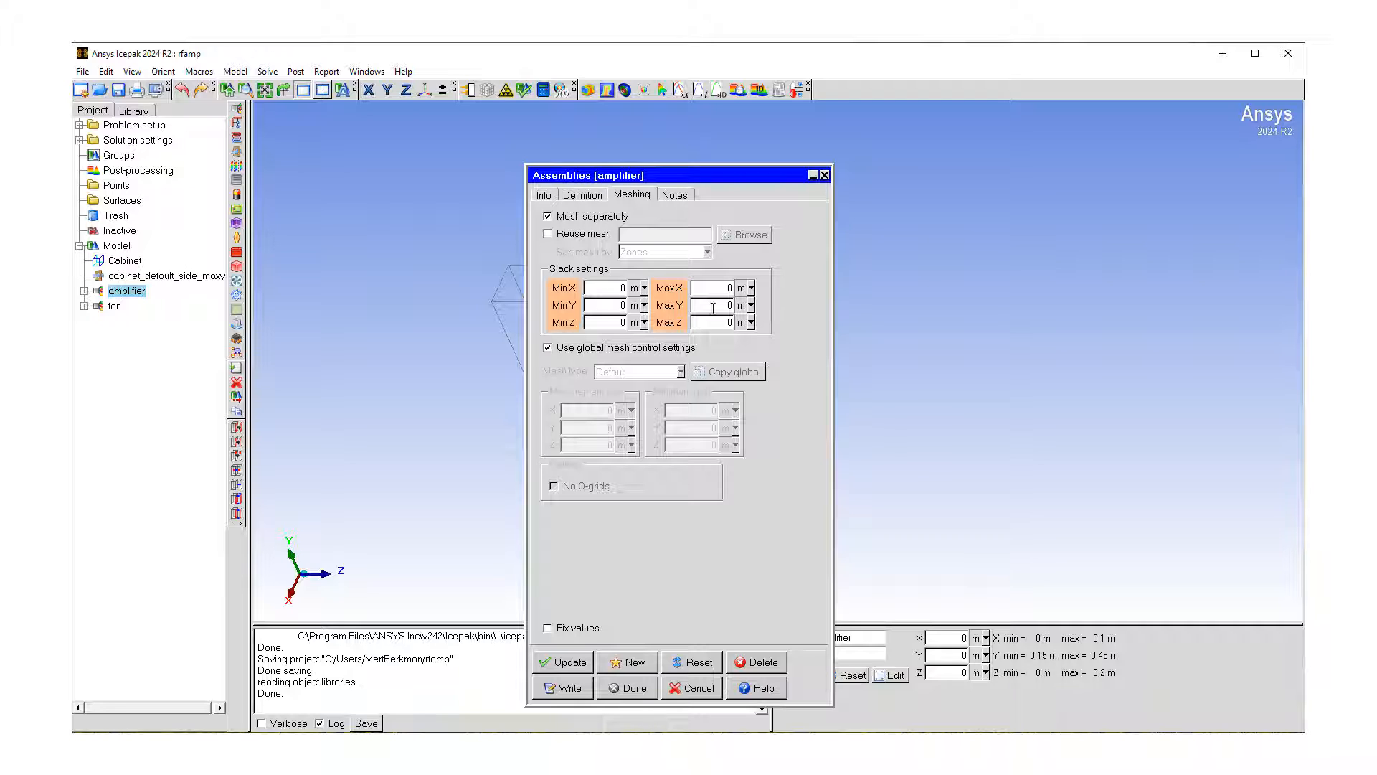
Set the amplifier assembly's slack to Min Y 0.02 m, Min Z 0.01 m, Max Y 0.05 m and Max Z 0.01 m, and apply it
{"action": "left_click", "coordinate": [630, 306]}
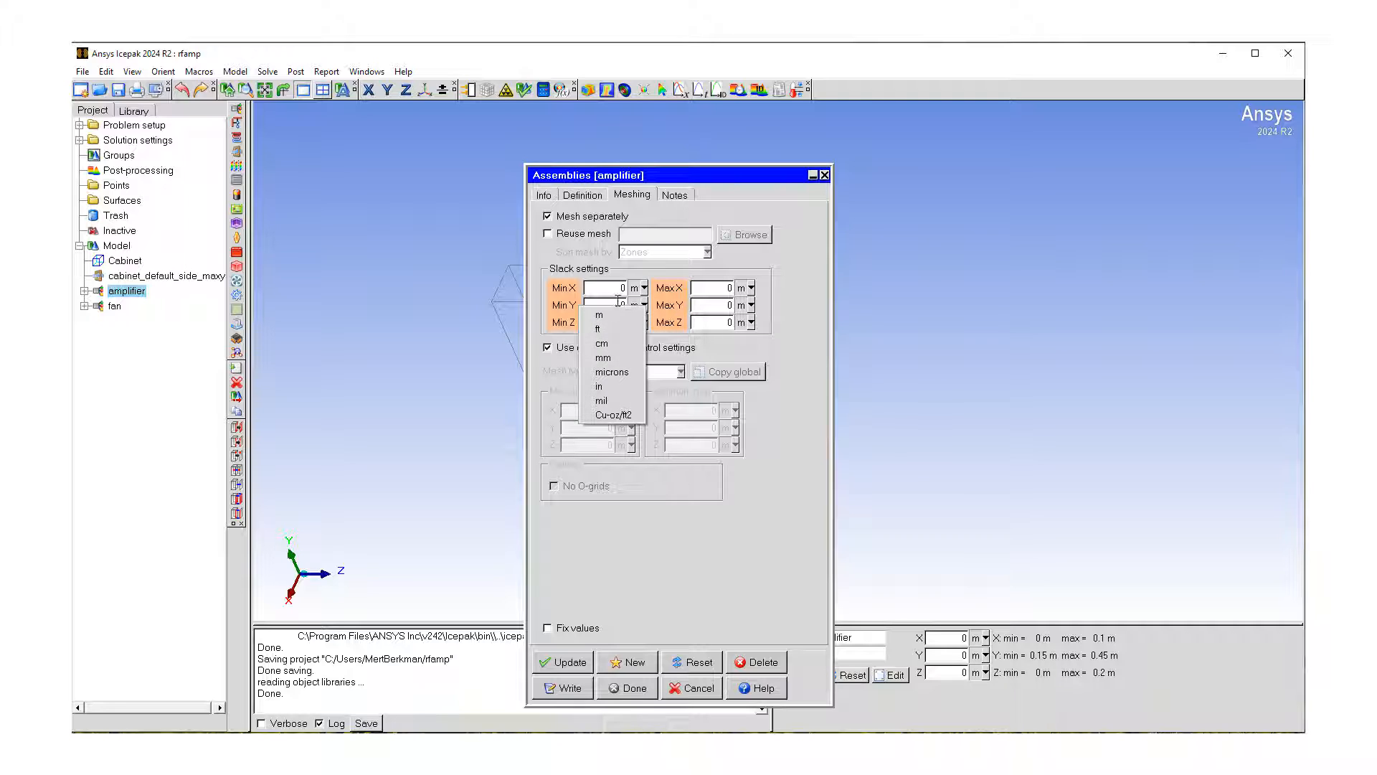
{"action": "left_click", "coordinate": [626, 304]}
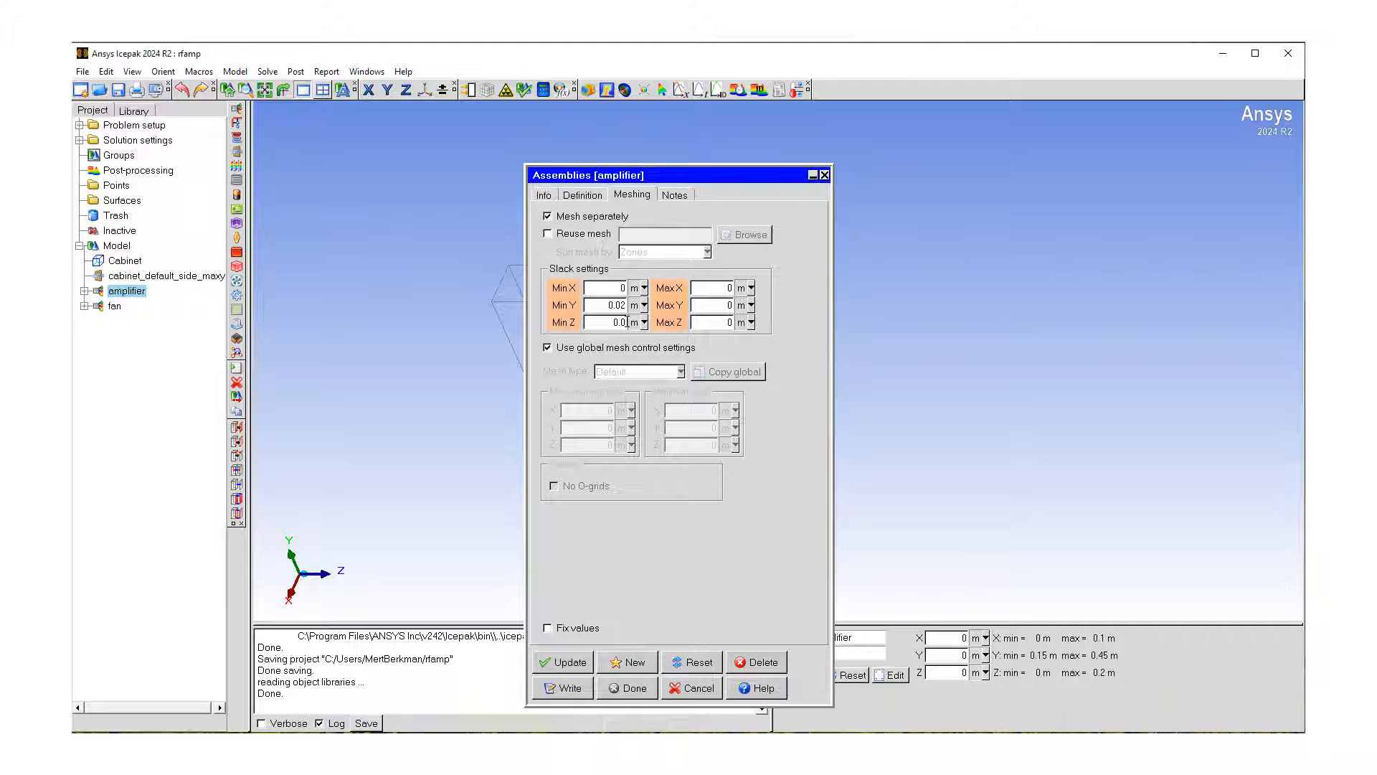
{"action": "left_click", "coordinate": [628, 322]}
{"action": "type", "text": ".01"}
{"action": "left_click", "coordinate": [733, 306]}
{"action": "type", "text": ".095"}
{"action": "key", "text": "BackSpace"}
{"action": "left_click_drag", "start_coordinate": [733, 323], "coordinate": [728, 323]}
{"action": "type", "text": ".01"}
{"action": "left_click", "coordinate": [574, 665]}
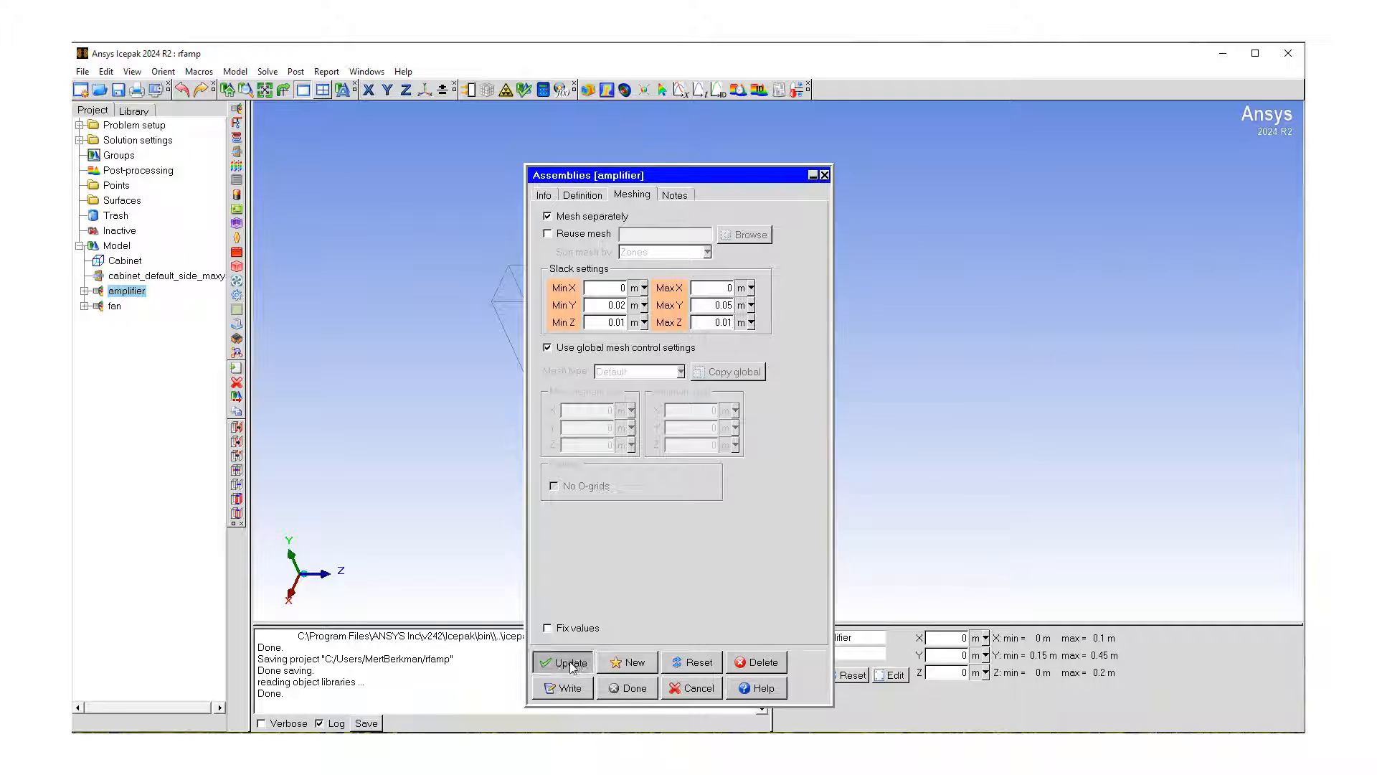
{"action": "left_click", "coordinate": [629, 689]}
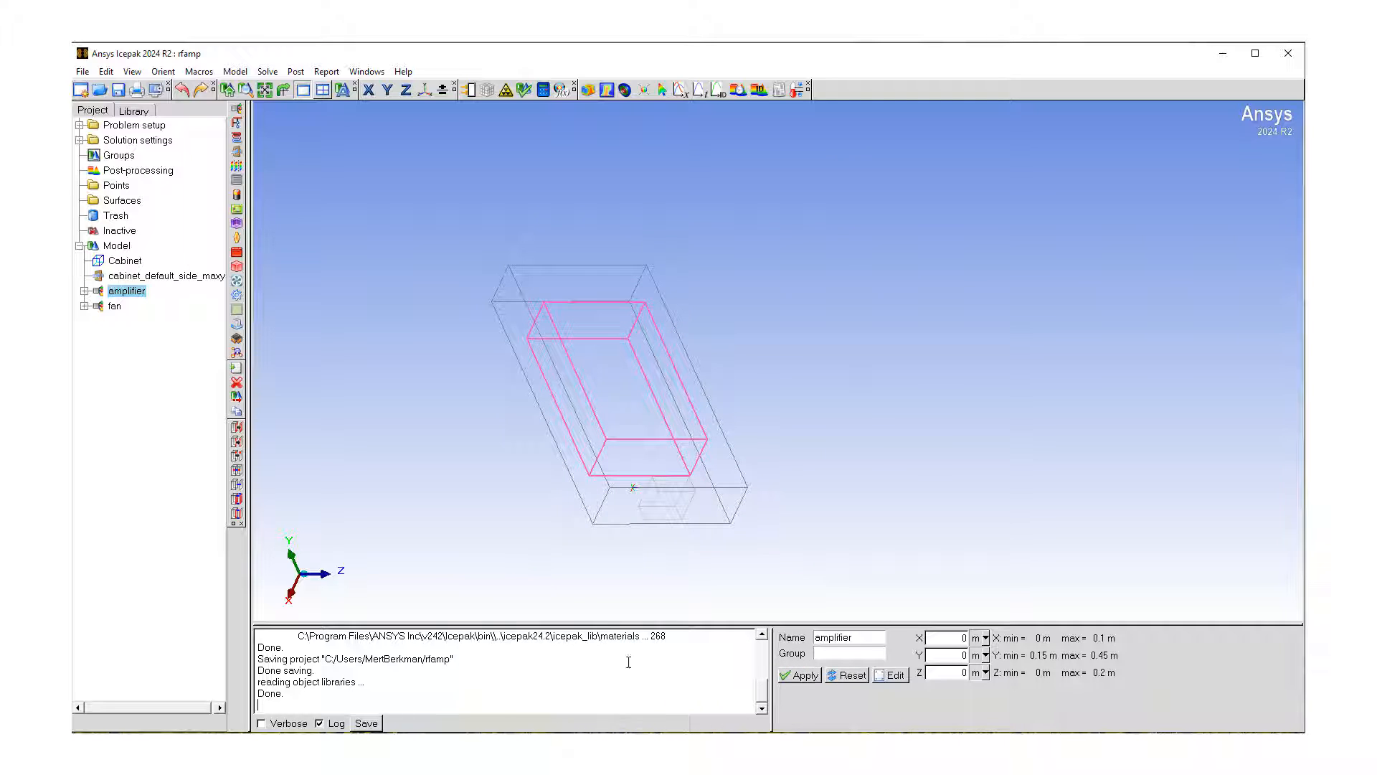
Enable separate meshing for the fan assembly, enter its slack values and apply them
{"action": "left_click", "coordinate": [115, 306]}
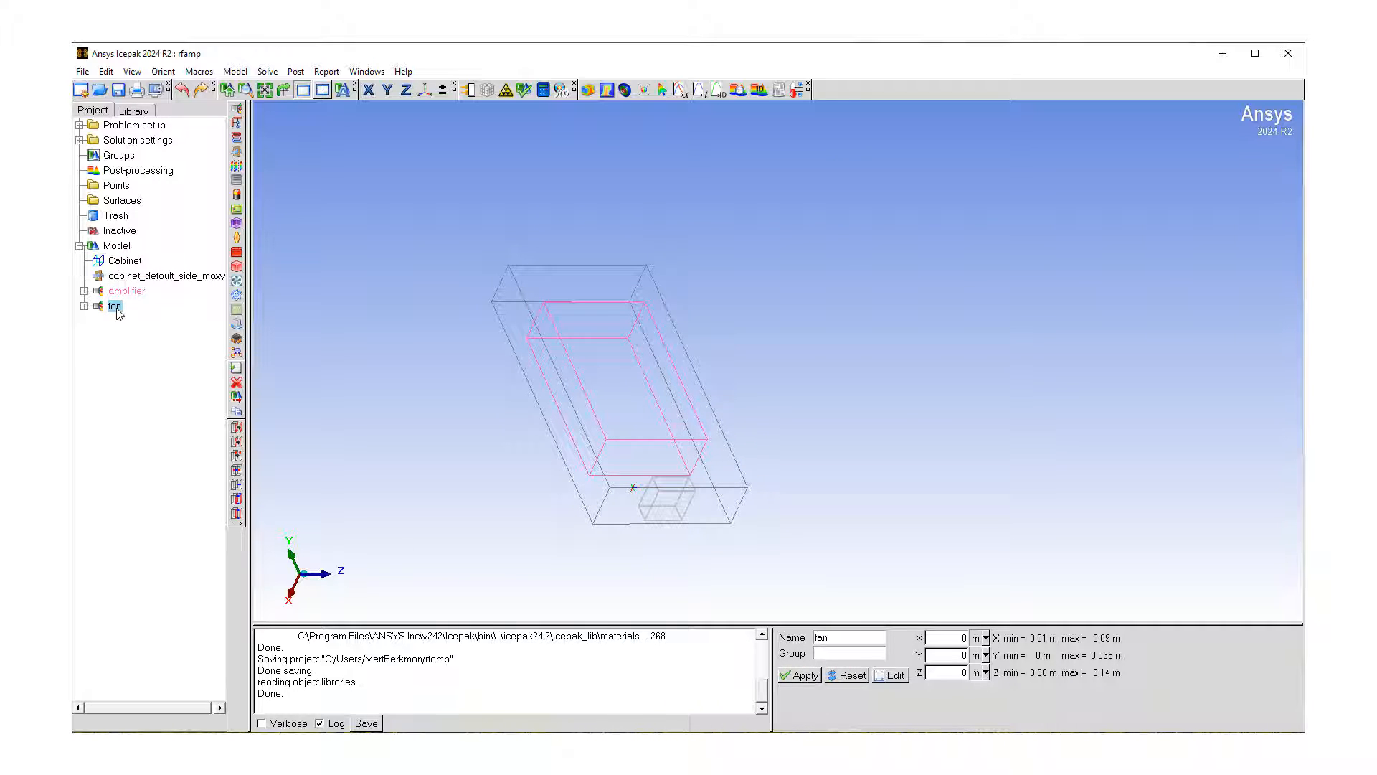
{"action": "double_click", "coordinate": [115, 307]}
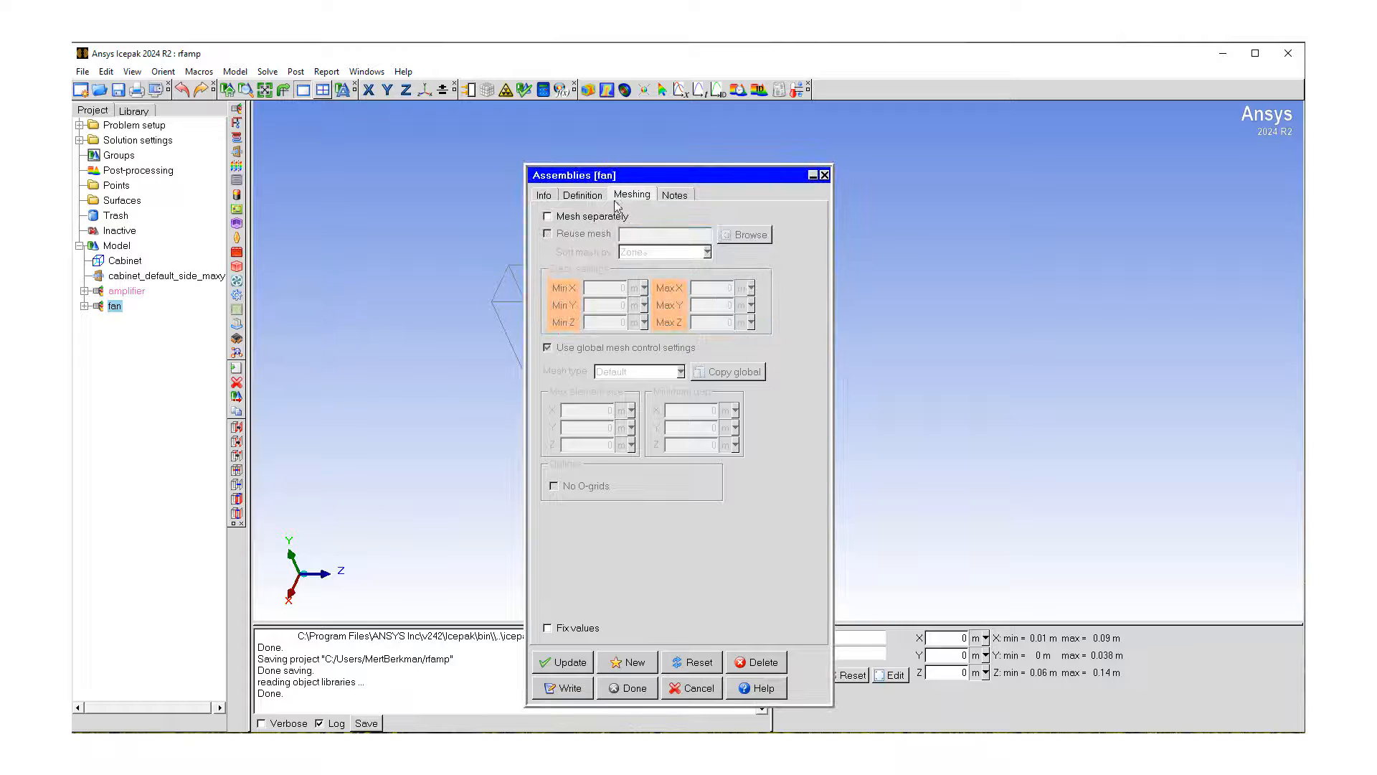
{"action": "left_click", "coordinate": [548, 216]}
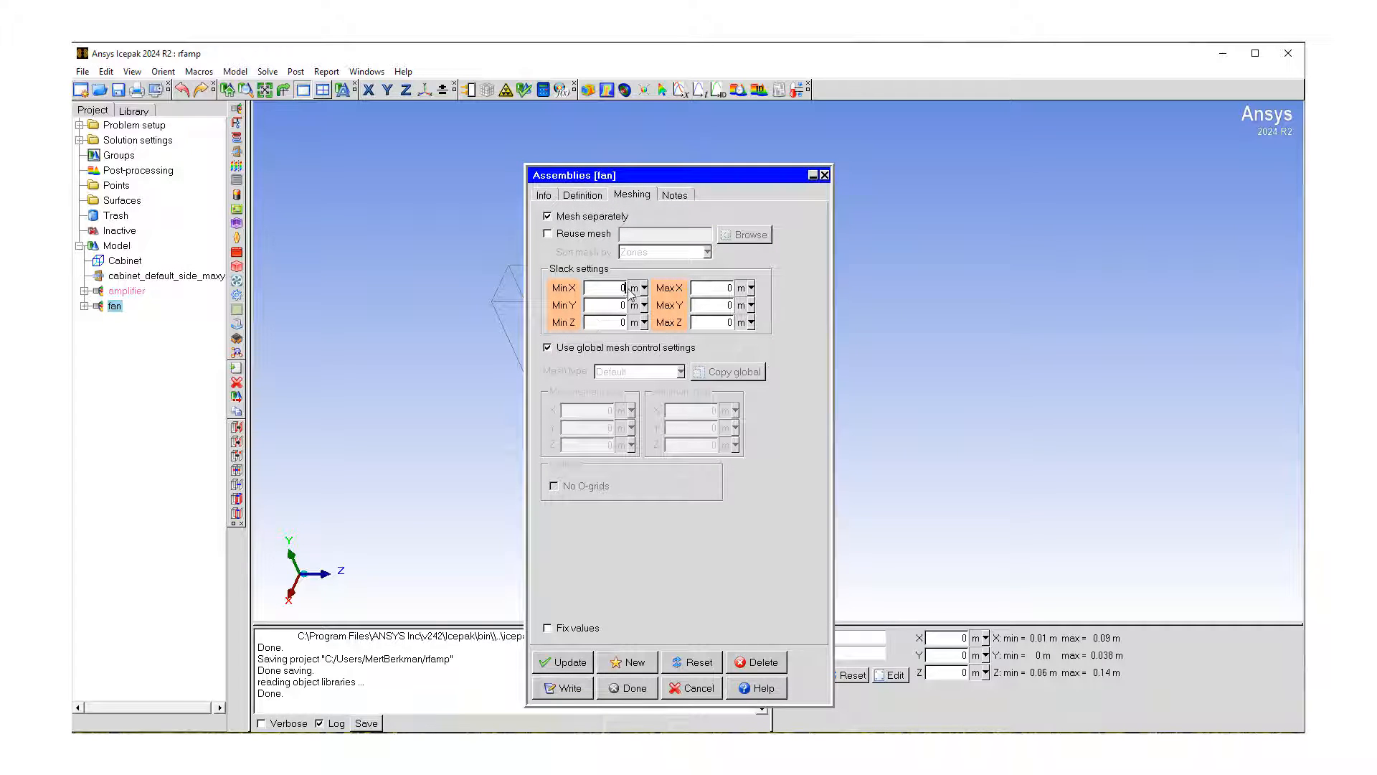
{"action": "type", "text": "1"}
{"action": "key", "text": "BackSpace"}
{"action": "left_click", "coordinate": [733, 289]}
{"action": "type", "text": ".01"}
{"action": "type", "text": "5"}
{"action": "left_click", "coordinate": [571, 664]}
{"action": "left_click", "coordinate": [628, 688]}
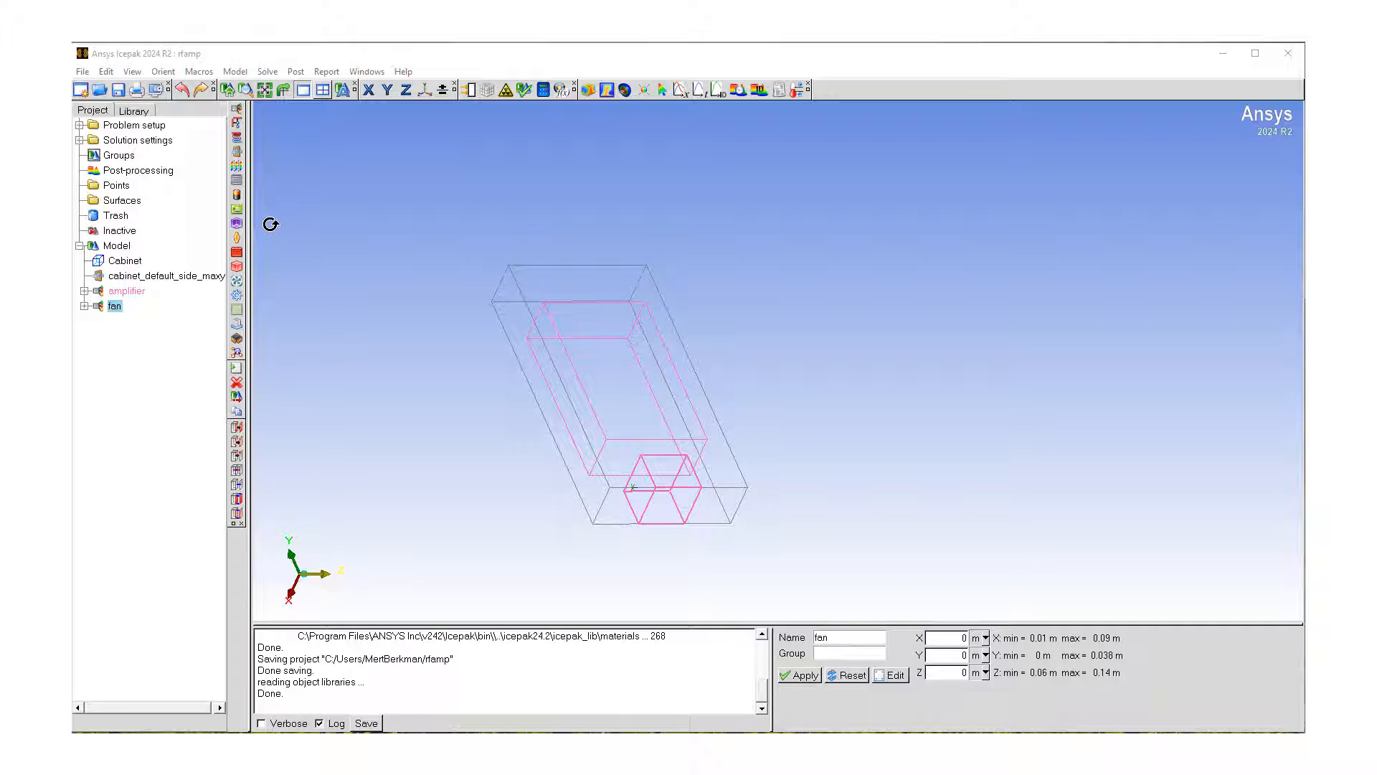
Generate the model mesh with the Mesher-HD type and the global mesh parameters set to Coarse
{"action": "left_click", "coordinate": [236, 72]}
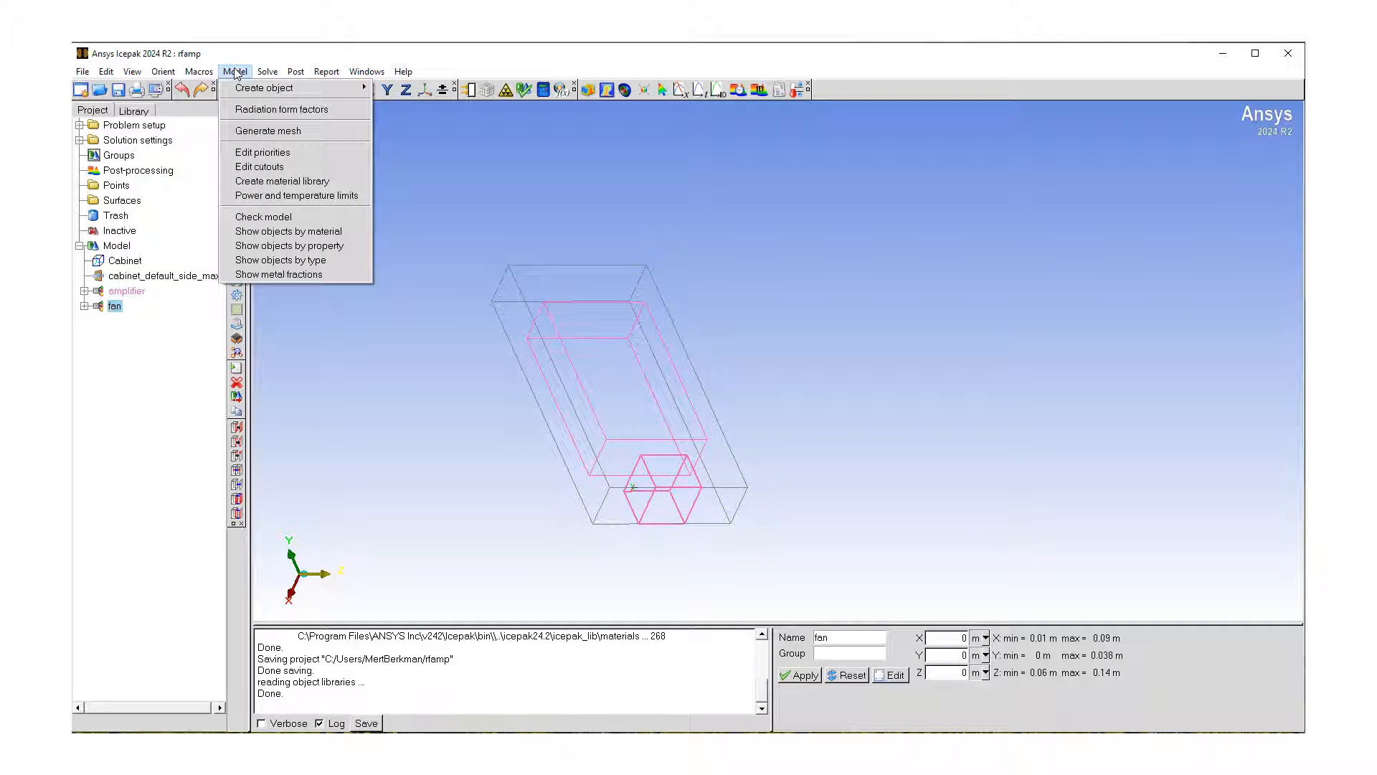
{"action": "left_click", "coordinate": [280, 132]}
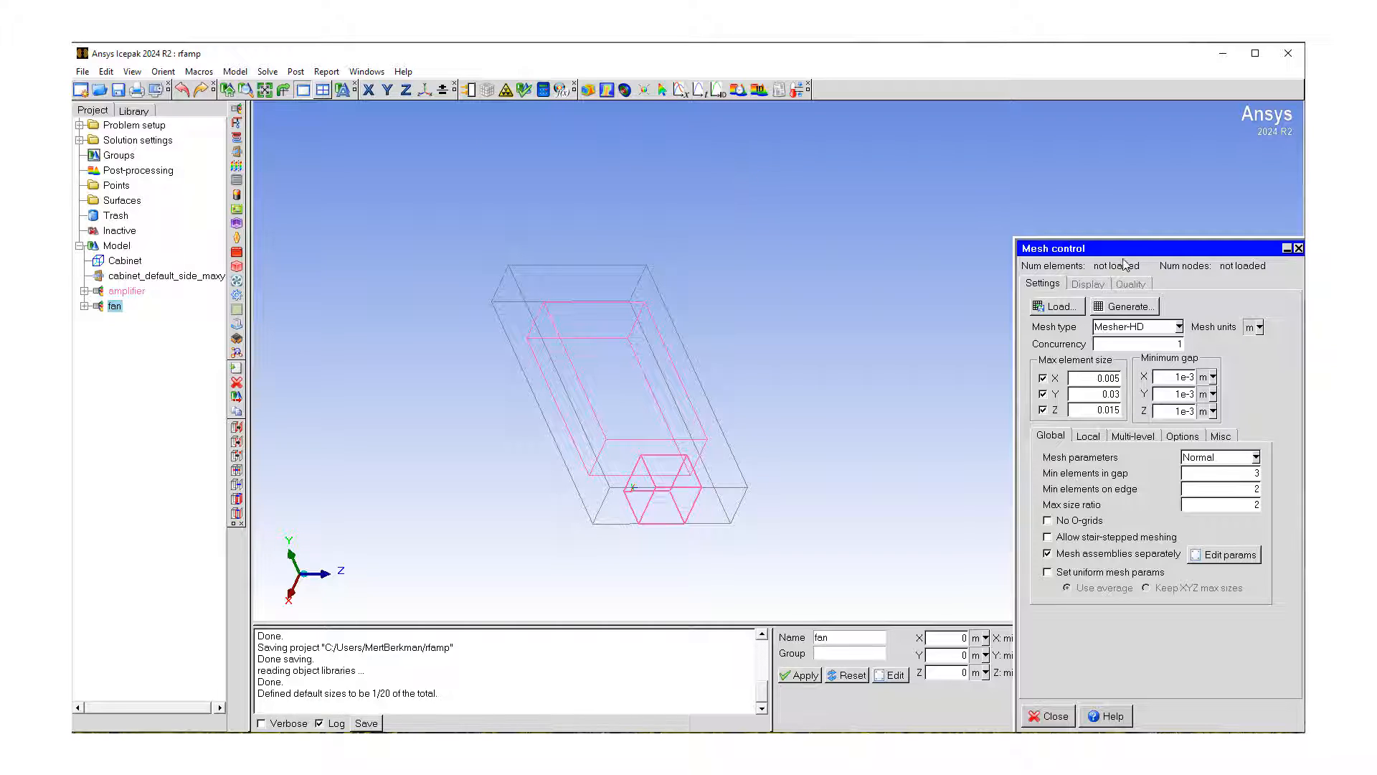
{"action": "mouse_move", "coordinate": [1116, 255]}
{"action": "left_mouse_down"}
{"action": "mouse_move", "coordinate": [1036, 228]}
{"action": "mouse_move", "coordinate": [521, 214]}
{"action": "mouse_move", "coordinate": [435, 195]}
{"action": "mouse_move", "coordinate": [698, 178]}
{"action": "left_mouse_up"}
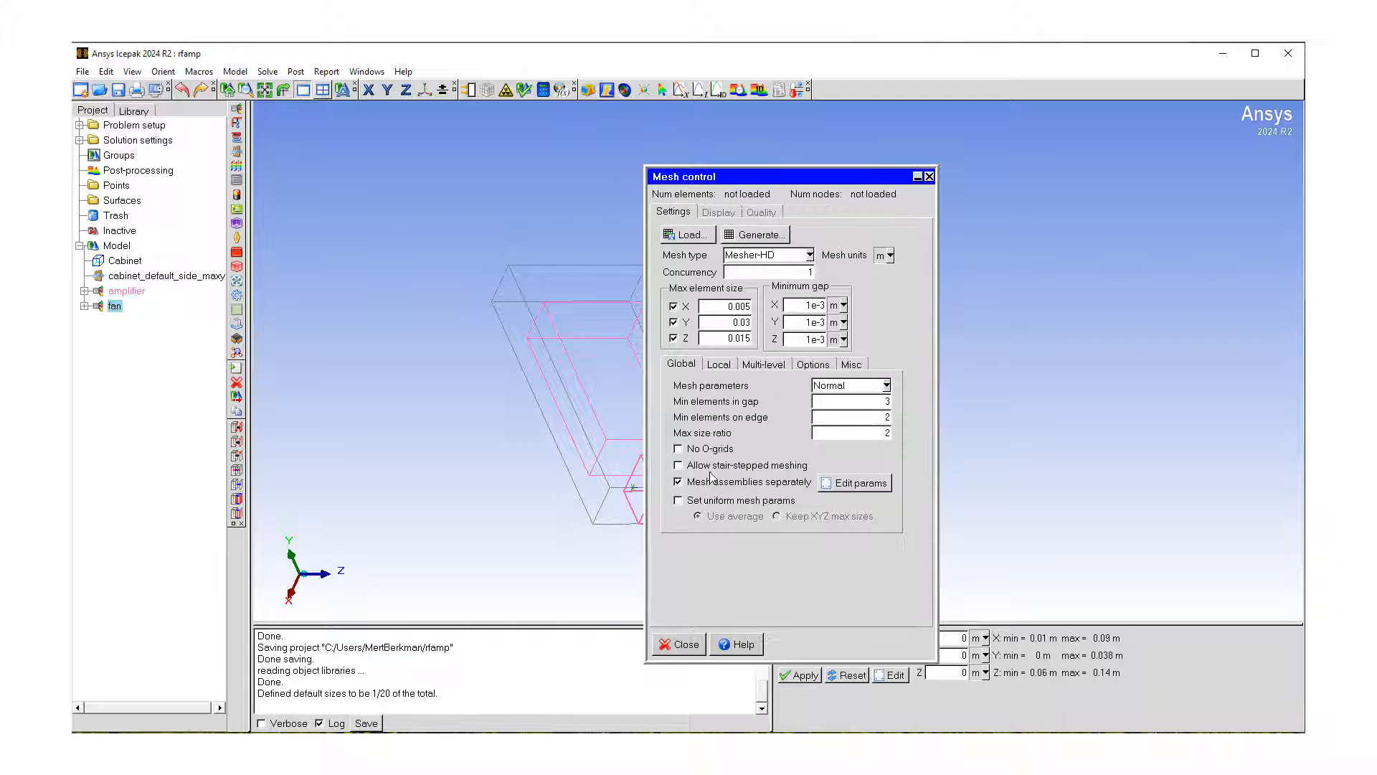
{"action": "left_click", "coordinate": [888, 390]}
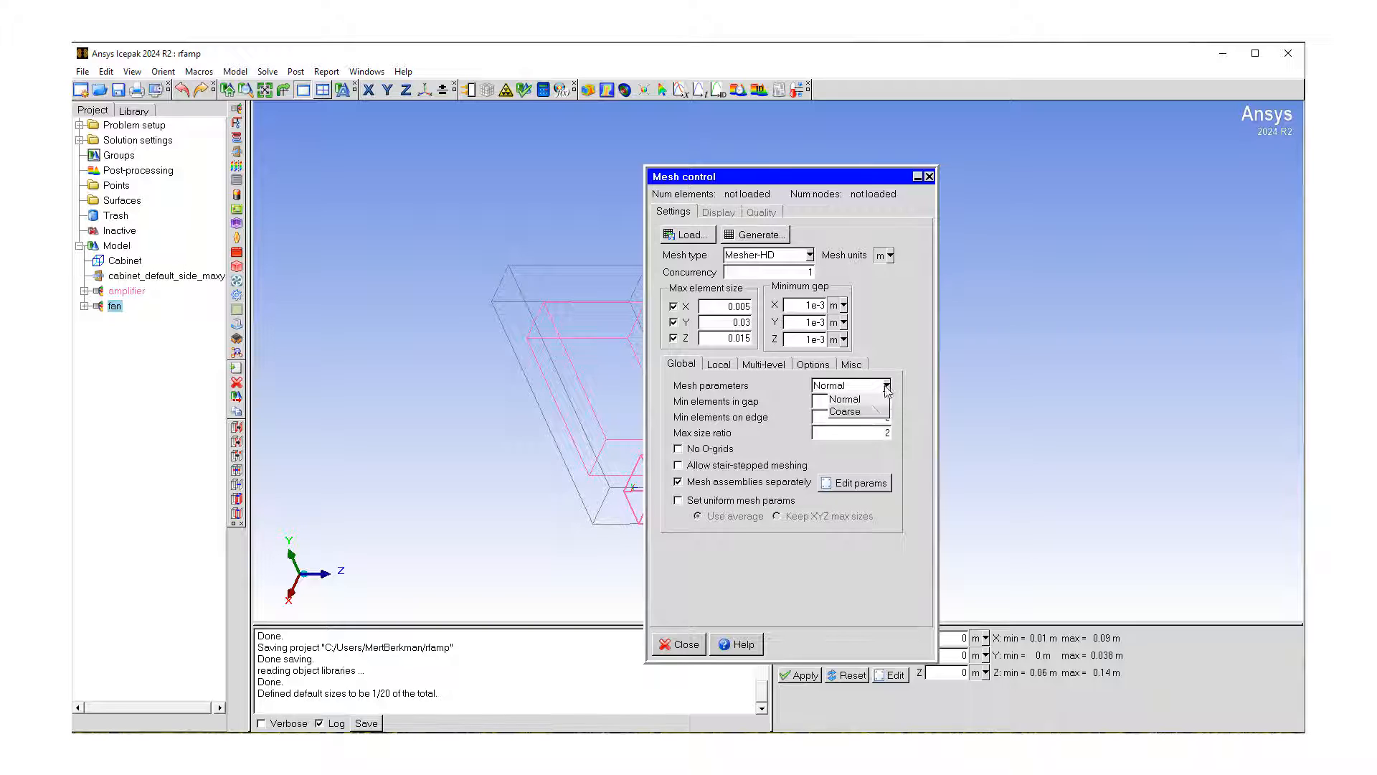
{"action": "left_click", "coordinate": [869, 412]}
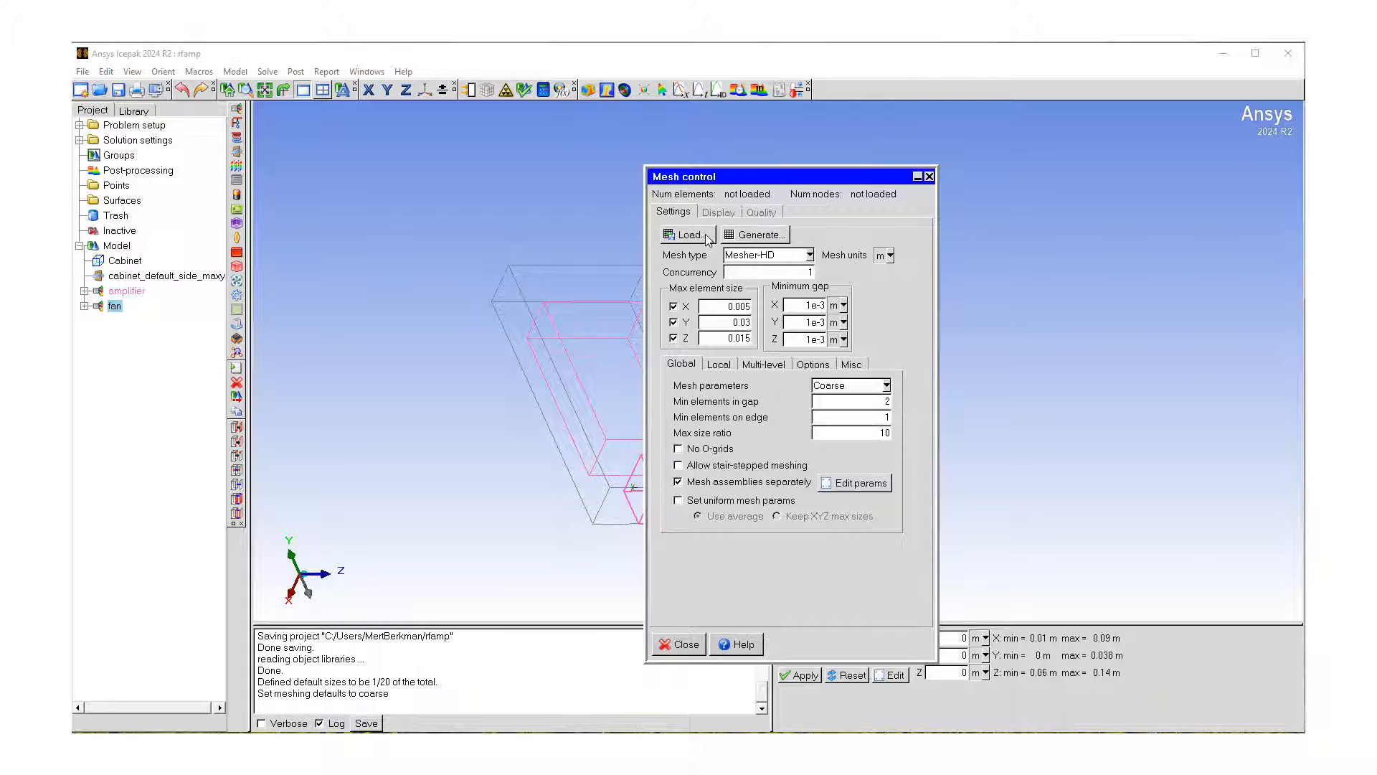
{"action": "left_click", "coordinate": [762, 237]}
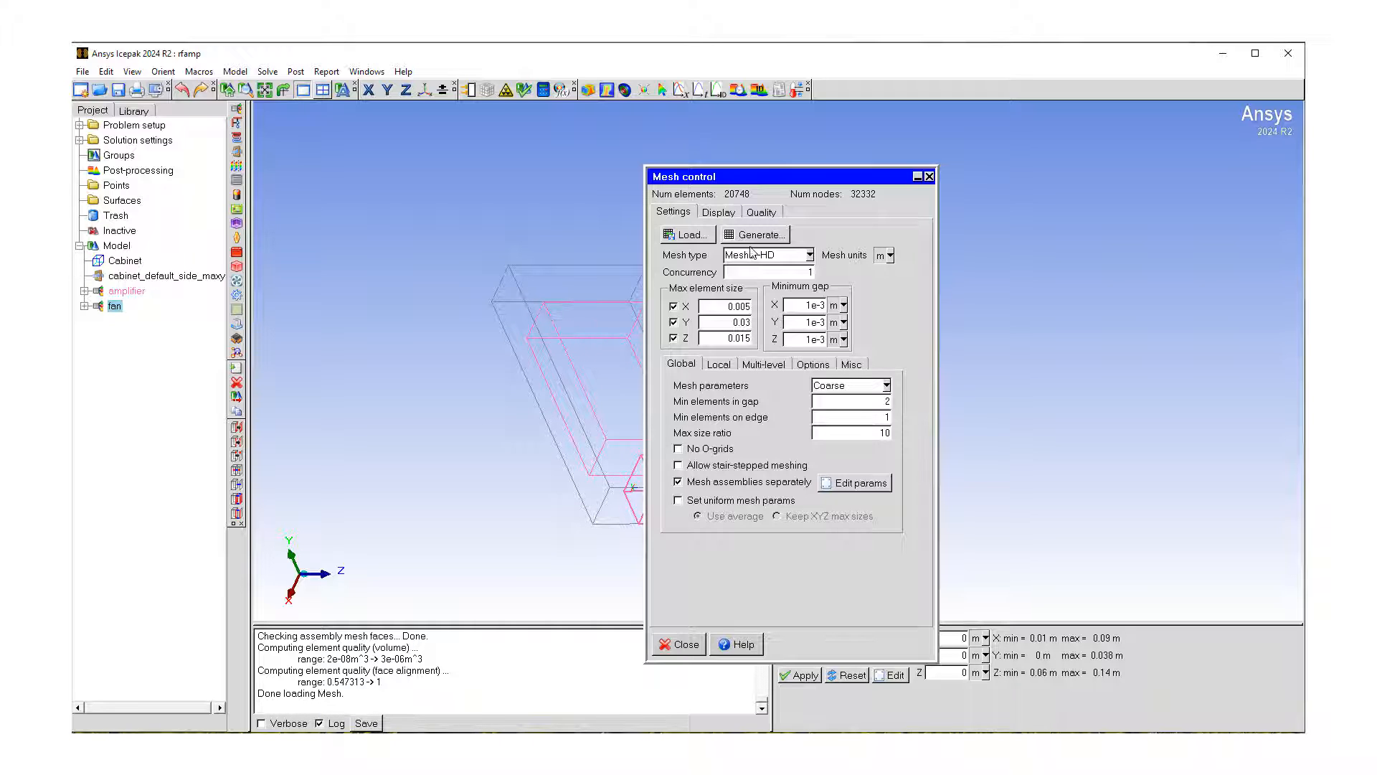
Display the surface mesh of the selected fan assembly and examine it up close
{"action": "left_click_drag", "start_coordinate": [753, 177], "coordinate": [1005, 159]}
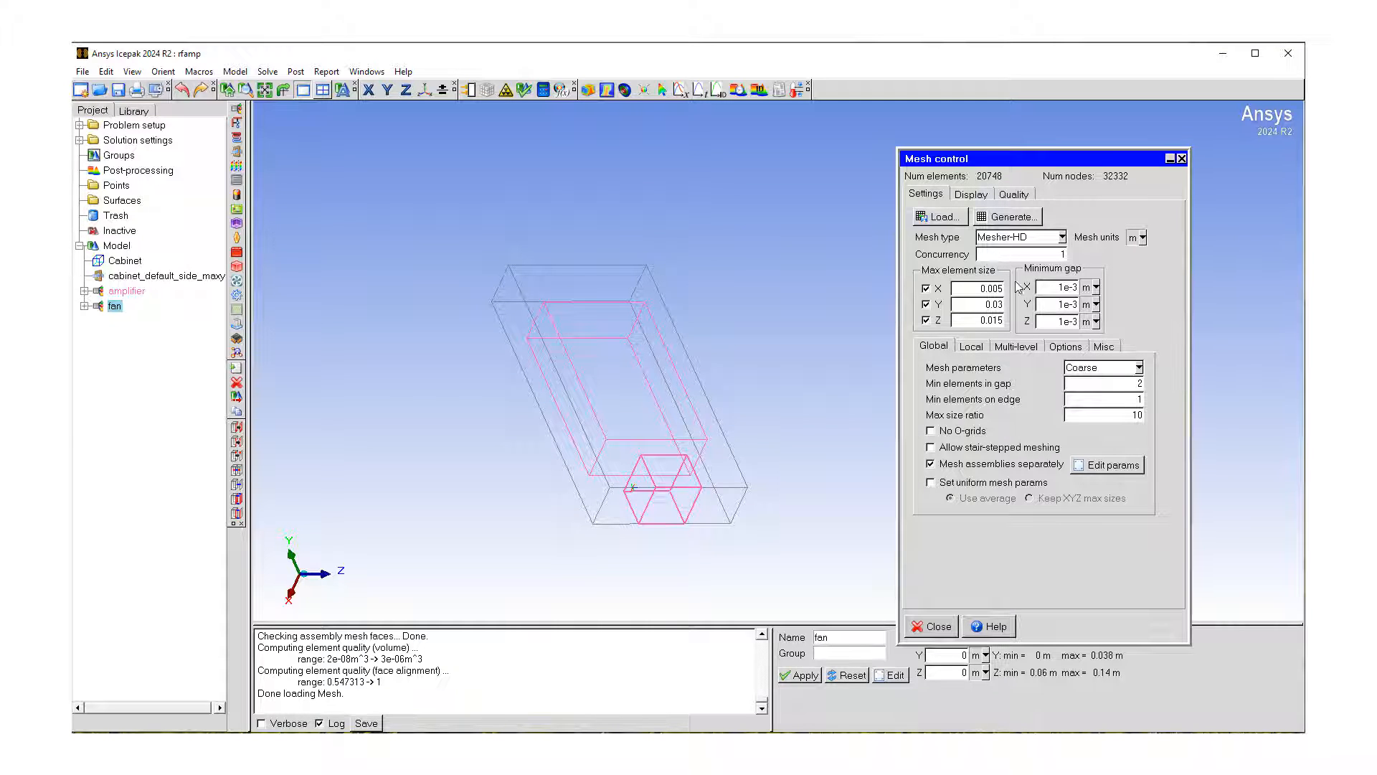
{"action": "left_click", "coordinate": [972, 196]}
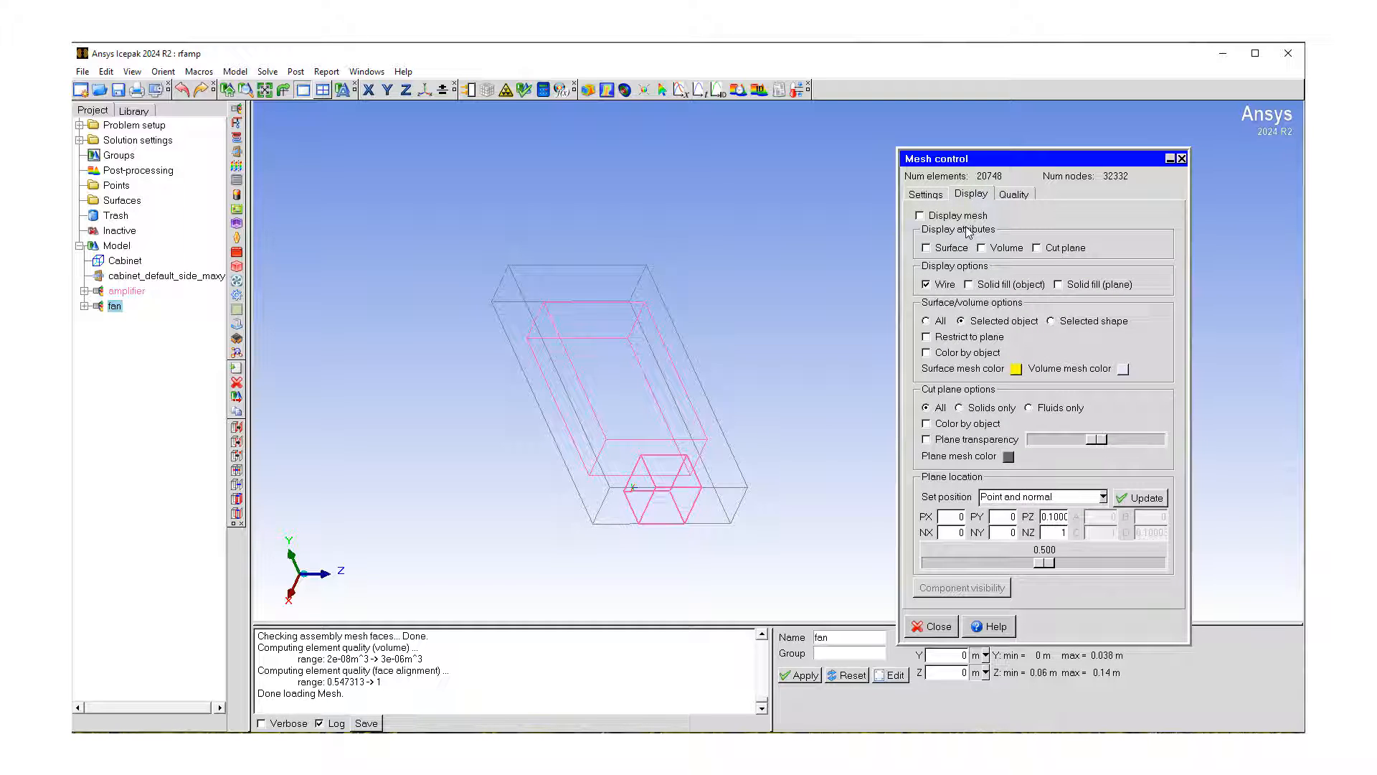
{"action": "left_click", "coordinate": [934, 196]}
{"action": "left_click", "coordinate": [972, 196]}
{"action": "left_click", "coordinate": [921, 217]}
{"action": "left_click", "coordinate": [926, 249]}
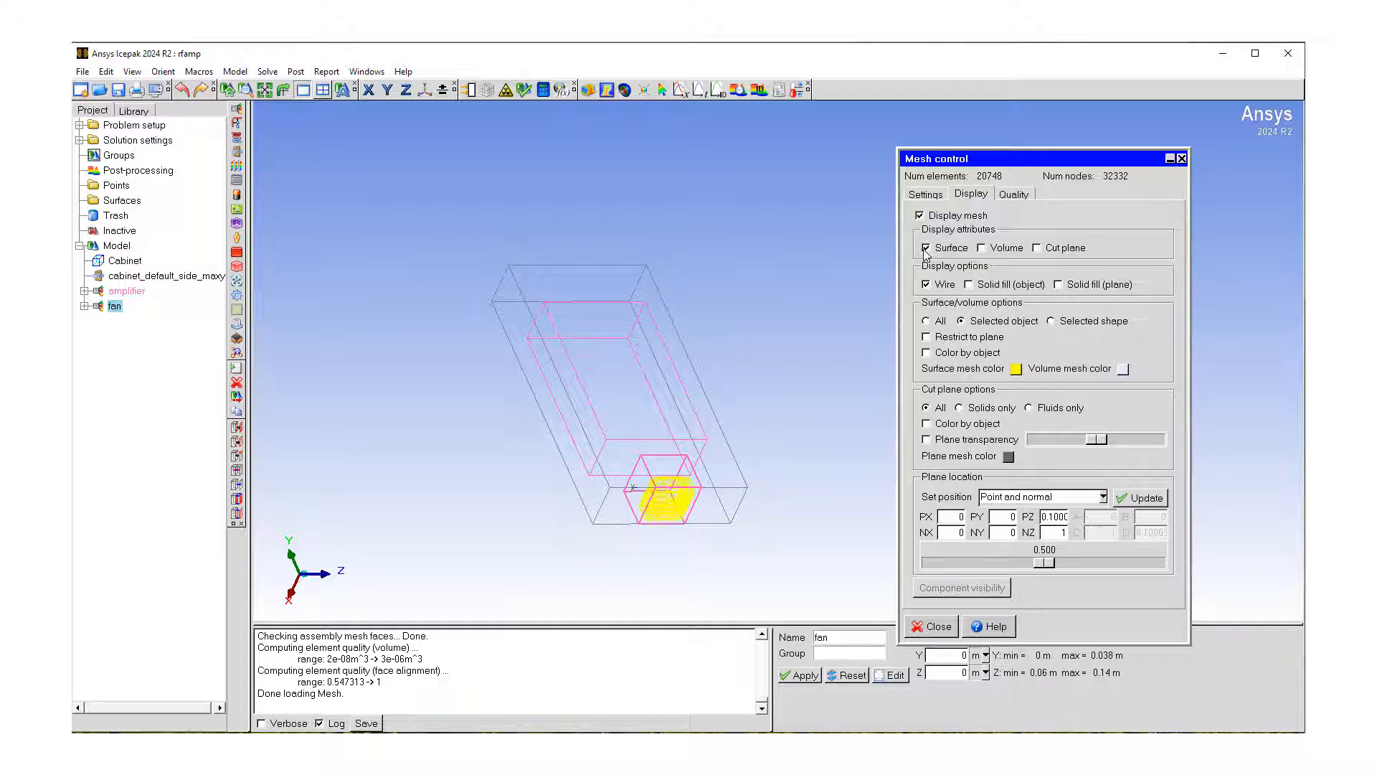
{"action": "mouse_move", "coordinate": [584, 575]}
{"action": "left_mouse_down"}
{"action": "mouse_move", "coordinate": [617, 569]}
{"action": "mouse_move", "coordinate": [588, 552]}
{"action": "left_mouse_up"}
{"action": "scroll", "coordinate": [589, 552], "scroll_direction": "up", "scroll_amount": 2}
{"action": "scroll", "coordinate": [573, 584], "scroll_direction": "up", "scroll_amount": 5}
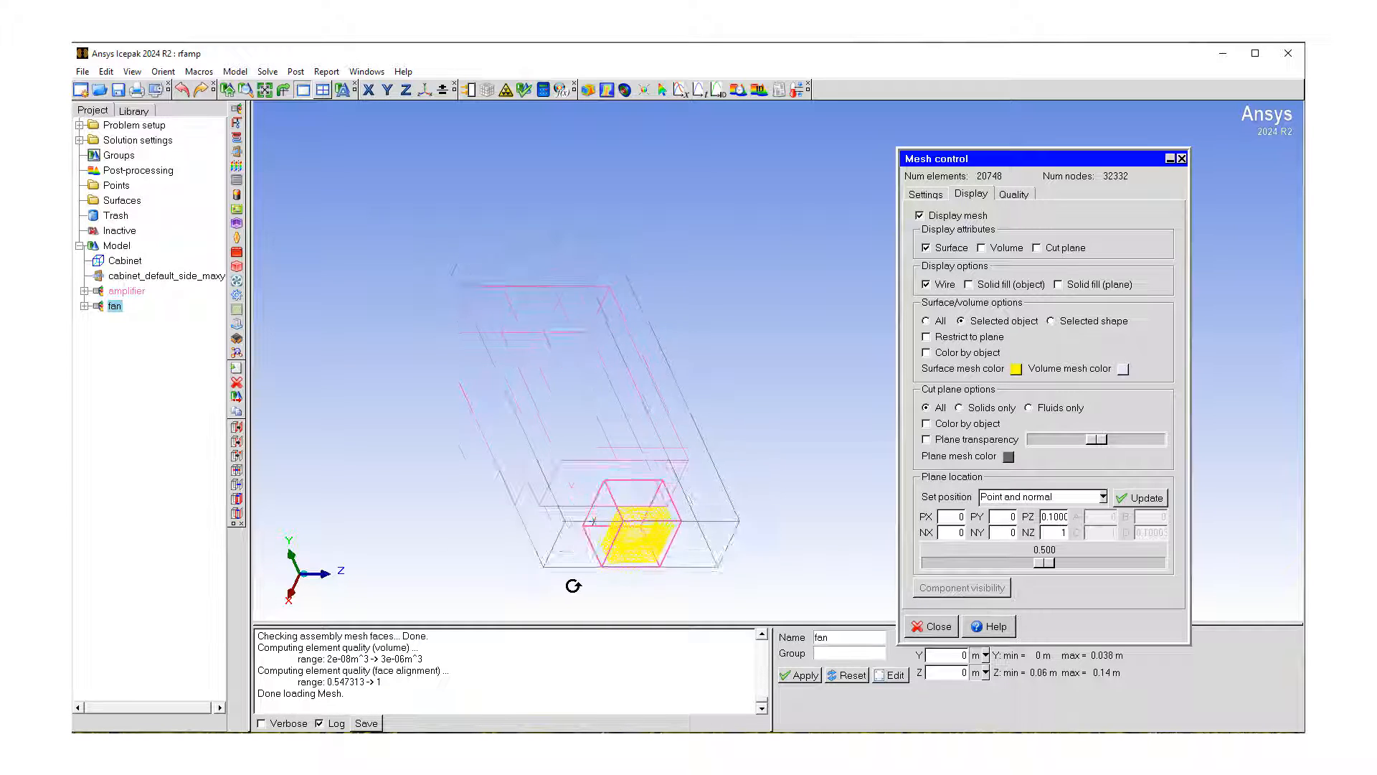
{"action": "middle_click_drag", "start_coordinate": [576, 571], "coordinate": [654, 289]}
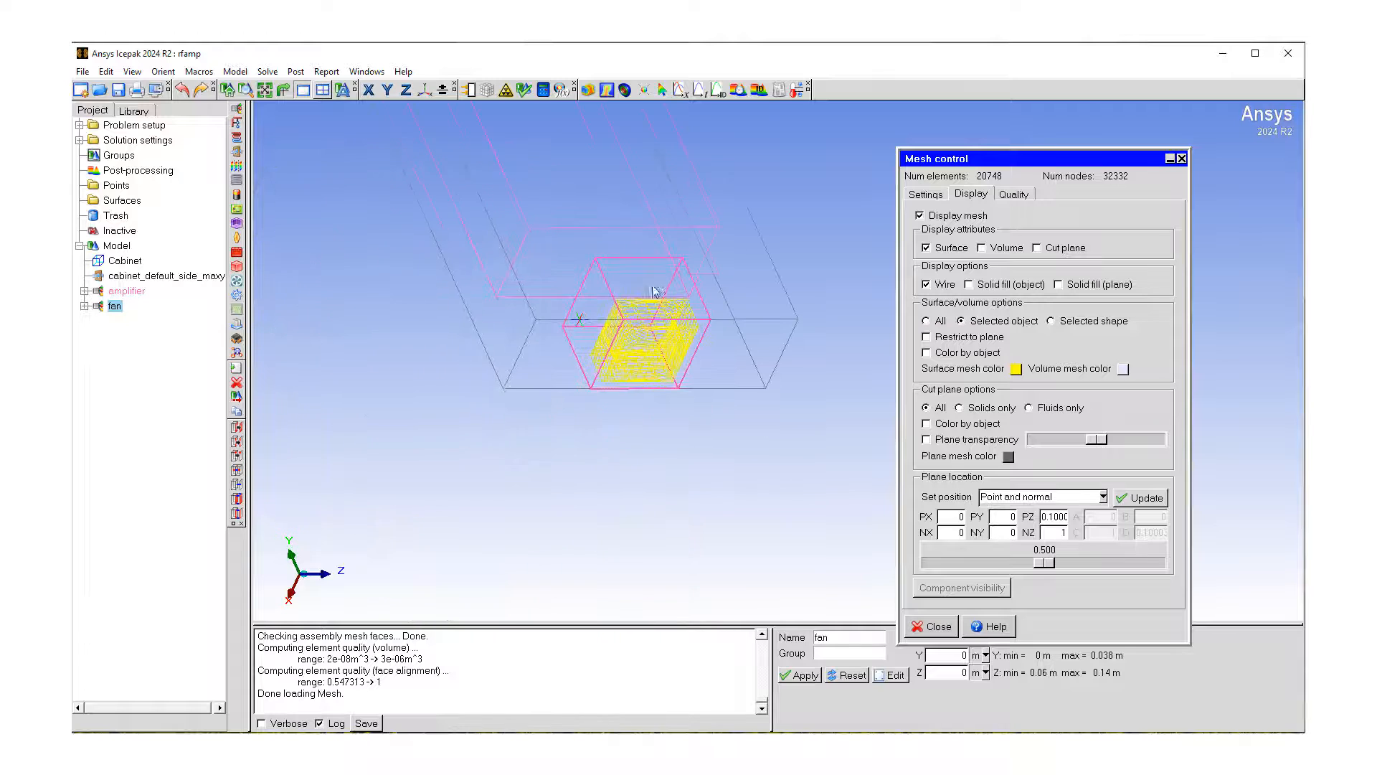
{"action": "scroll", "coordinate": [607, 406], "scroll_direction": "down", "scroll_amount": 2}
{"action": "scroll", "coordinate": [593, 355], "scroll_direction": "up", "scroll_amount": 8}
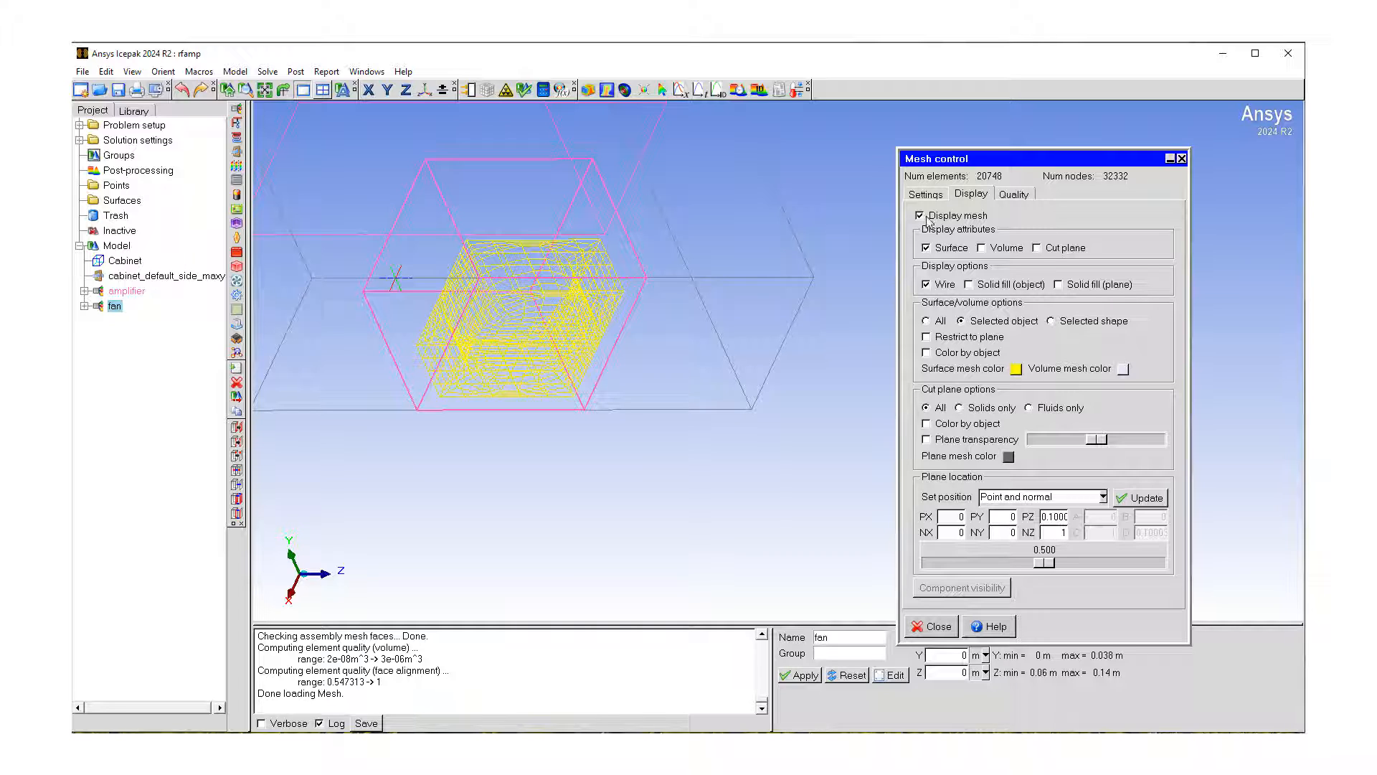
Add a cut plane to the mesh display and position it as an X plane through the center
{"action": "left_click", "coordinate": [1038, 249]}
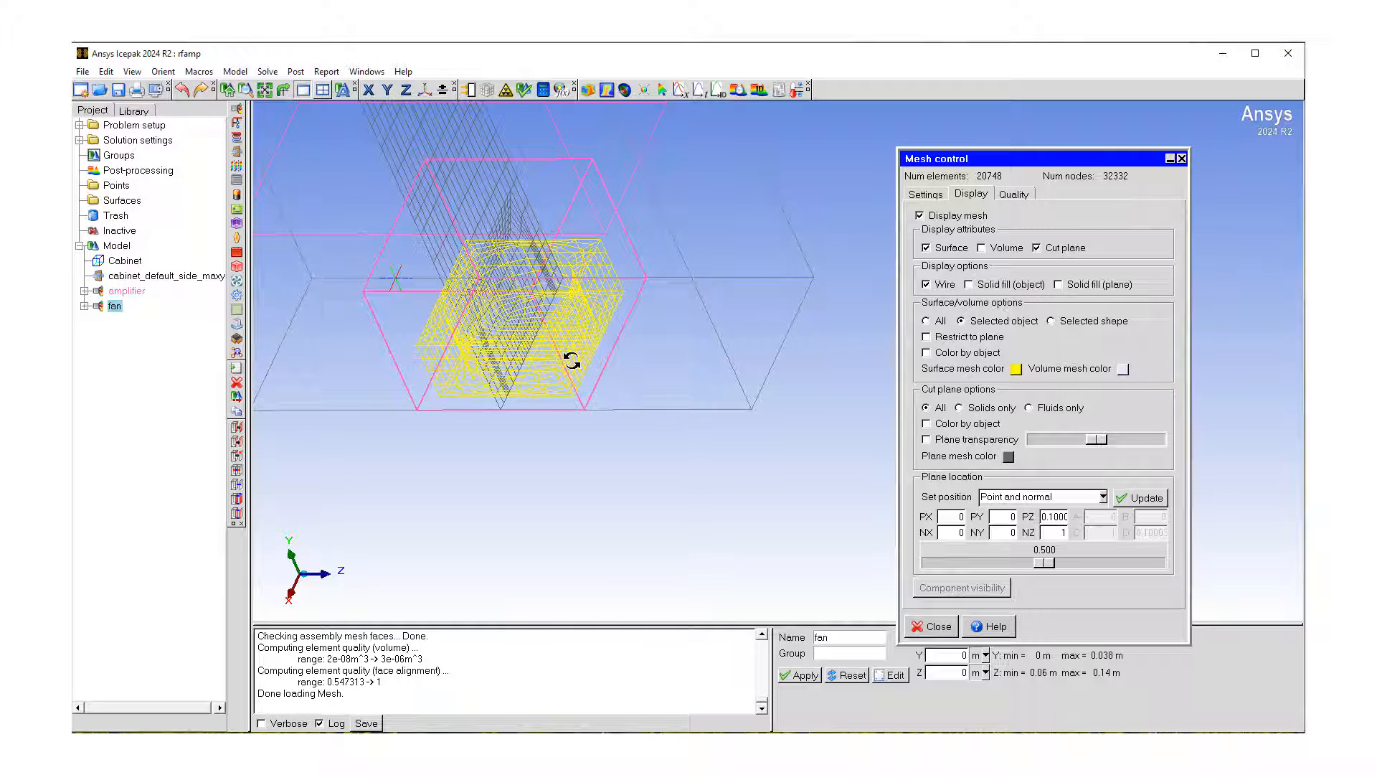
{"action": "left_click_drag", "start_coordinate": [574, 365], "coordinate": [419, 235]}
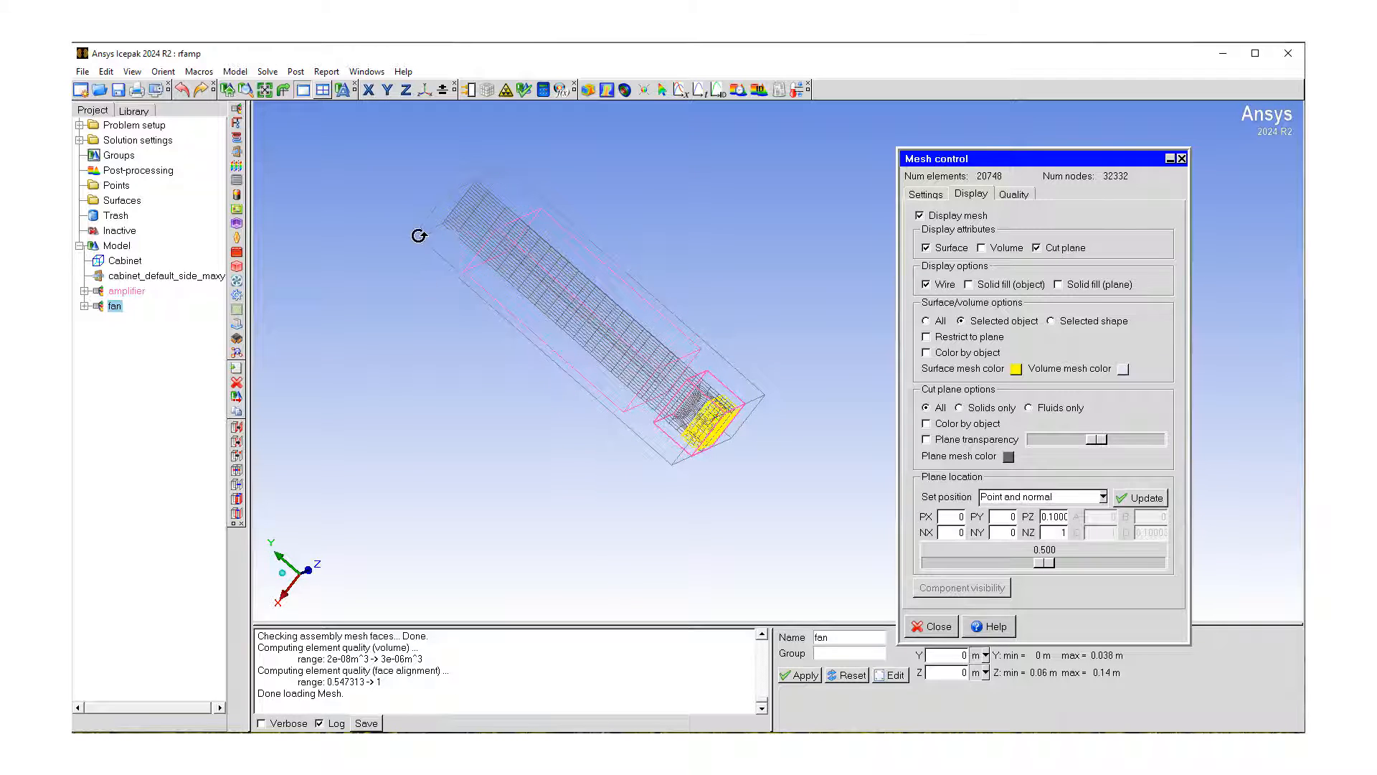
{"action": "left_click", "coordinate": [1104, 498]}
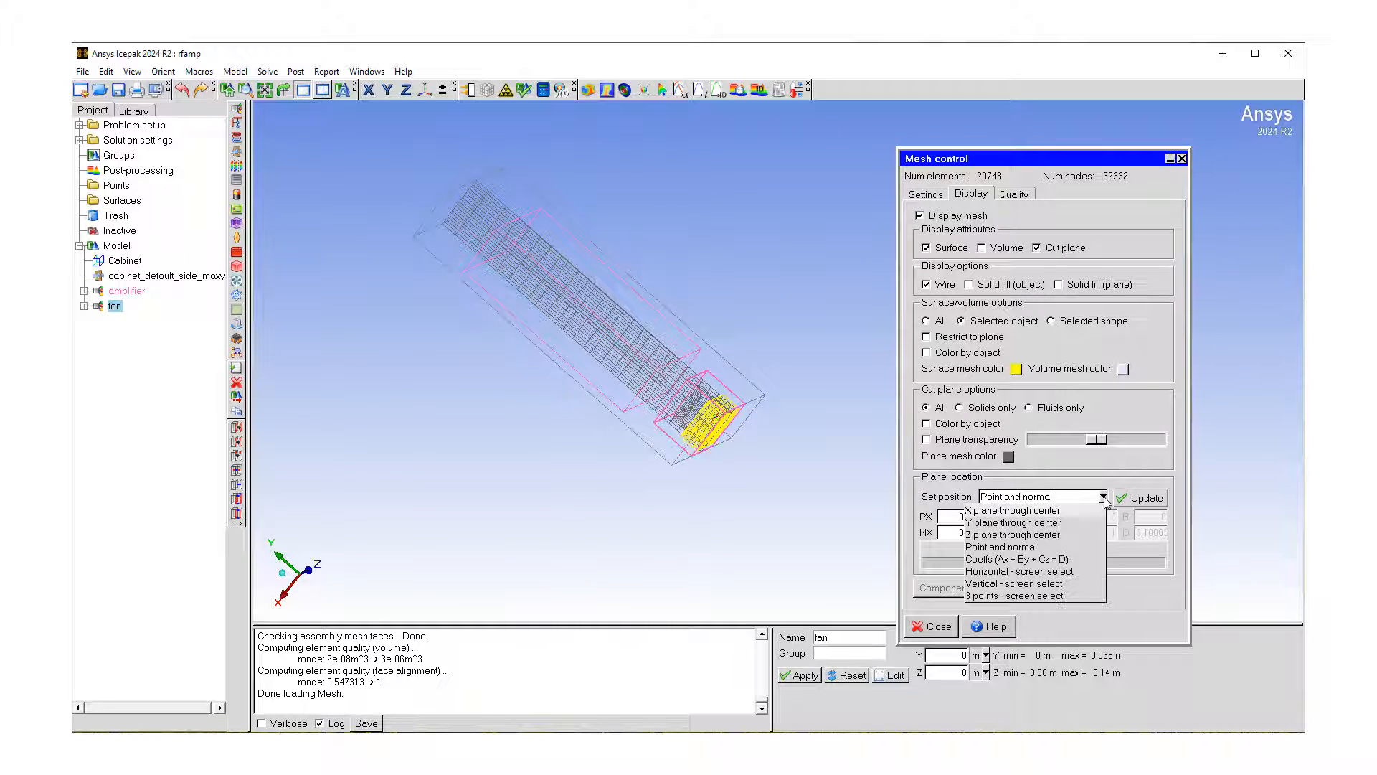
{"action": "left_click", "coordinate": [1065, 515]}
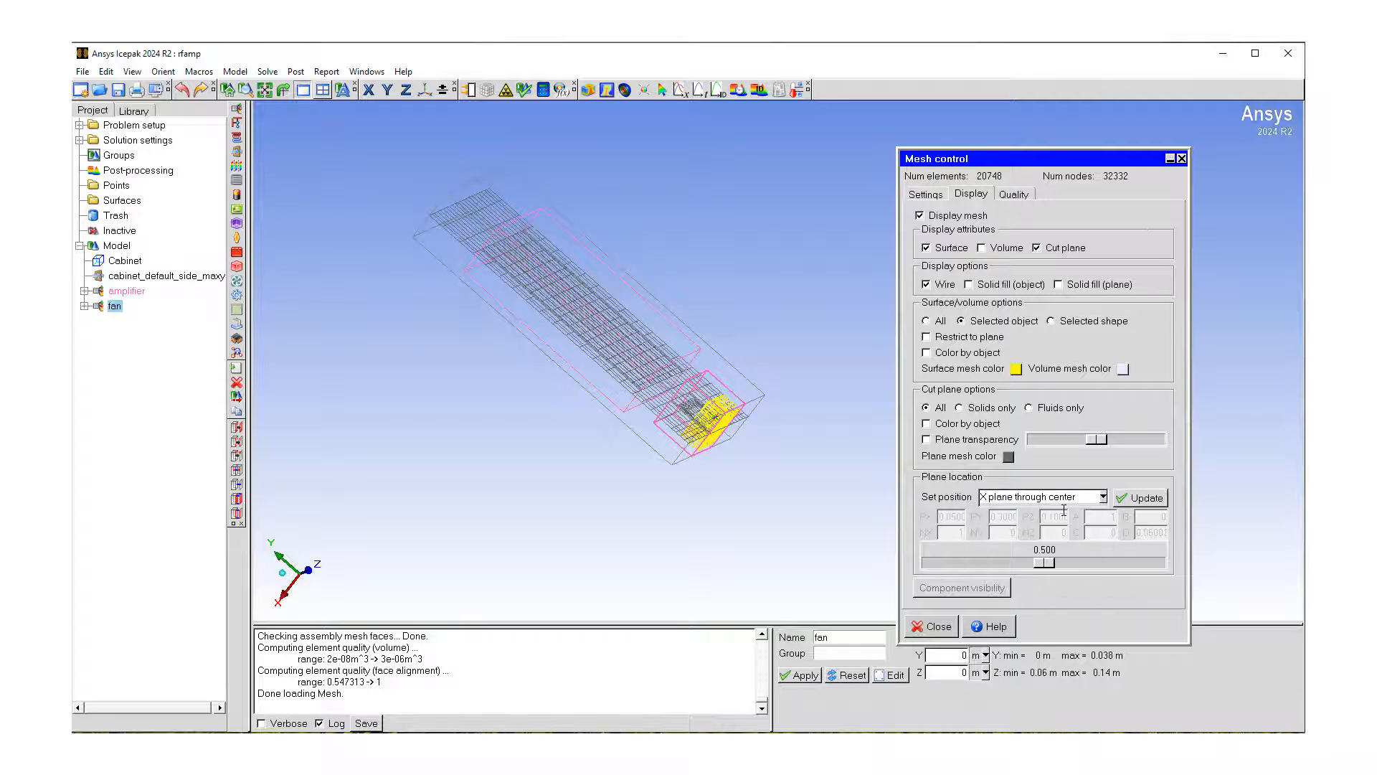
{"action": "left_click_drag", "start_coordinate": [646, 409], "coordinate": [403, 525]}
Change the mesh cut plane to a Y plane through the center and inspect the mesh across the amplifier
{"action": "left_click", "coordinate": [1104, 497]}
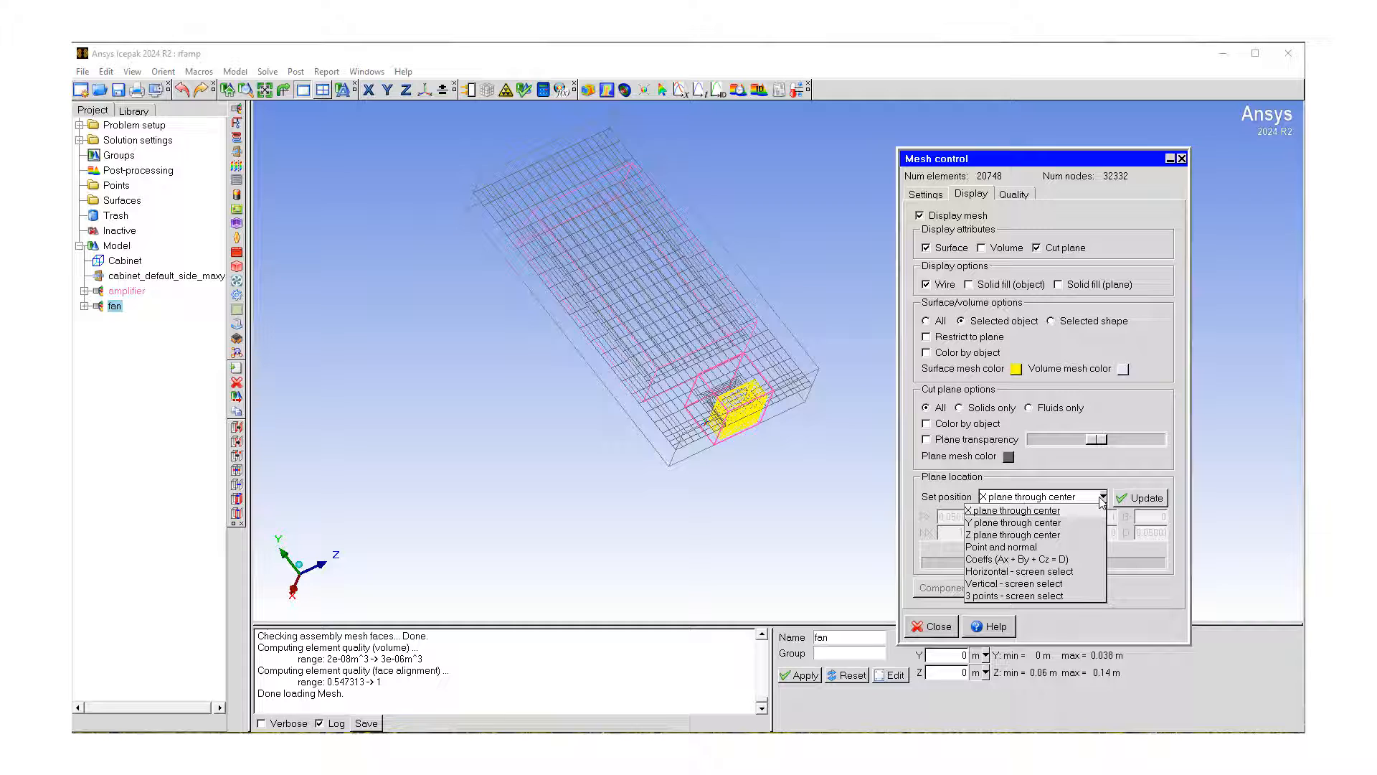
{"action": "left_click", "coordinate": [1069, 519]}
{"action": "left_click_drag", "start_coordinate": [635, 337], "coordinate": [565, 357]}
{"action": "scroll", "coordinate": [566, 357], "scroll_direction": "up", "scroll_amount": 8}
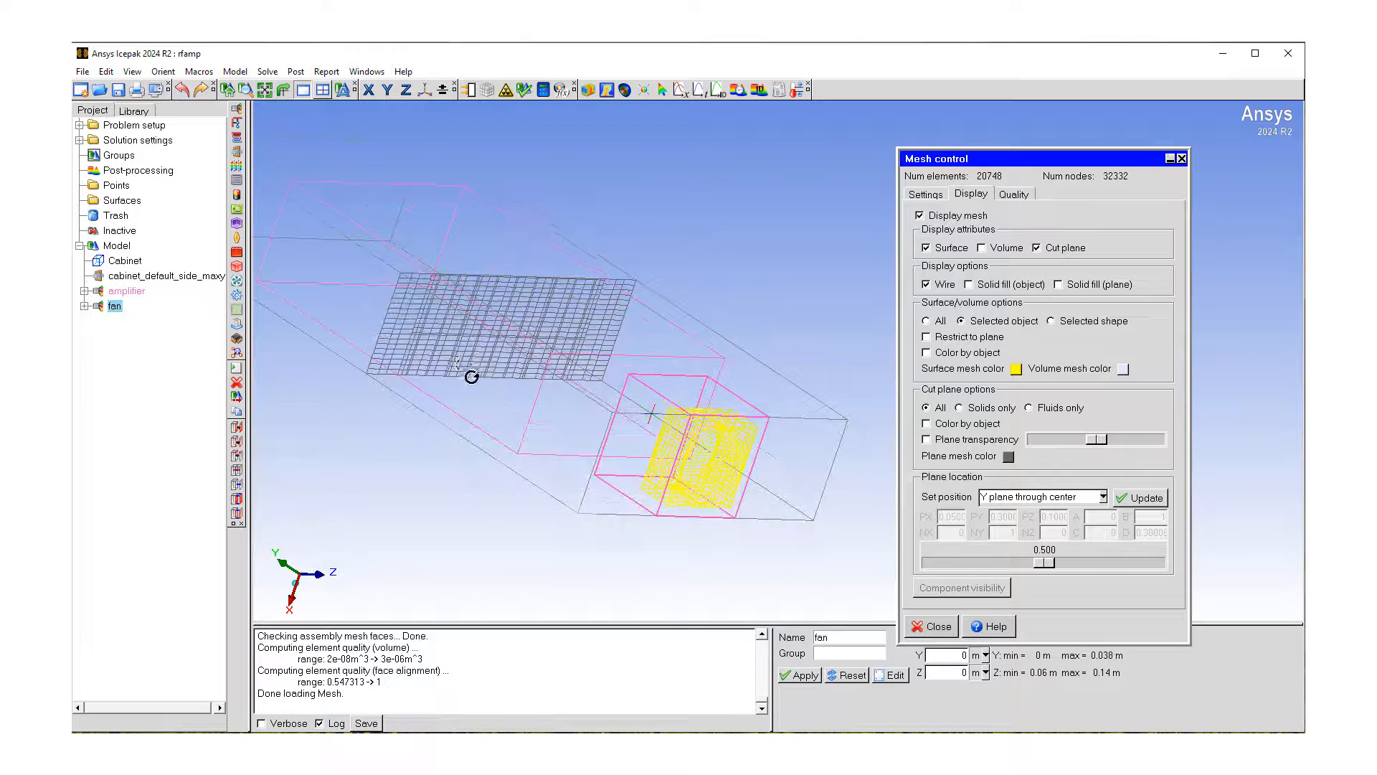
{"action": "middle_click_drag", "start_coordinate": [463, 365], "coordinate": [594, 402]}
{"action": "left_click_drag", "start_coordinate": [595, 406], "coordinate": [566, 325]}
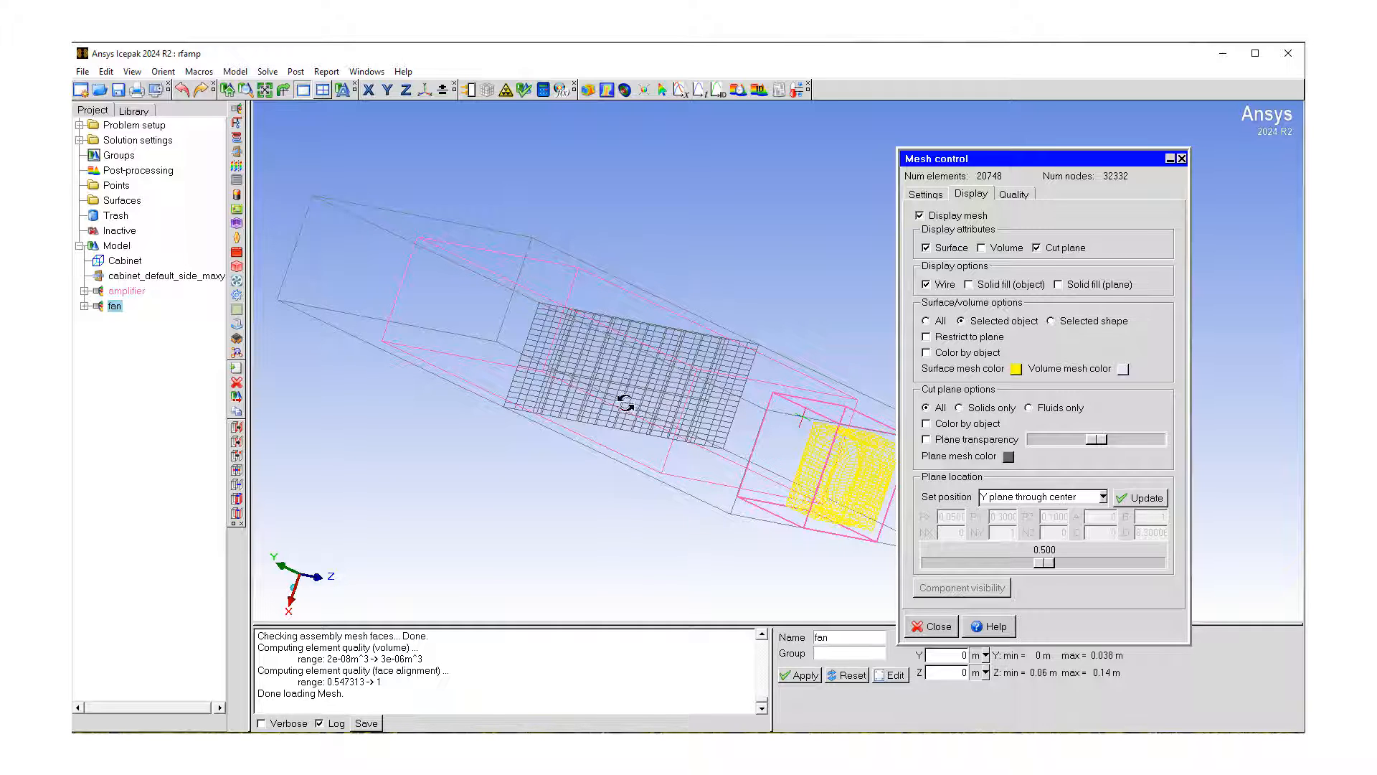
{"action": "left_click_drag", "start_coordinate": [617, 398], "coordinate": [644, 413]}
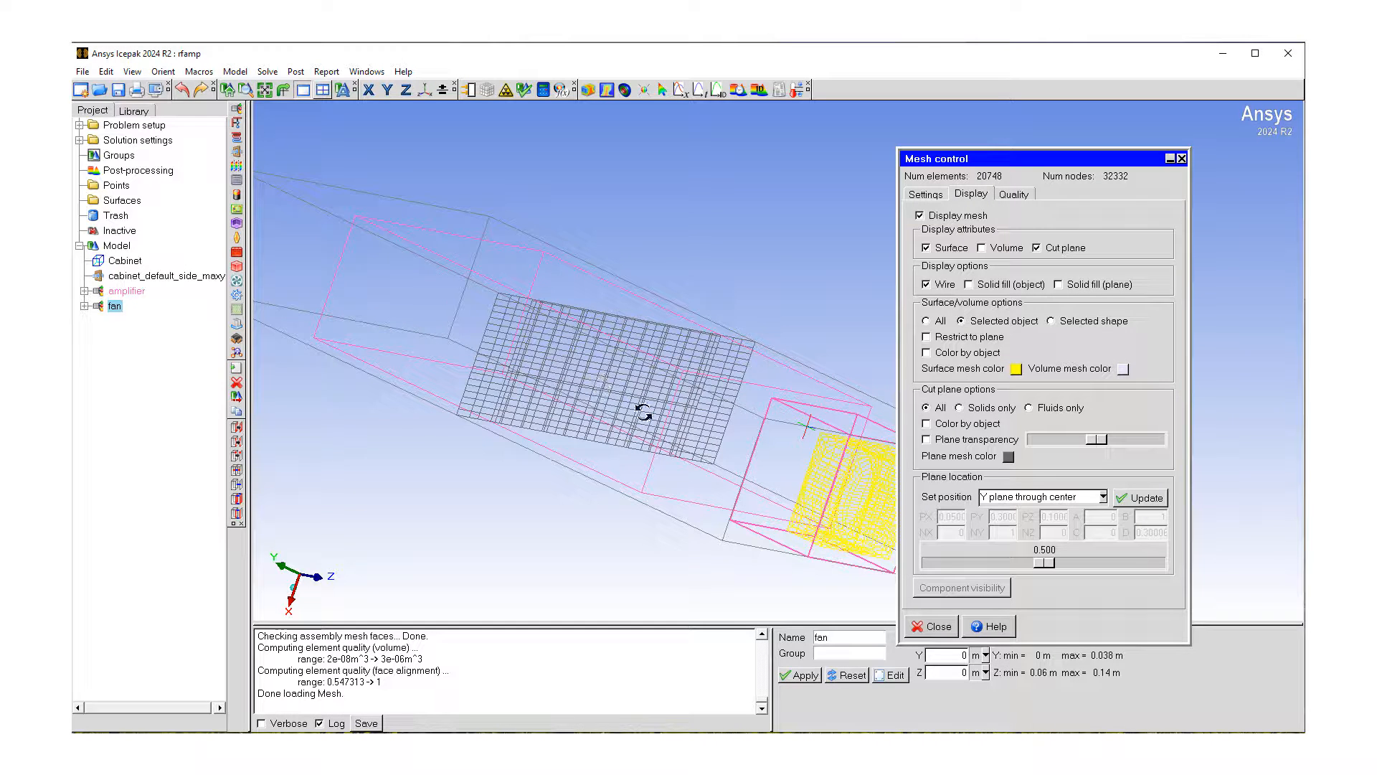
{"action": "left_click", "coordinate": [1103, 497]}
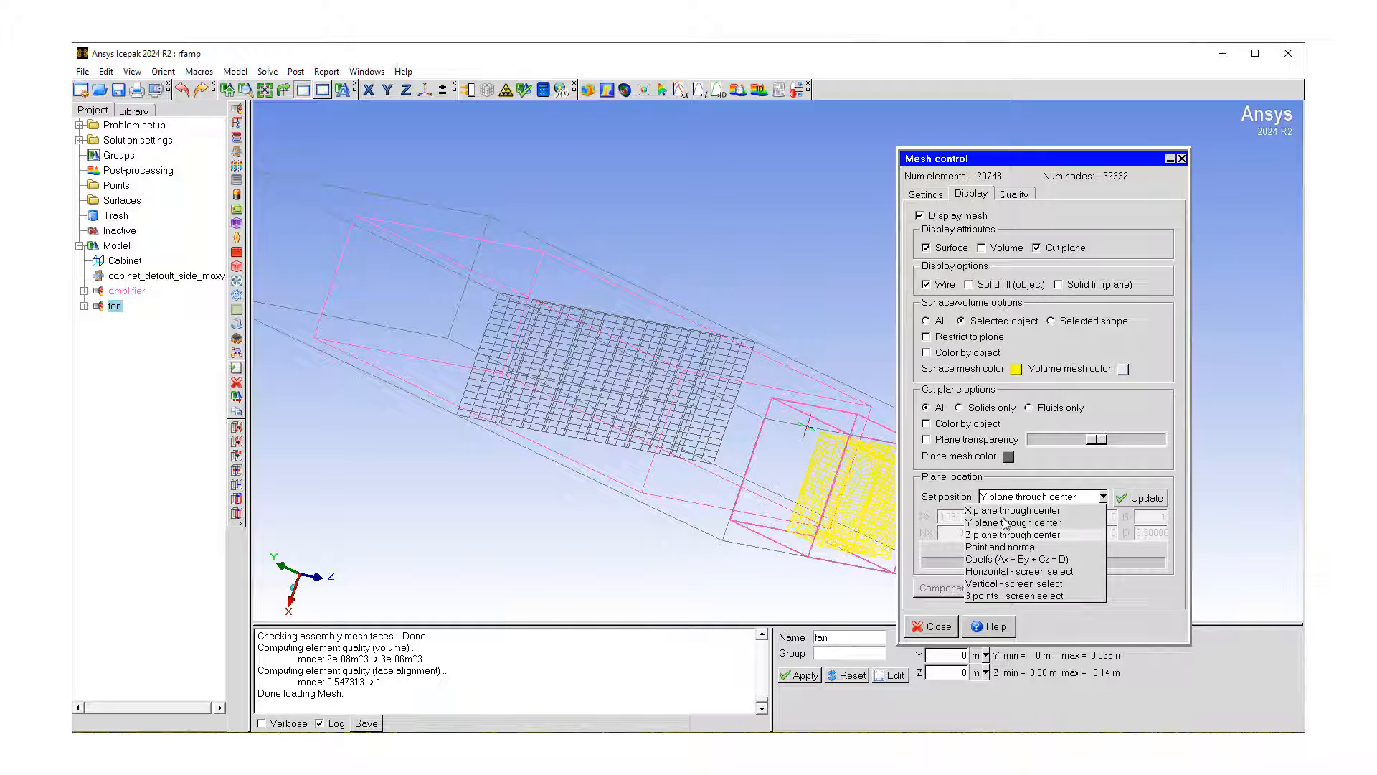
{"action": "left_click", "coordinate": [1142, 466]}
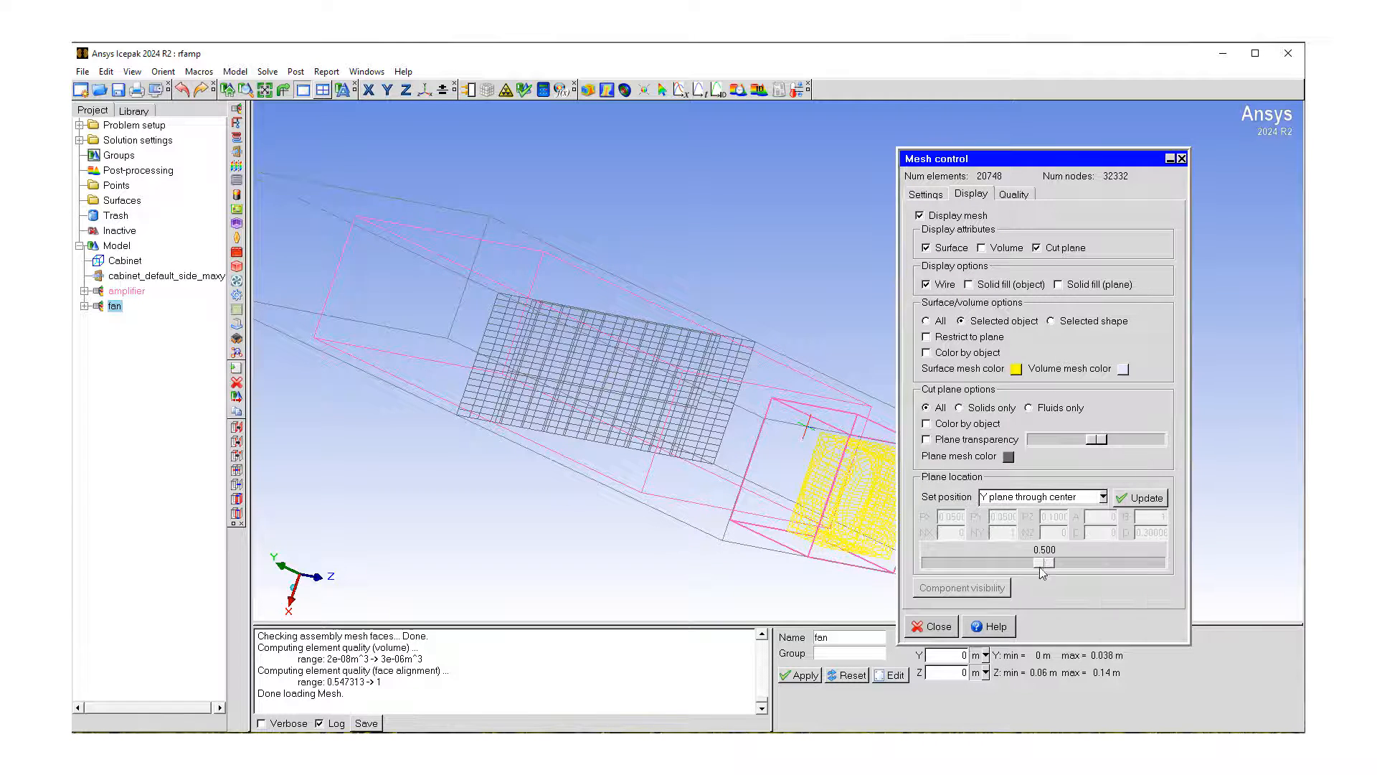
Regenerate the mesh with the global mesh parameters set to Normal and display it on the cut plane moved to 0.540
{"action": "left_click_drag", "start_coordinate": [1042, 564], "coordinate": [1132, 562]}
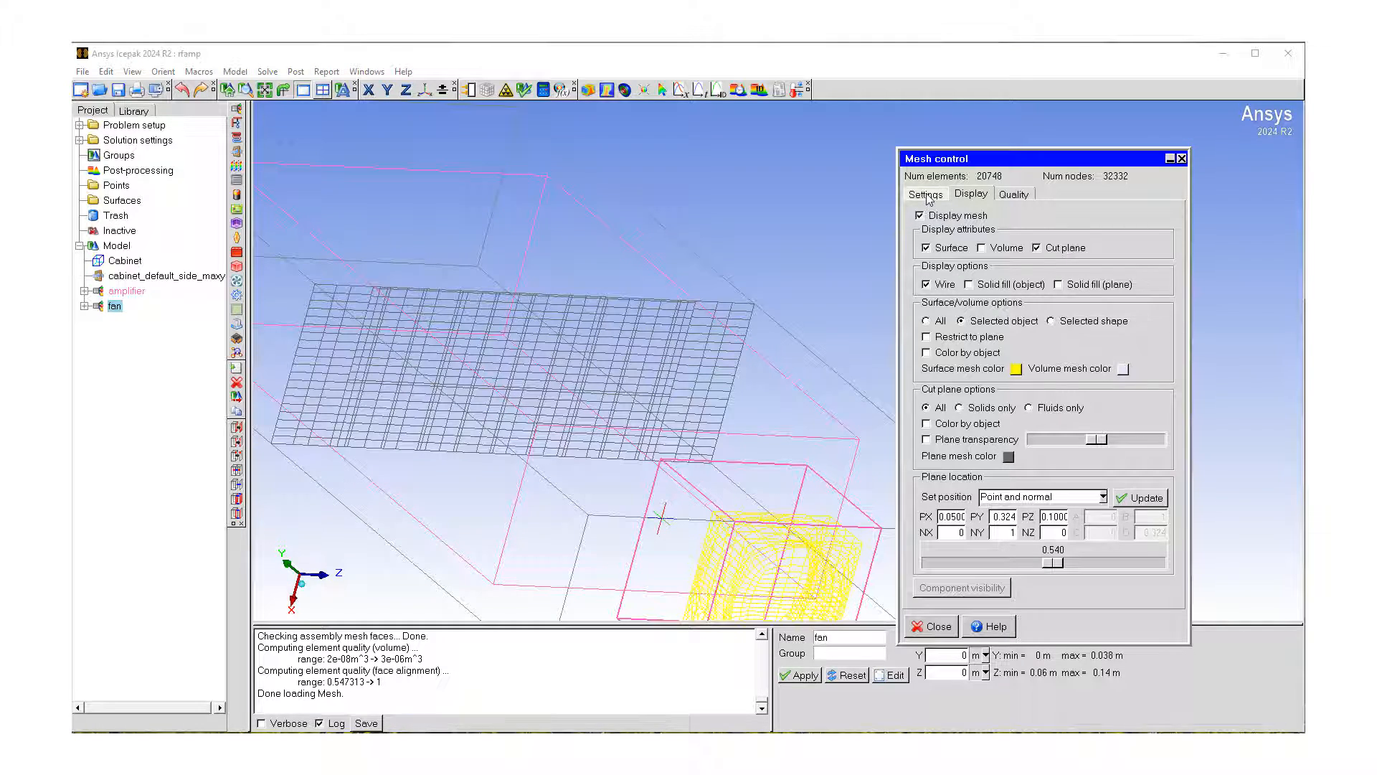
{"action": "left_click", "coordinate": [926, 195]}
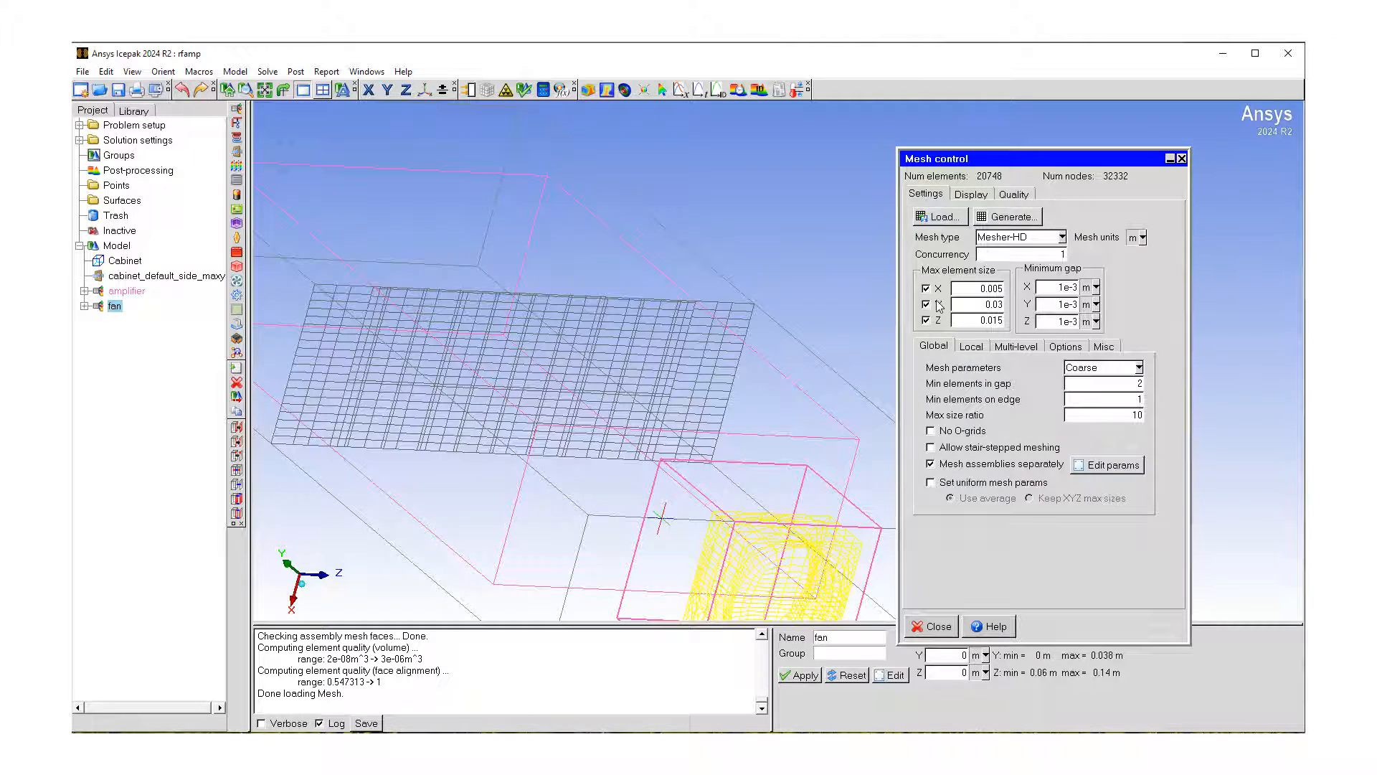
{"action": "left_click", "coordinate": [1138, 368]}
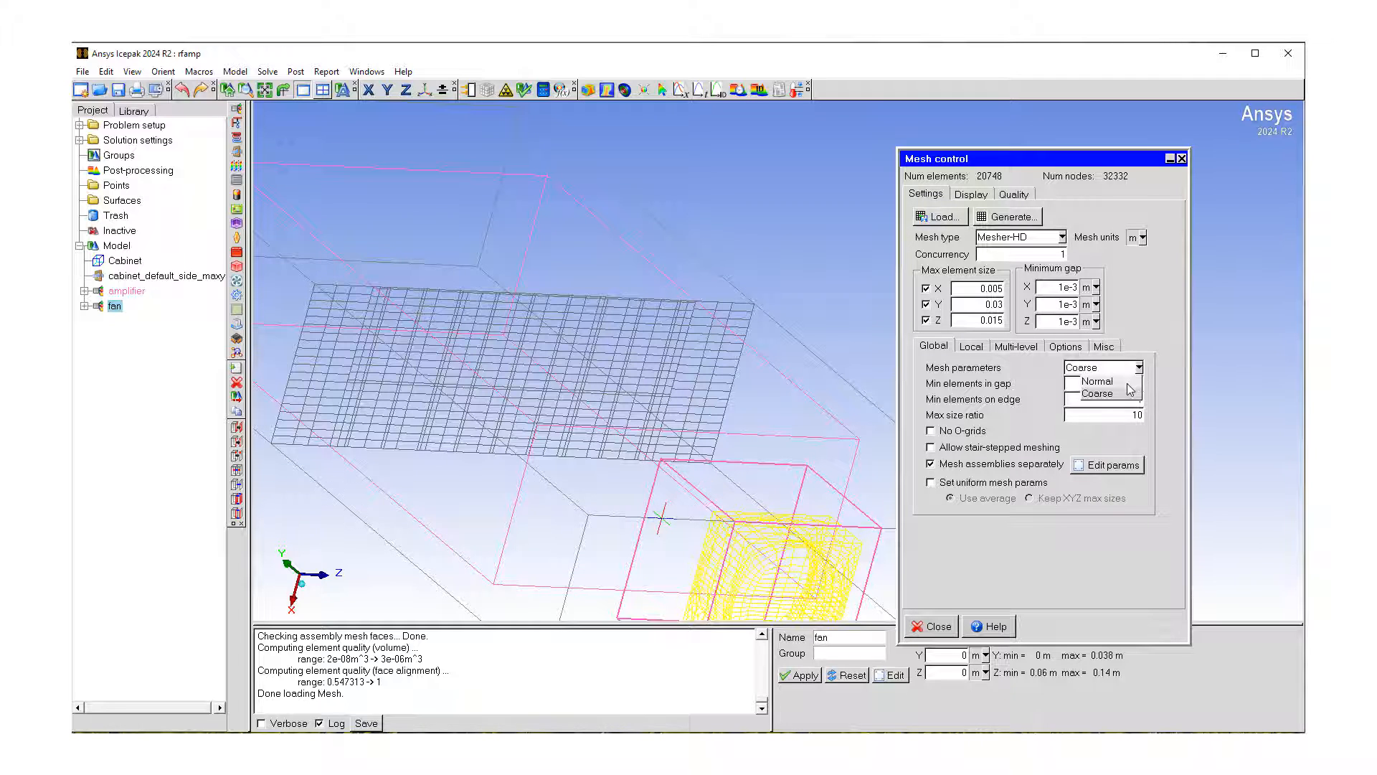
{"action": "left_click", "coordinate": [1128, 384]}
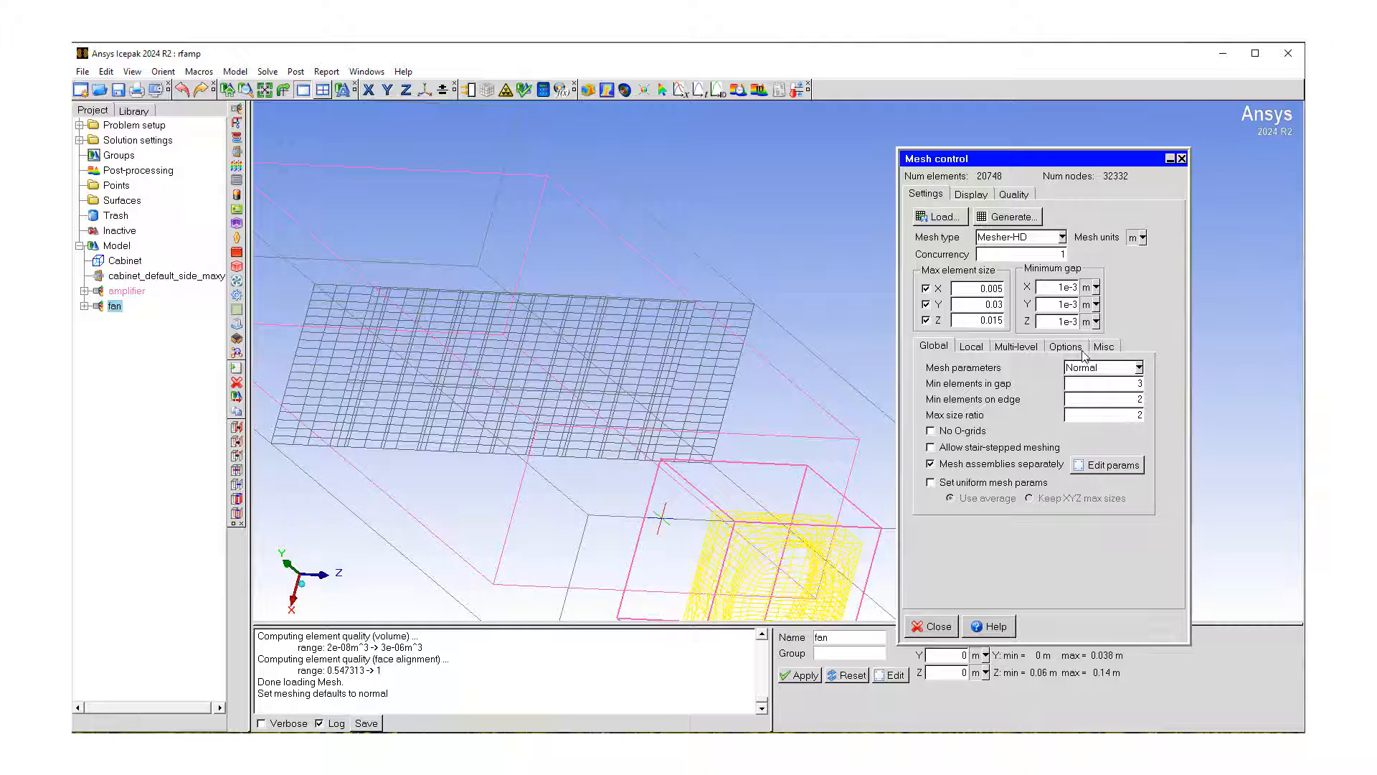
{"action": "left_click", "coordinate": [1011, 218]}
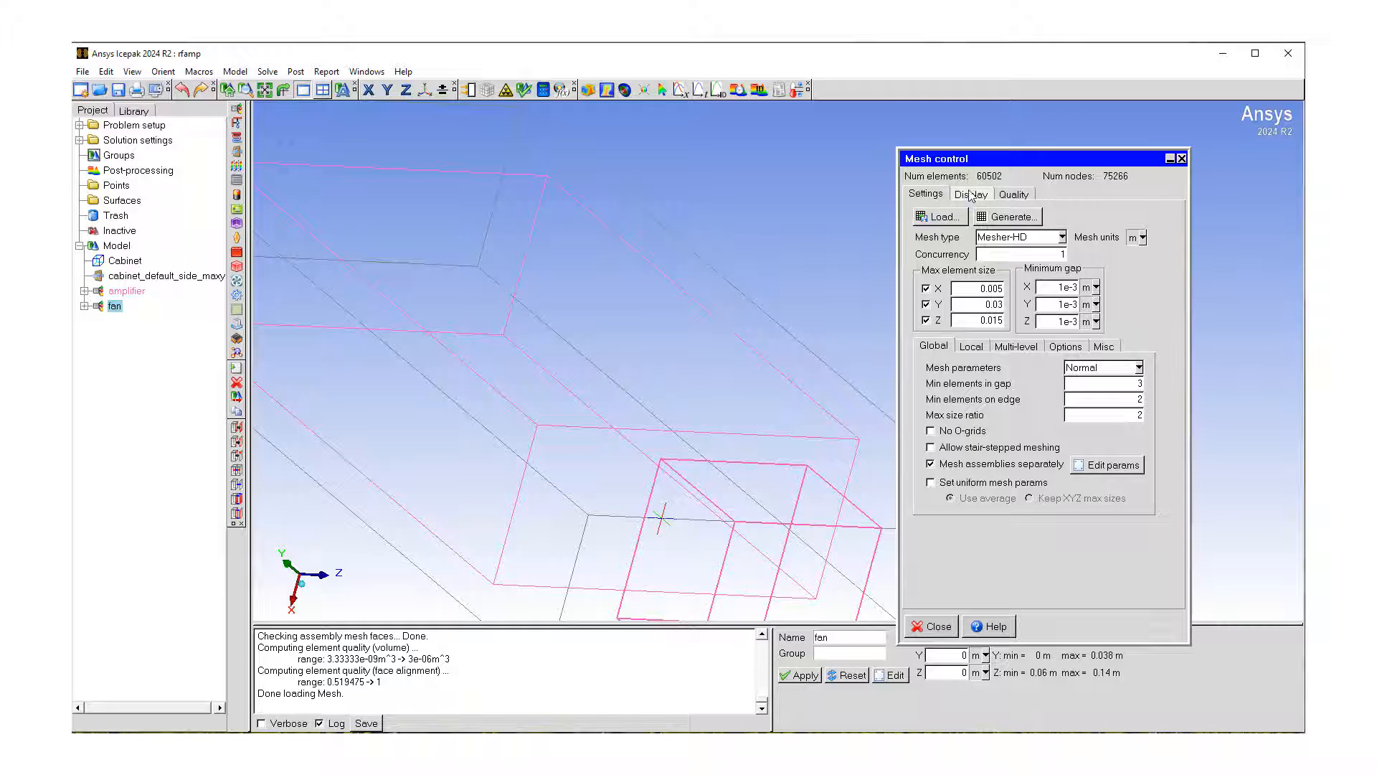
{"action": "left_click", "coordinate": [970, 194]}
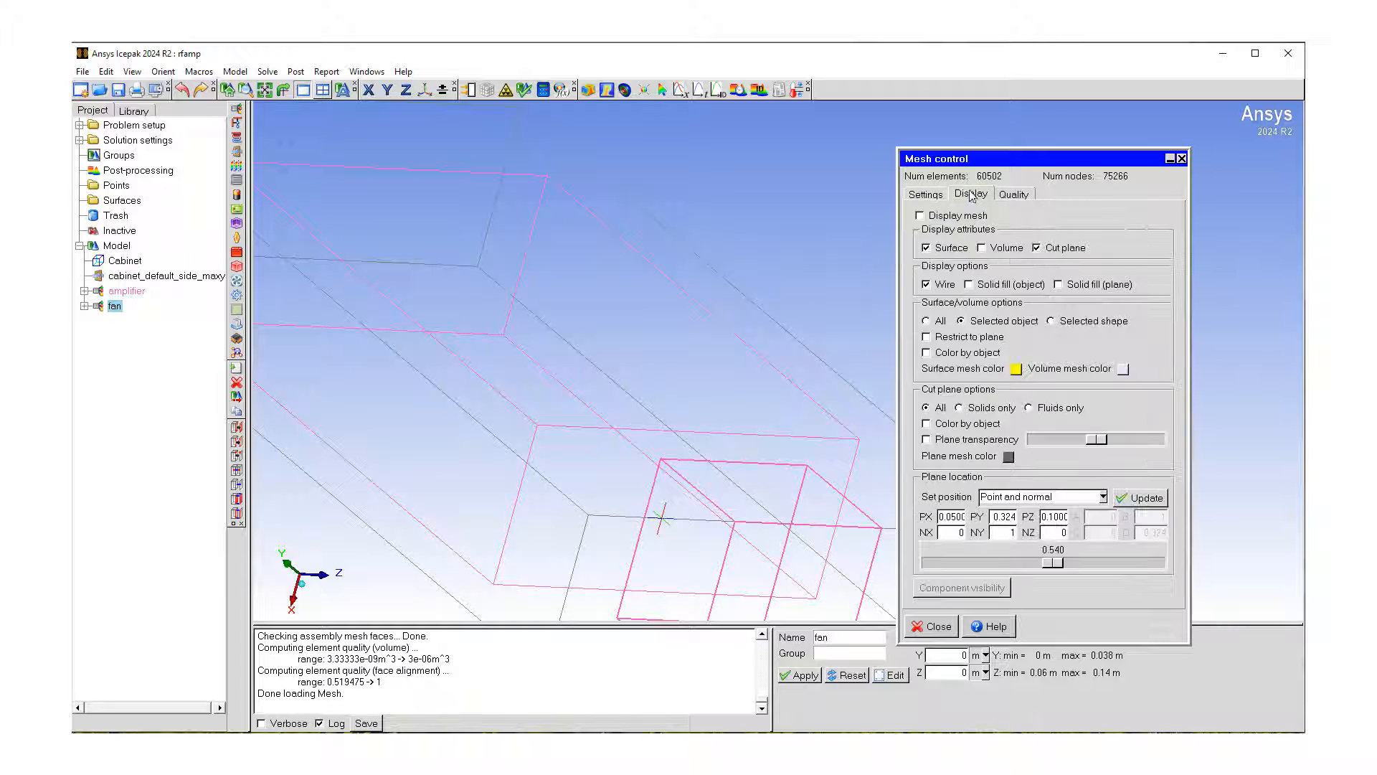
{"action": "left_click", "coordinate": [920, 216]}
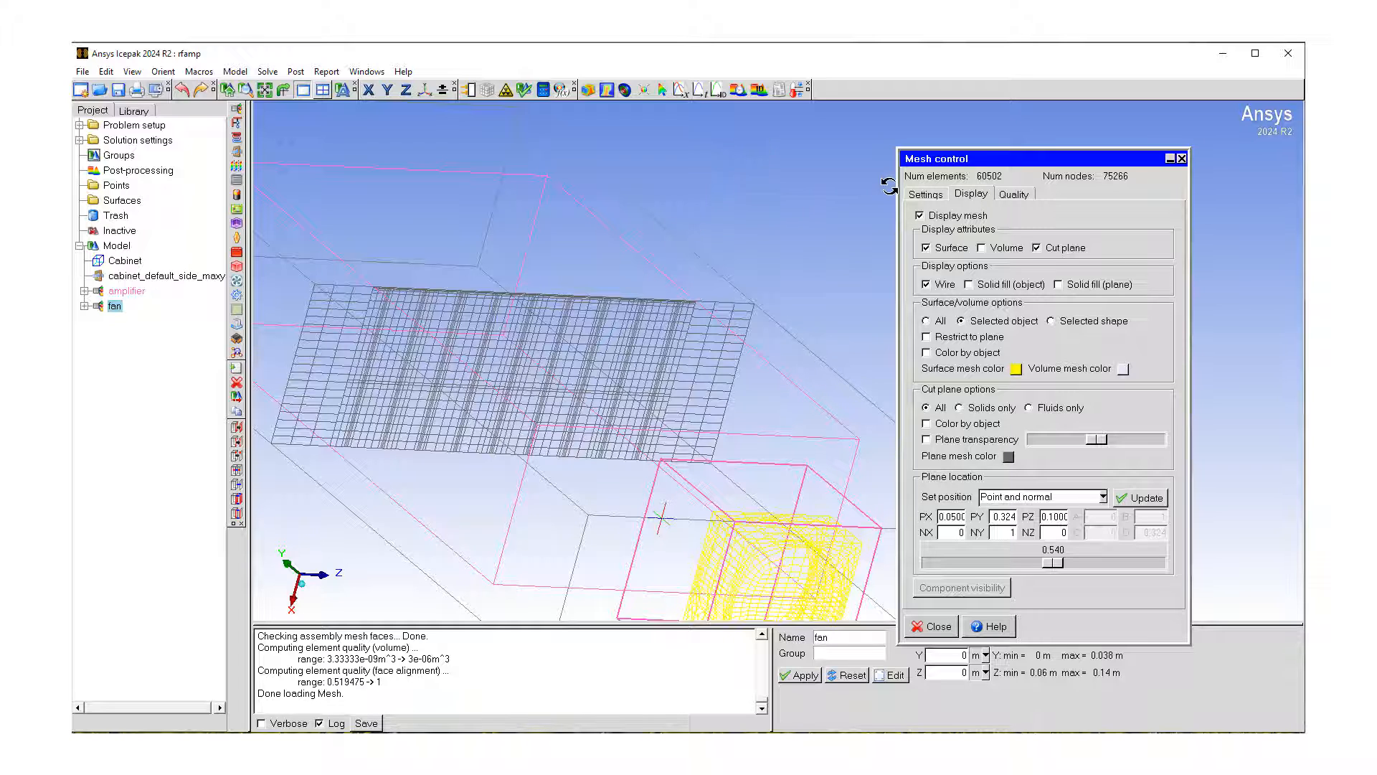
Review the mesh quality histograms for face alignment, volume and skewness, and close the mesh controls
{"action": "left_click", "coordinate": [1019, 195]}
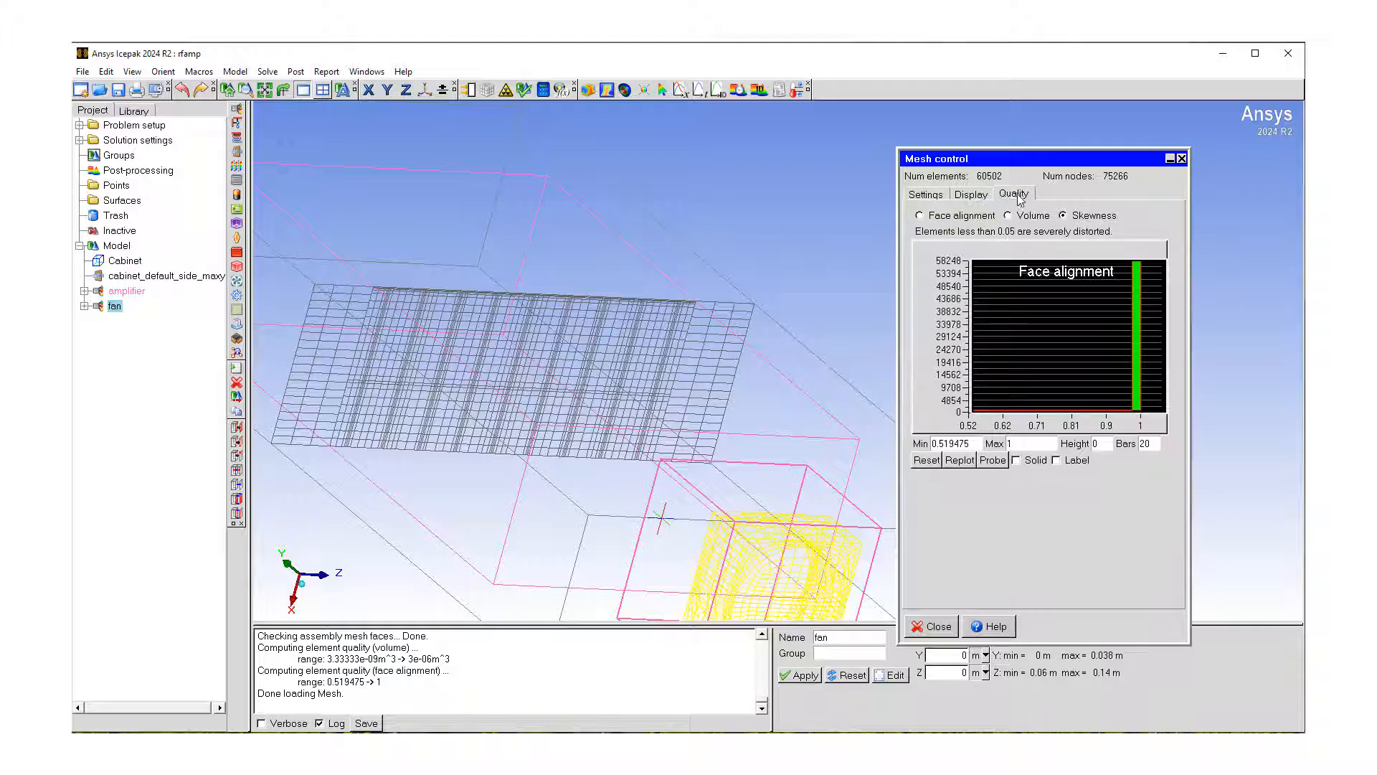
{"action": "left_click", "coordinate": [920, 216]}
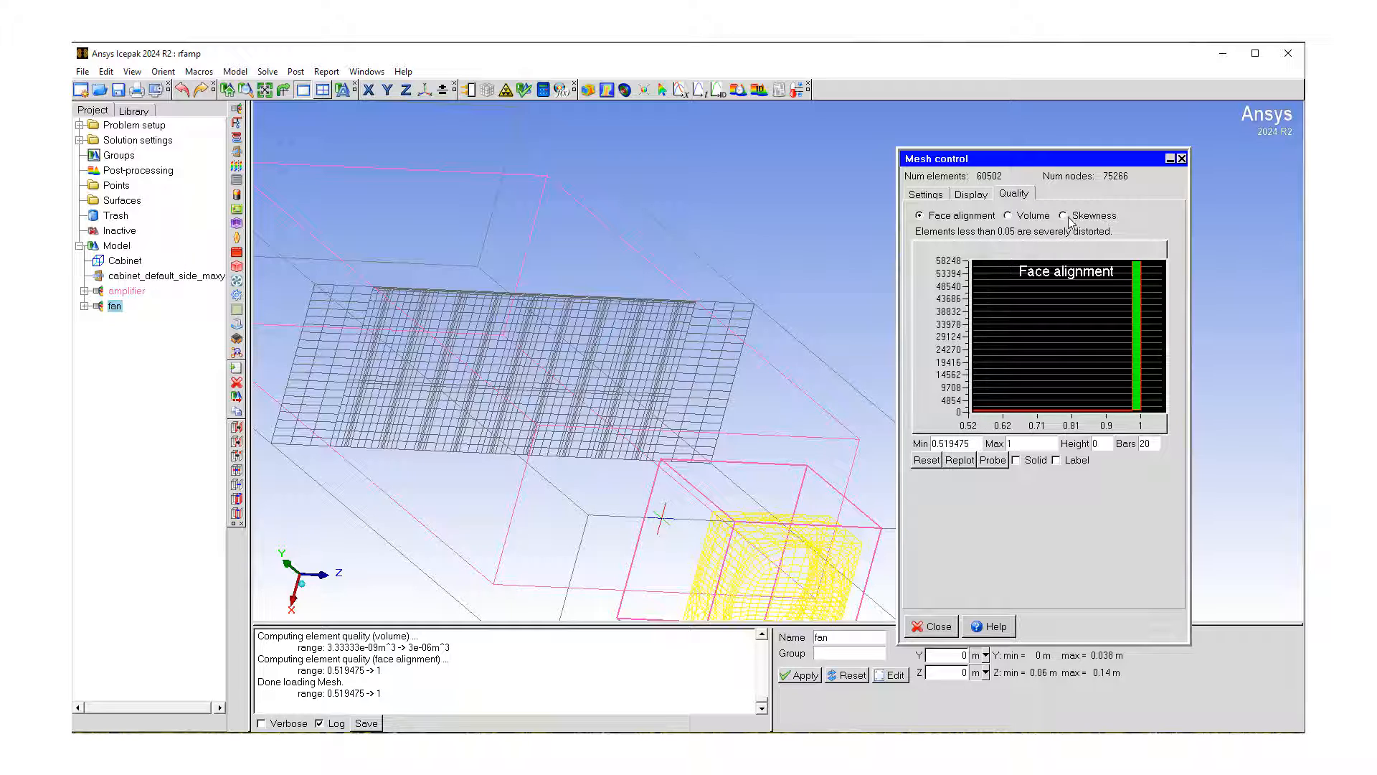
{"action": "left_click", "coordinate": [1009, 215]}
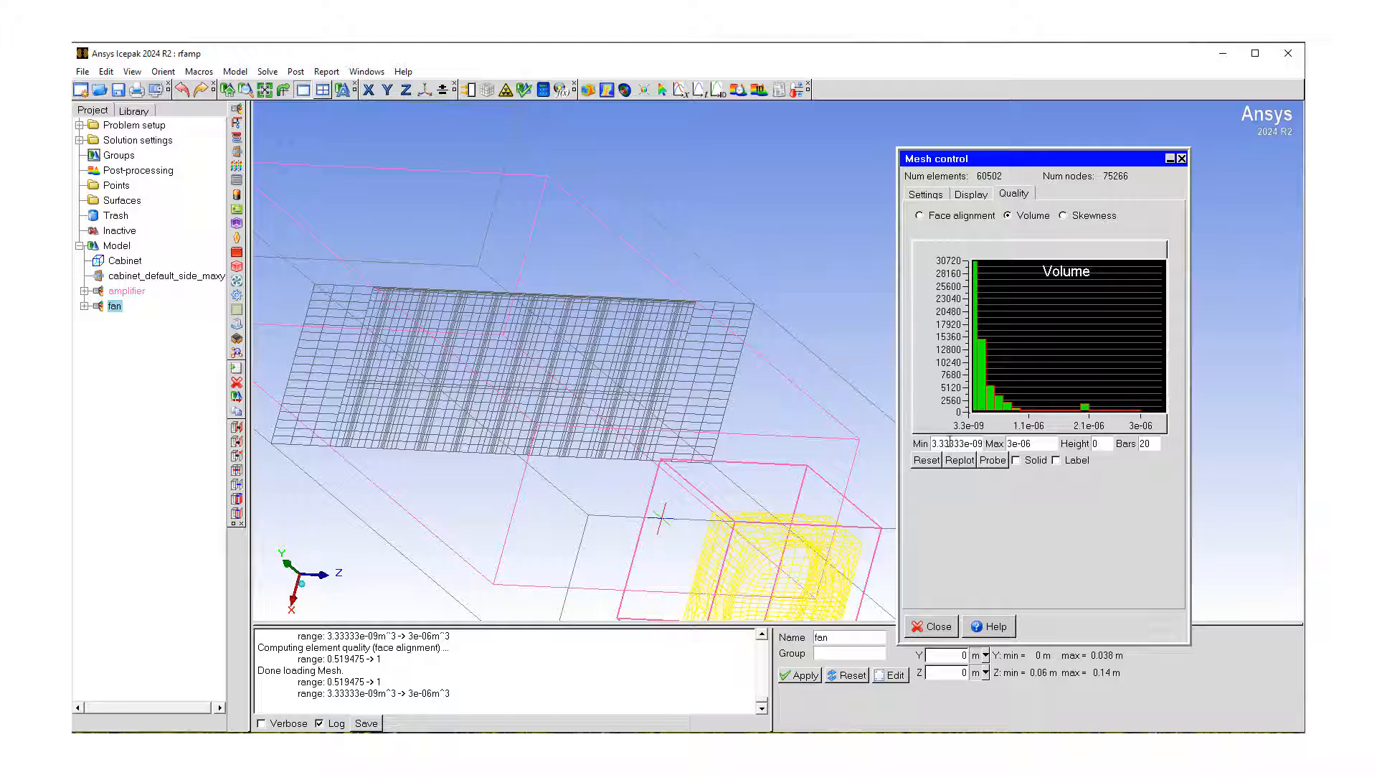
{"action": "left_click", "coordinate": [1074, 215]}
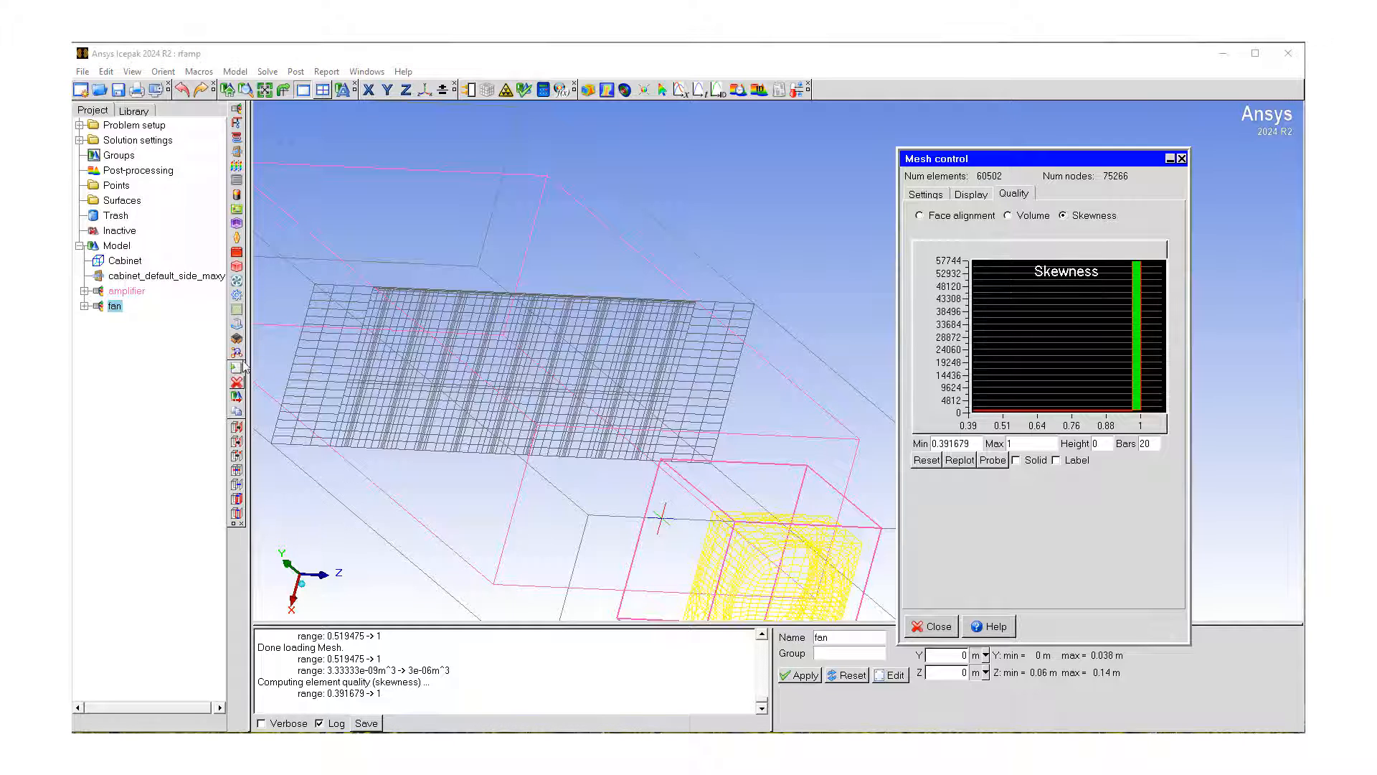
{"action": "left_click", "coordinate": [930, 629]}
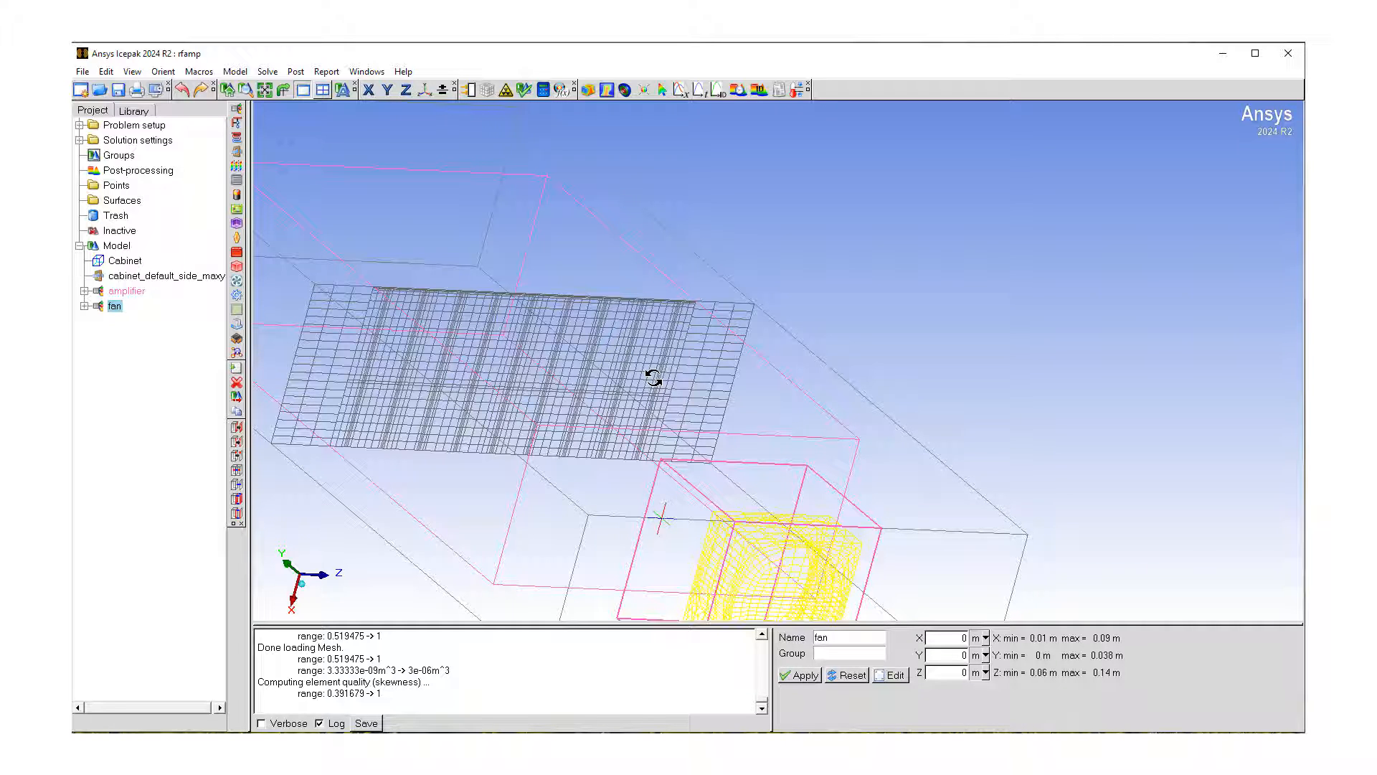
Change the number of iterations in the basic solution settings and accept the settings
{"action": "left_click", "coordinate": [79, 140]}
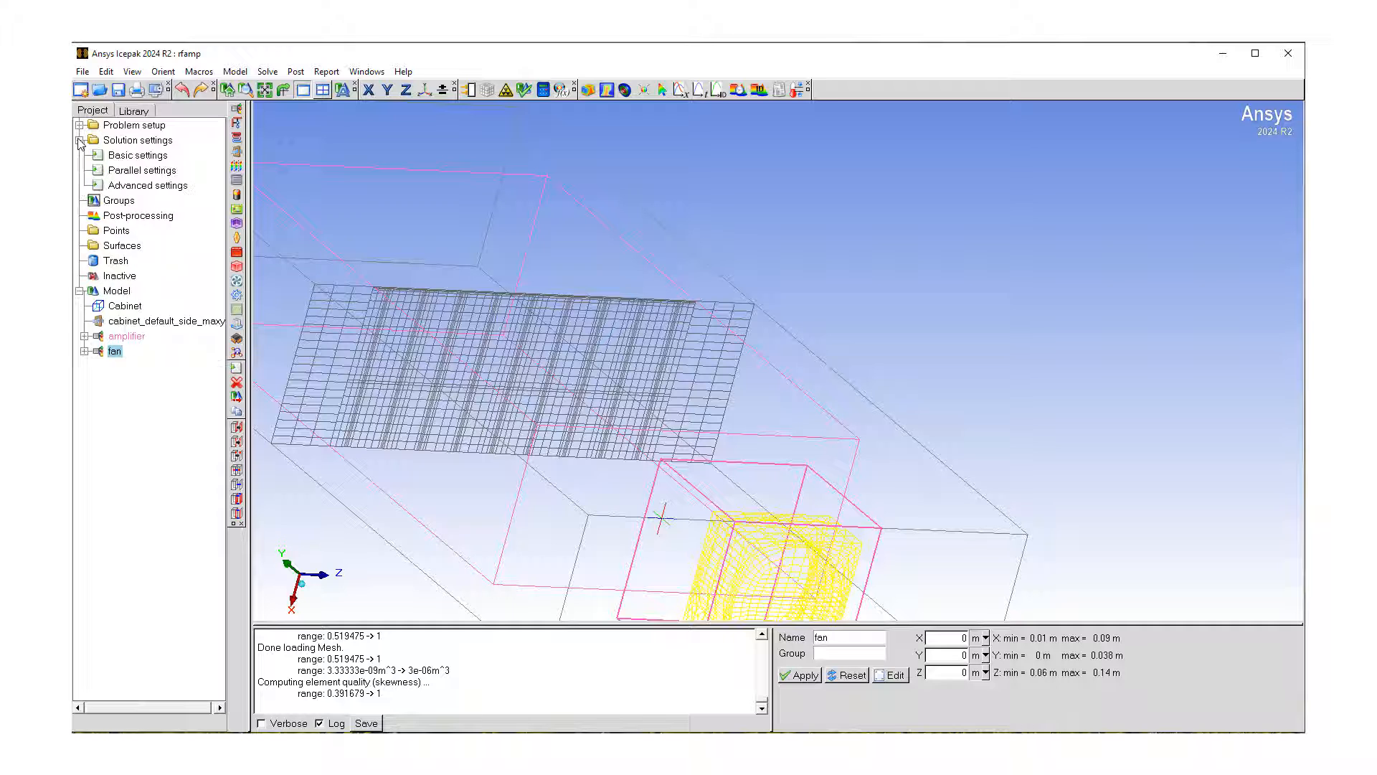
{"action": "double_click", "coordinate": [138, 156]}
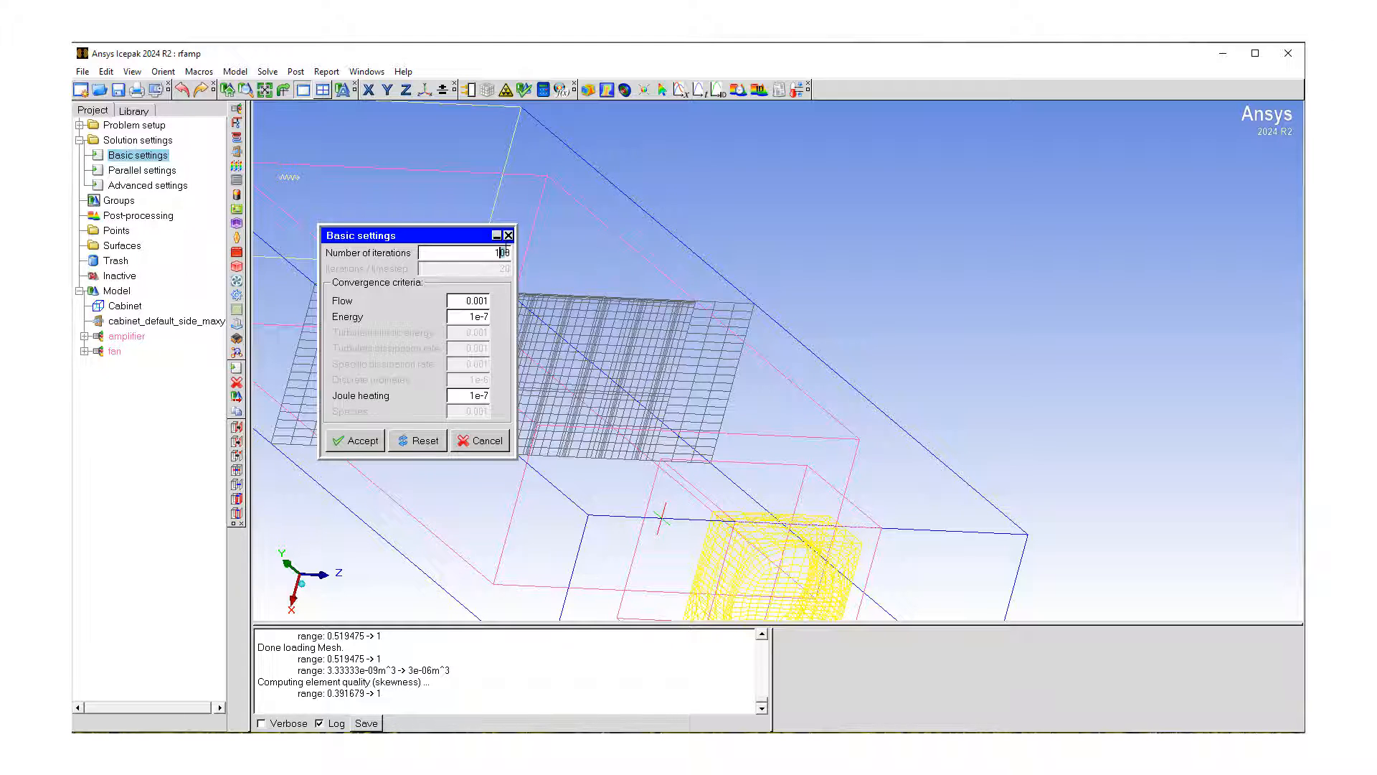
{"action": "type", "text": "5"}
{"action": "left_click", "coordinate": [363, 442]}
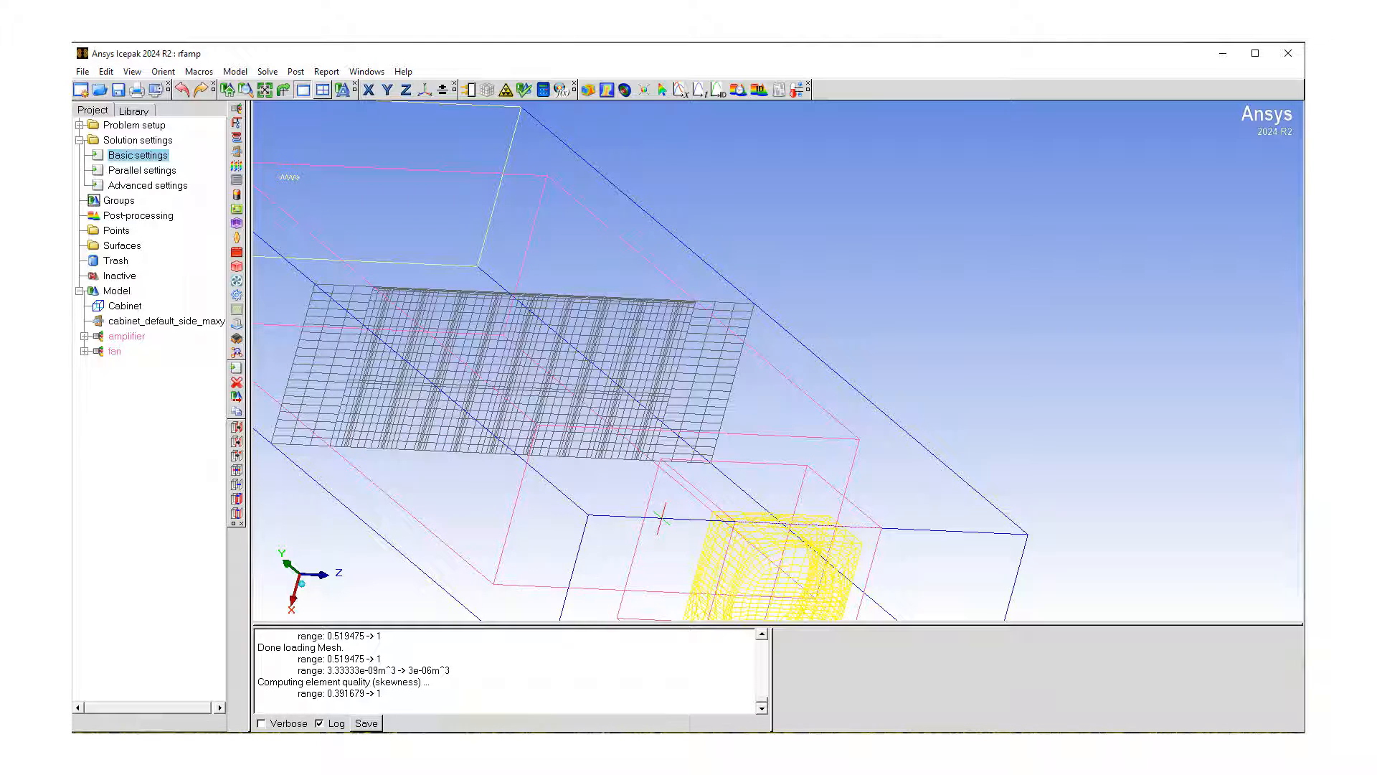
{"action": "left_click", "coordinate": [80, 140]}
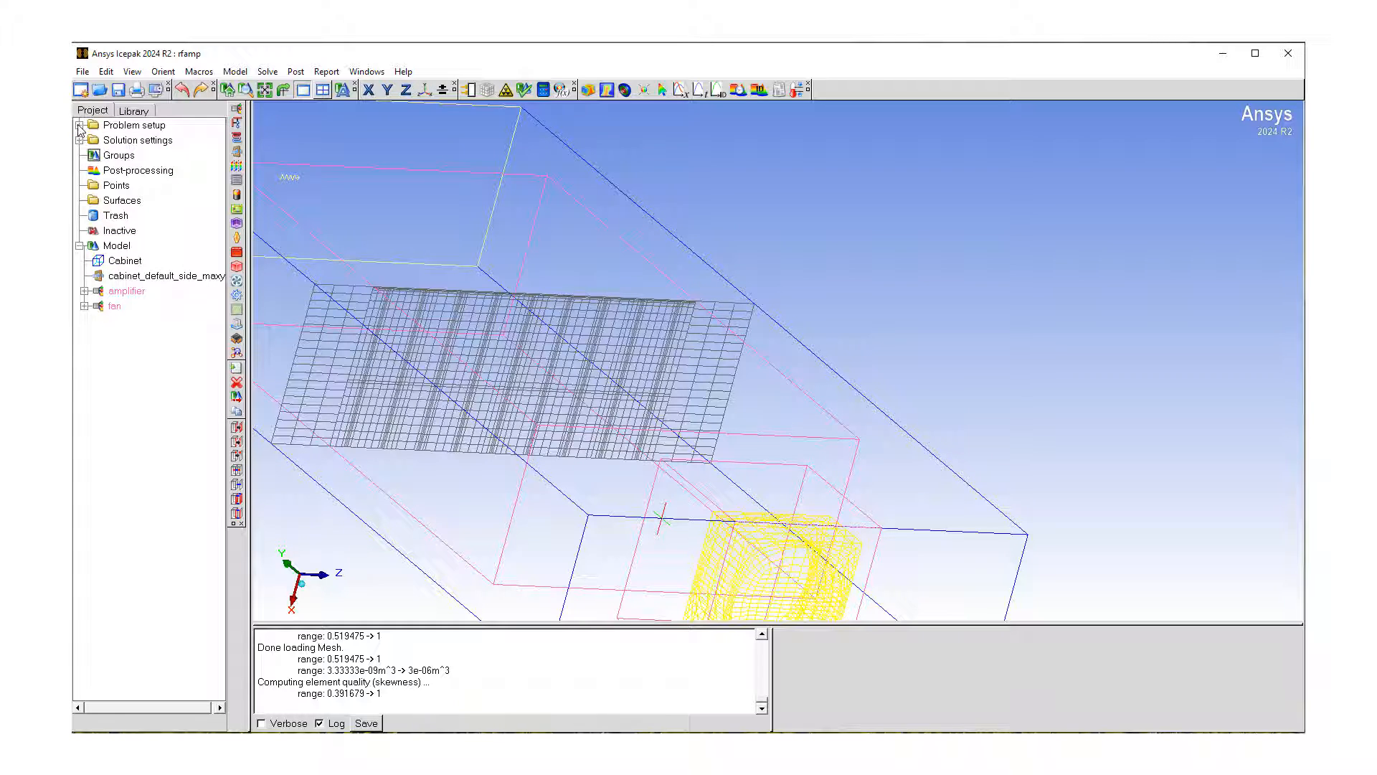
Start the problem setup wizard and choose buoyancy-driven flow (natural convection) with the Boussinesq approximation
{"action": "left_click", "coordinate": [80, 125]}
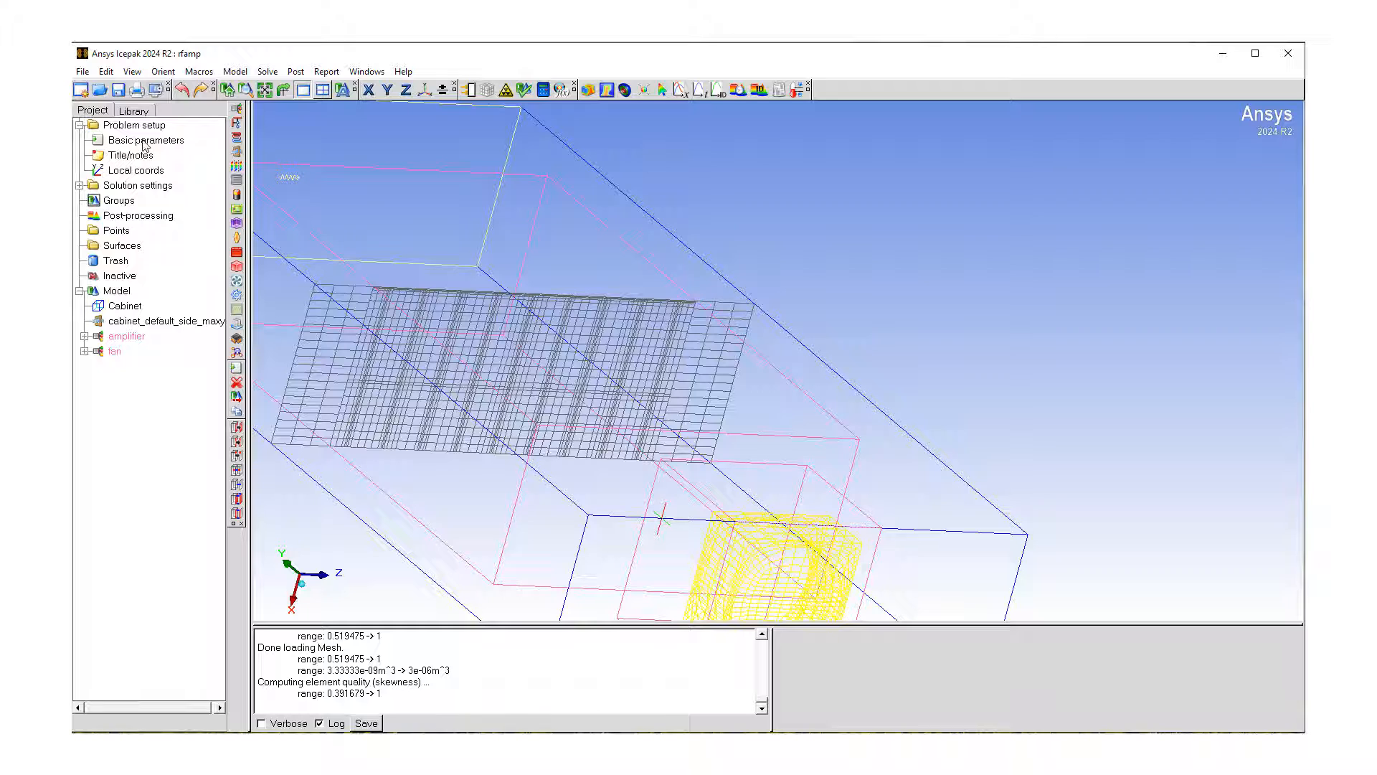
{"action": "left_click", "coordinate": [131, 126]}
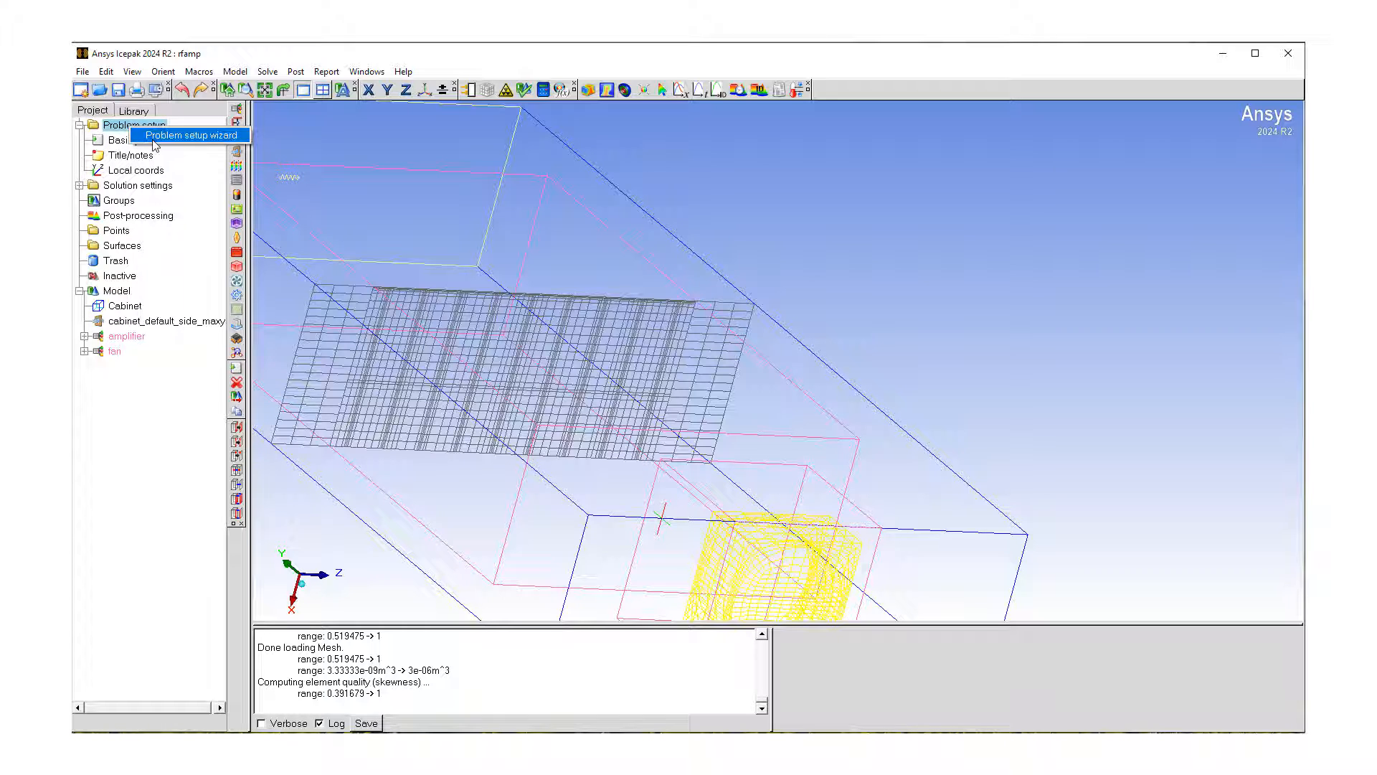
{"action": "left_click", "coordinate": [153, 137]}
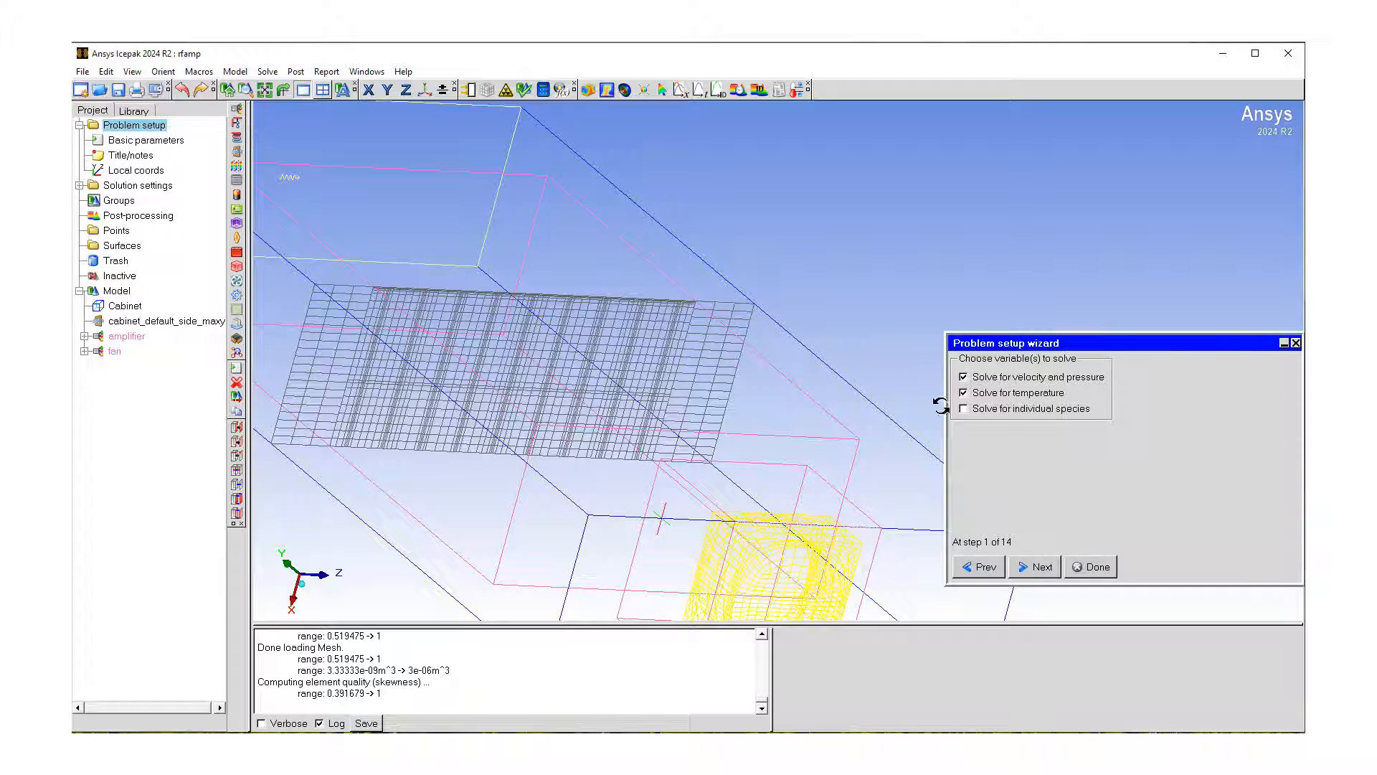
{"action": "left_click_drag", "start_coordinate": [1028, 350], "coordinate": [369, 218]}
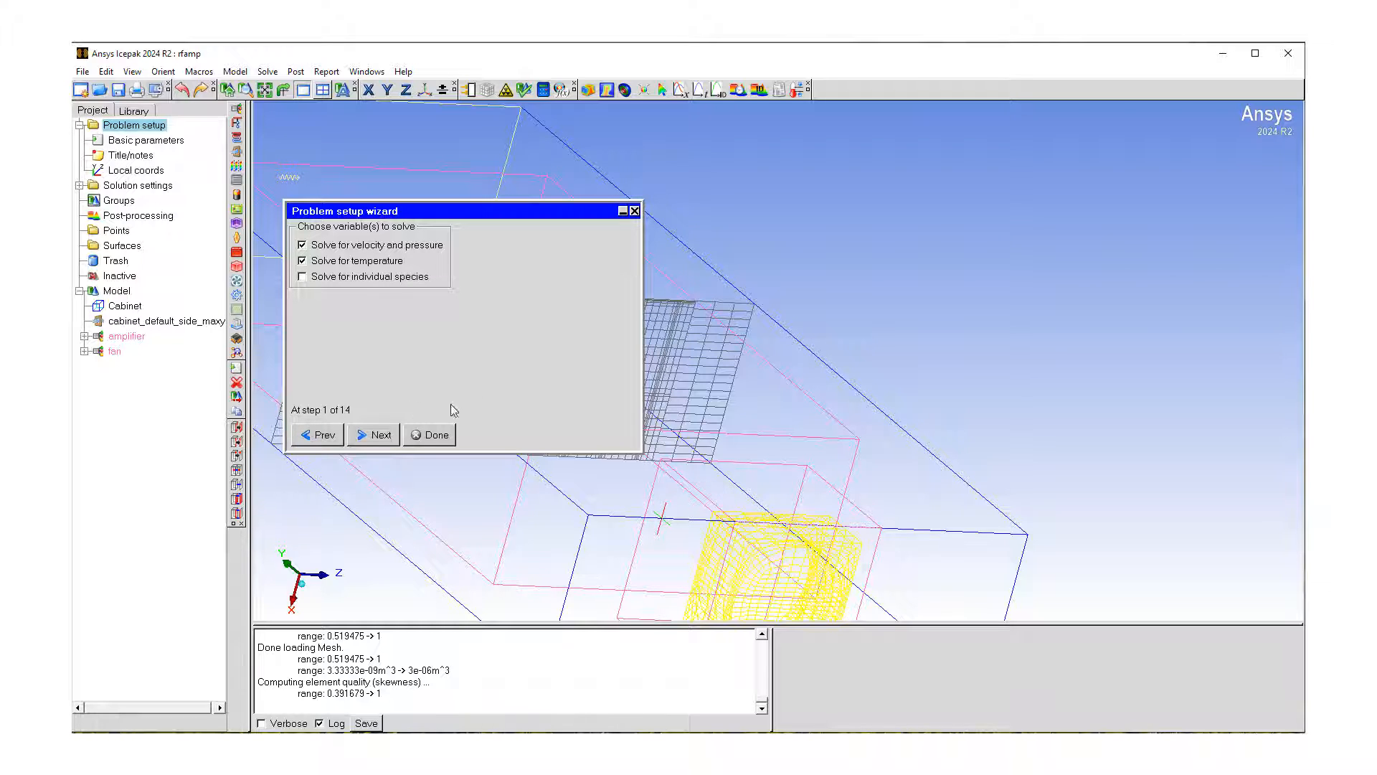
{"action": "left_click", "coordinate": [374, 435]}
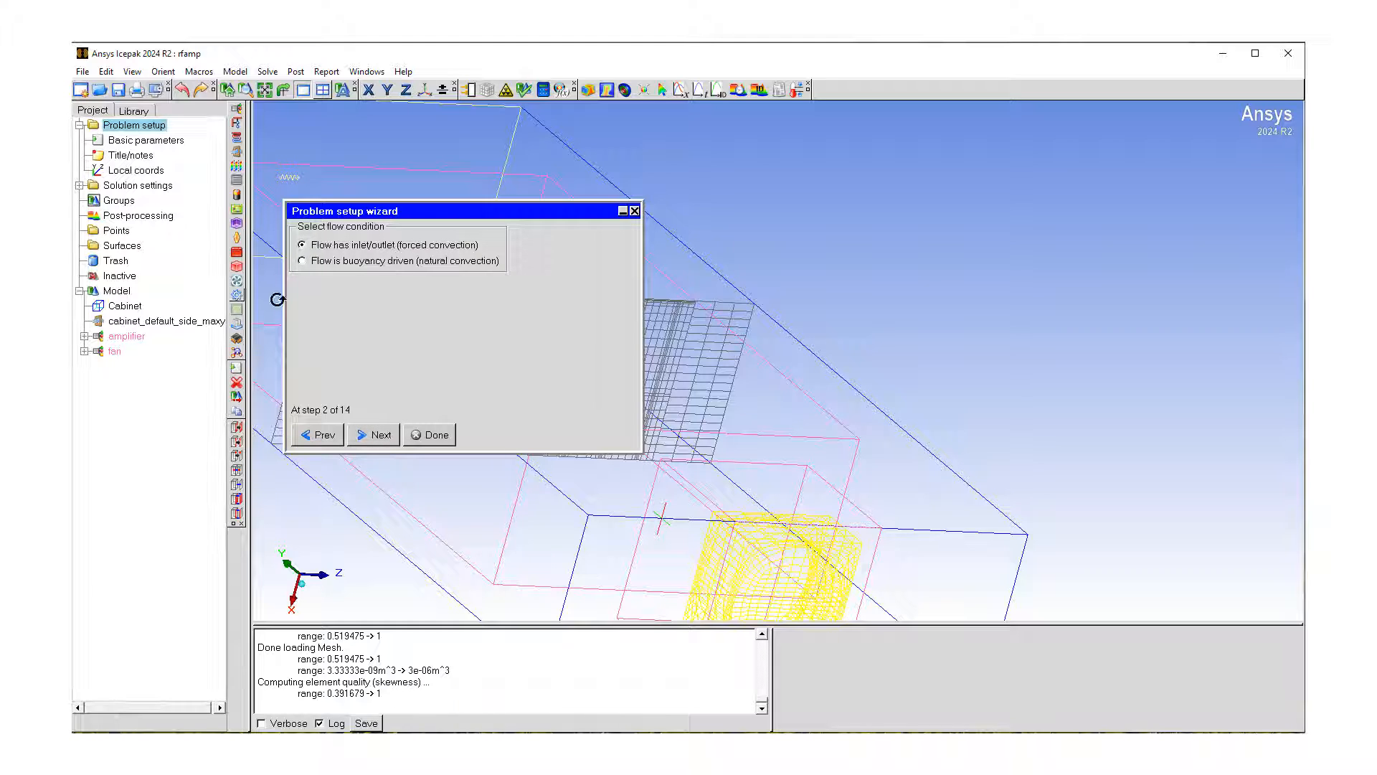
{"action": "mouse_move", "coordinate": [321, 261]}
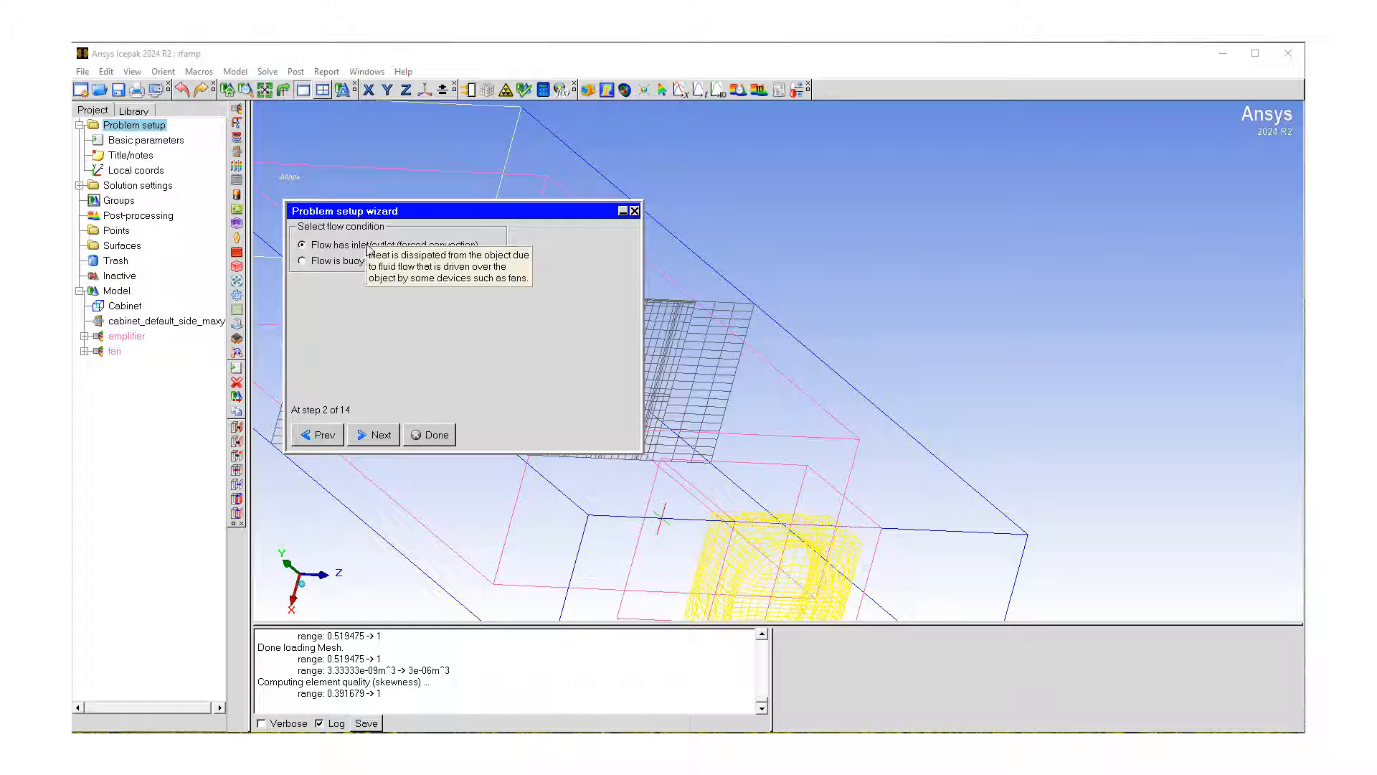
{"action": "left_click", "coordinate": [303, 262]}
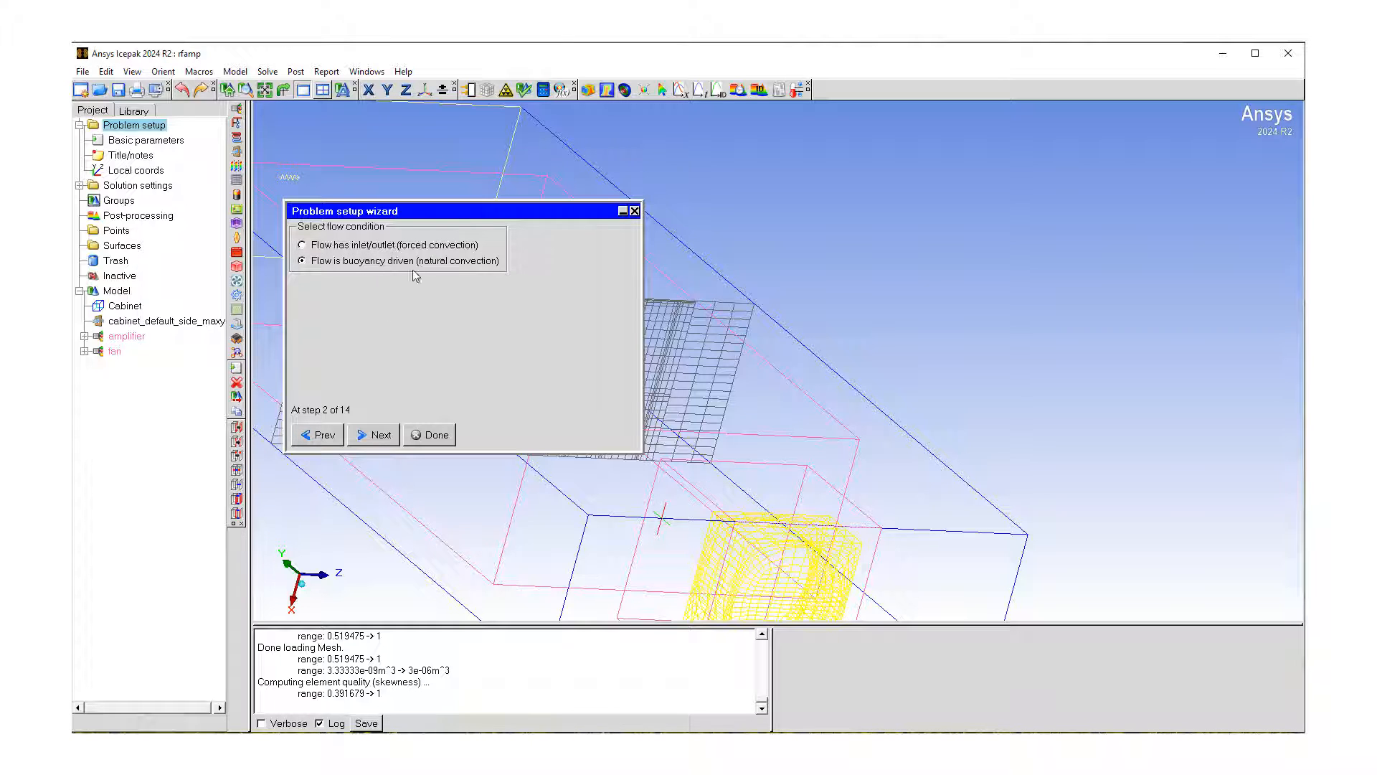
{"action": "left_click", "coordinate": [387, 437]}
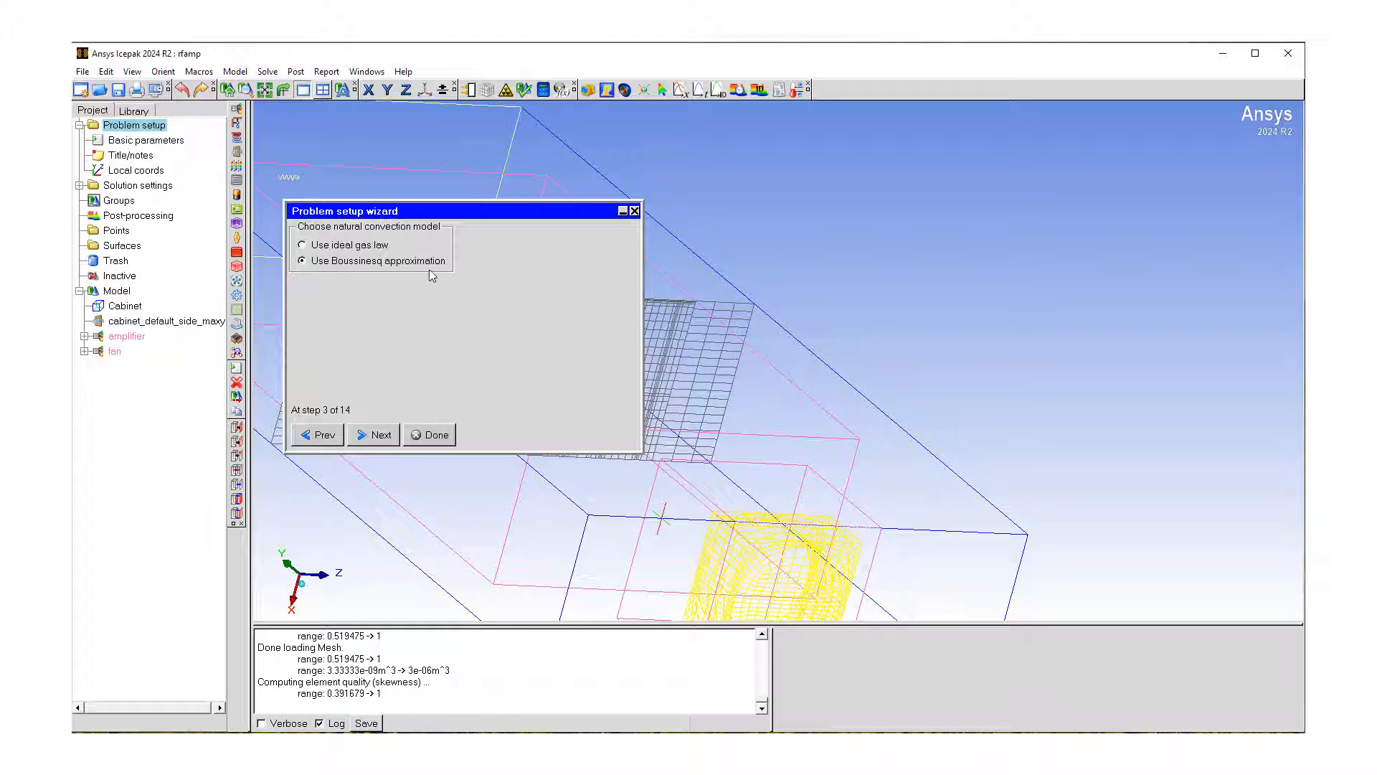
{"action": "left_click", "coordinate": [375, 435]}
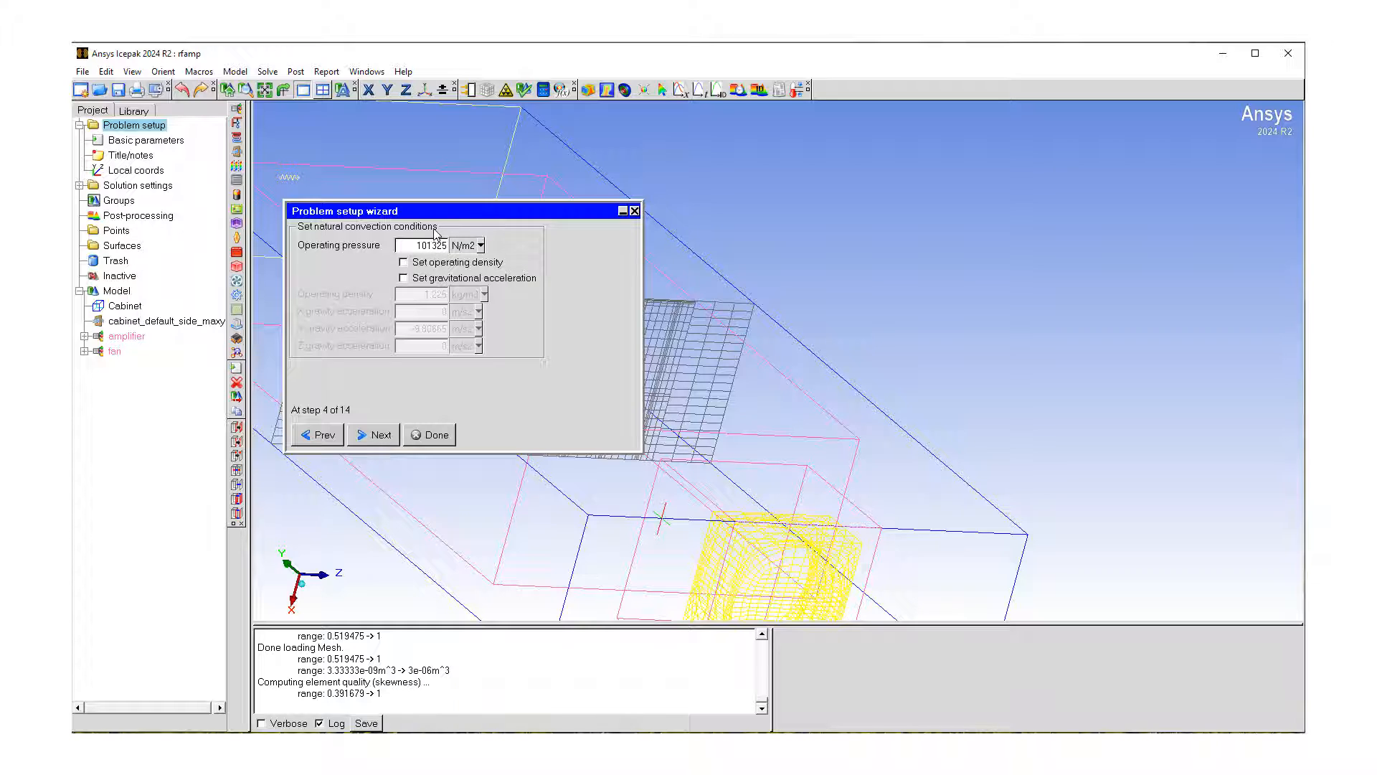
Enable gravitational acceleration in the natural convection conditions, keeping -9.80665 m/s2 in Y, after checking the model's orientation
{"action": "left_click", "coordinate": [405, 280]}
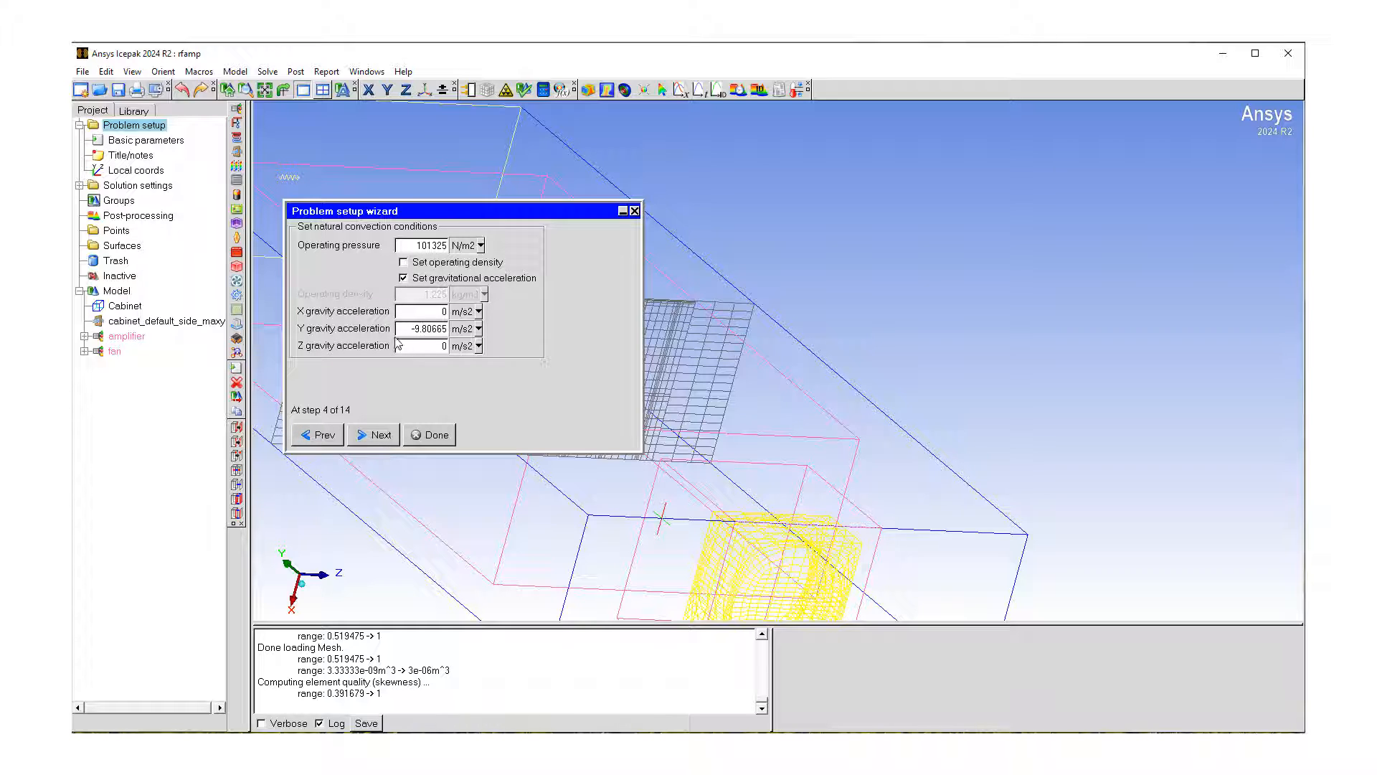
{"action": "left_click_drag", "start_coordinate": [391, 218], "coordinate": [673, 215]}
{"action": "left_click_drag", "start_coordinate": [538, 339], "coordinate": [327, 520]}
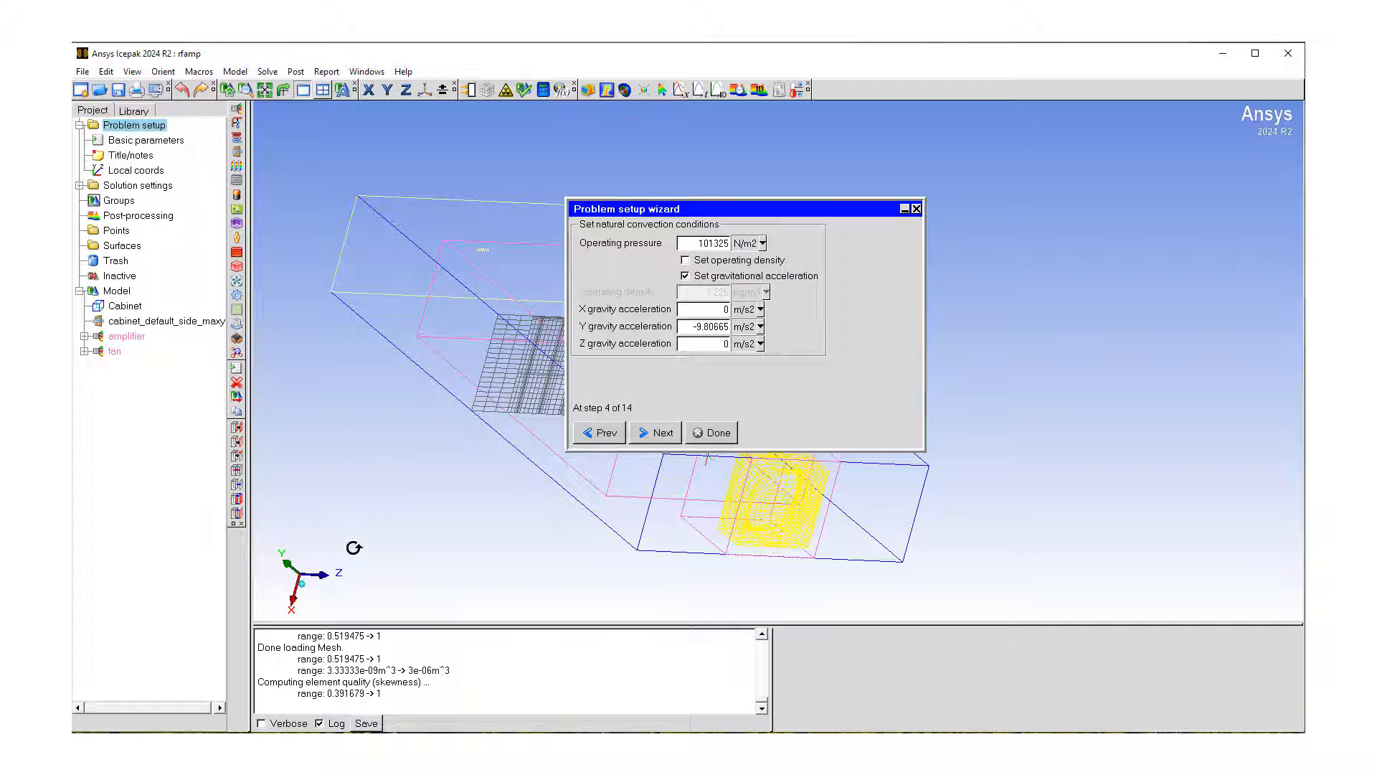
{"action": "scroll", "coordinate": [435, 359], "scroll_direction": "up", "scroll_amount": 2}
{"action": "scroll", "coordinate": [435, 358], "scroll_direction": "down", "scroll_amount": 1}
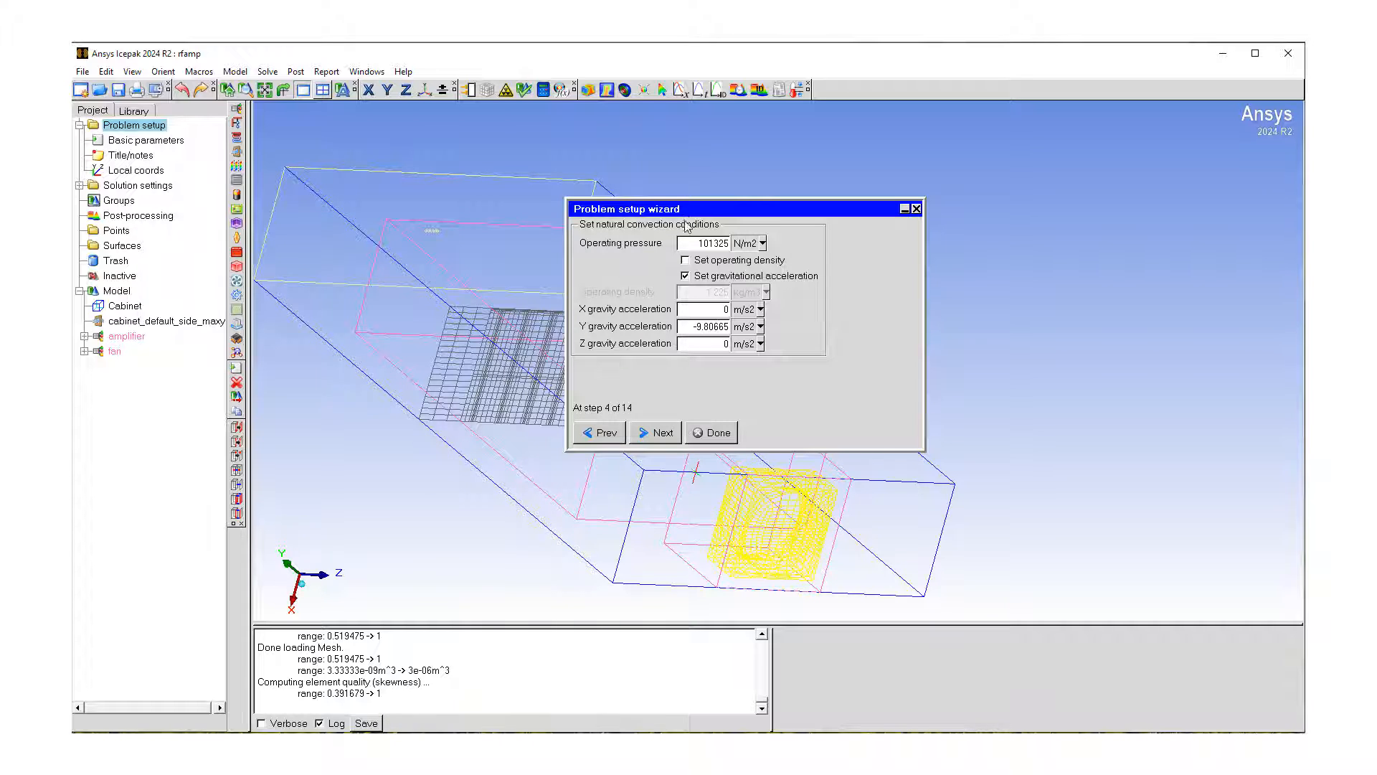
{"action": "left_click_drag", "start_coordinate": [688, 209], "coordinate": [519, 207]}
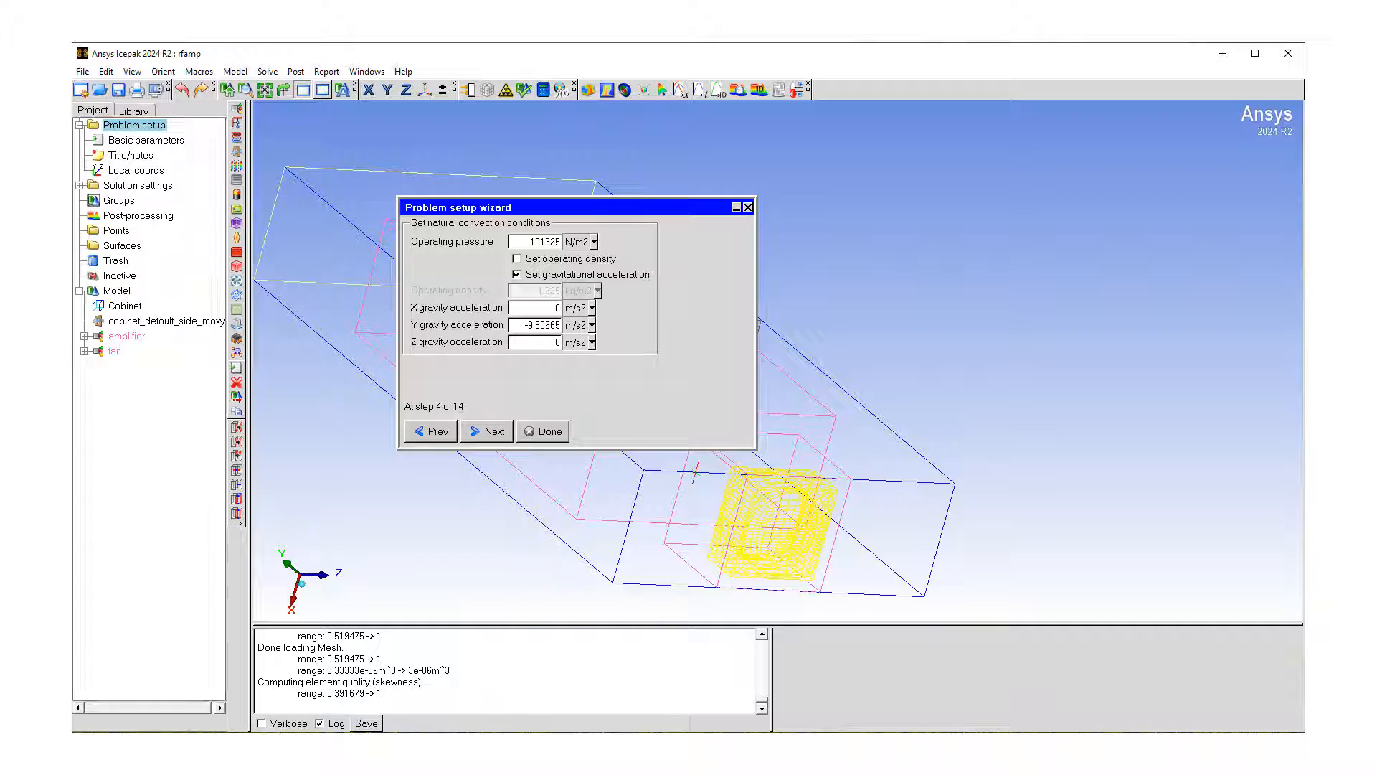
{"action": "left_click", "coordinate": [498, 434]}
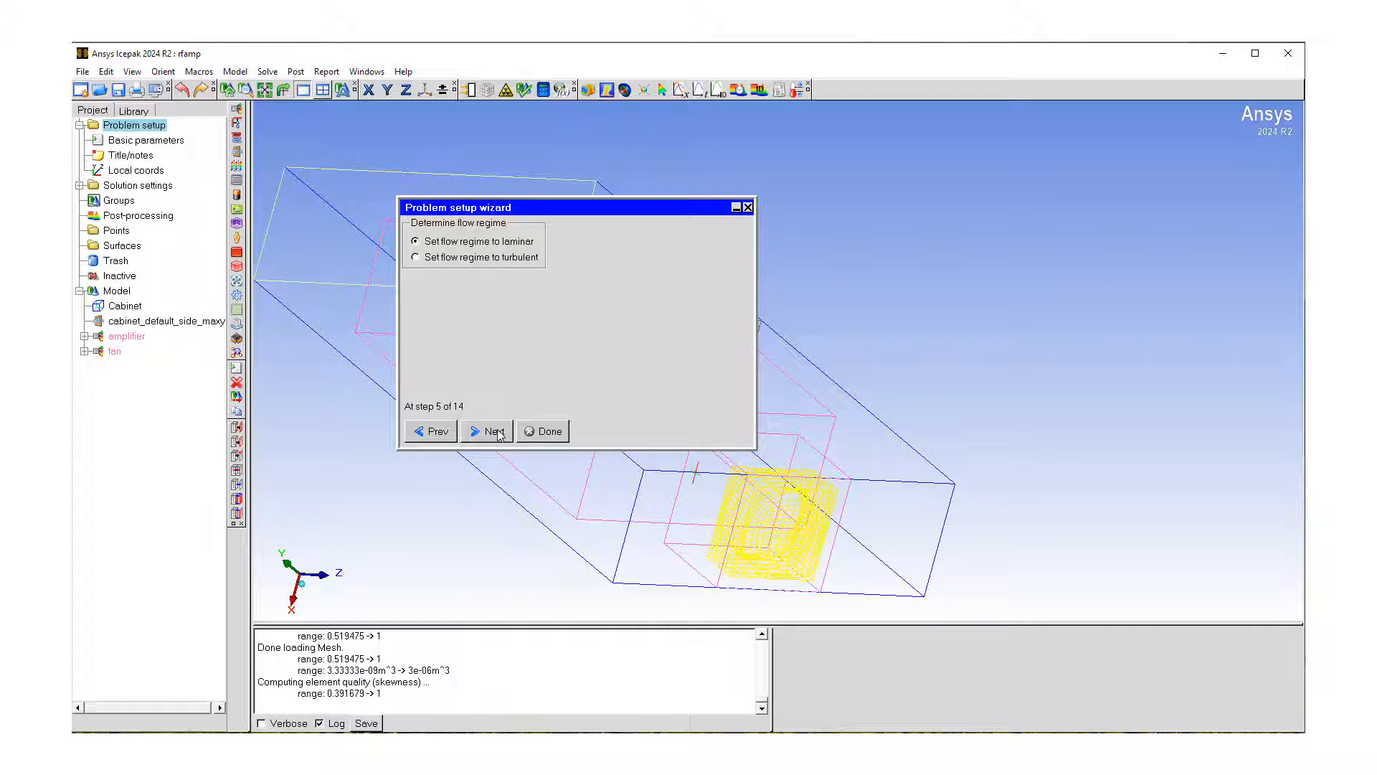
Set the flow regime to turbulent with the zero equation (mixing length) turbulence model
{"action": "left_click", "coordinate": [417, 258]}
{"action": "left_click", "coordinate": [494, 432]}
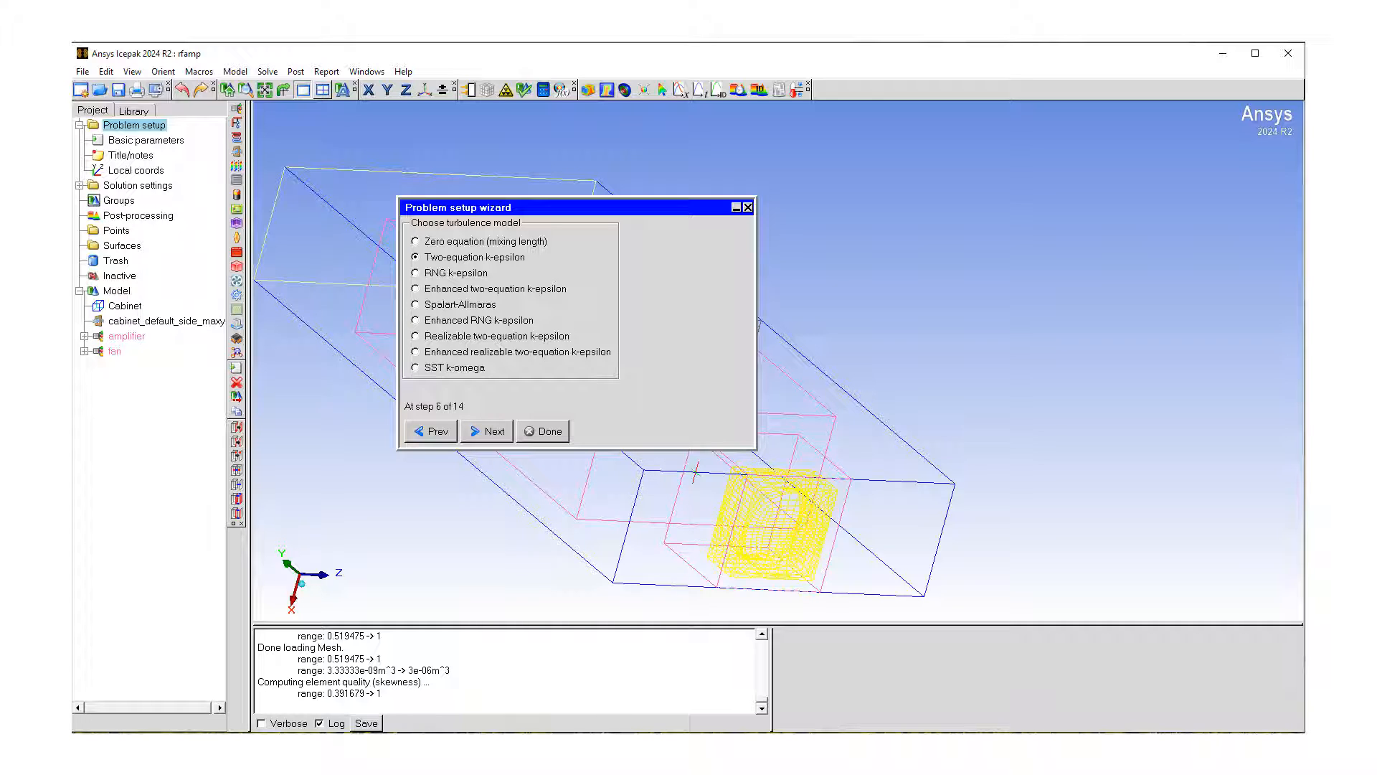
{"action": "mouse_move", "coordinate": [485, 287]}
{"action": "left_click", "coordinate": [417, 242]}
{"action": "left_click", "coordinate": [485, 432]}
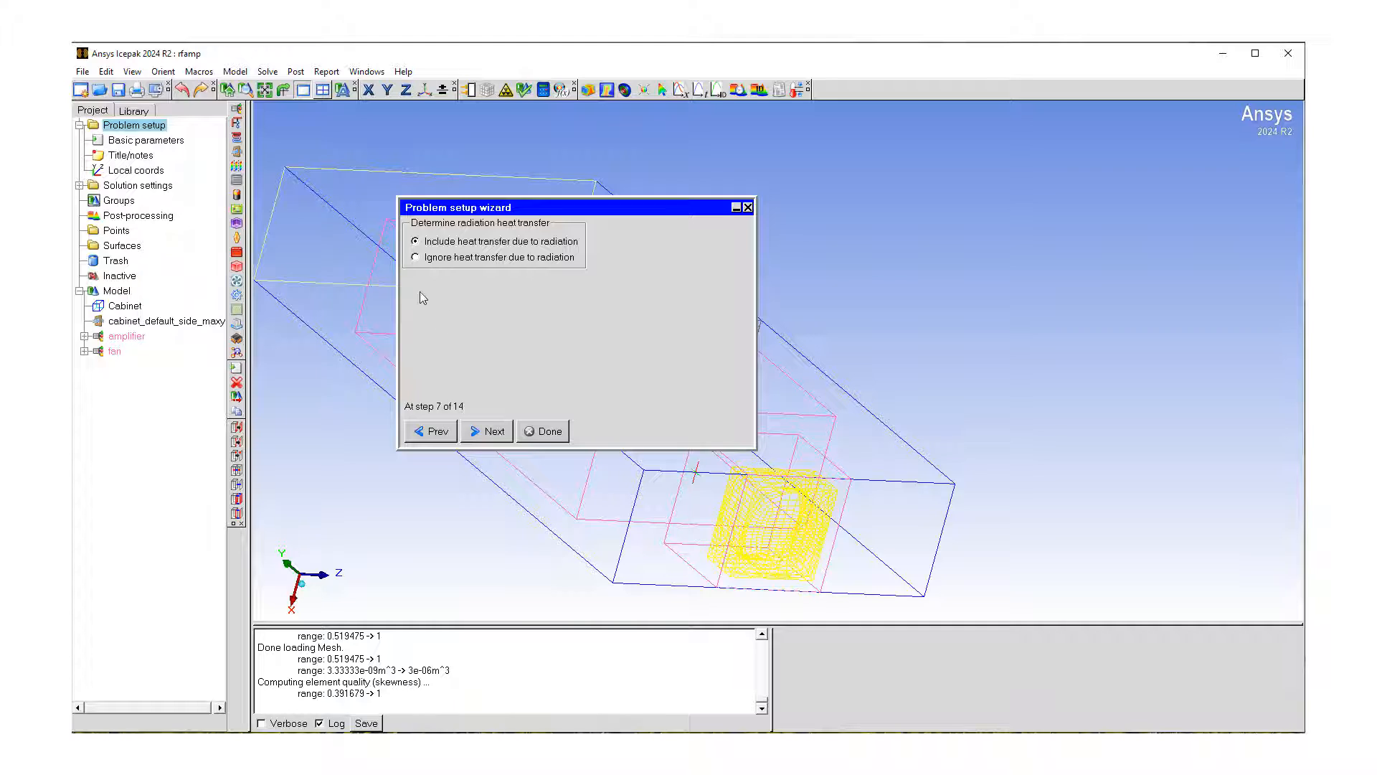
Ignore heat transfer due to radiation, leave solar radiation excluded and keep the variables steady-state
{"action": "left_click", "coordinate": [416, 257]}
{"action": "left_click", "coordinate": [495, 433]}
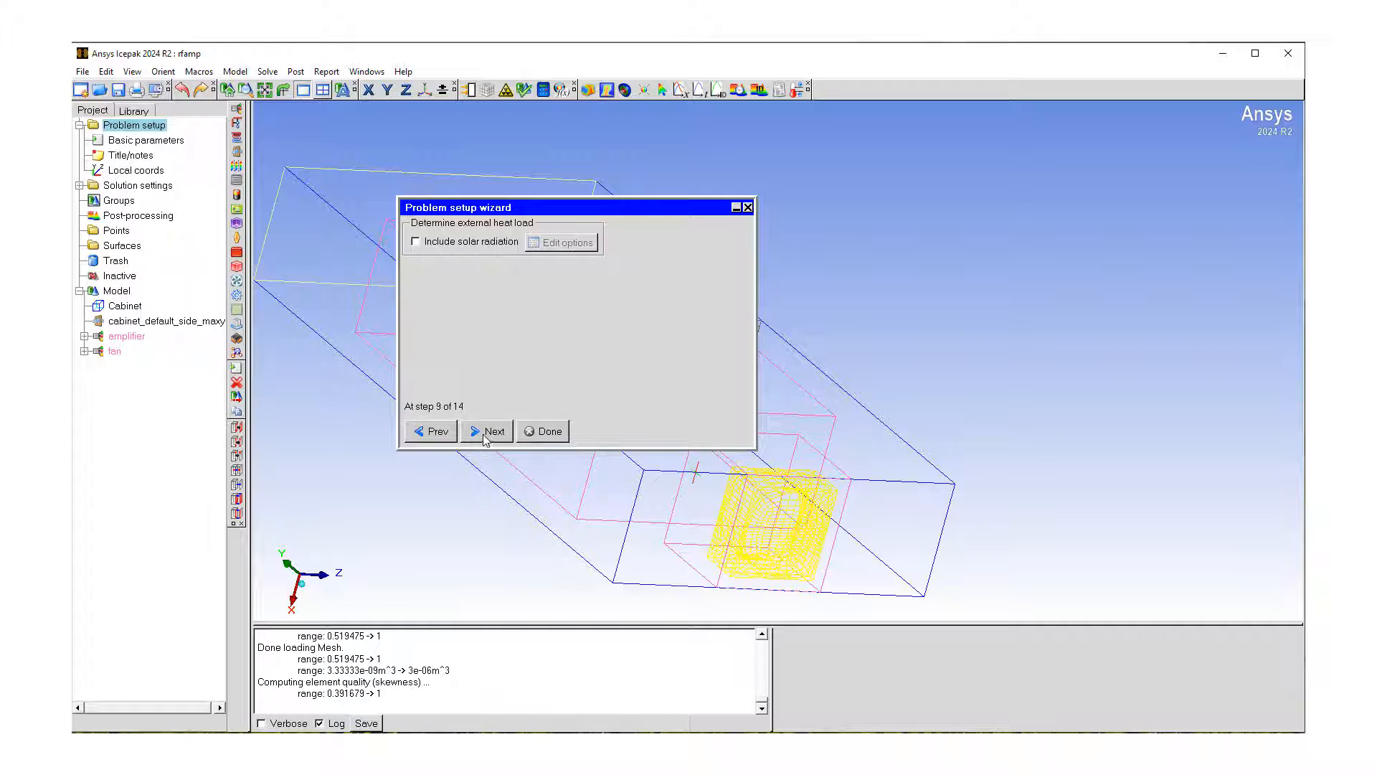
{"action": "left_click", "coordinate": [484, 431]}
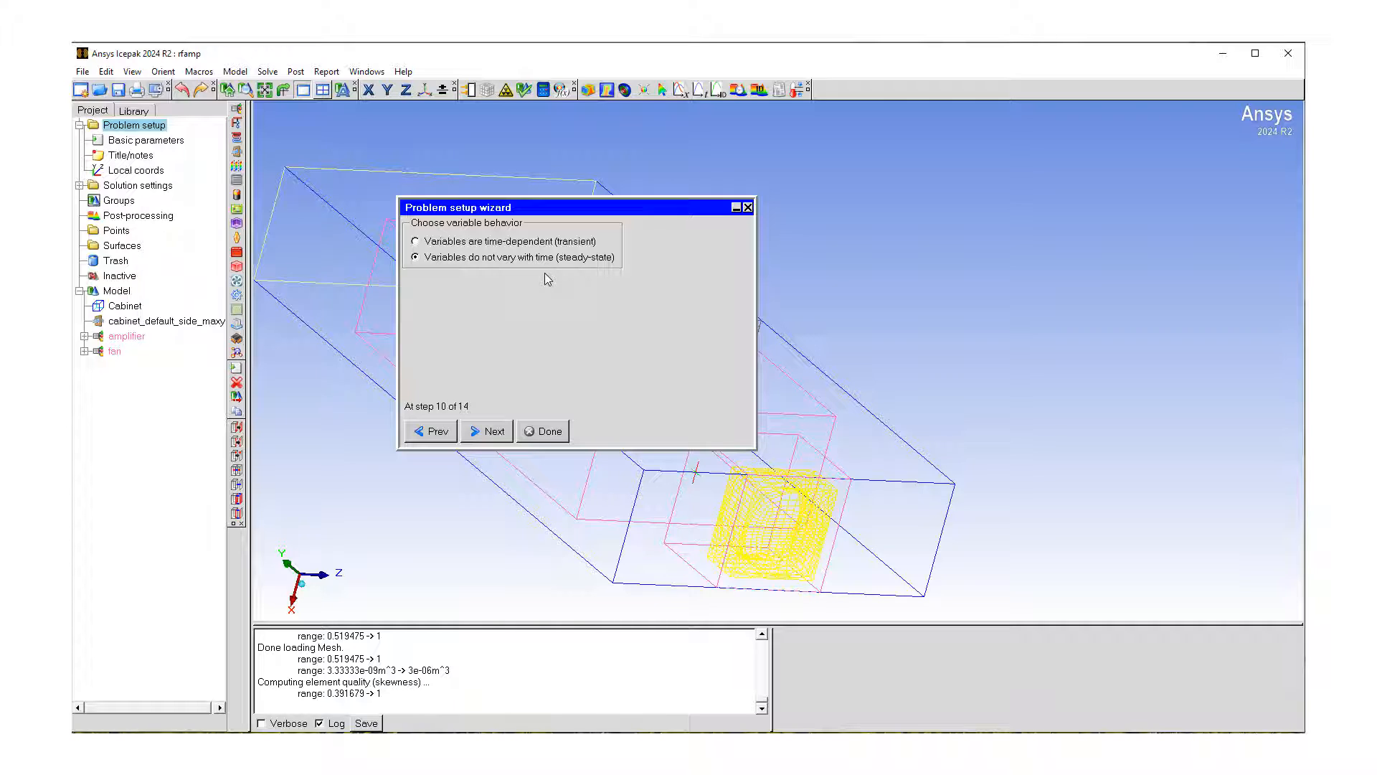
{"action": "left_click", "coordinate": [484, 432]}
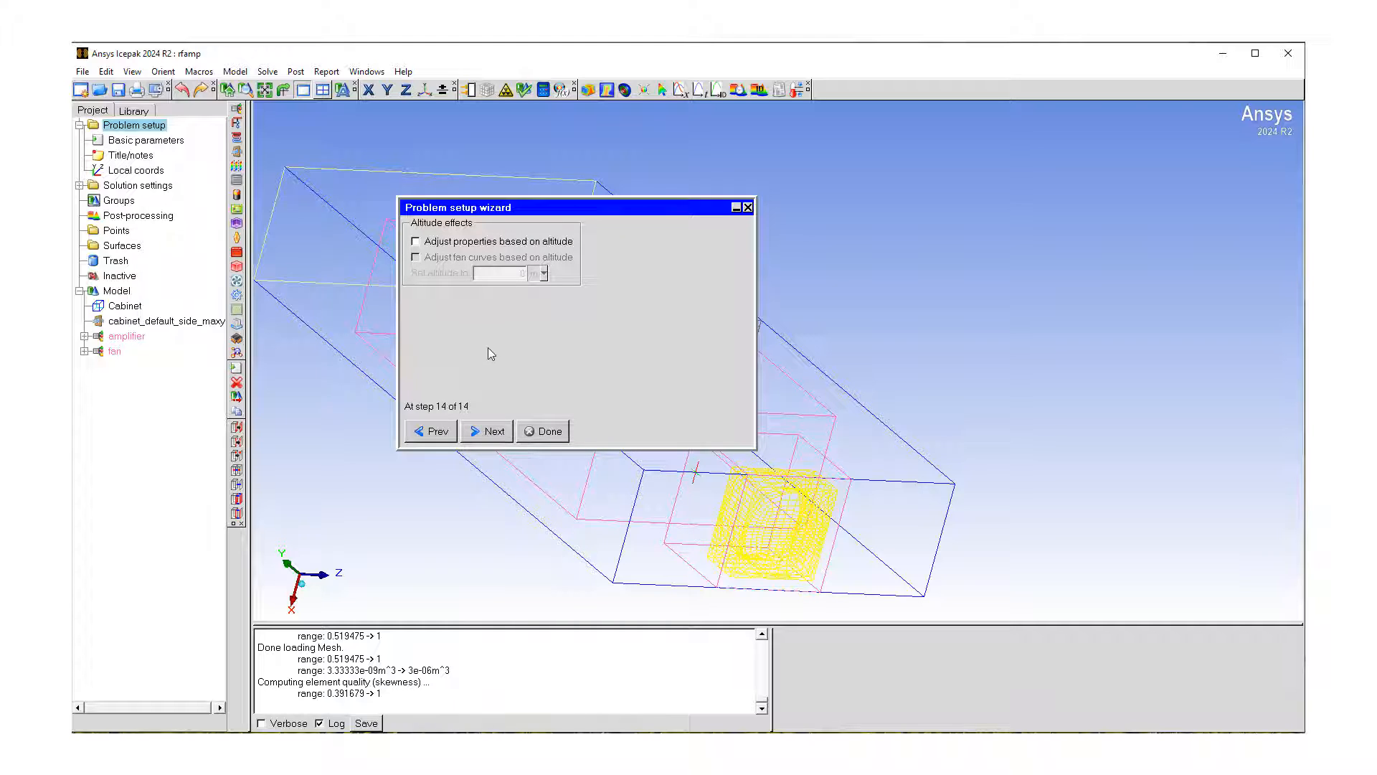
Finish the problem setup wizard, leaving properties unadjusted for altitude
{"action": "left_click", "coordinate": [493, 436]}
{"action": "left_click", "coordinate": [545, 436]}
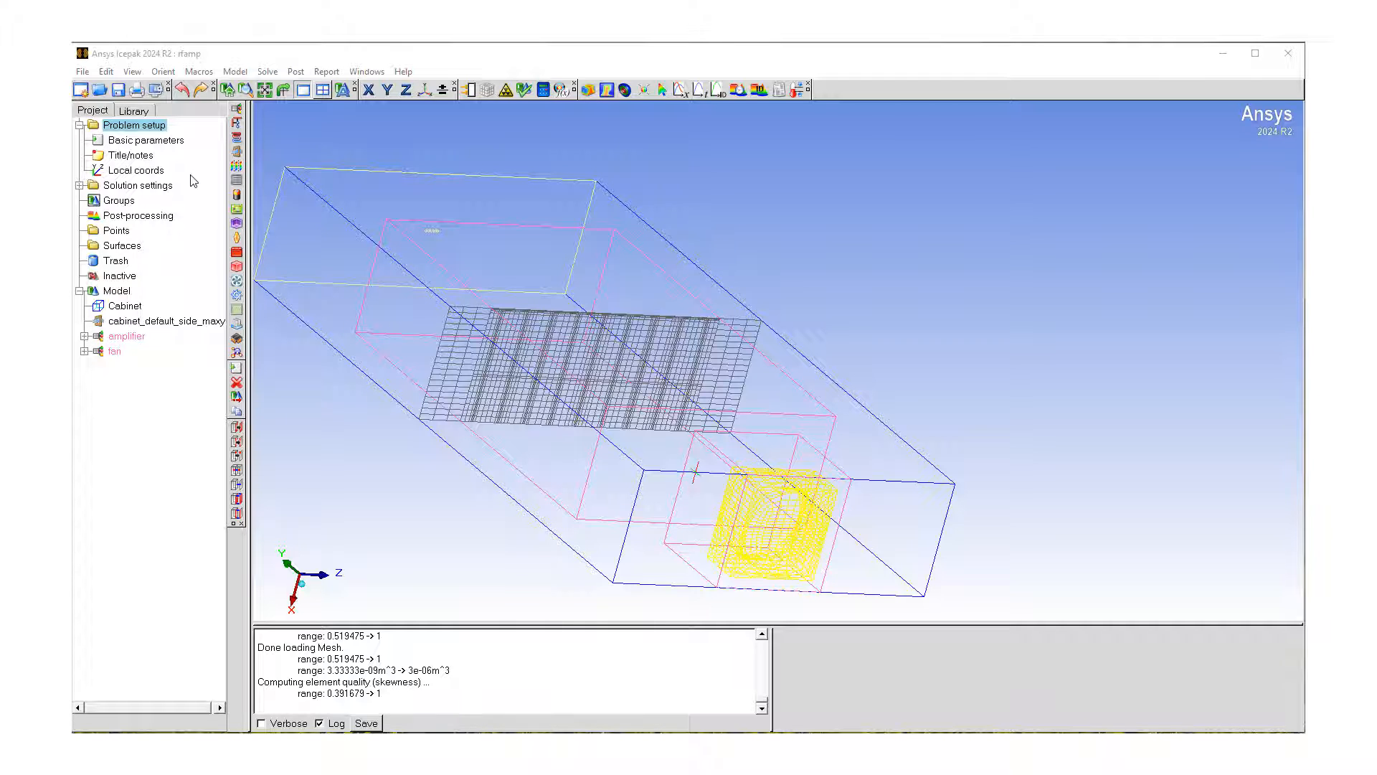
Review the general, default, transient and advanced settings in the problem's basic parameters, leaving them unchanged
{"action": "double_click", "coordinate": [133, 141]}
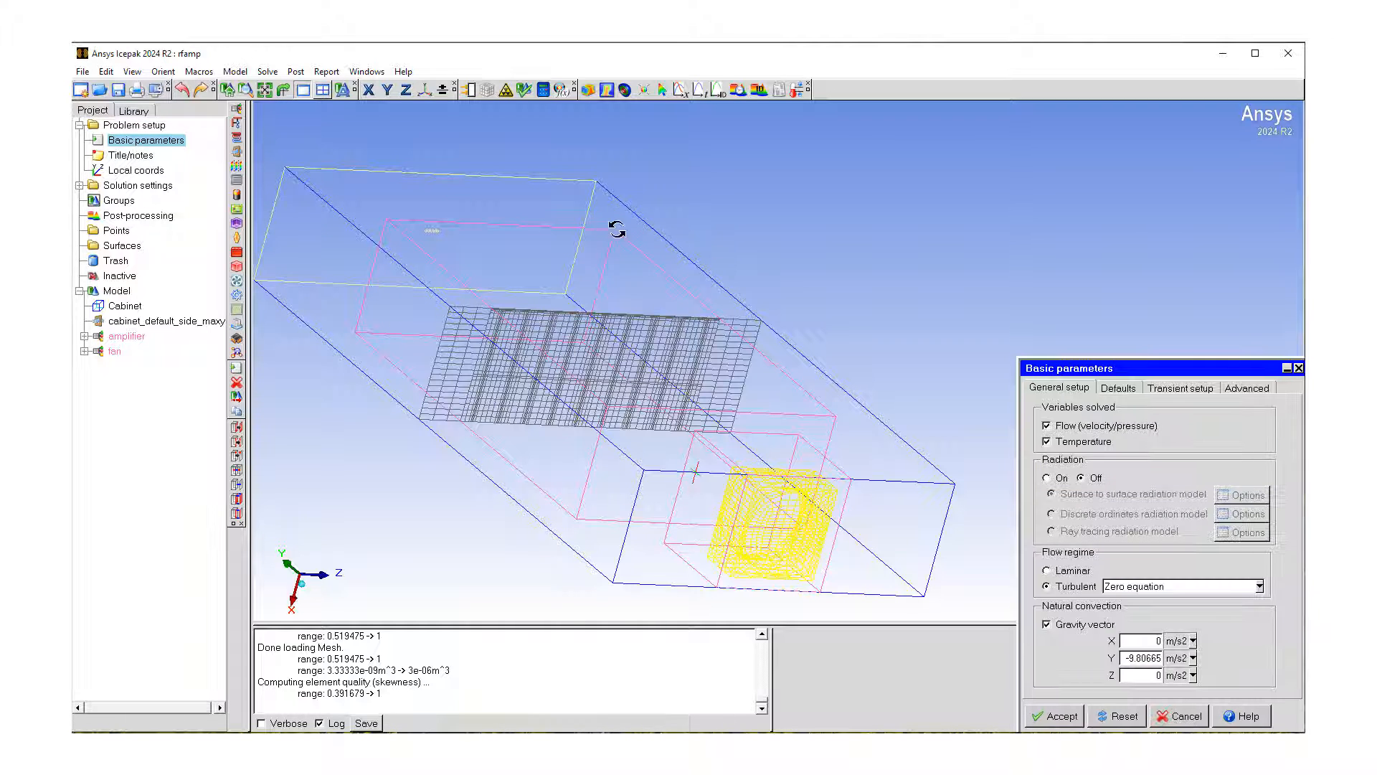
{"action": "left_click_drag", "start_coordinate": [1124, 370], "coordinate": [601, 225]}
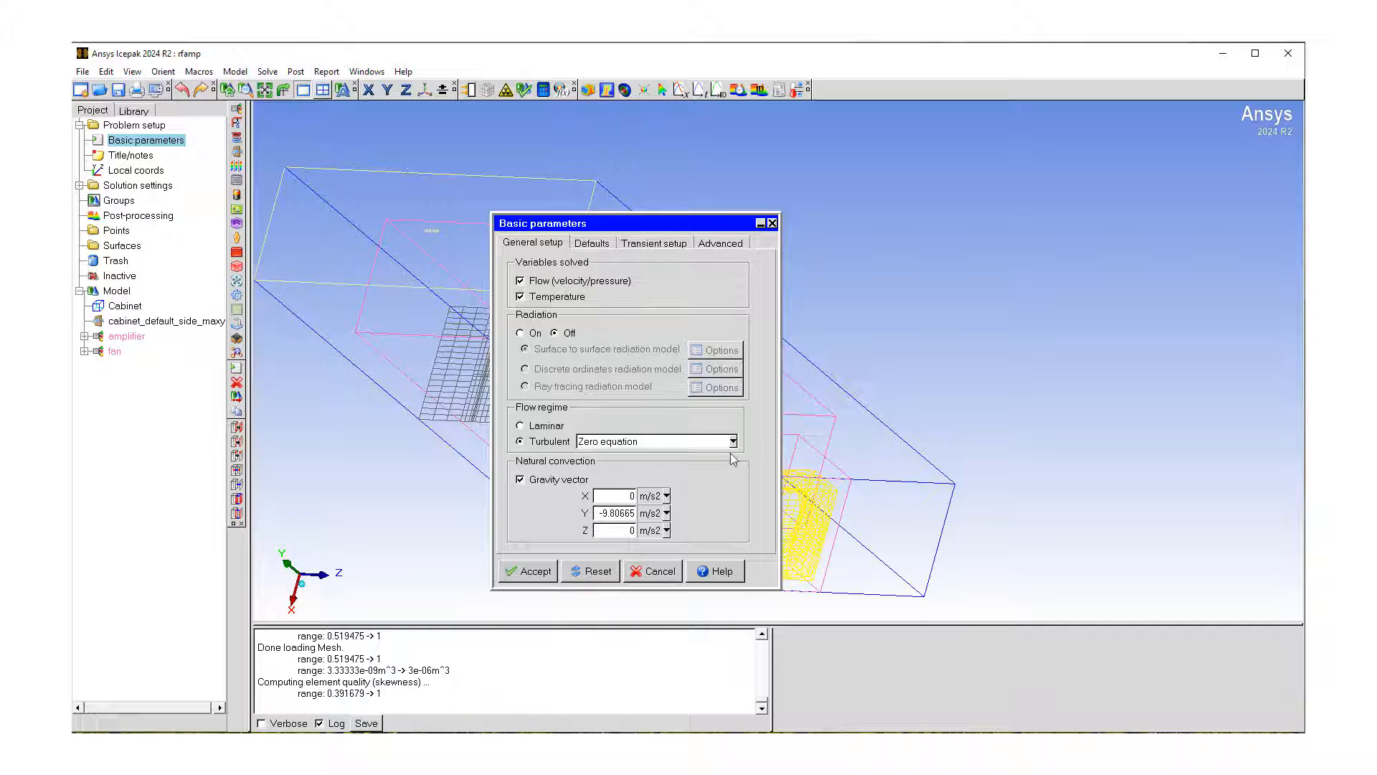
{"action": "left_click", "coordinate": [592, 244]}
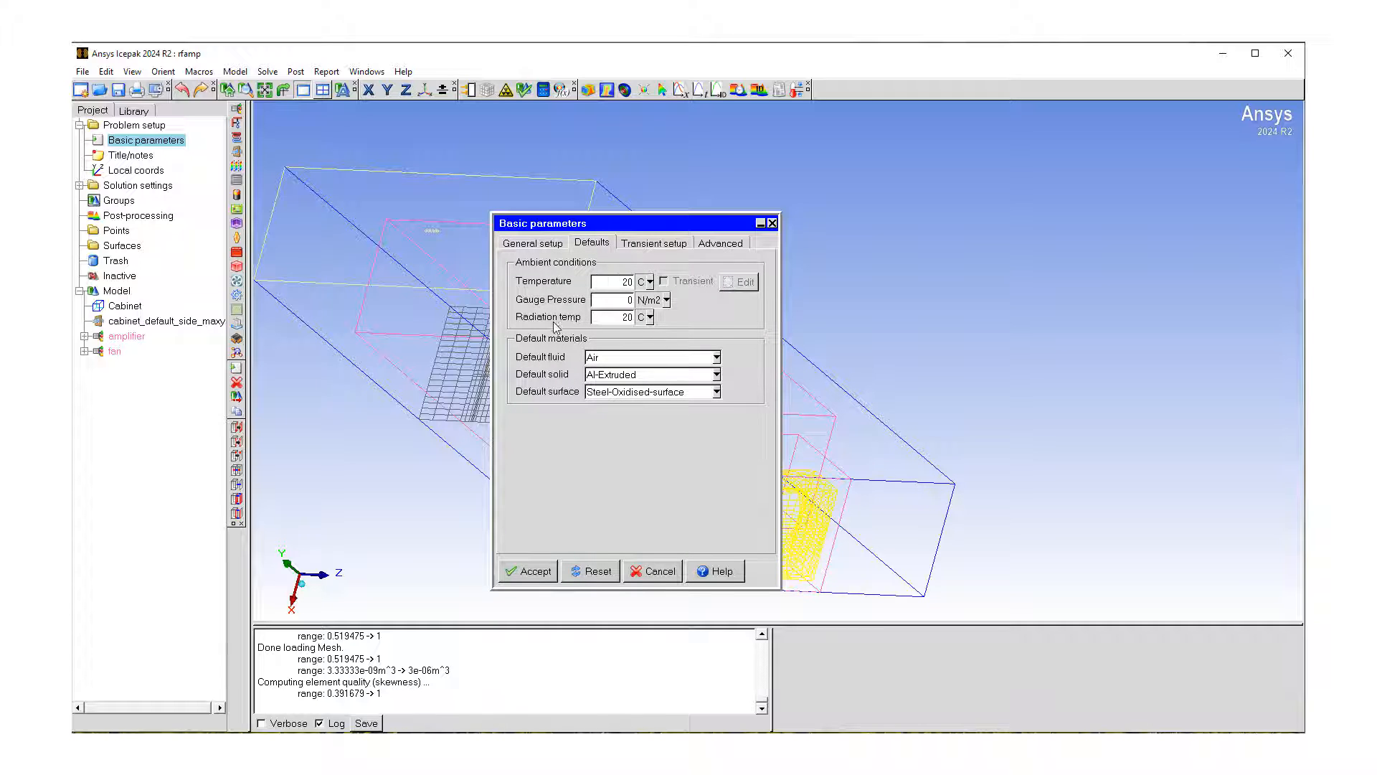
{"action": "left_click", "coordinate": [653, 245]}
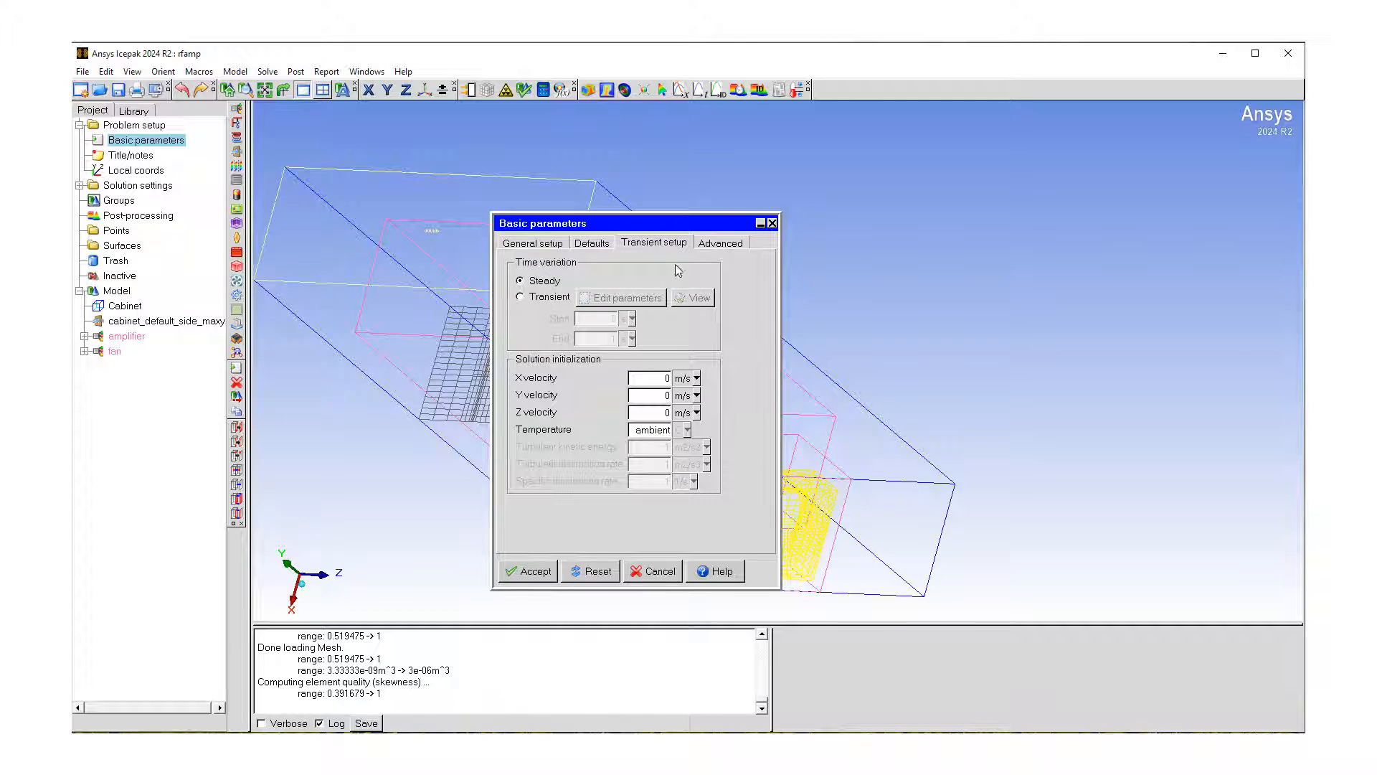
{"action": "left_click", "coordinate": [720, 245]}
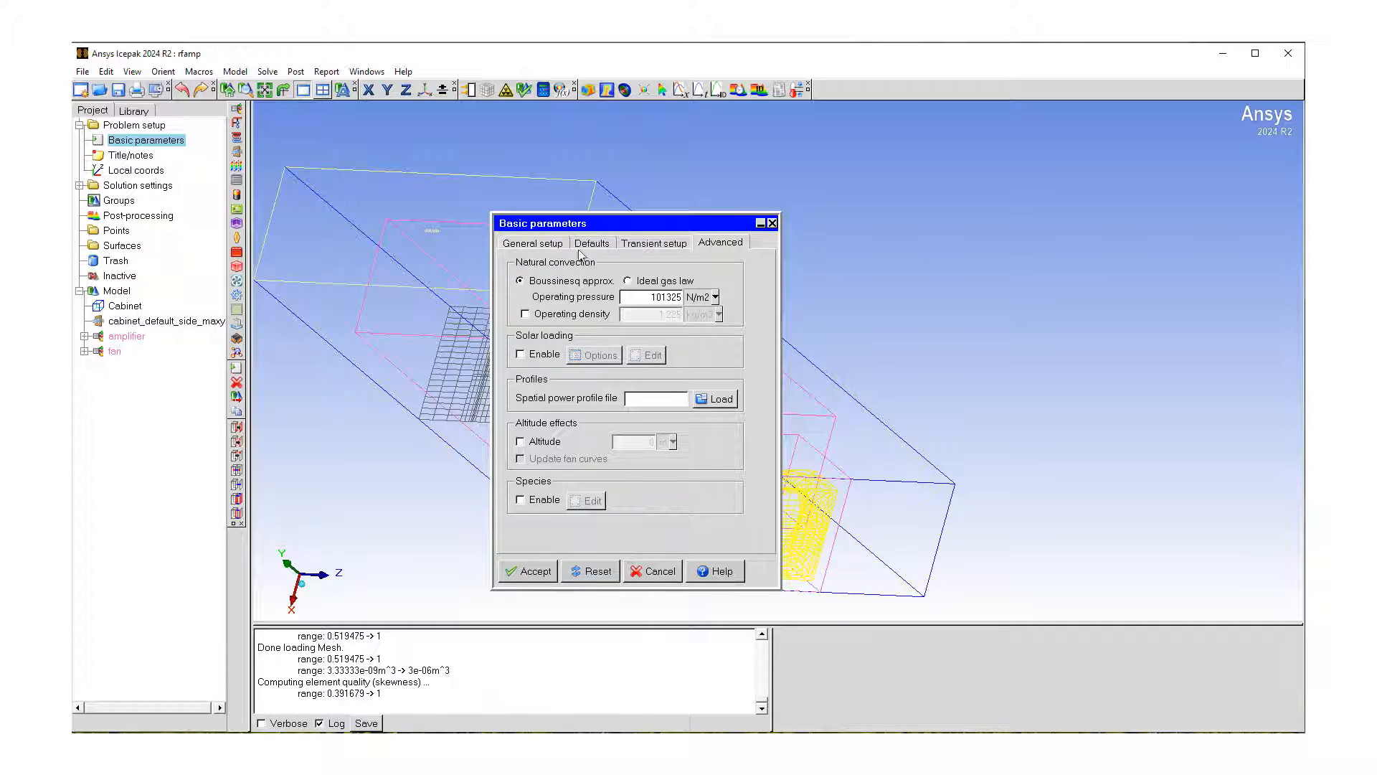
{"action": "left_click", "coordinate": [542, 247]}
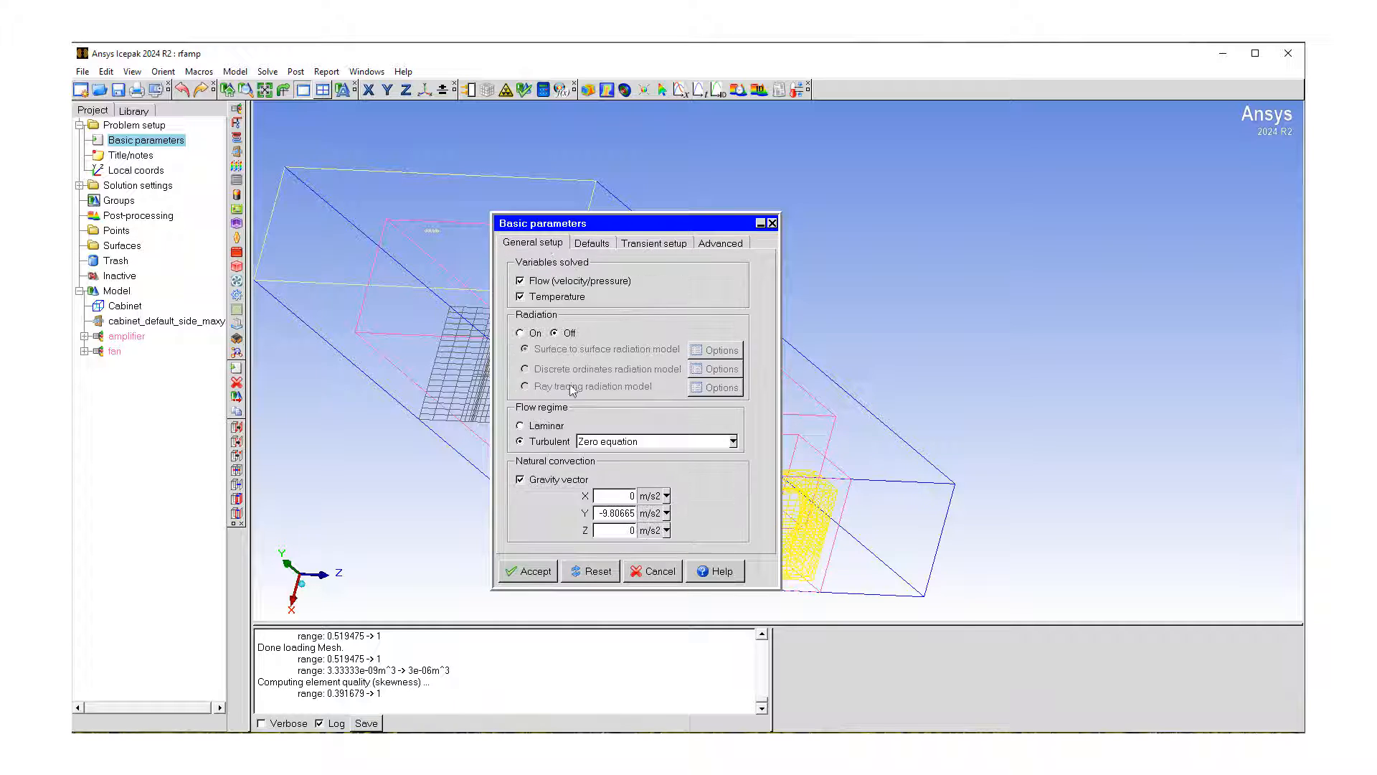
{"action": "left_click", "coordinate": [660, 573]}
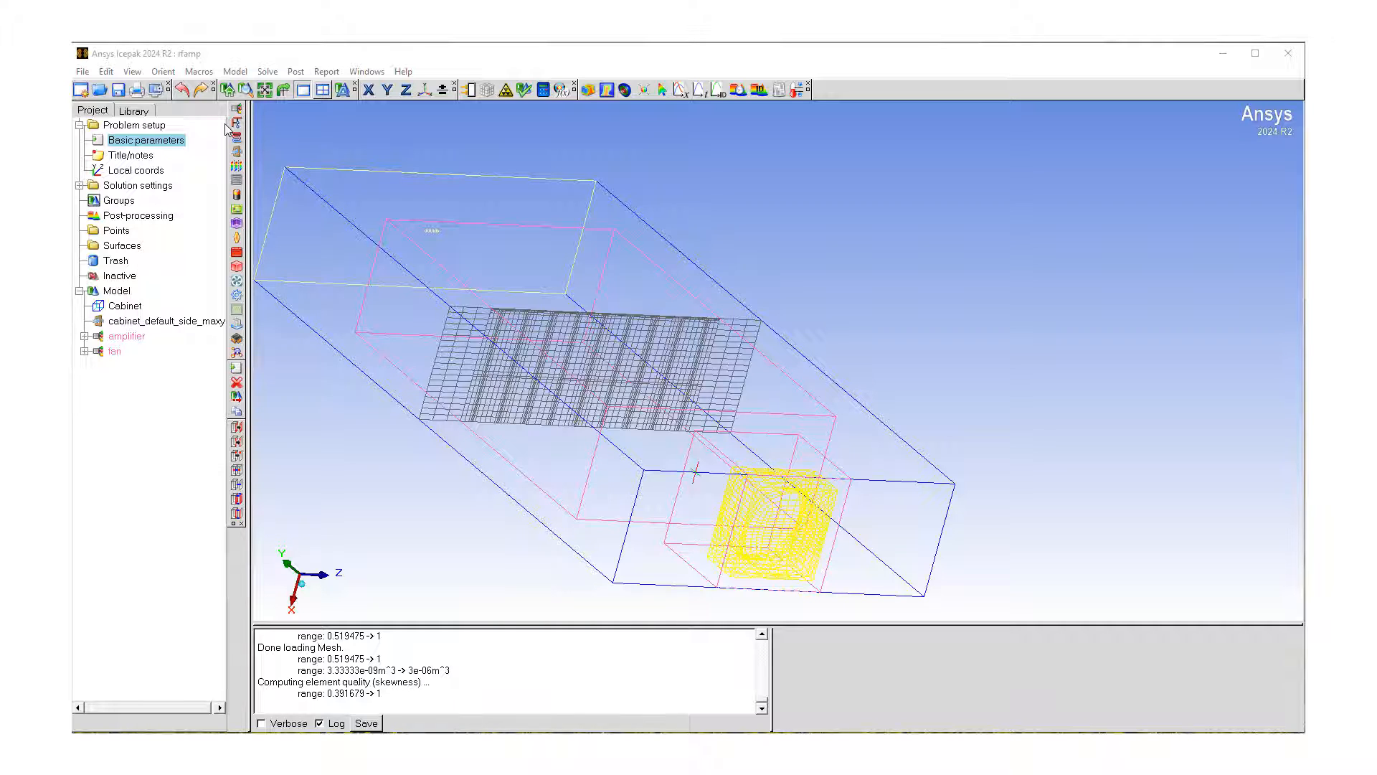
Set the default temperature limit to 60 °C and apply it to all objects in the power and temperature limit setup
{"action": "left_click", "coordinate": [236, 73]}
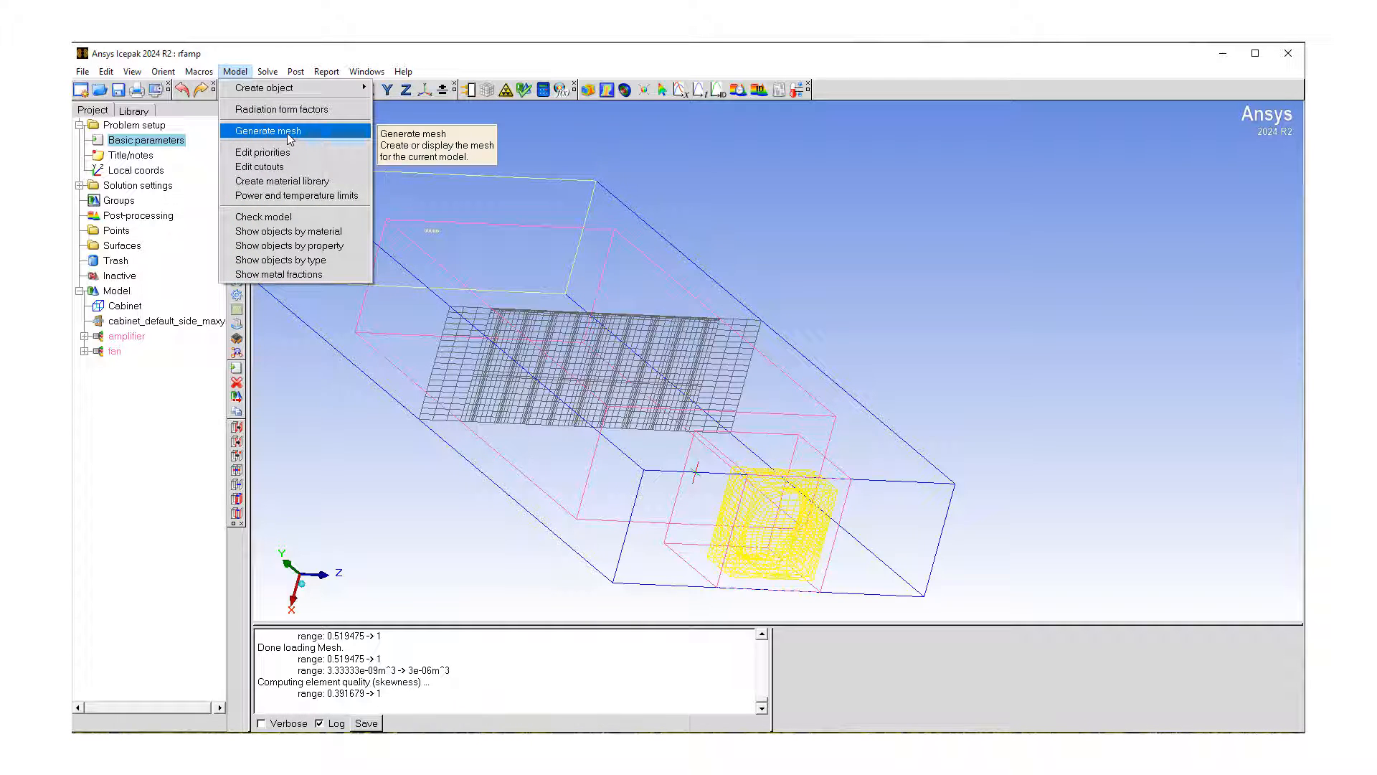
{"action": "left_click", "coordinate": [287, 195]}
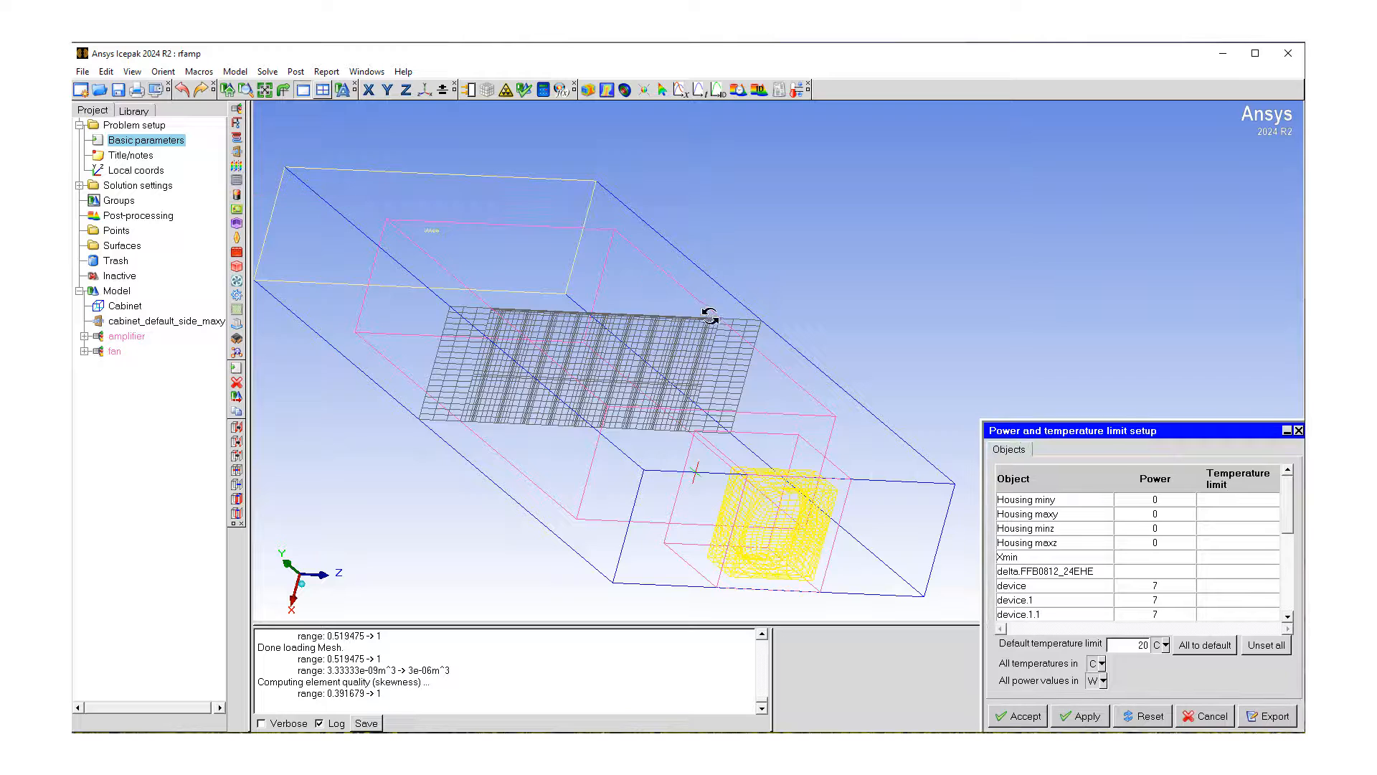
{"action": "left_click_drag", "start_coordinate": [1119, 434], "coordinate": [514, 255]}
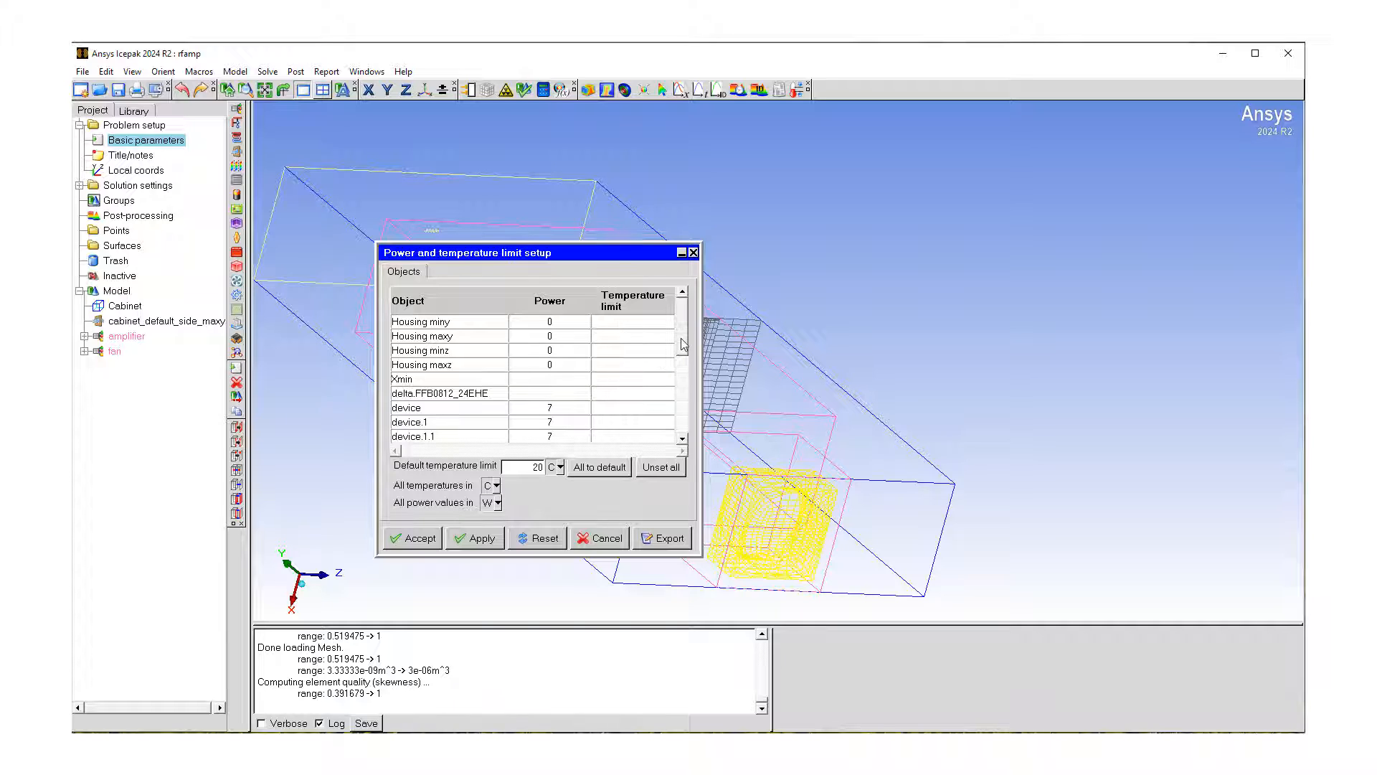
{"action": "mouse_move", "coordinate": [679, 346]}
{"action": "left_mouse_down"}
{"action": "mouse_move", "coordinate": [681, 432]}
{"action": "mouse_move", "coordinate": [693, 349]}
{"action": "mouse_move", "coordinate": [685, 366]}
{"action": "left_mouse_up"}
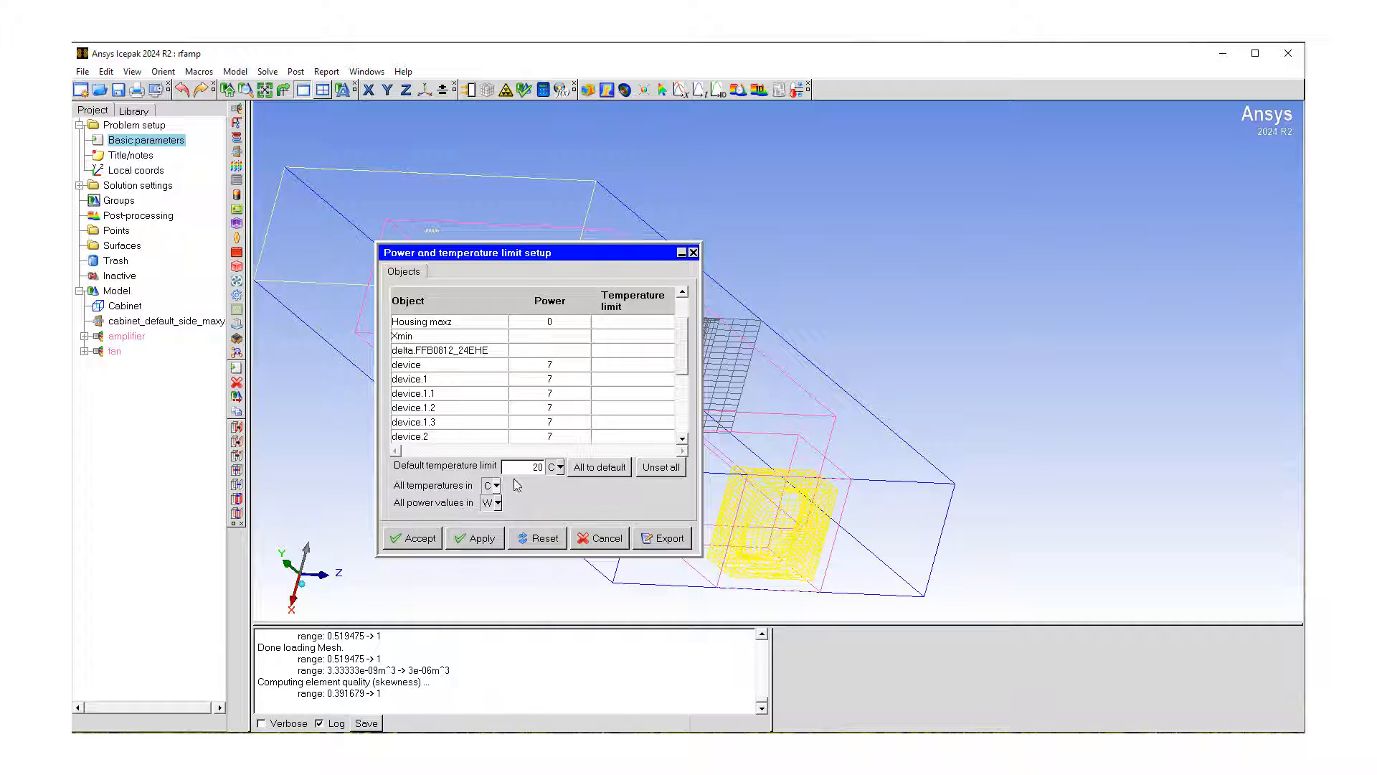
{"action": "left_click_drag", "start_coordinate": [530, 466], "coordinate": [551, 465]}
{"action": "type", "text": "6"}
{"action": "left_click", "coordinate": [588, 471]}
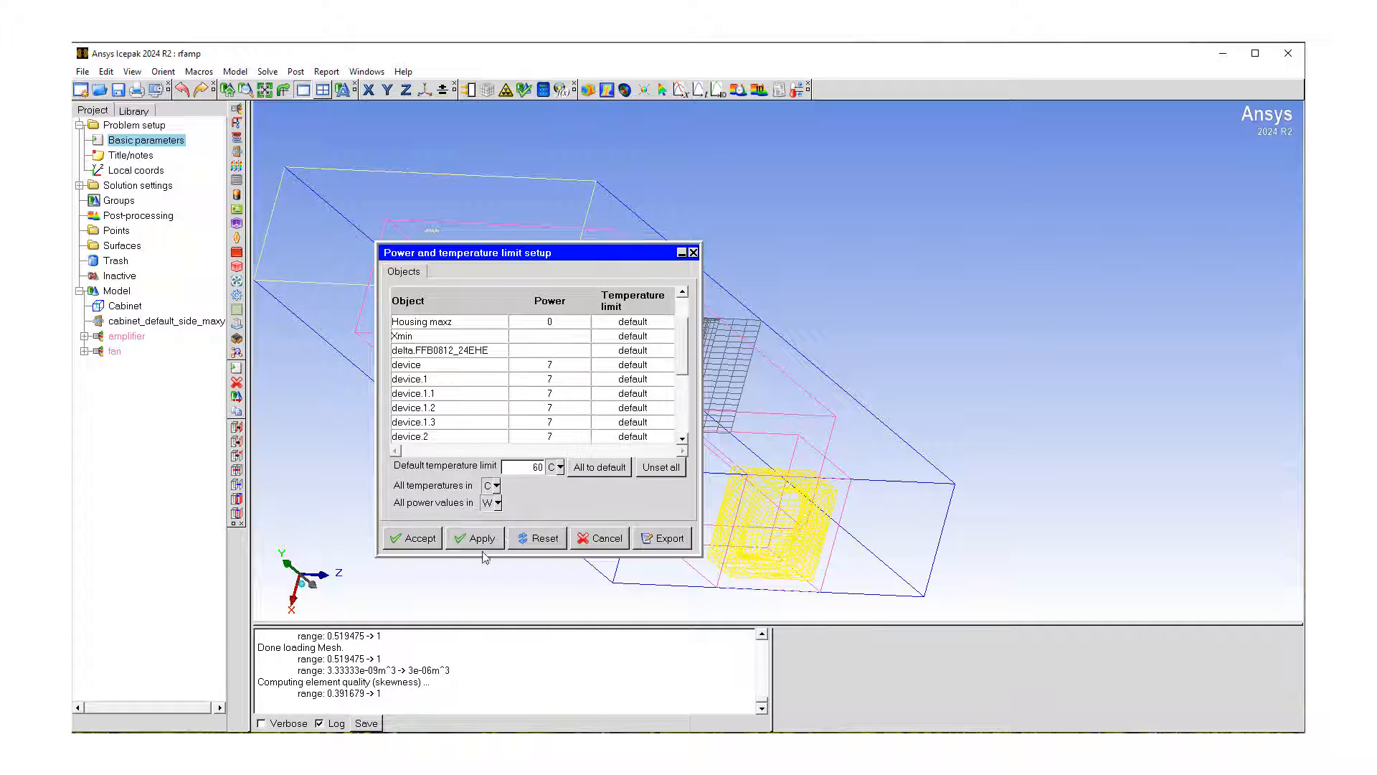
{"action": "left_click", "coordinate": [407, 540]}
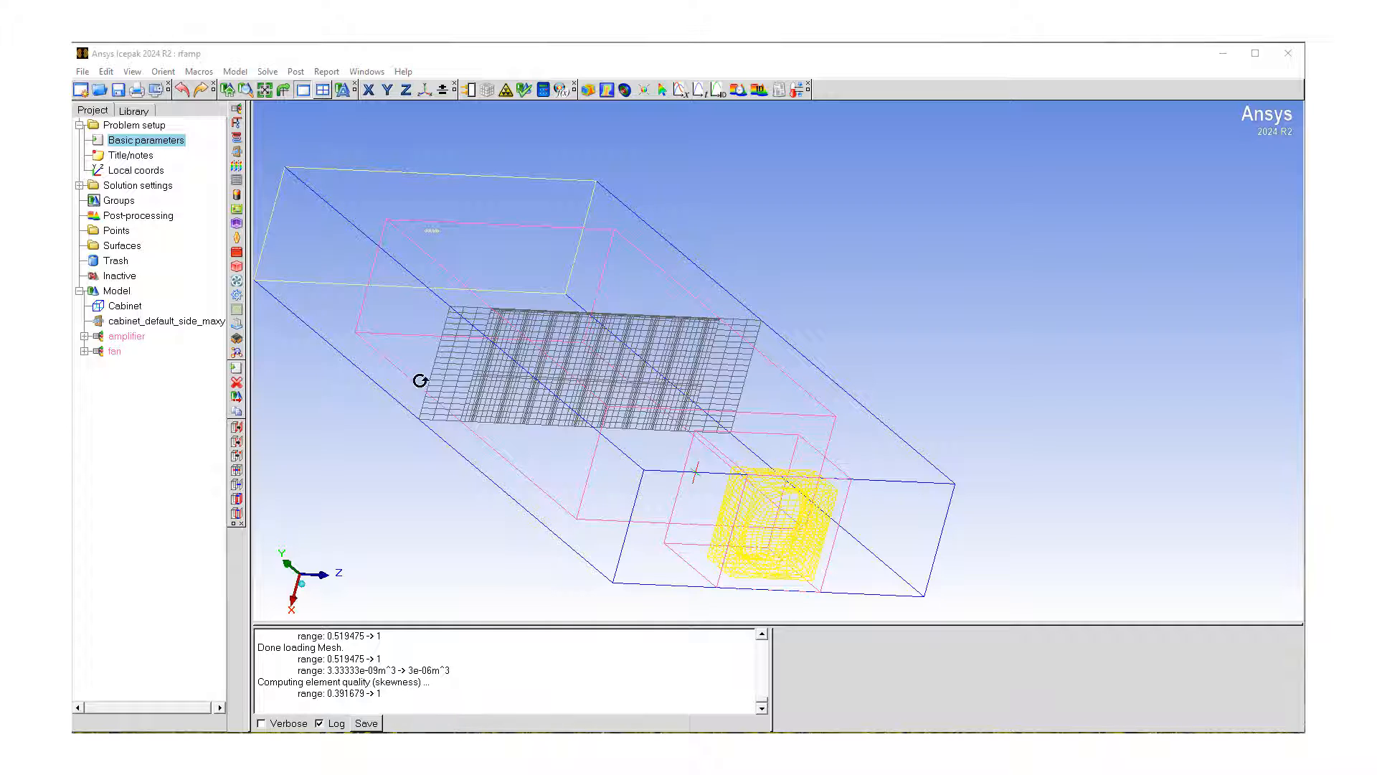
Create a monitor point from the amplifier assembly's device.2.1, keeping only temperature monitored
{"action": "left_click", "coordinate": [84, 337]}
{"action": "left_click", "coordinate": [85, 336]}
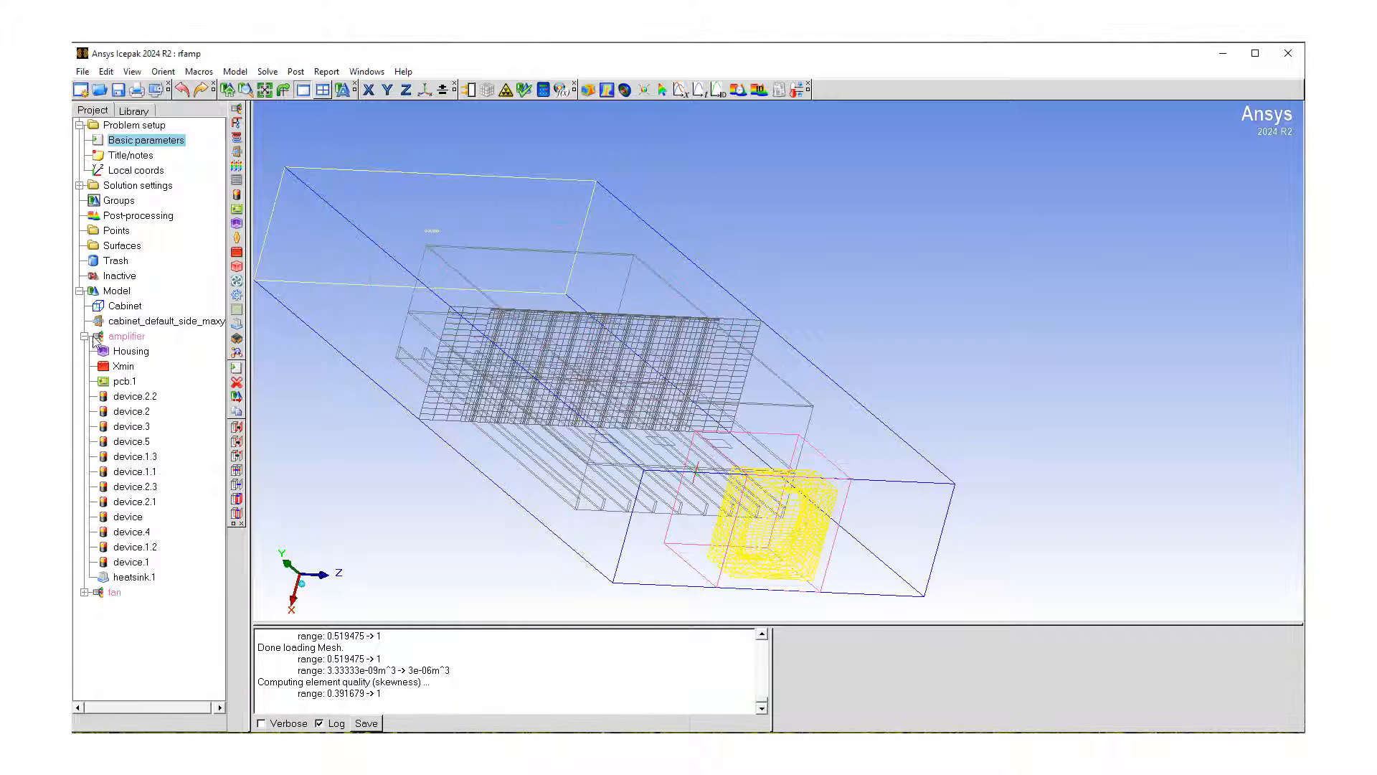
{"action": "left_click", "coordinate": [131, 505]}
{"action": "left_click_drag", "start_coordinate": [131, 506], "coordinate": [125, 231]}
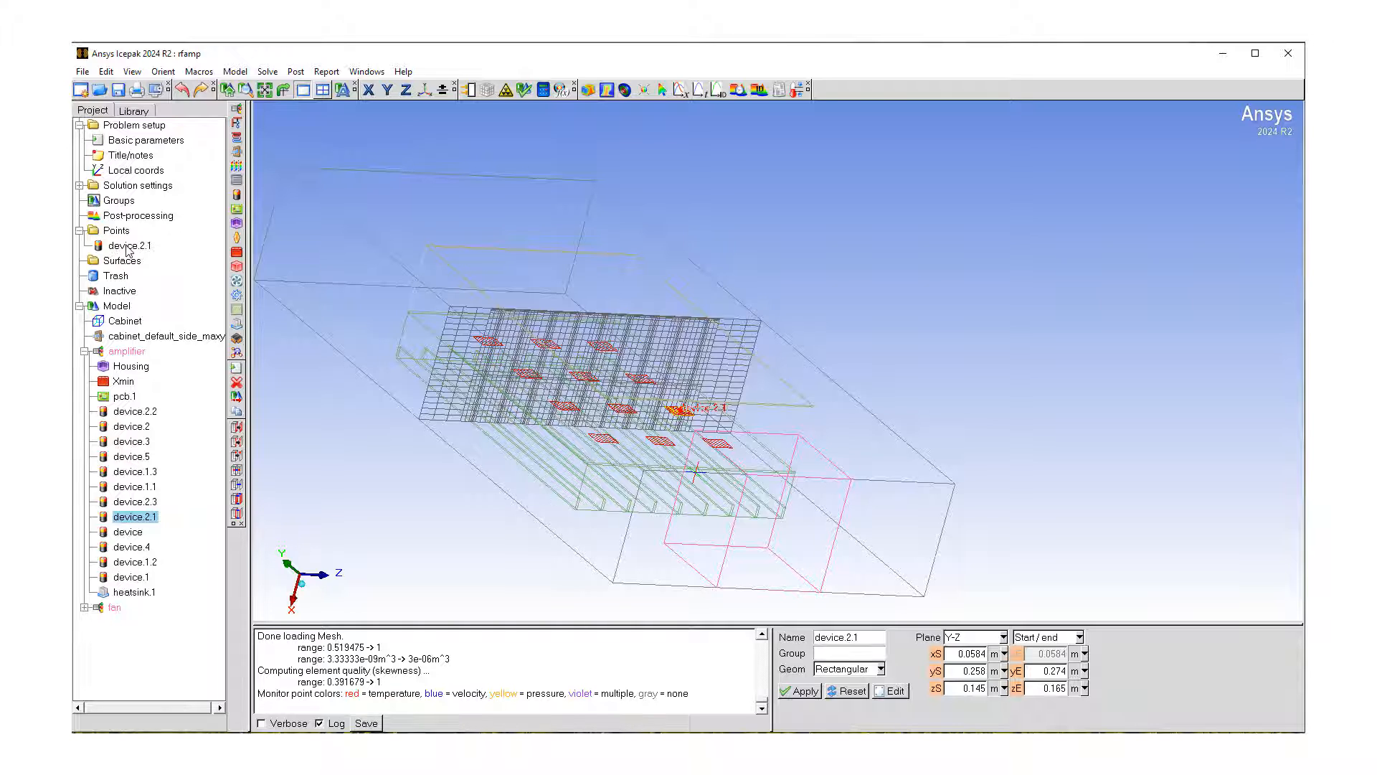
{"action": "double_click", "coordinate": [129, 246]}
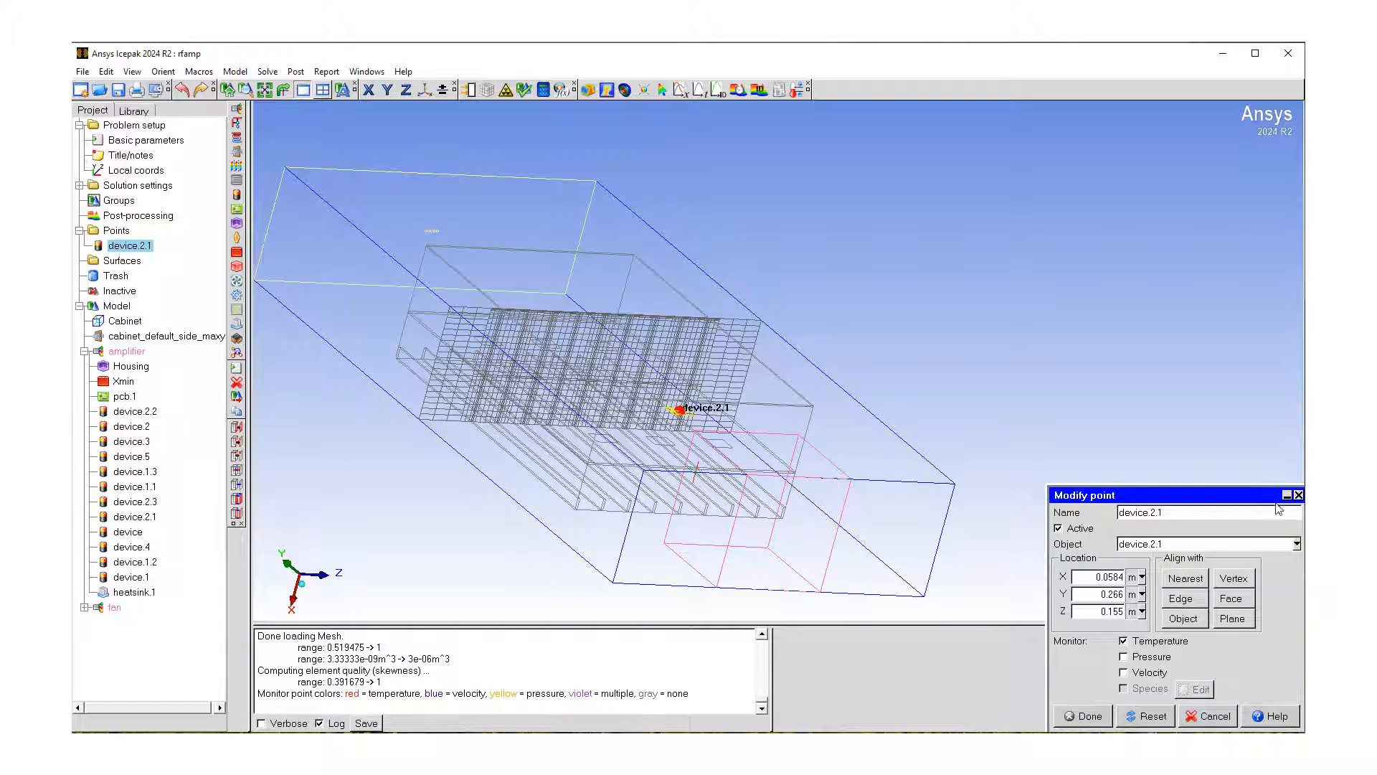
{"action": "left_click_drag", "start_coordinate": [1121, 498], "coordinate": [524, 242]}
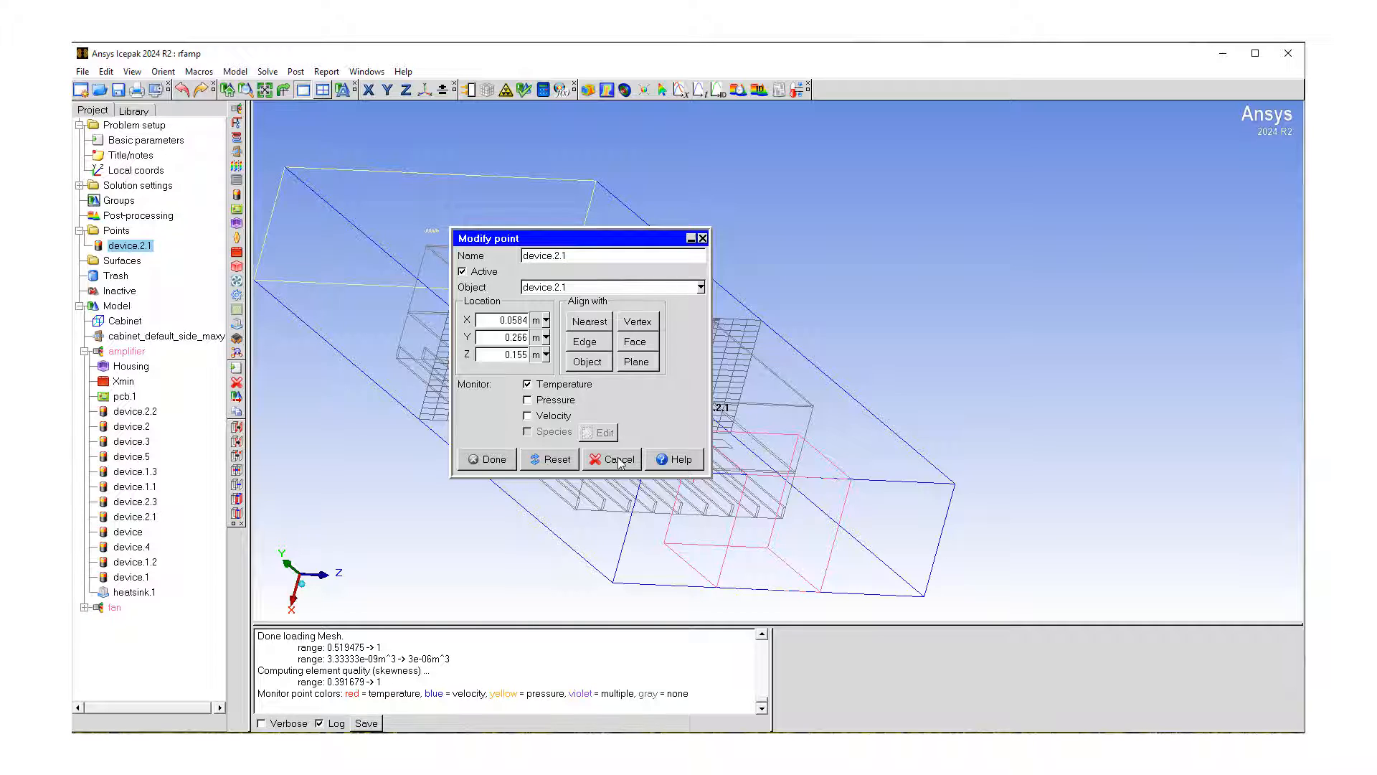
{"action": "left_click", "coordinate": [475, 459]}
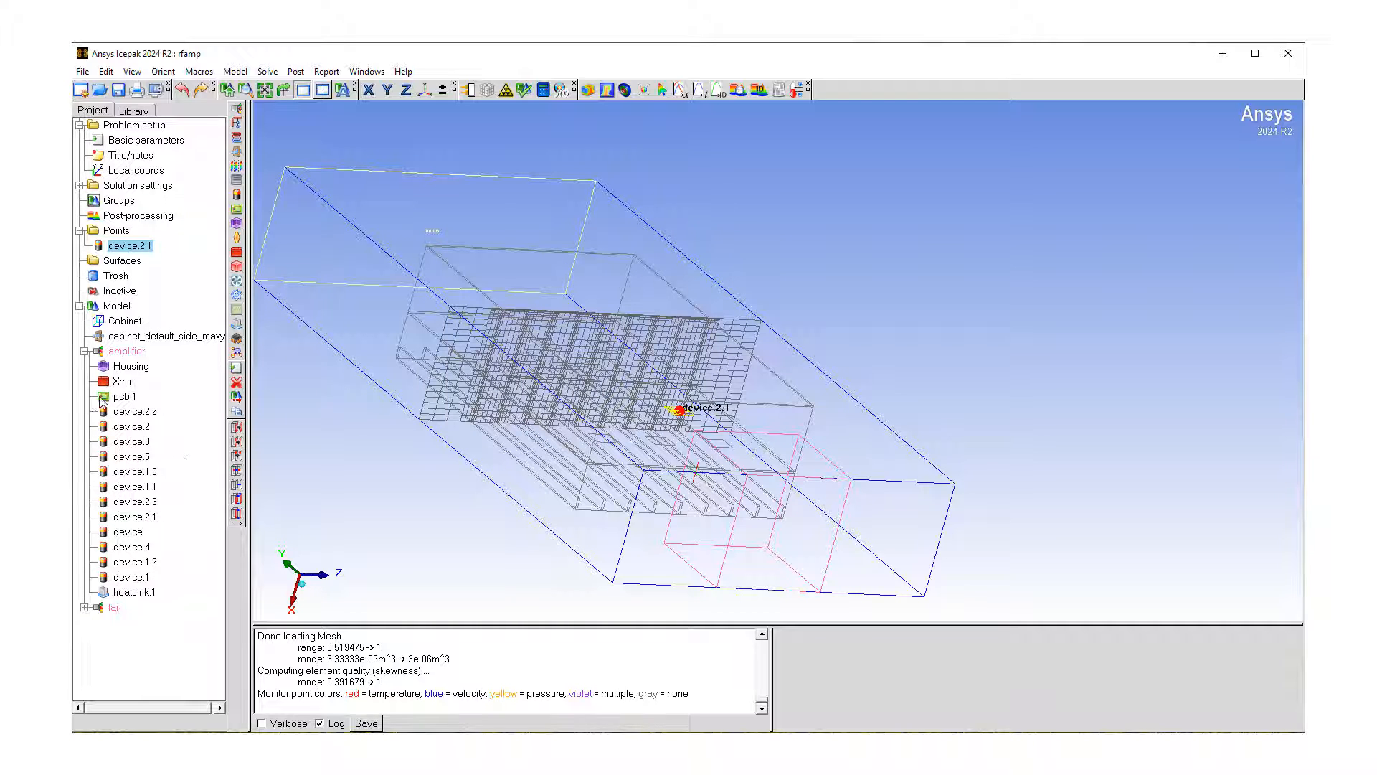
{"action": "left_click", "coordinate": [84, 351]}
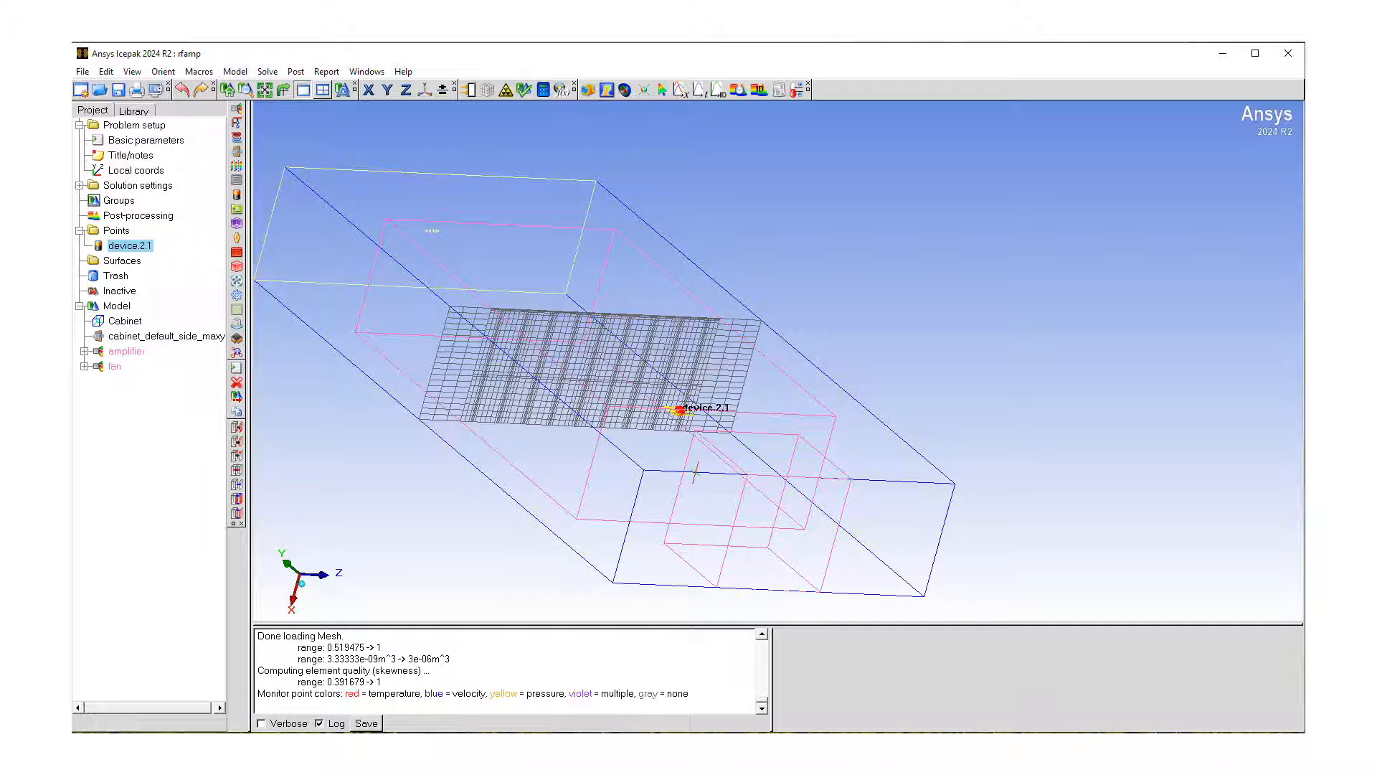
Create a monitor point from cabinet_default_side_maxy and add velocity monitoring alongside temperature
{"action": "left_click", "coordinate": [156, 337]}
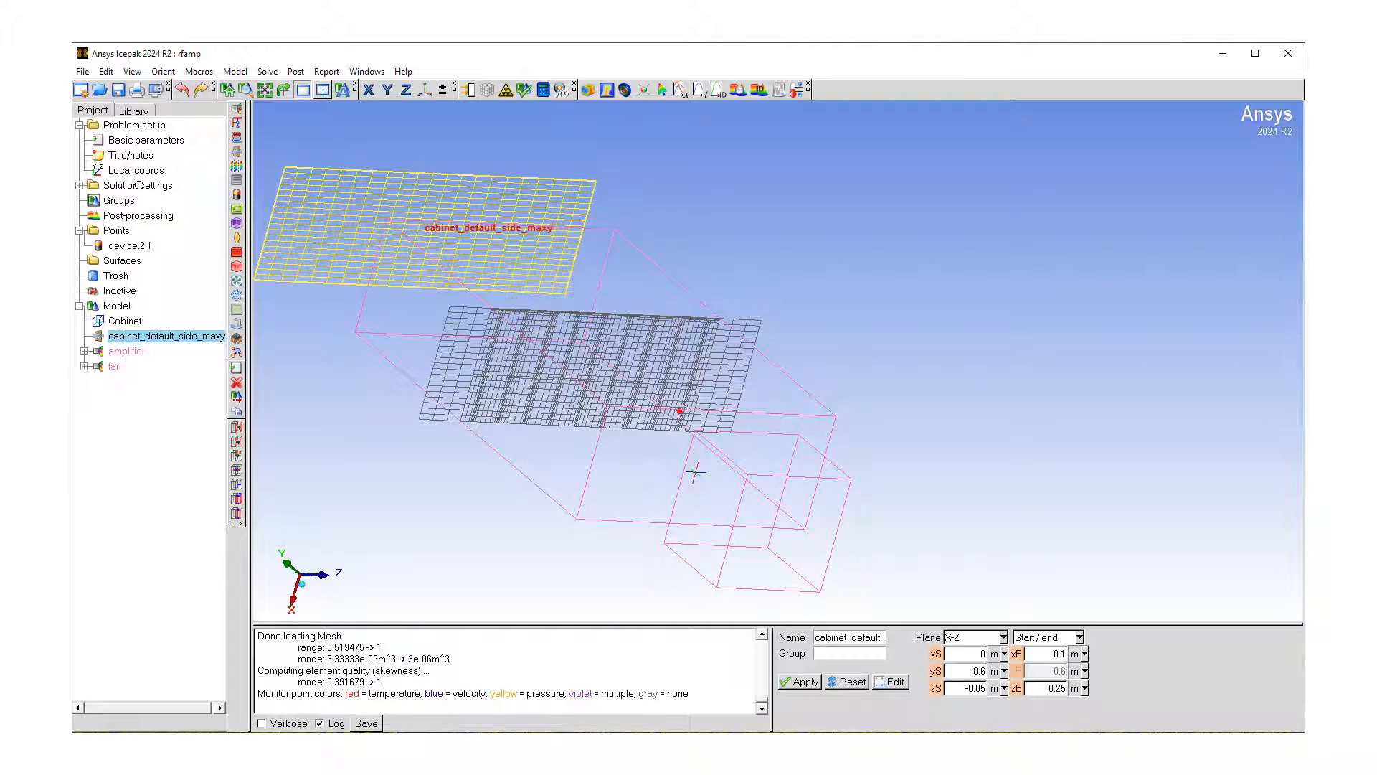
{"action": "left_click_drag", "start_coordinate": [139, 185], "coordinate": [122, 230]}
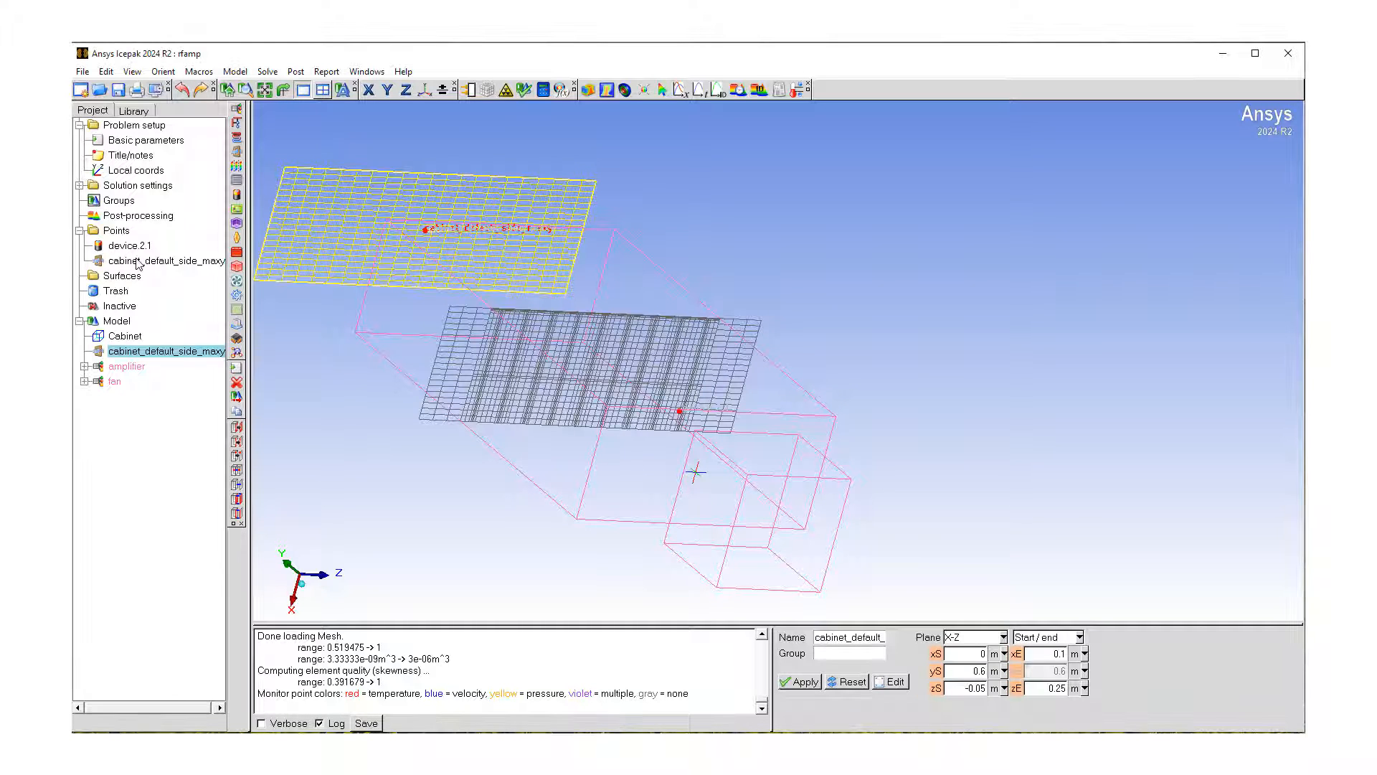
{"action": "left_click", "coordinate": [138, 261]}
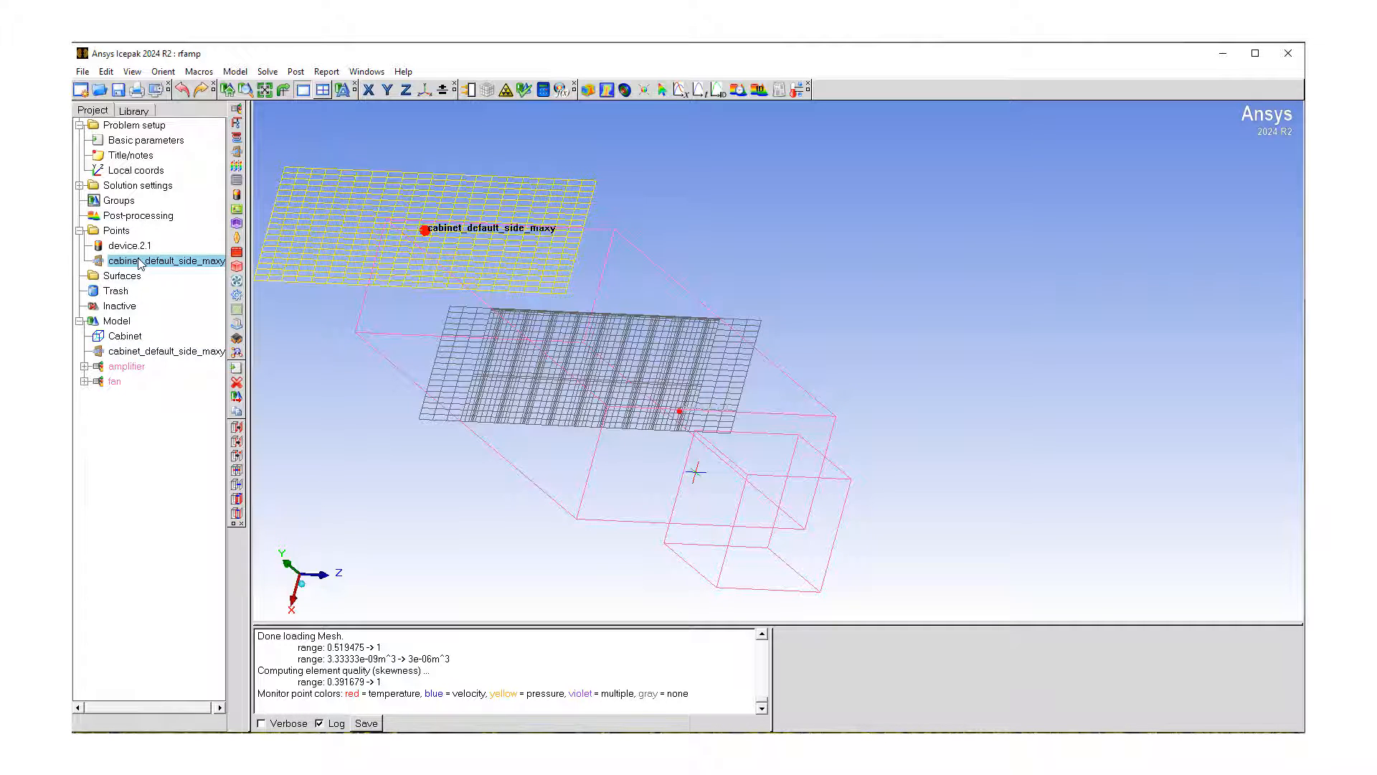
{"action": "double_click", "coordinate": [140, 262]}
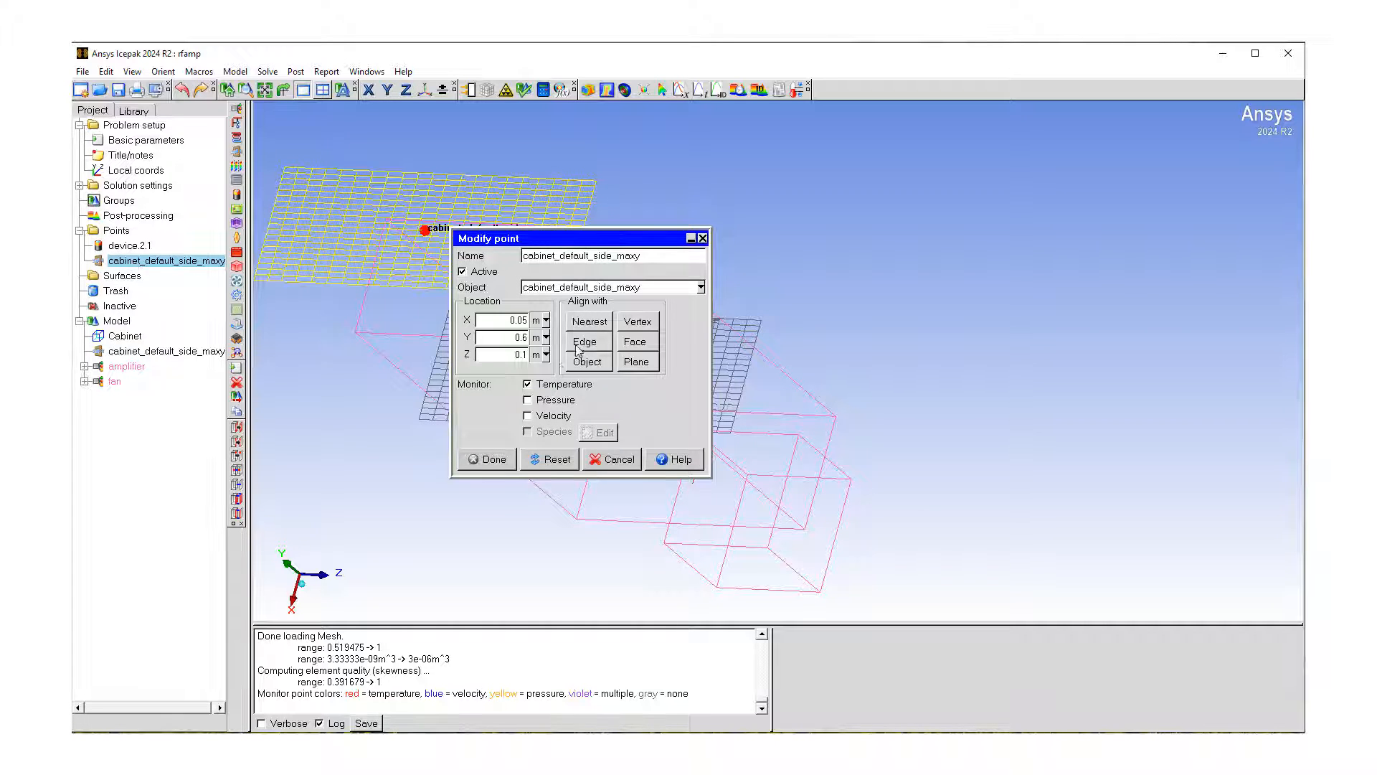
{"action": "left_click", "coordinate": [529, 416]}
{"action": "left_click", "coordinate": [489, 460]}
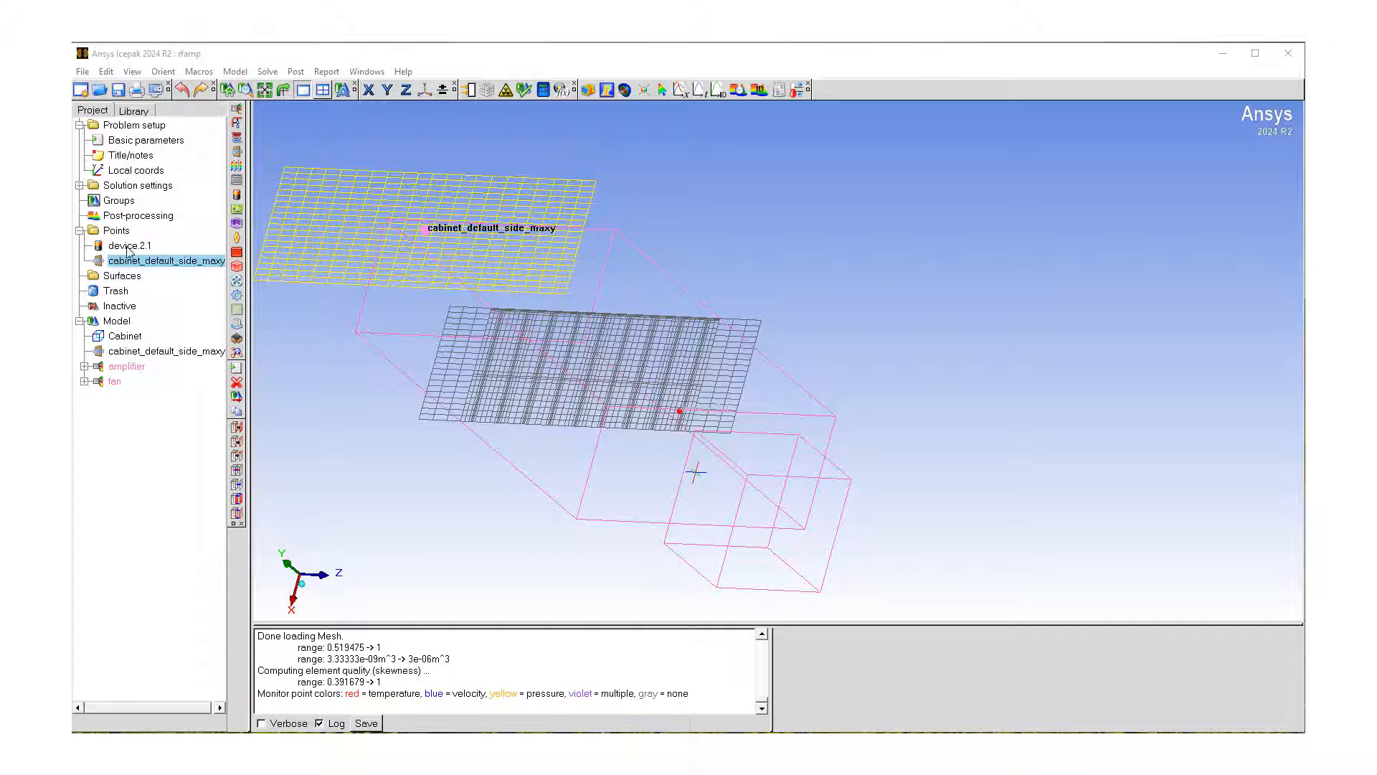
Set the number of iterations to 300 in the basic solution settings
{"action": "left_click", "coordinate": [80, 185]}
{"action": "double_click", "coordinate": [137, 201]}
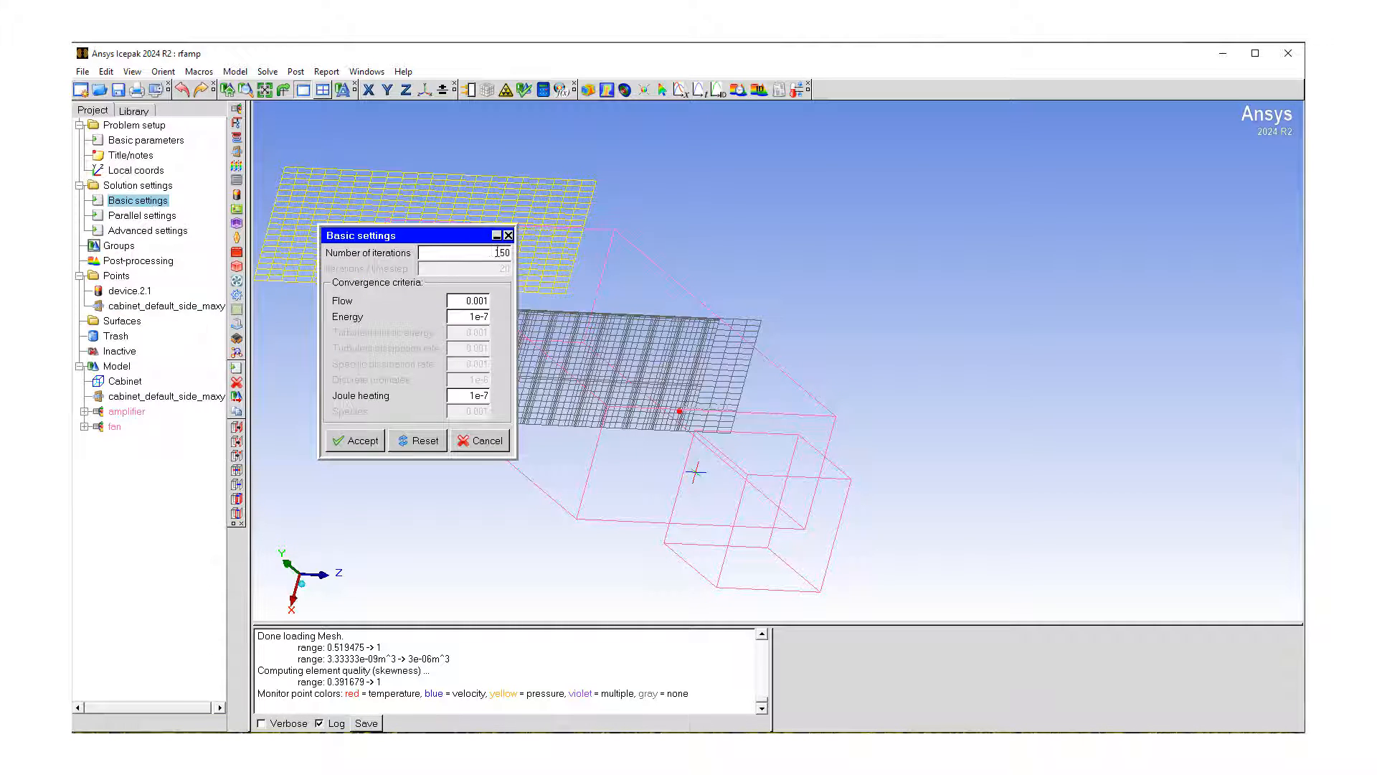
{"action": "left_click_drag", "start_coordinate": [491, 254], "coordinate": [513, 251]}
{"action": "type", "text": "300"}
{"action": "left_click", "coordinate": [354, 441]}
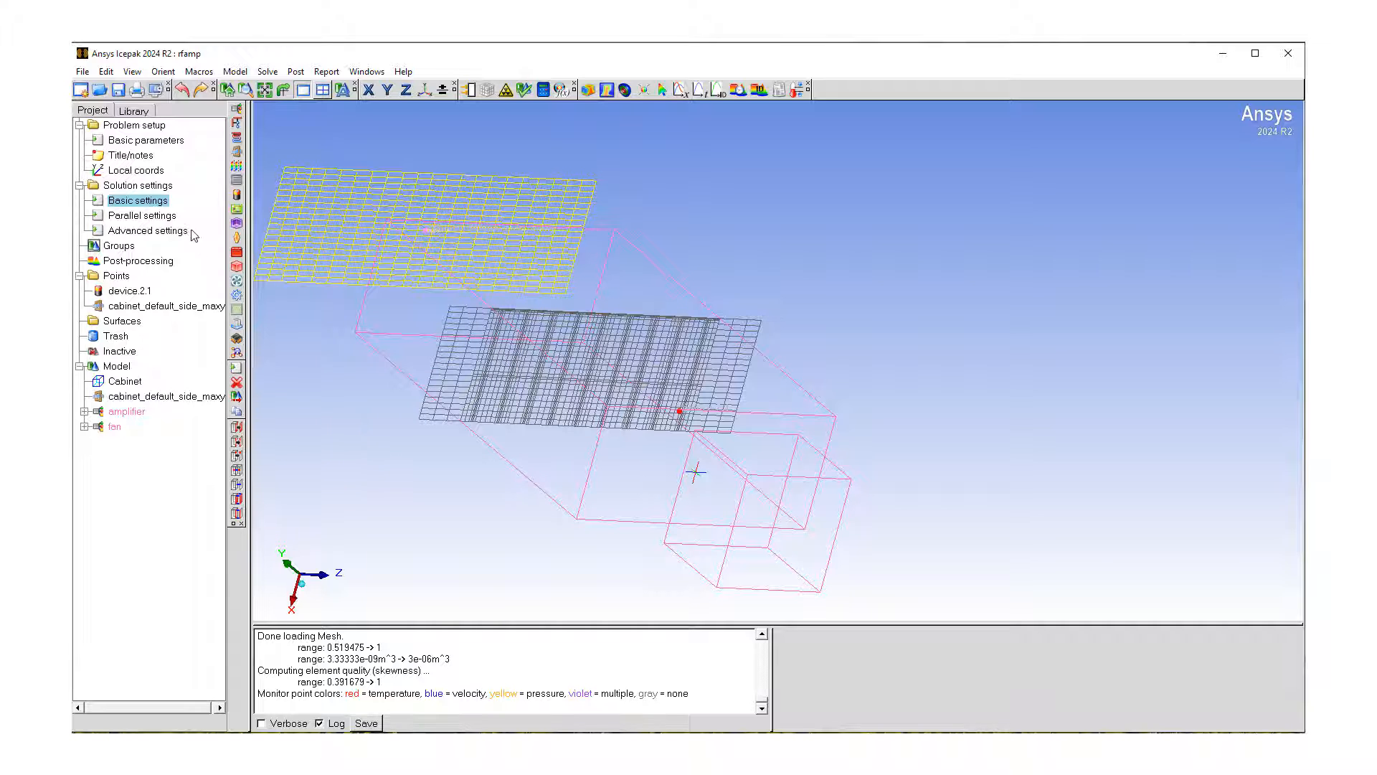
Configure the solver for parallel computing with 4 processors
{"action": "left_click", "coordinate": [138, 219]}
{"action": "double_click", "coordinate": [138, 218]}
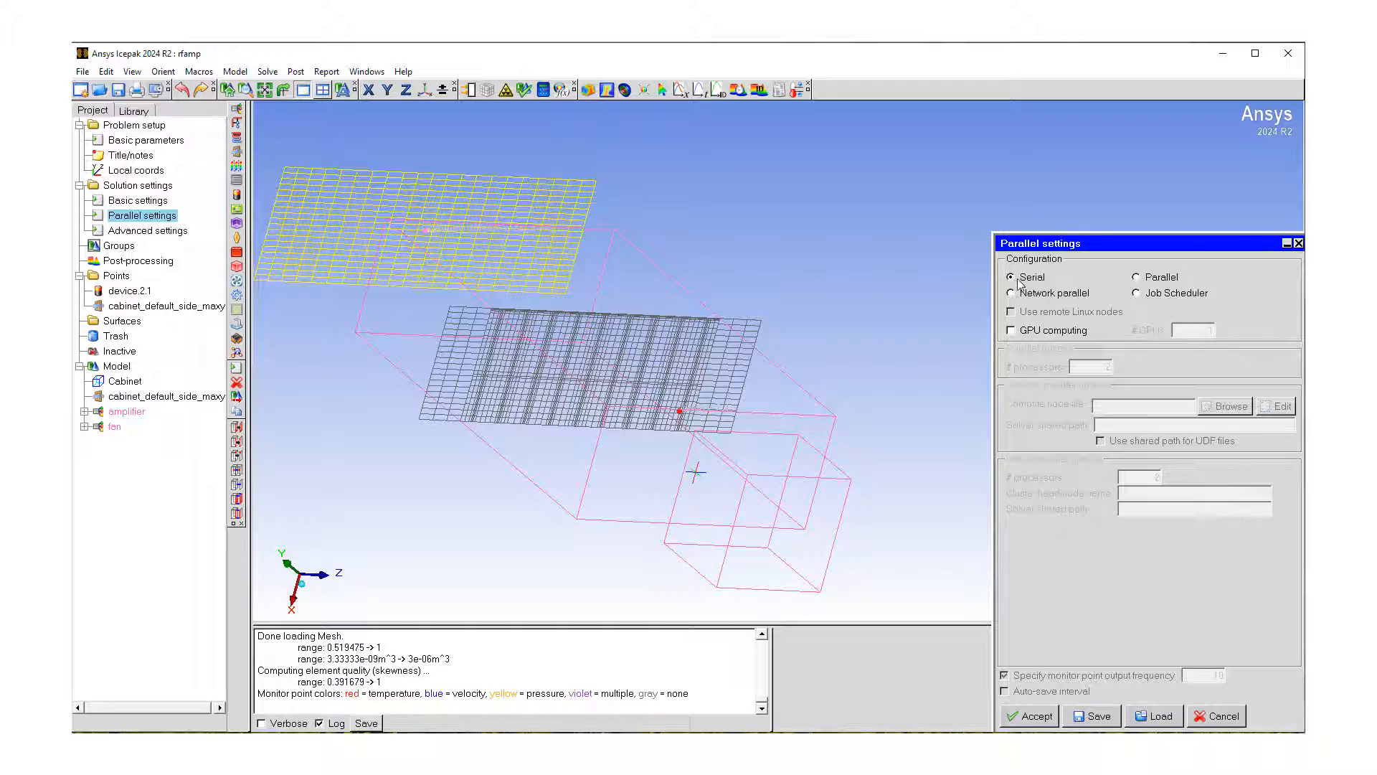
{"action": "left_click", "coordinate": [1137, 277]}
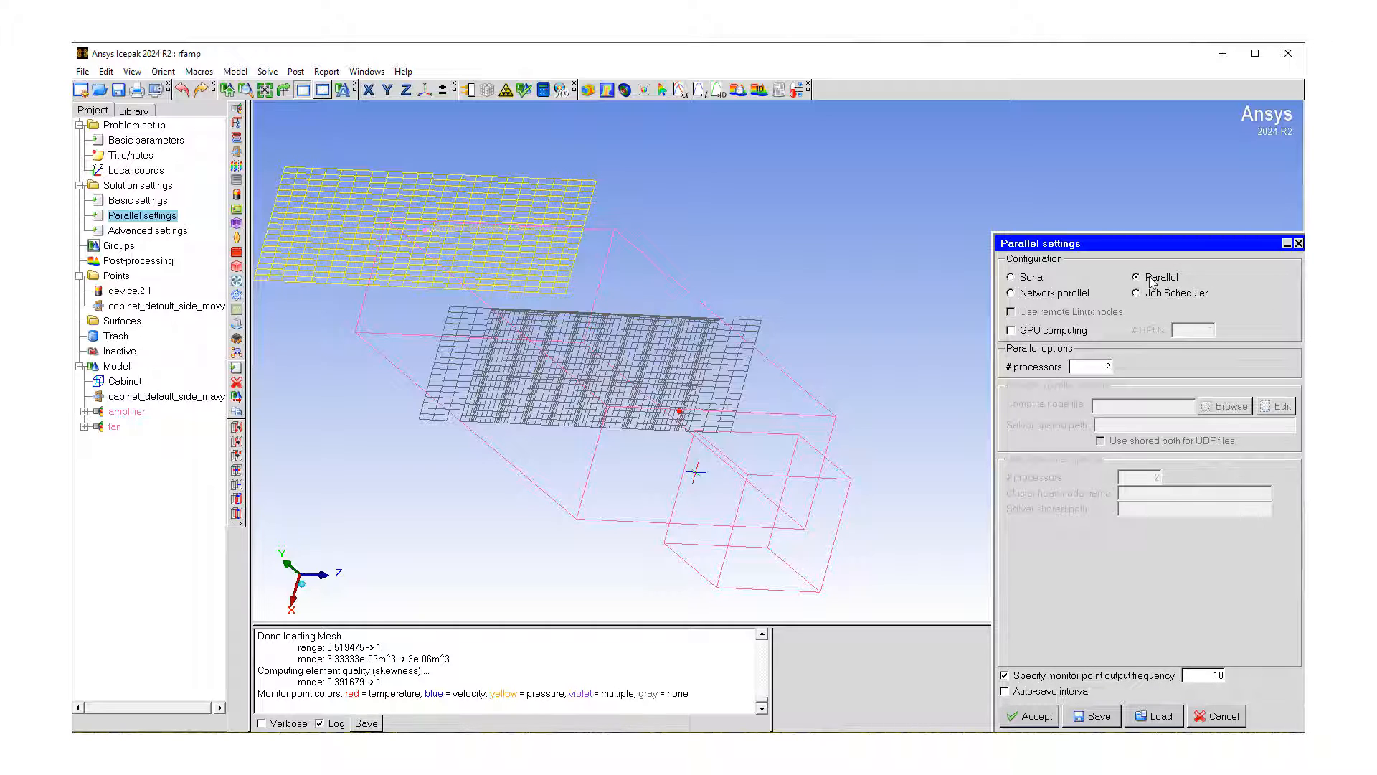
{"action": "double_click", "coordinate": [1116, 367]}
{"action": "type", "text": "4"}
{"action": "left_click", "coordinate": [1025, 721]}
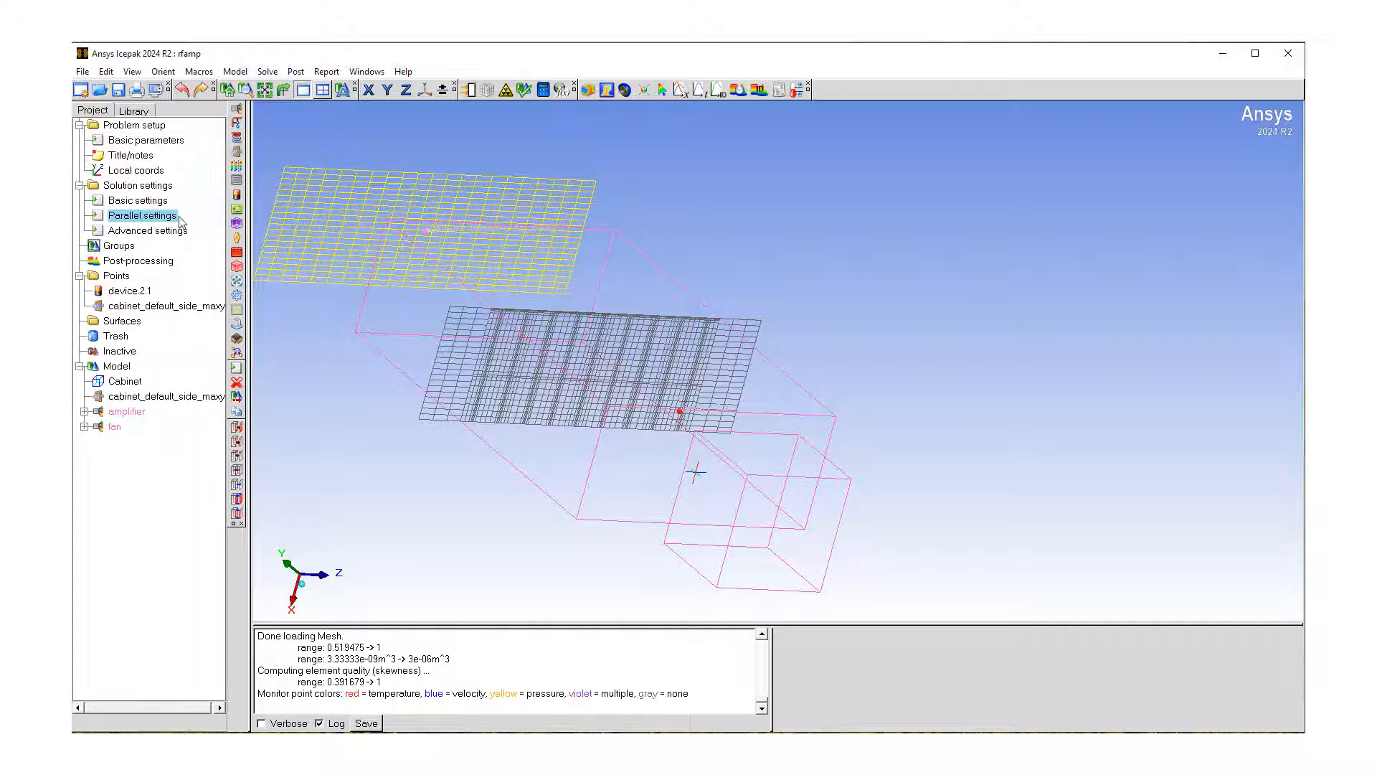
Review the advanced solver settings without changing them and check the model for problems
{"action": "double_click", "coordinate": [153, 231]}
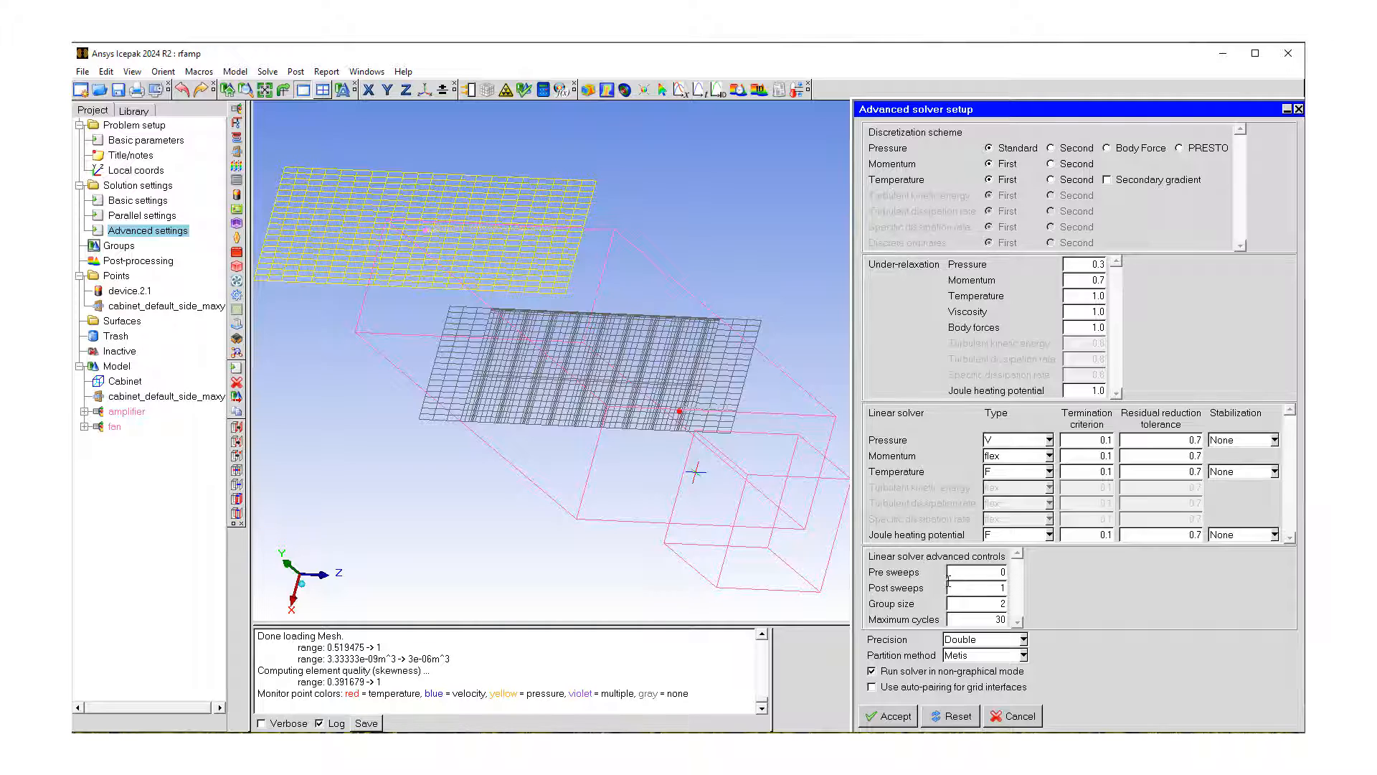
{"action": "left_click", "coordinate": [1008, 717]}
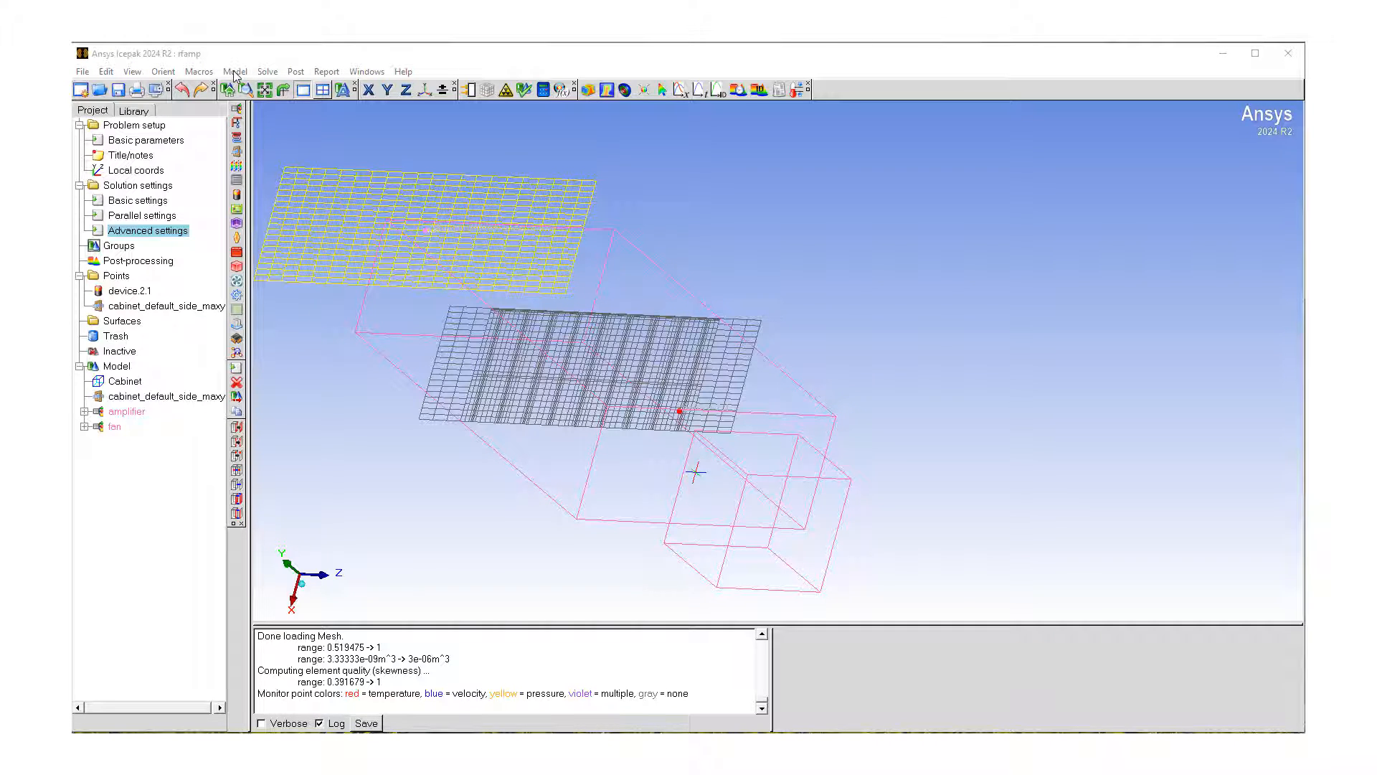
{"action": "left_click", "coordinate": [524, 91]}
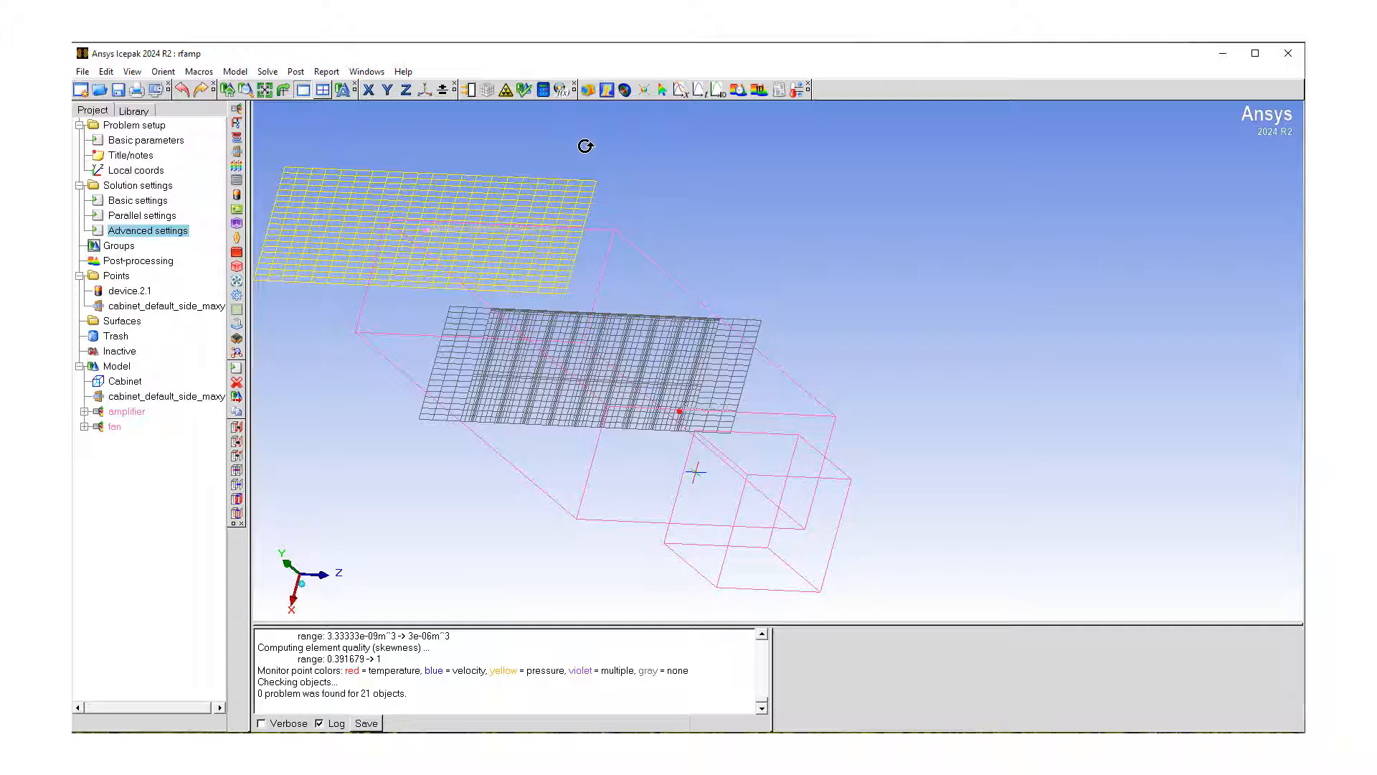
Start a new solution run with the solution ID rfamp00-base
{"action": "left_click", "coordinate": [544, 90]}
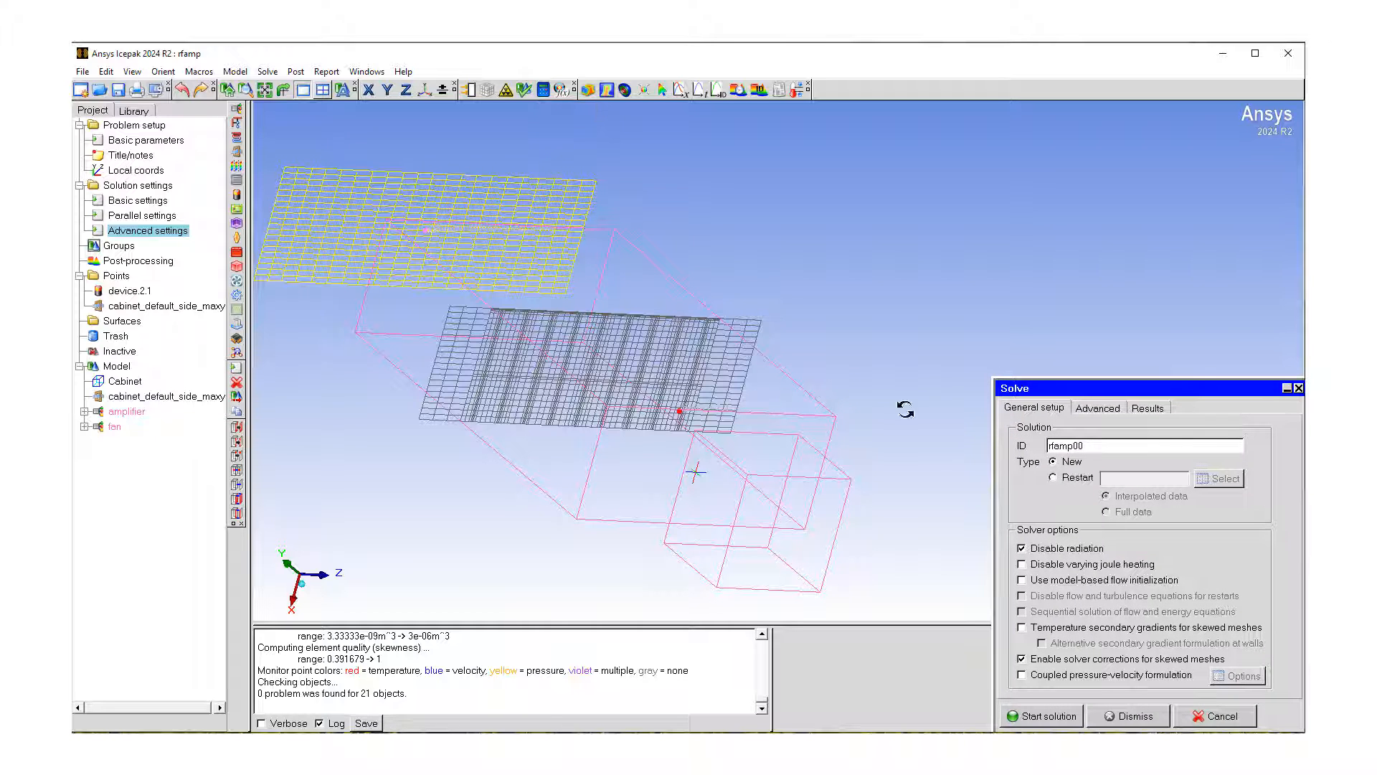
{"action": "left_click_drag", "start_coordinate": [1012, 385], "coordinate": [710, 264]}
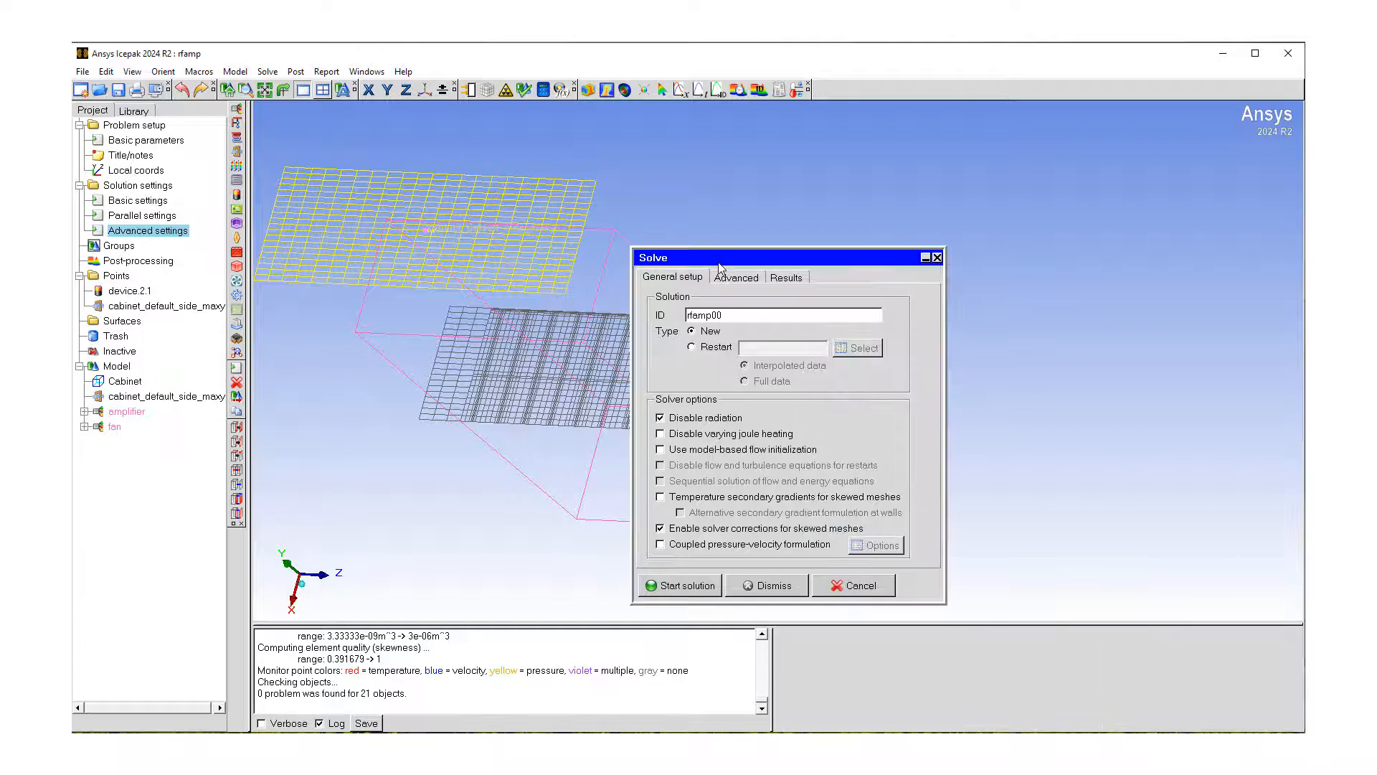
{"action": "left_click", "coordinate": [727, 315]}
{"action": "type", "text": "-base"}
{"action": "left_click", "coordinate": [681, 586]}
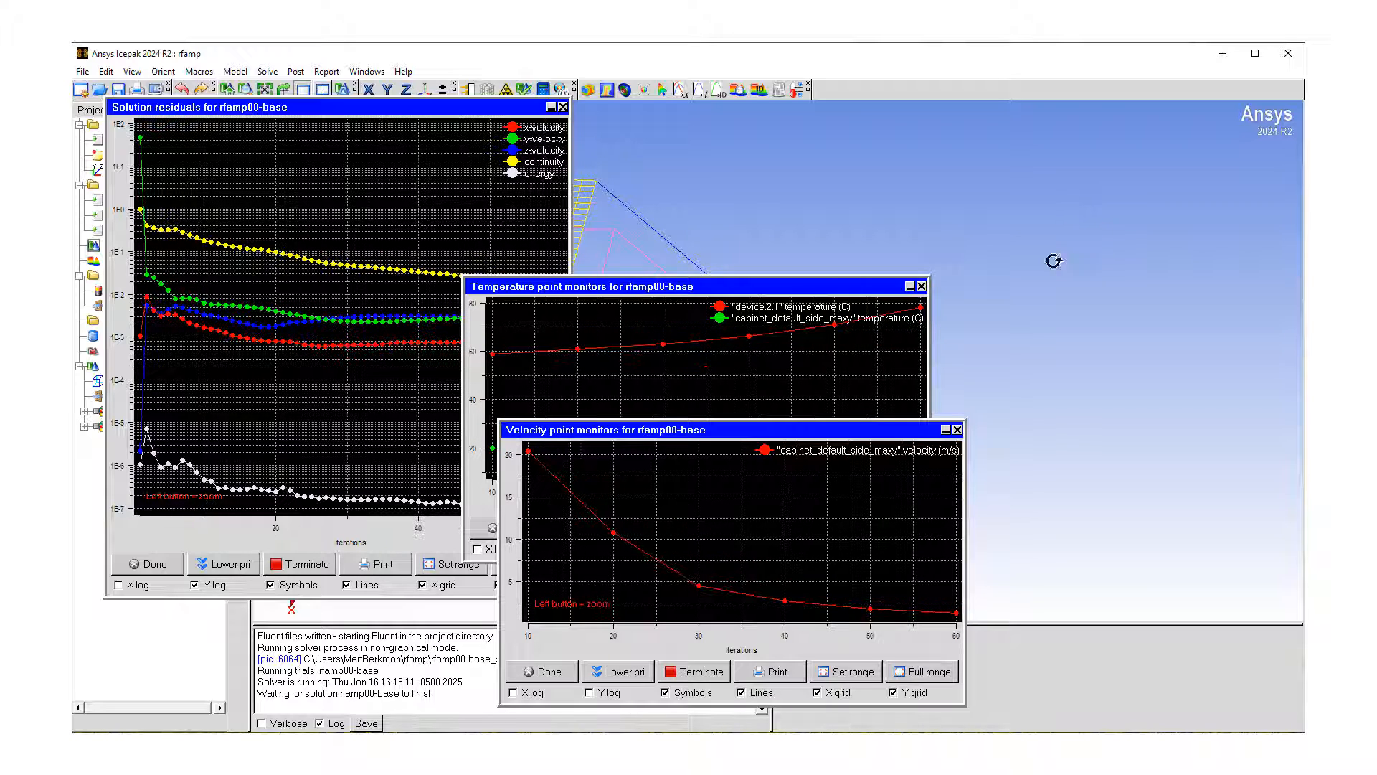
Lay out the temperature and velocity monitor plots clear of the residuals plot to follow convergence, and close the plots
{"action": "left_click_drag", "start_coordinate": [664, 290], "coordinate": [905, 141]}
{"action": "left_click_drag", "start_coordinate": [643, 441], "coordinate": [848, 443]}
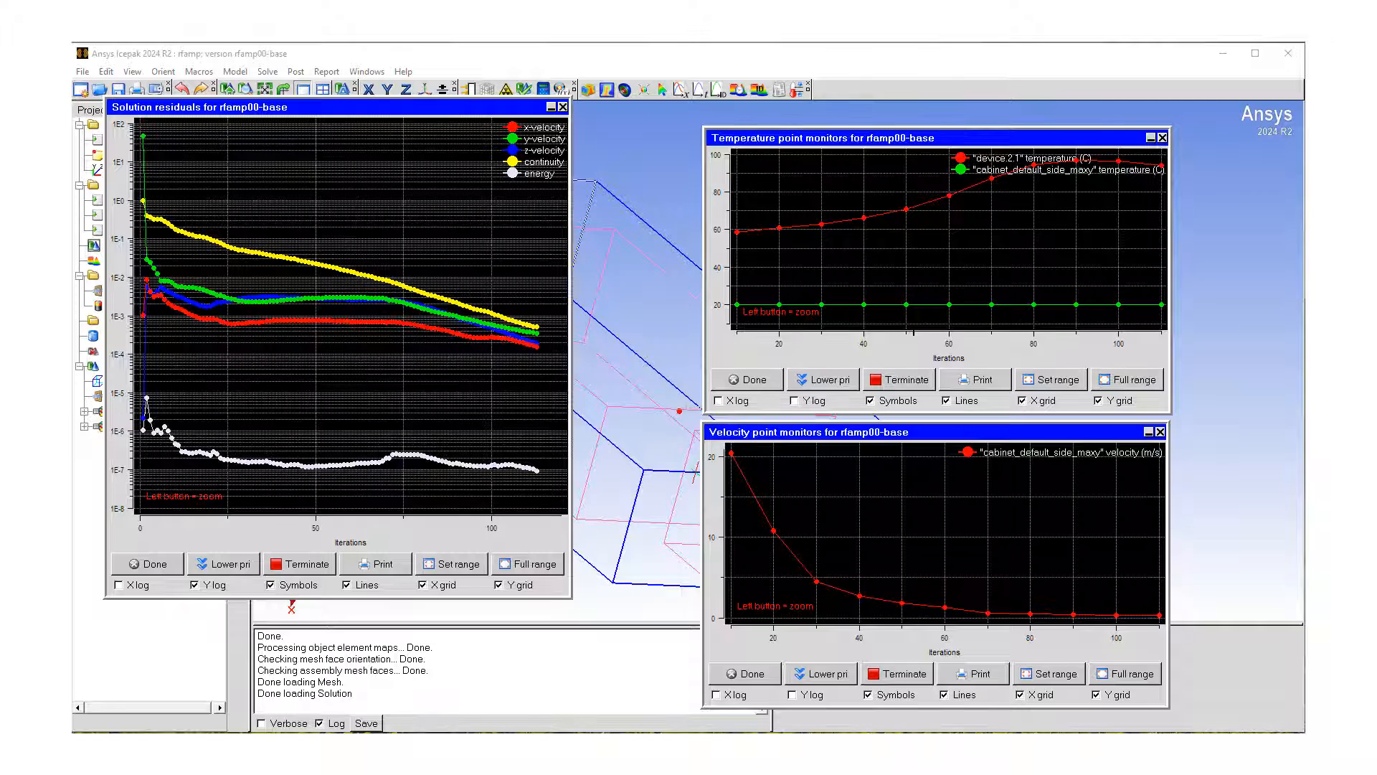
{"action": "left_click", "coordinate": [749, 380]}
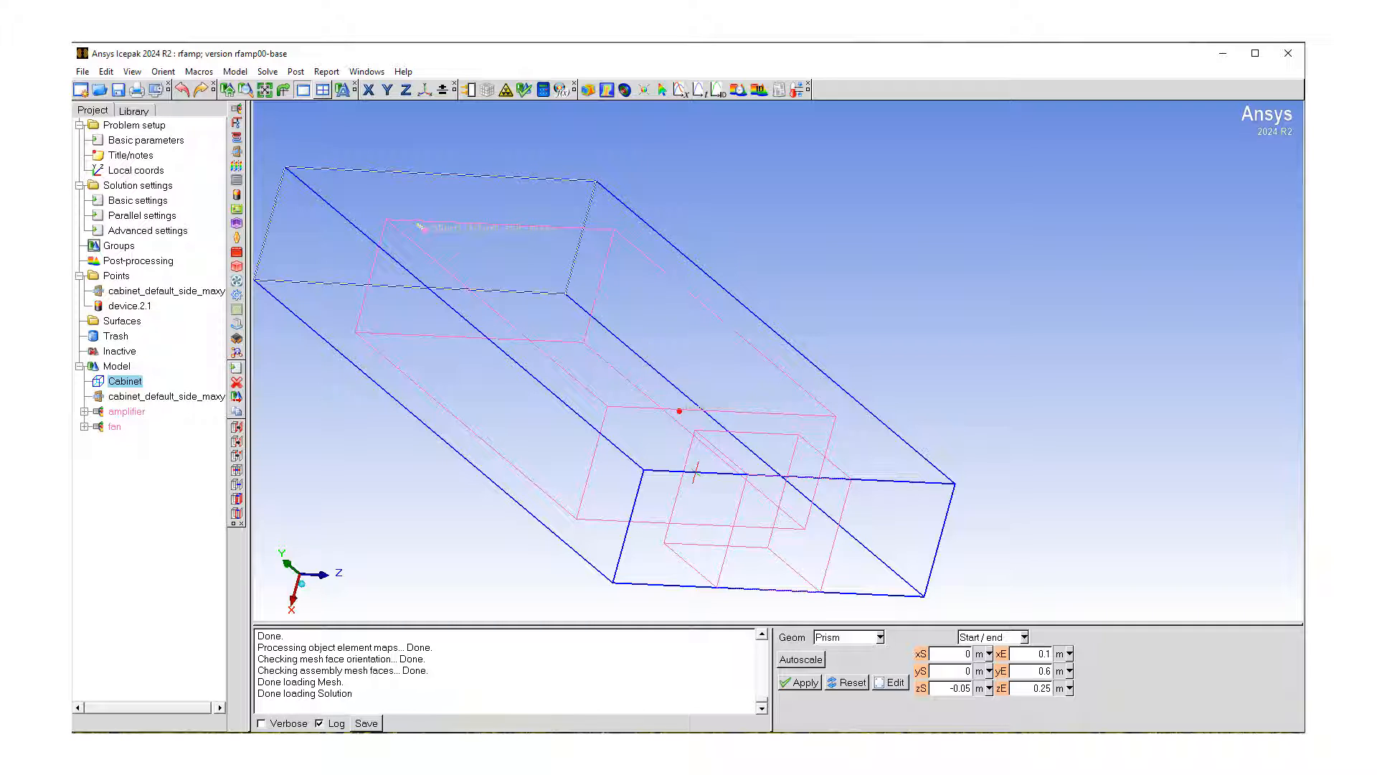
Review the power and temperature values of all objects against the default temperature limit
{"action": "left_click", "coordinate": [295, 72]}
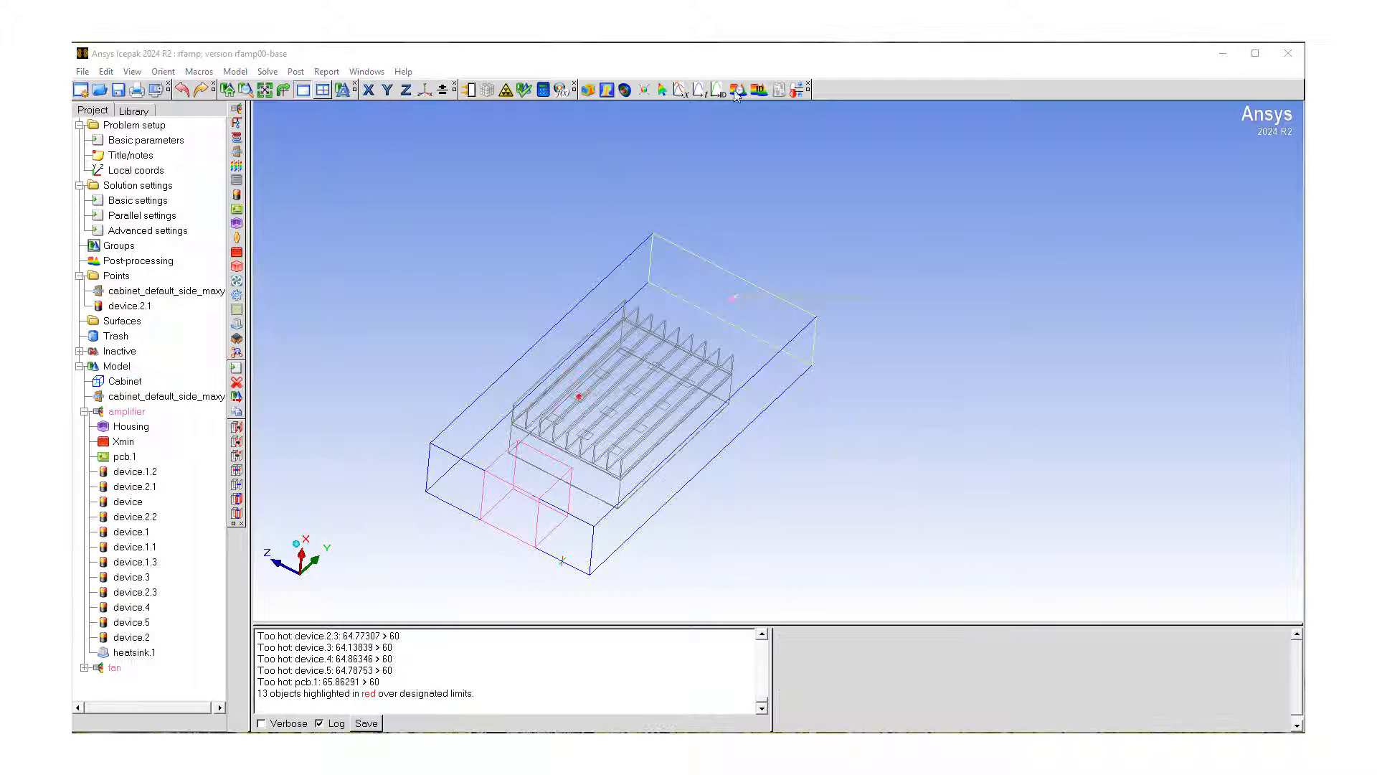
{"action": "left_click", "coordinate": [295, 72]}
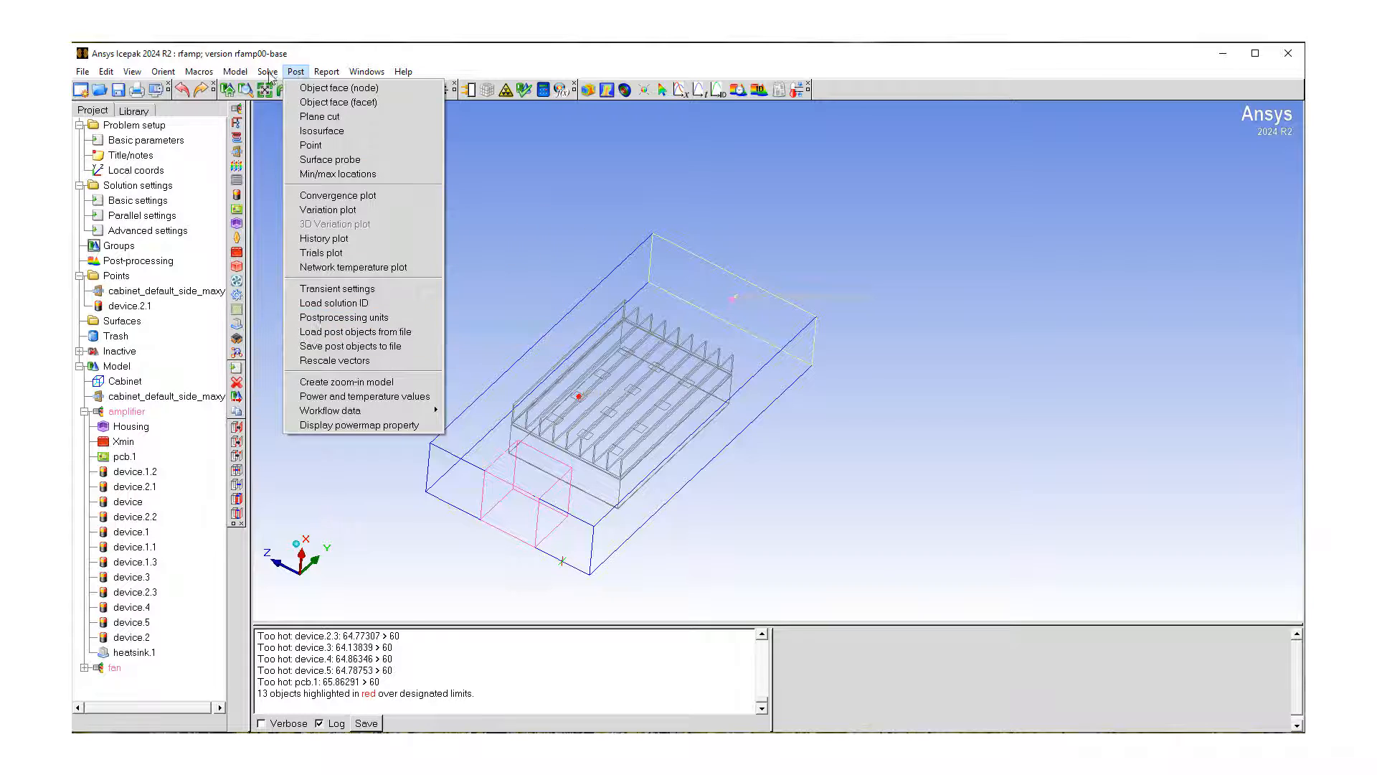
{"action": "left_click", "coordinate": [318, 400]}
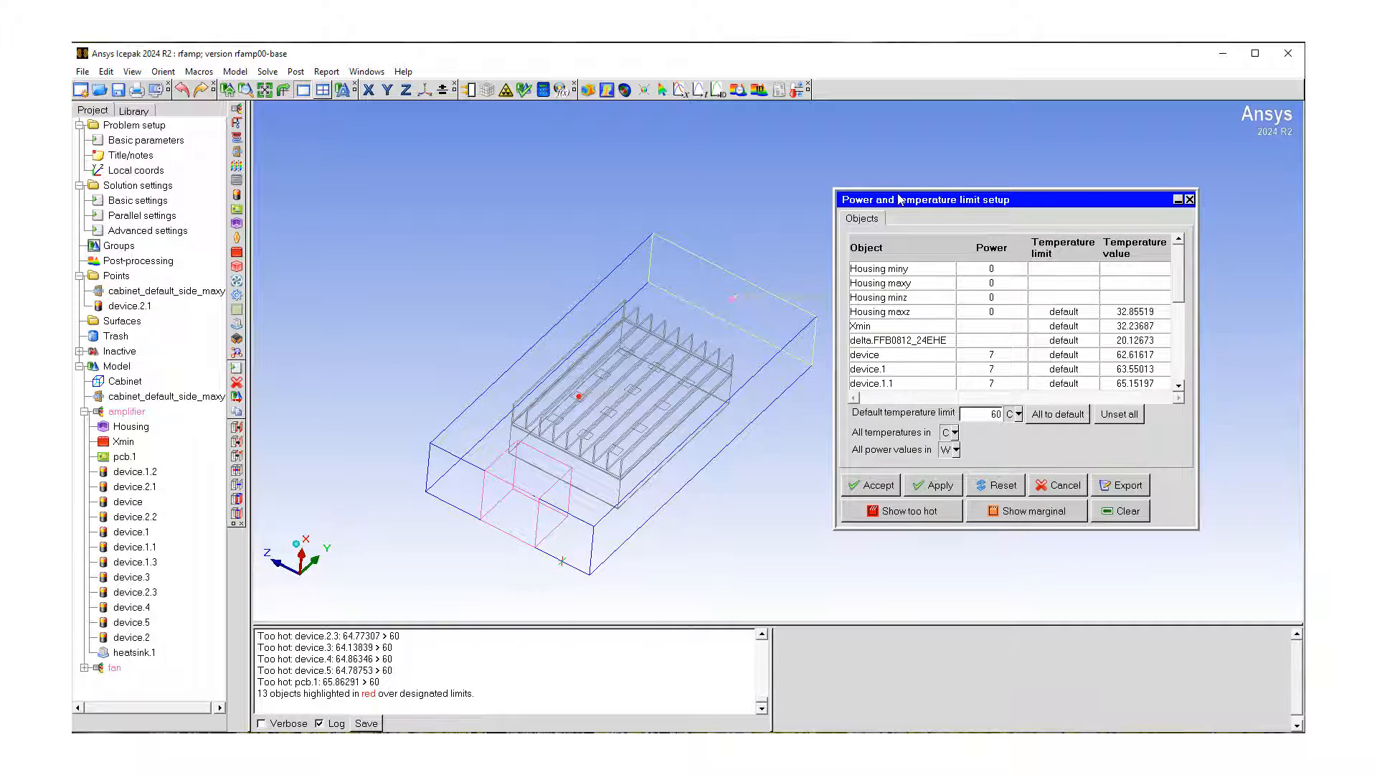
{"action": "left_click_drag", "start_coordinate": [899, 200], "coordinate": [908, 195]}
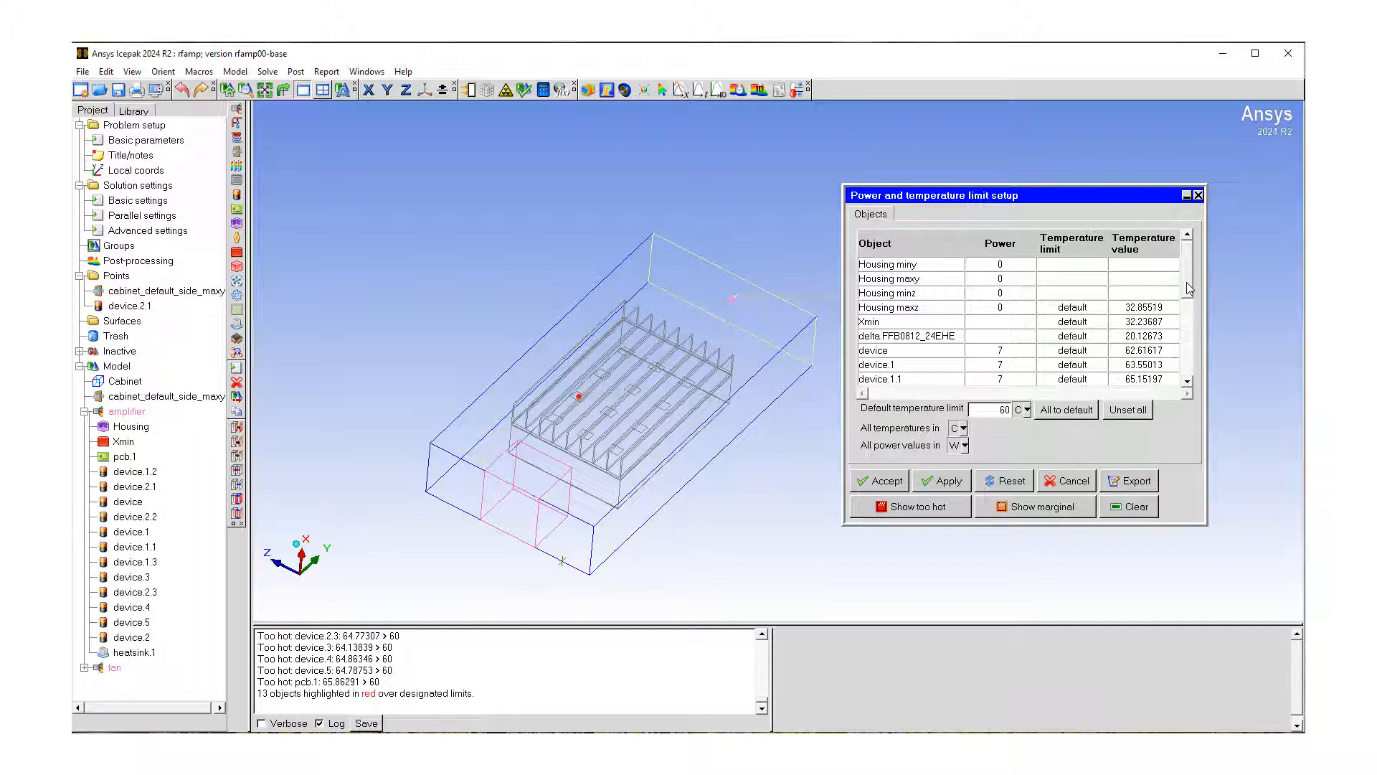
{"action": "left_click_drag", "start_coordinate": [1187, 282], "coordinate": [1195, 324]}
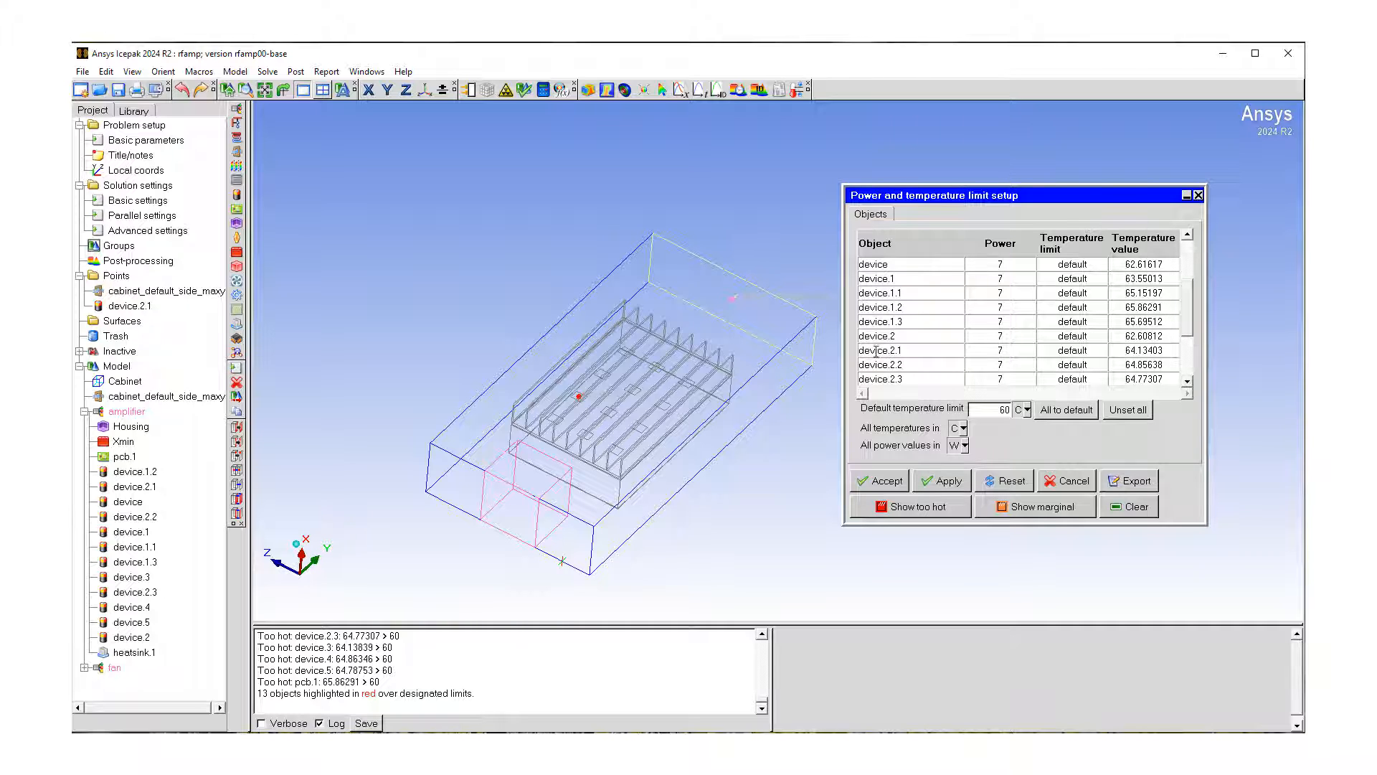
{"action": "mouse_move", "coordinate": [1186, 315]}
{"action": "left_mouse_down"}
{"action": "mouse_move", "coordinate": [1191, 351]}
{"action": "mouse_move", "coordinate": [1195, 285]}
{"action": "mouse_move", "coordinate": [1192, 297]}
{"action": "left_mouse_up"}
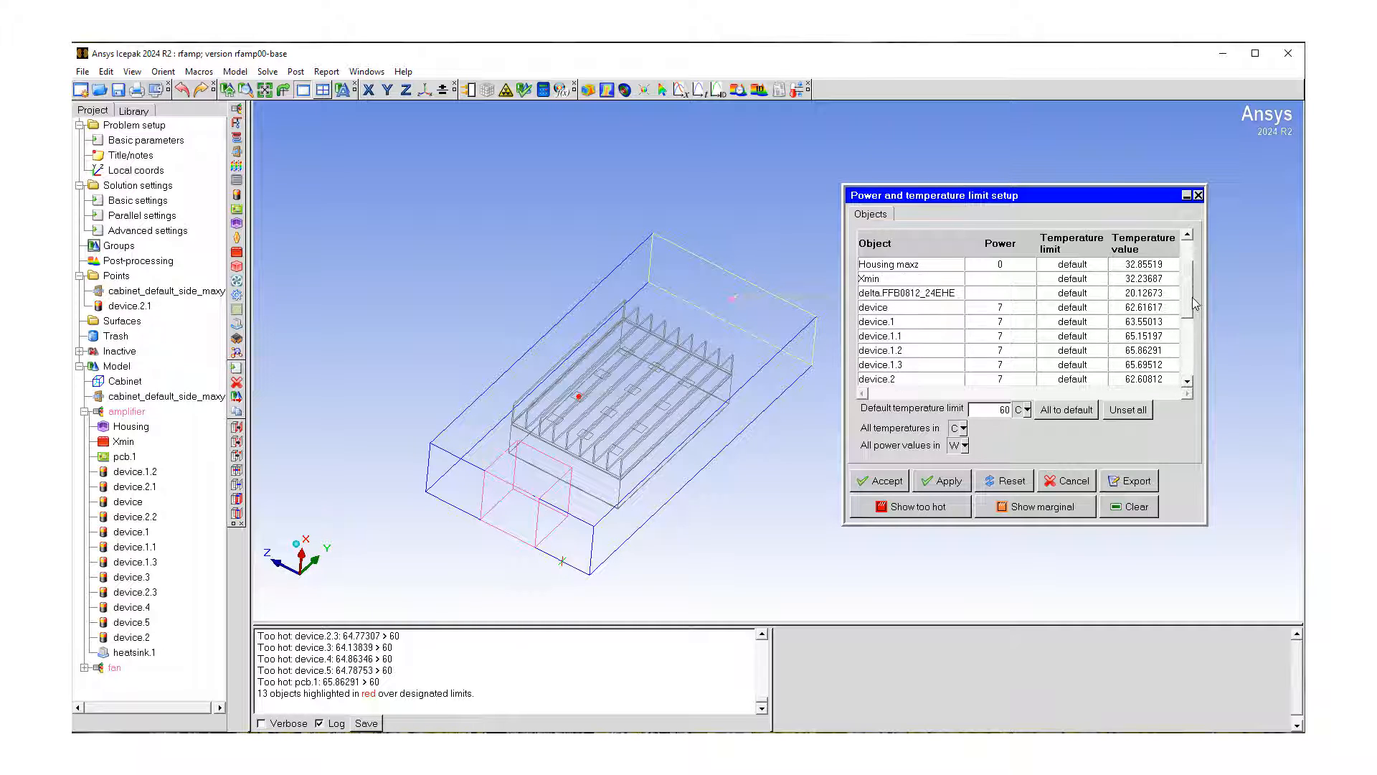
Highlight the objects that are too hot, inspect them in the model, and accept the power and temperature limit setup
{"action": "left_click", "coordinate": [930, 511]}
{"action": "left_click_drag", "start_coordinate": [595, 424], "coordinate": [744, 409]}
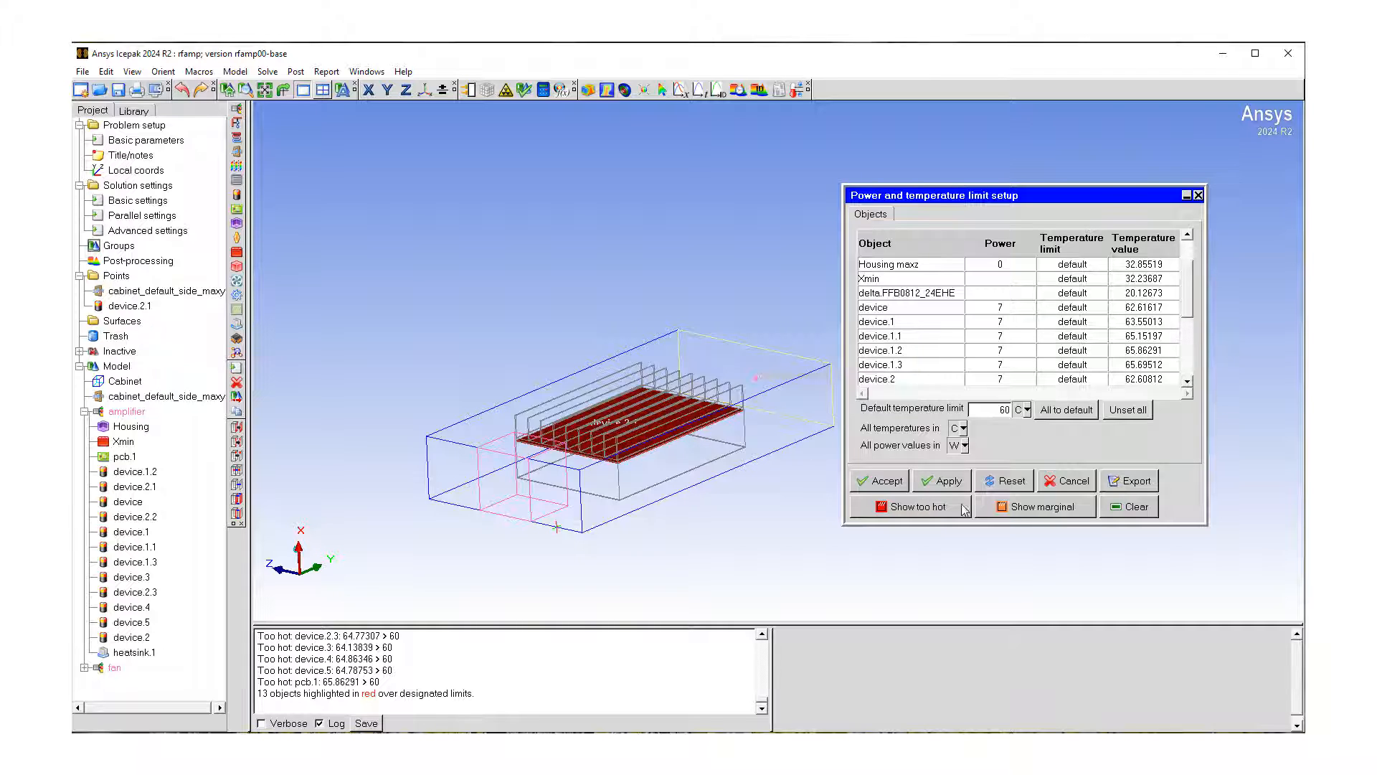
{"action": "left_click", "coordinate": [883, 486]}
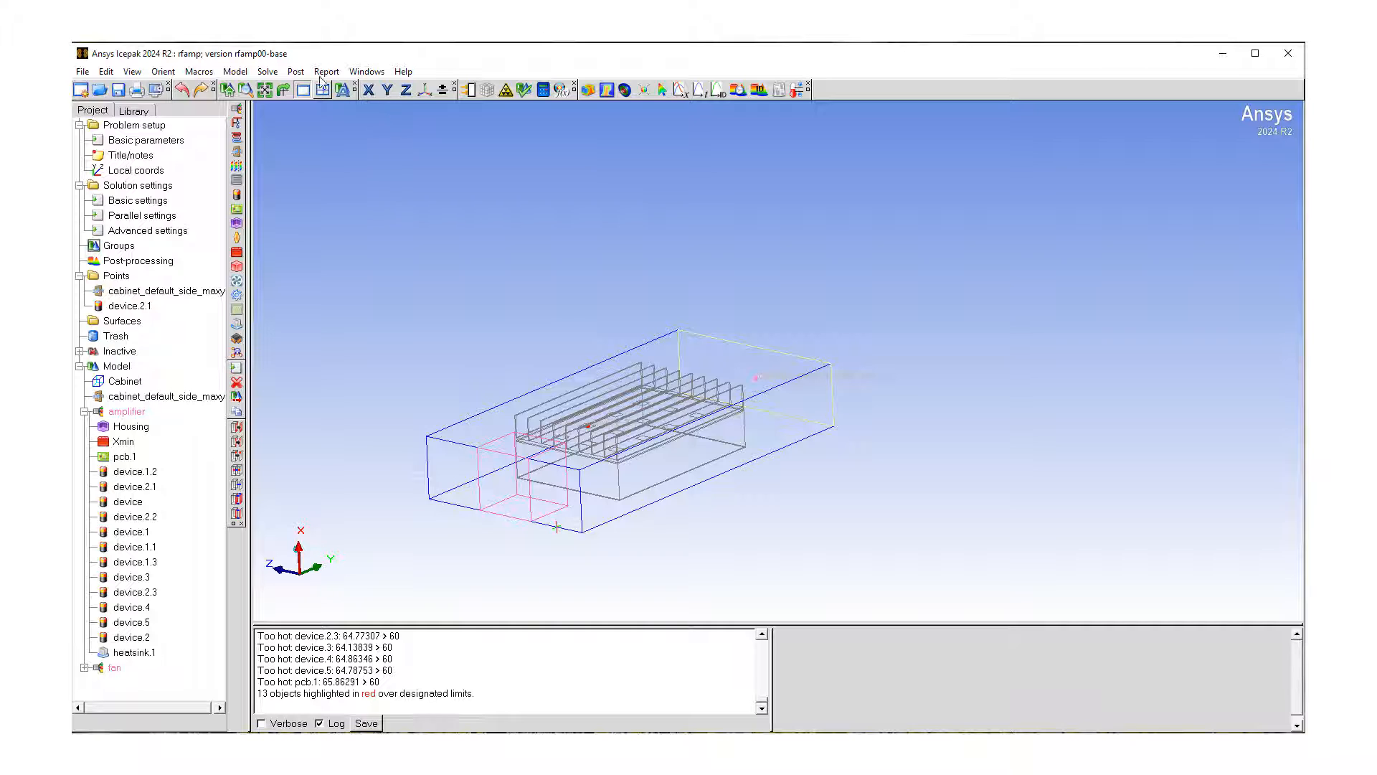
Set up a new object face post-processing item on the whole heatsink.1 object
{"action": "left_click", "coordinate": [296, 72]}
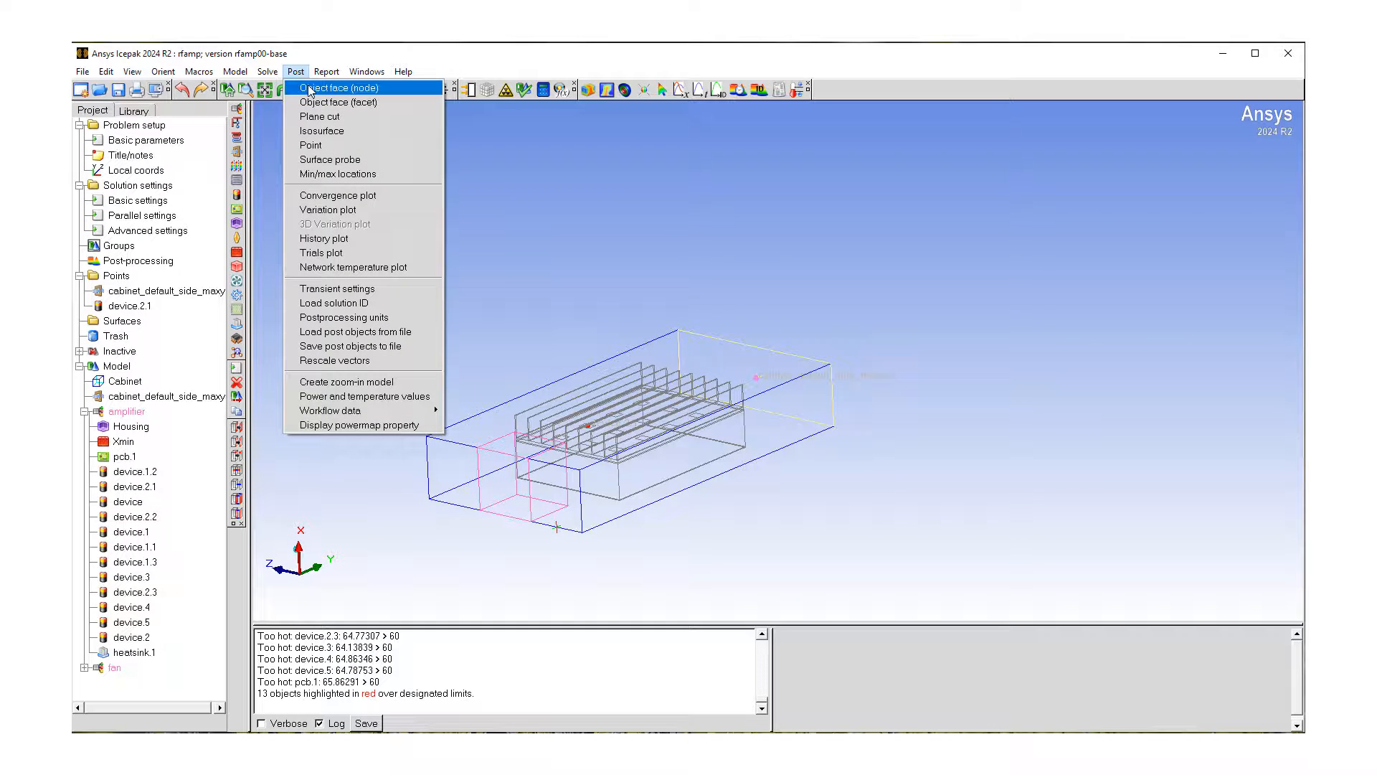
{"action": "left_click", "coordinate": [540, 162]}
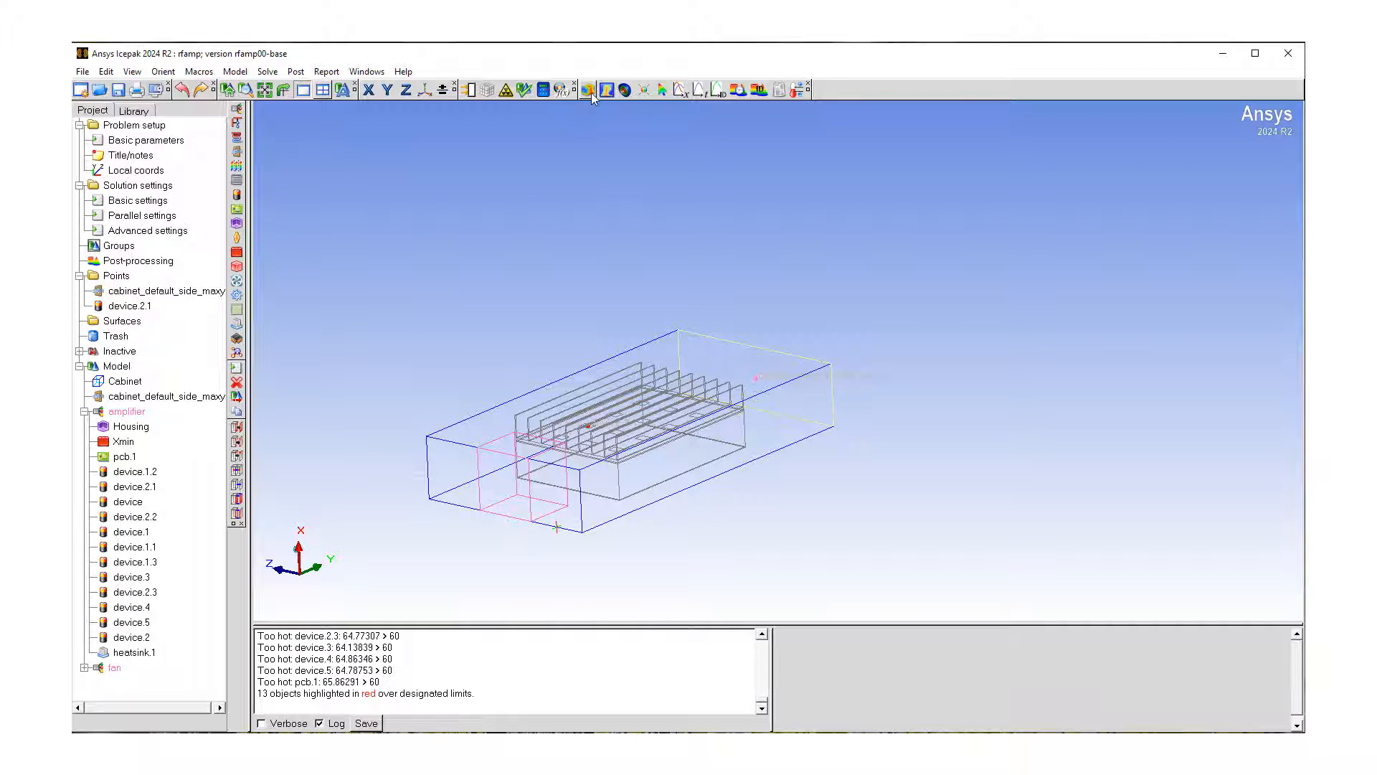
{"action": "left_click", "coordinate": [591, 91]}
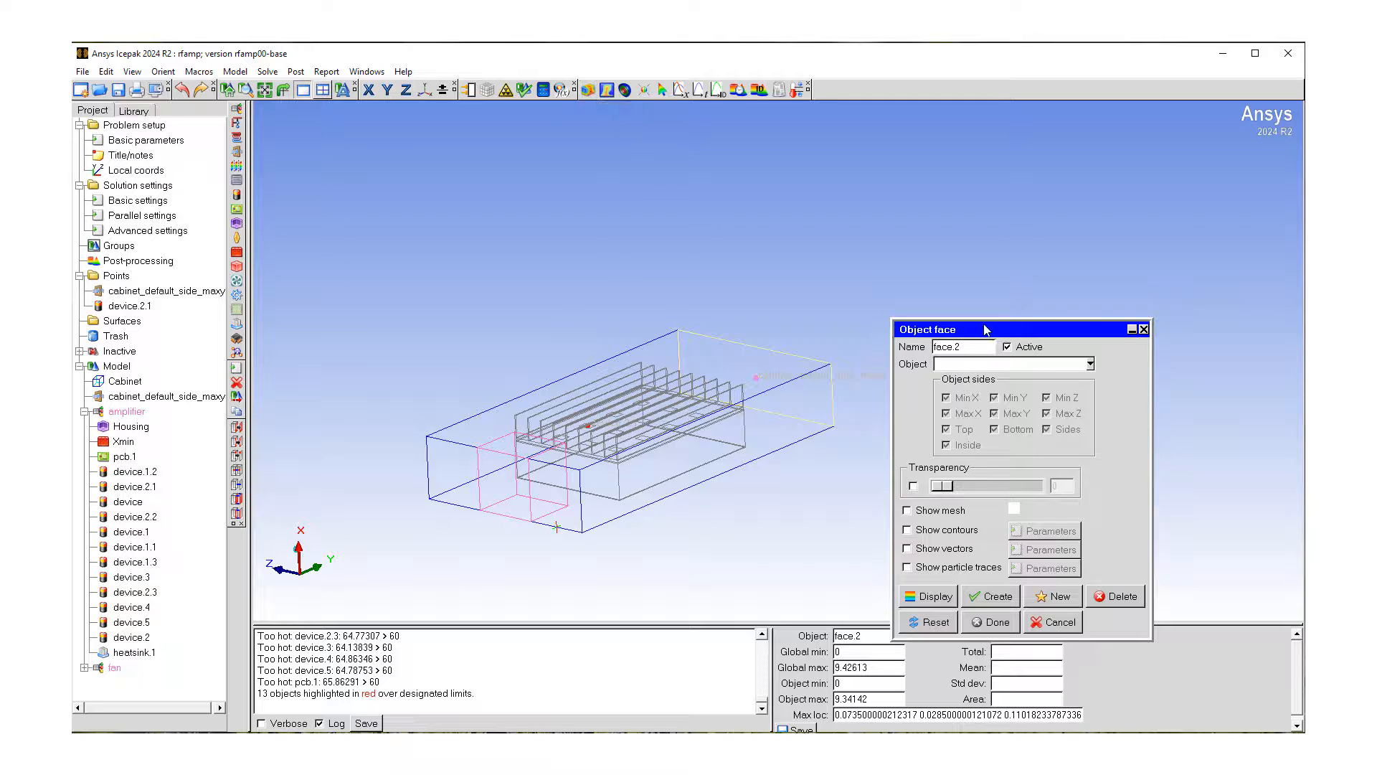
{"action": "left_click_drag", "start_coordinate": [985, 329], "coordinate": [978, 301]}
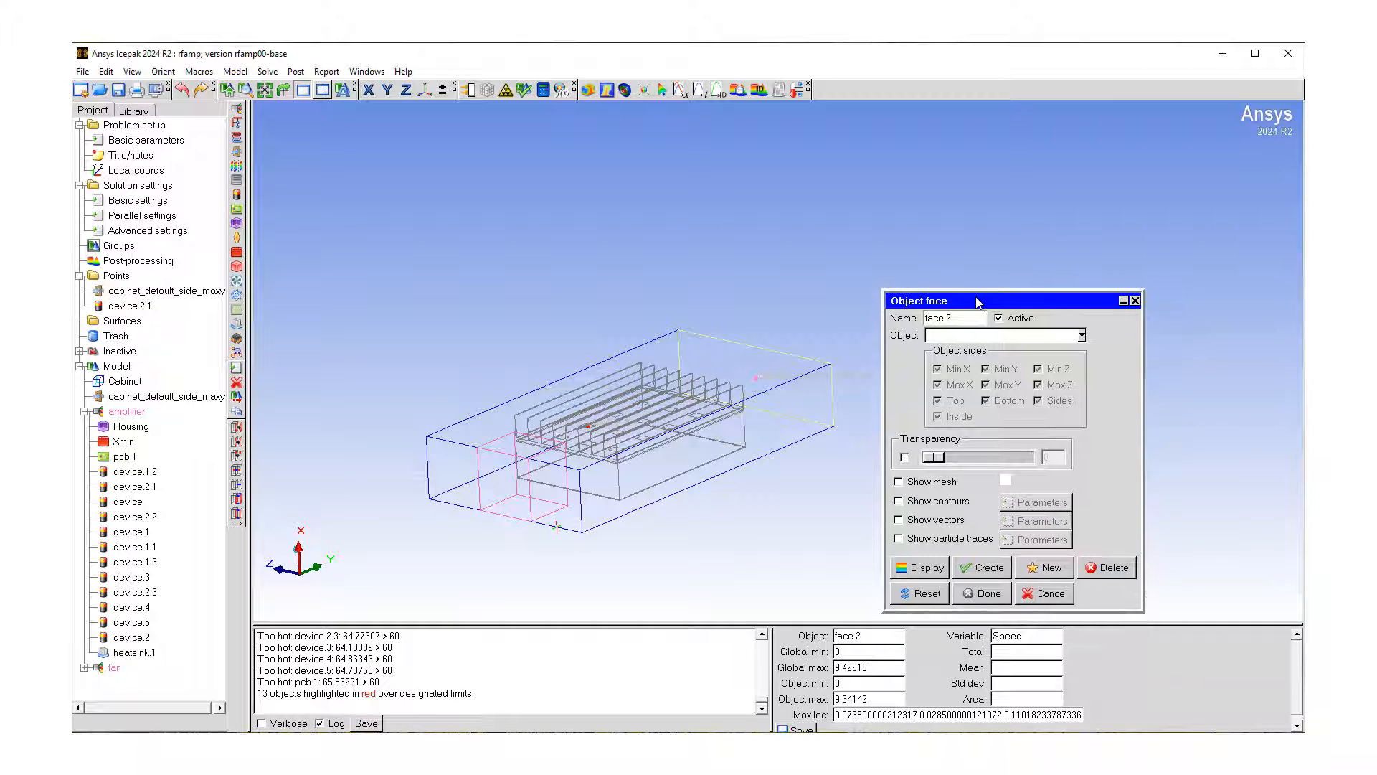
{"action": "left_click", "coordinate": [1081, 335]}
{"action": "scroll", "coordinate": [1018, 434], "scroll_direction": "down", "scroll_amount": 5}
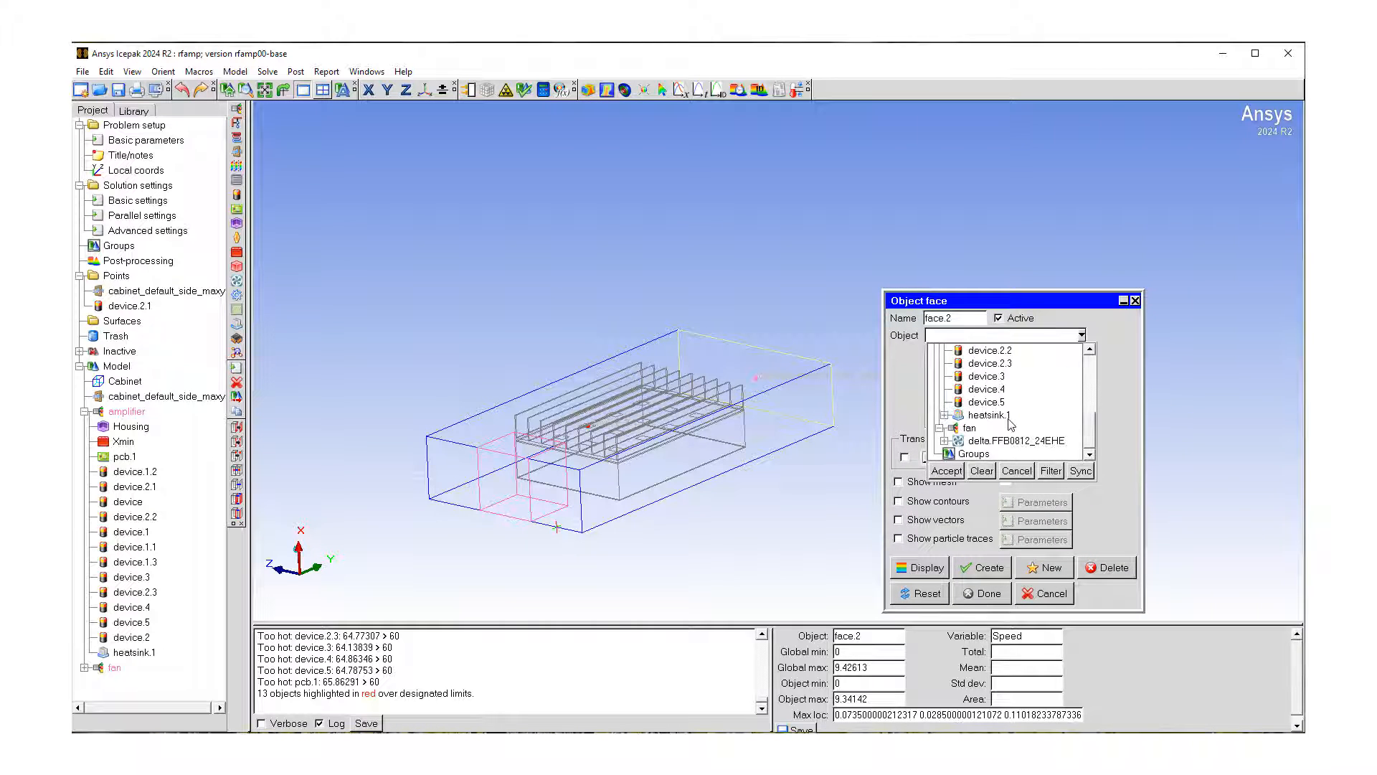
{"action": "left_click", "coordinate": [993, 416]}
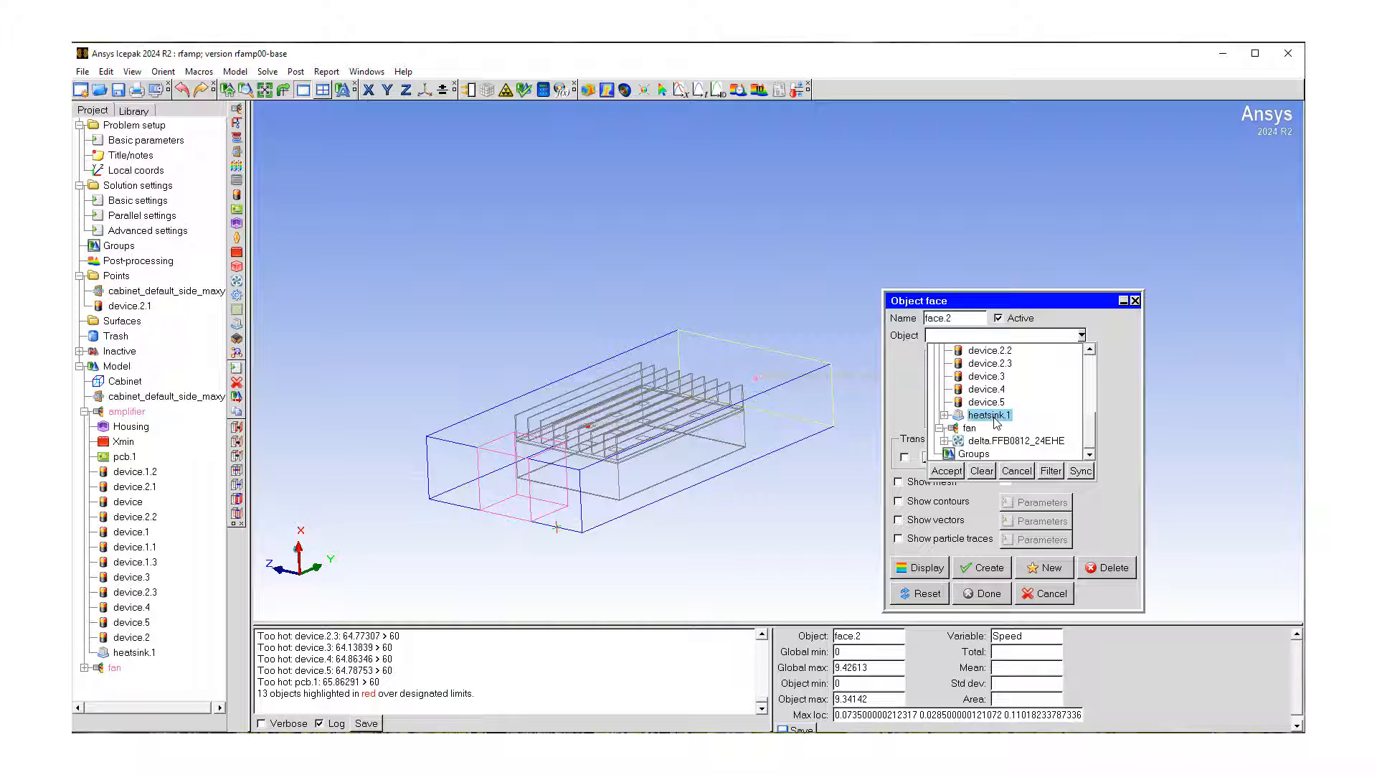
{"action": "left_click", "coordinate": [945, 416]}
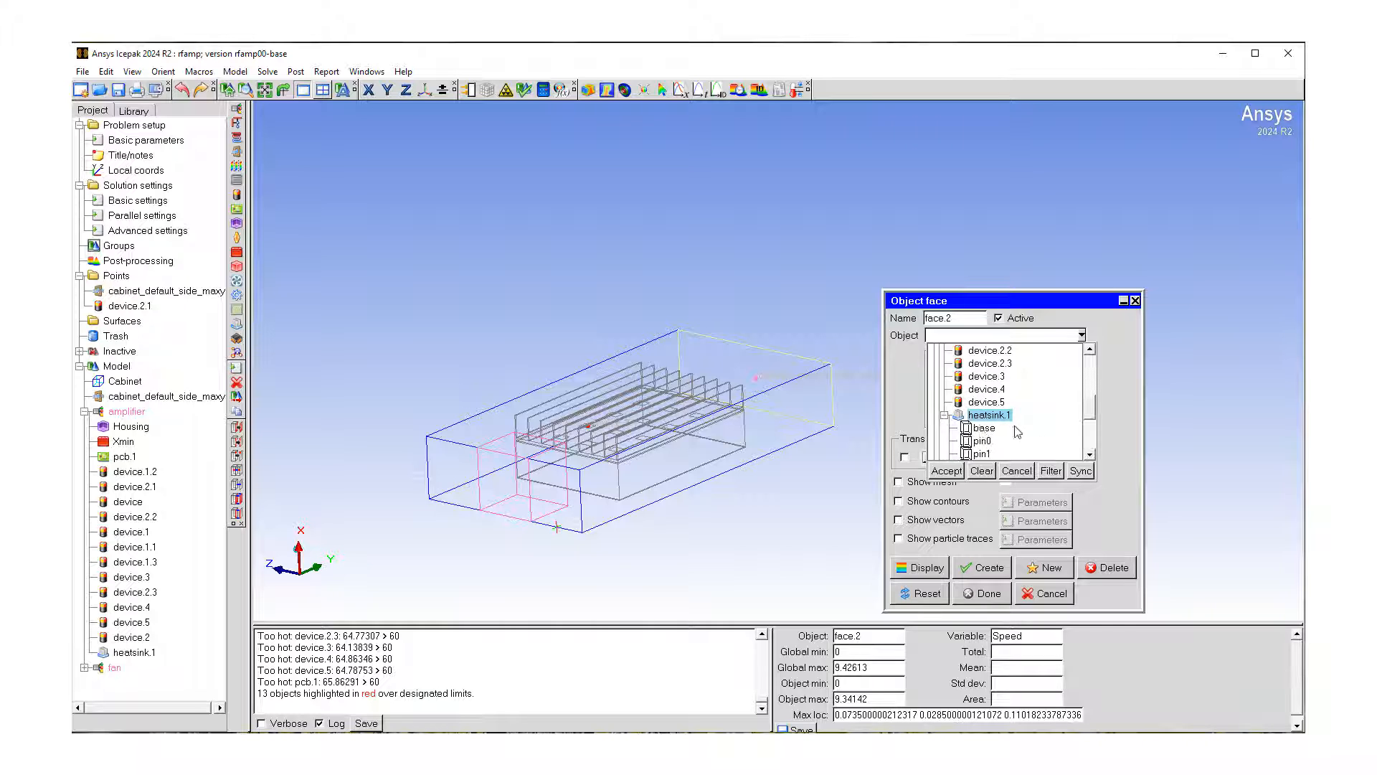
{"action": "scroll", "coordinate": [1042, 428], "scroll_direction": "down", "scroll_amount": 1}
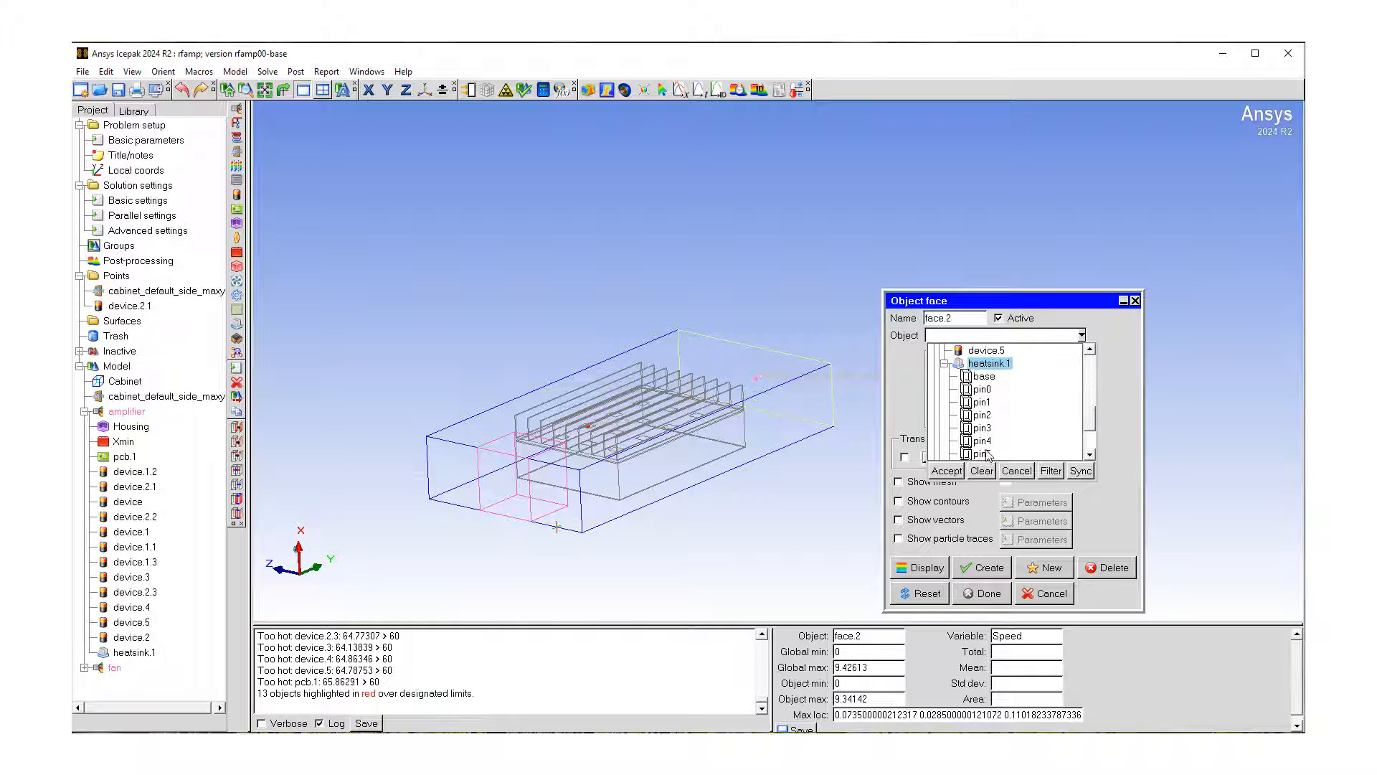
{"action": "left_click", "coordinate": [948, 472]}
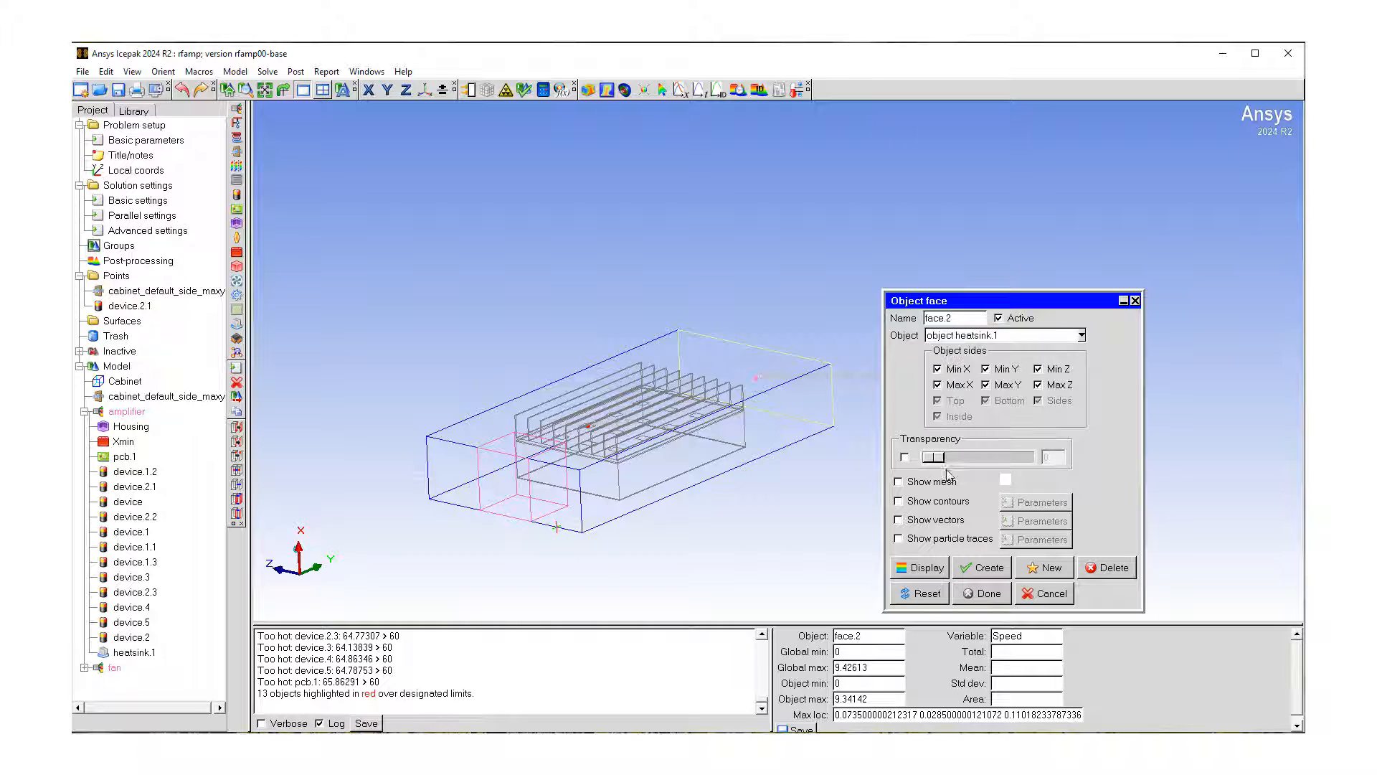
Show temperature contours on the heatsink.1 face, with color levels calculated from this object, and apply them
{"action": "left_click", "coordinate": [899, 501]}
{"action": "left_click", "coordinate": [1022, 502]}
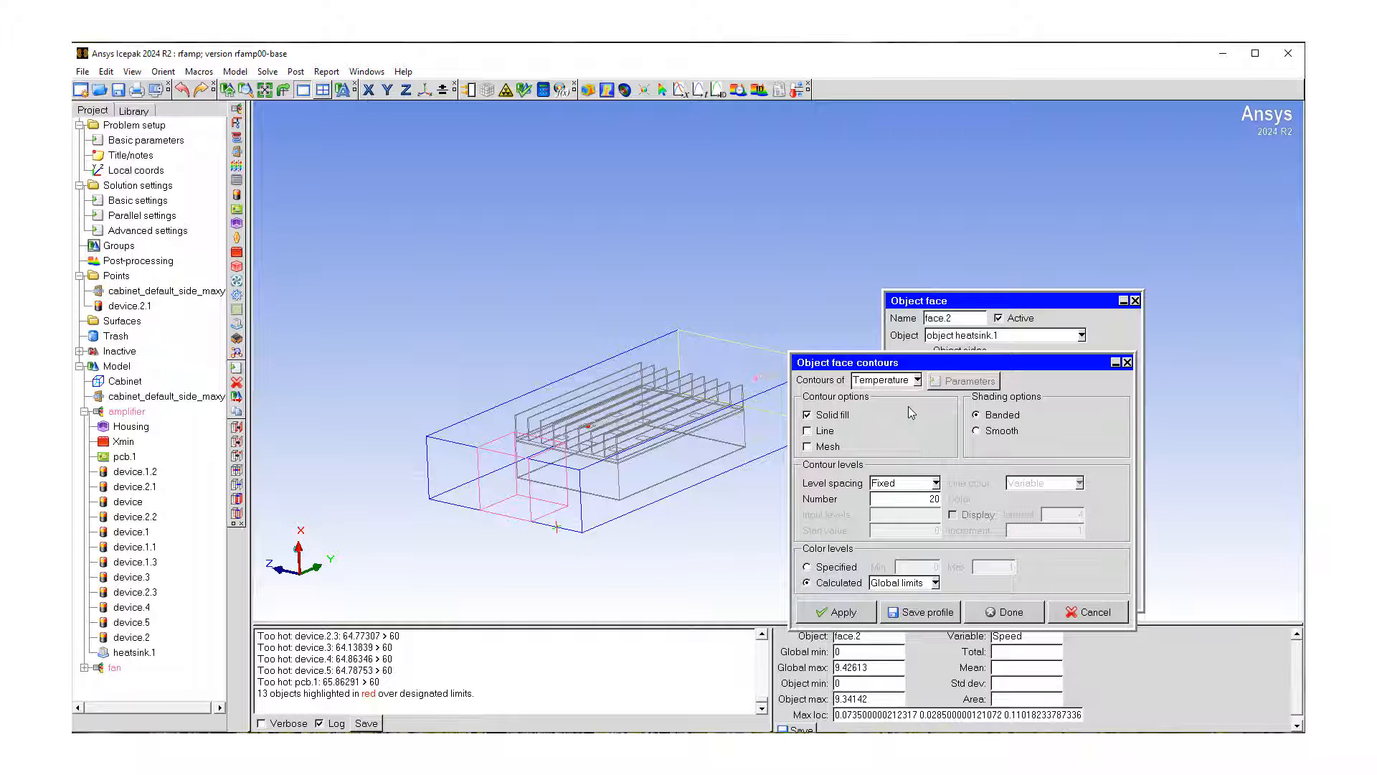
{"action": "left_click", "coordinate": [918, 380]}
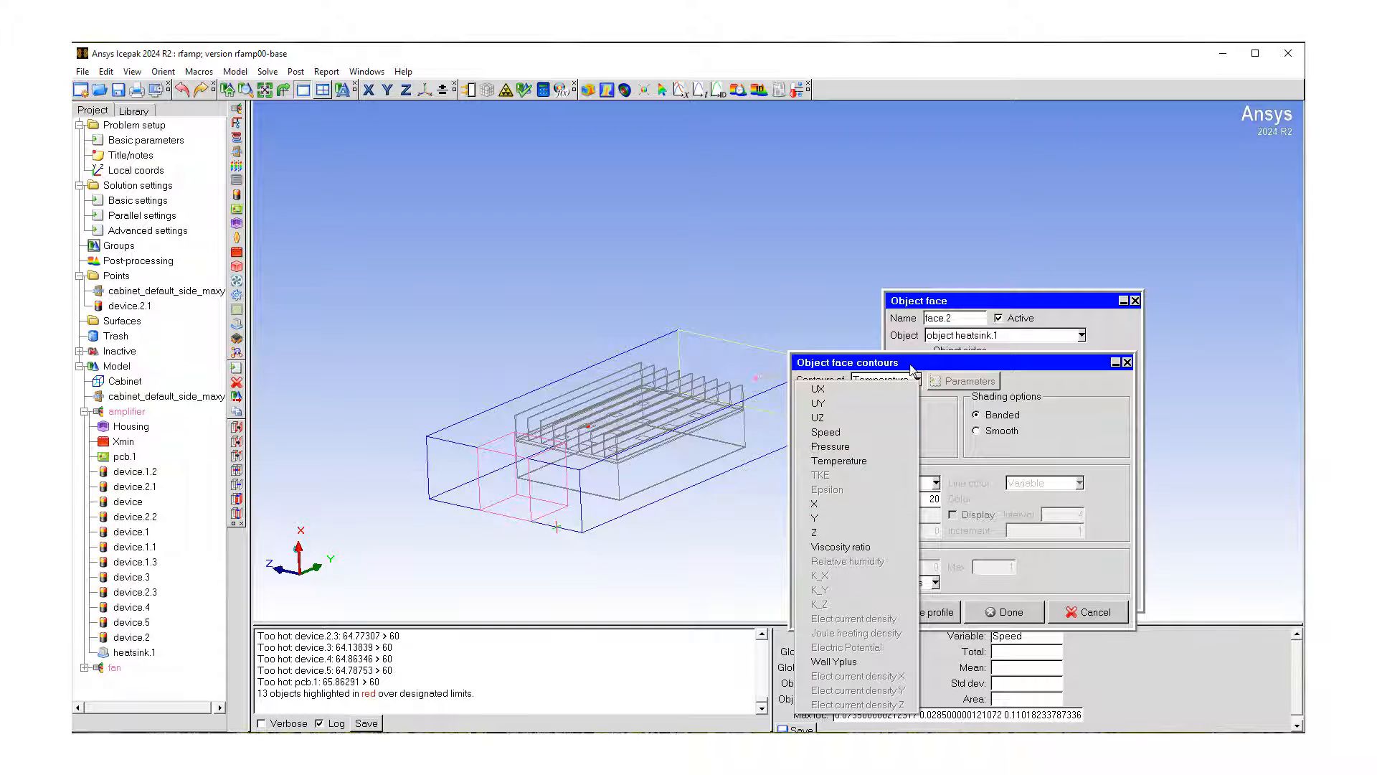
{"action": "left_click", "coordinate": [900, 382]}
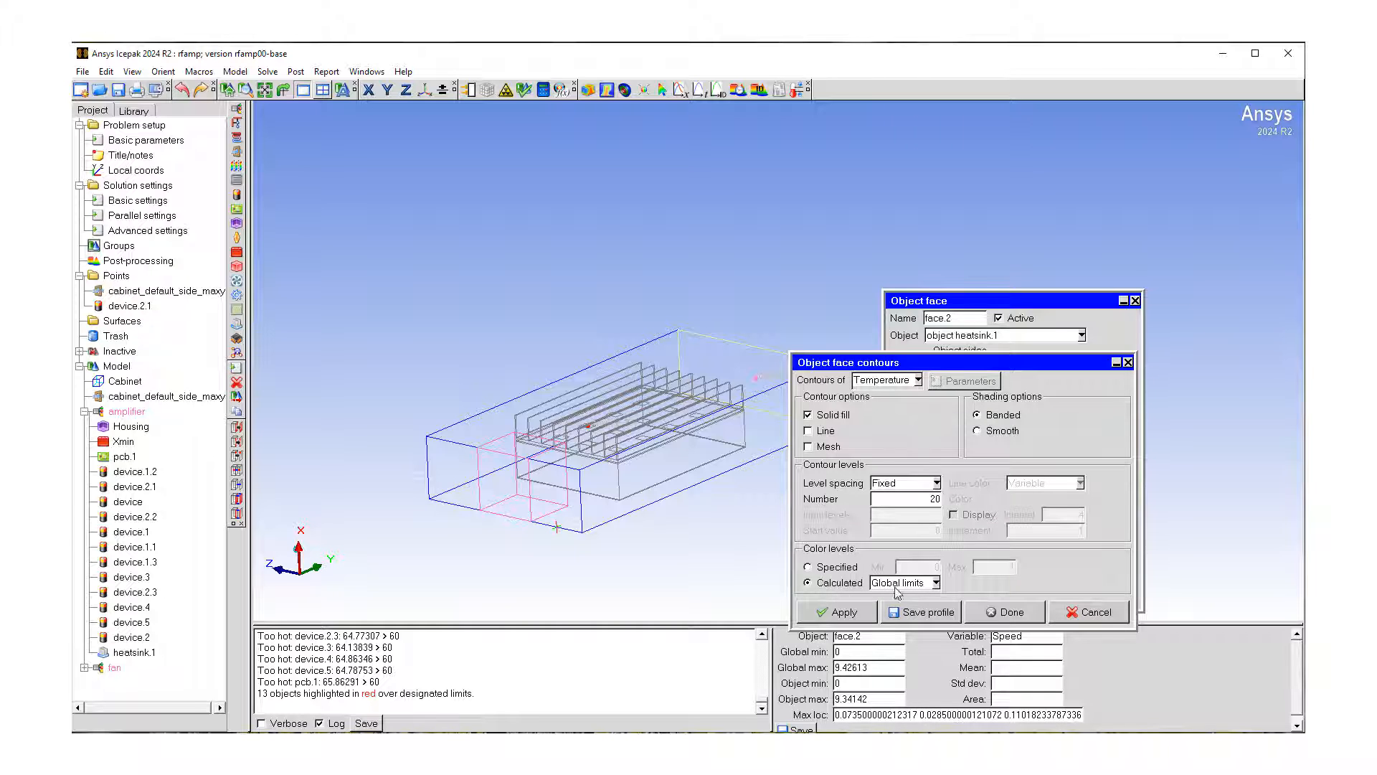
{"action": "left_click", "coordinate": [936, 584]}
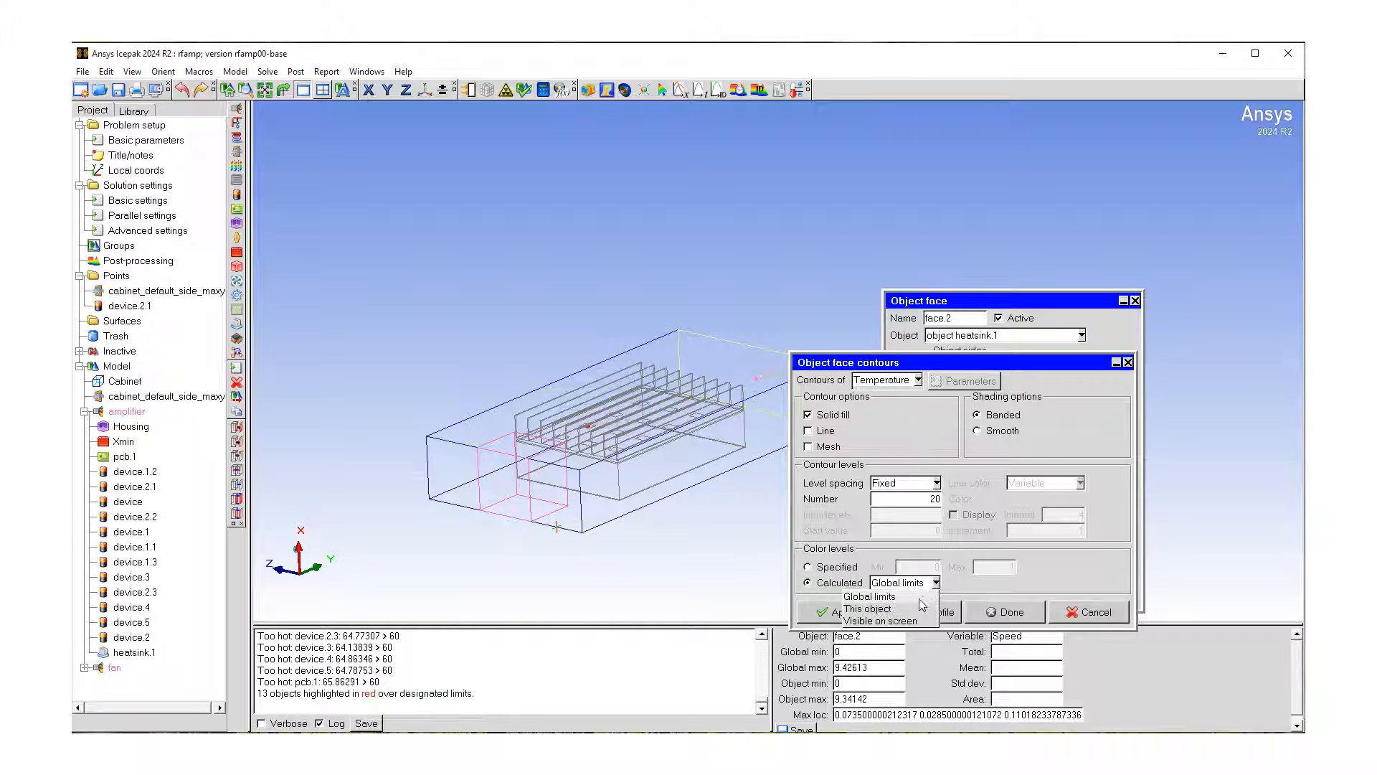
{"action": "left_click", "coordinate": [909, 612]}
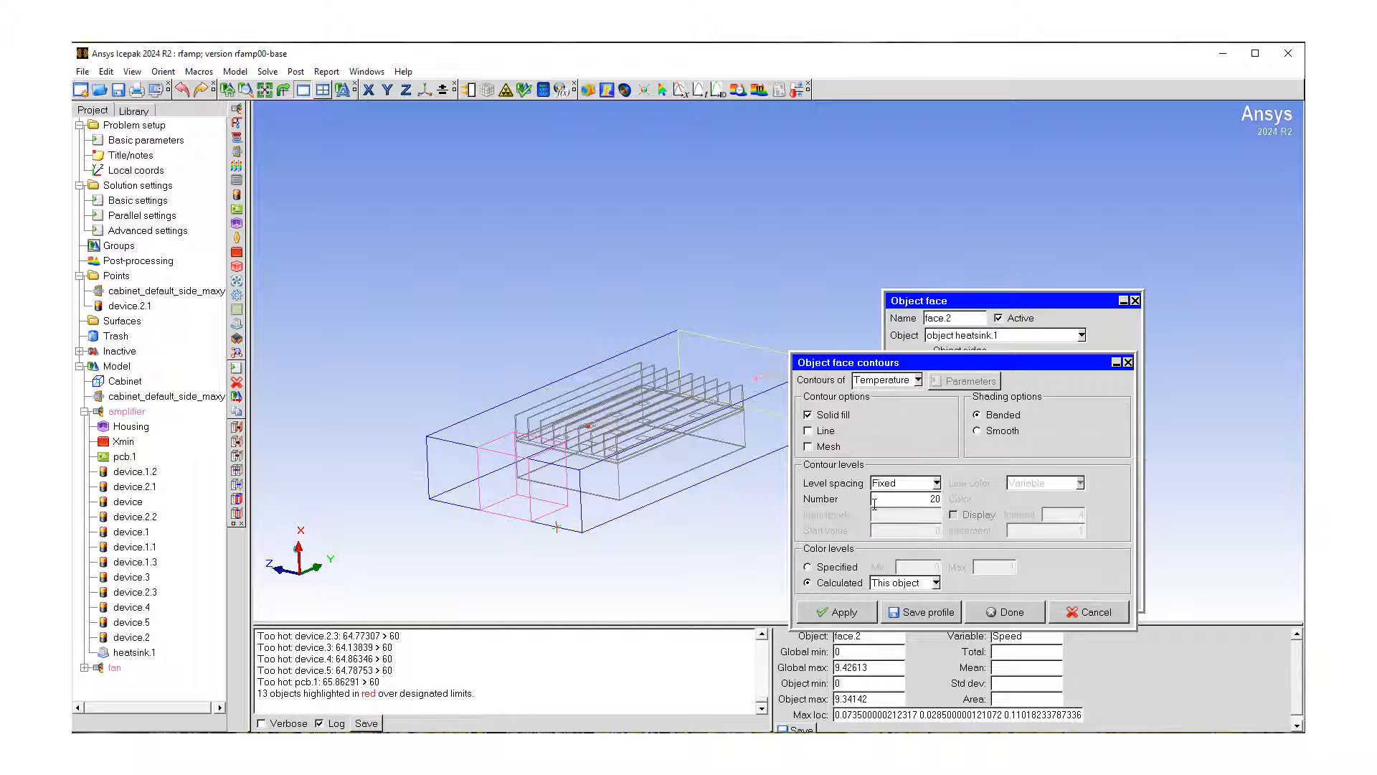
{"action": "left_click", "coordinate": [851, 612]}
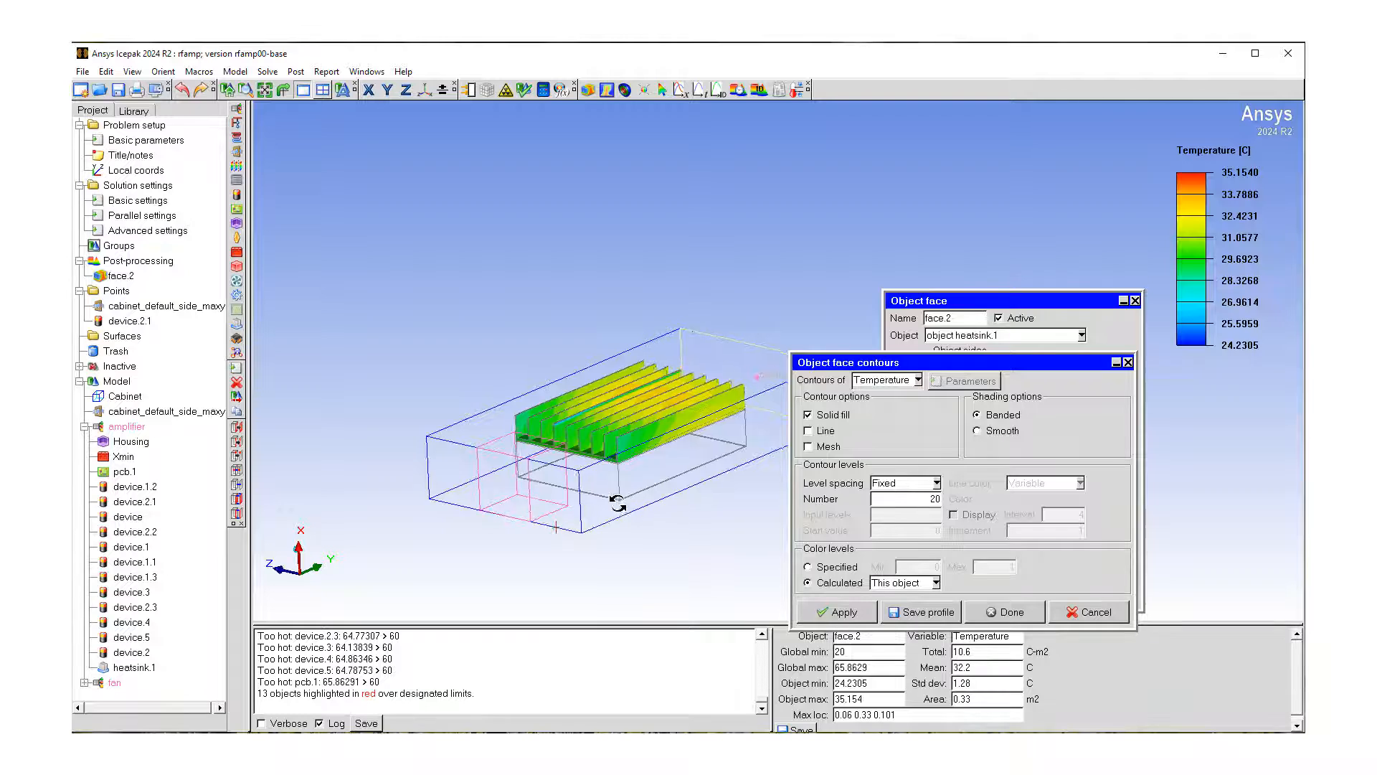
Examine the temperature contours on the heat sink's fins and base from several angles, and finish the contour and object face setup
{"action": "mouse_move", "coordinate": [621, 503]}
{"action": "left_mouse_down"}
{"action": "mouse_move", "coordinate": [606, 367]}
{"action": "mouse_move", "coordinate": [610, 502]}
{"action": "left_mouse_up"}
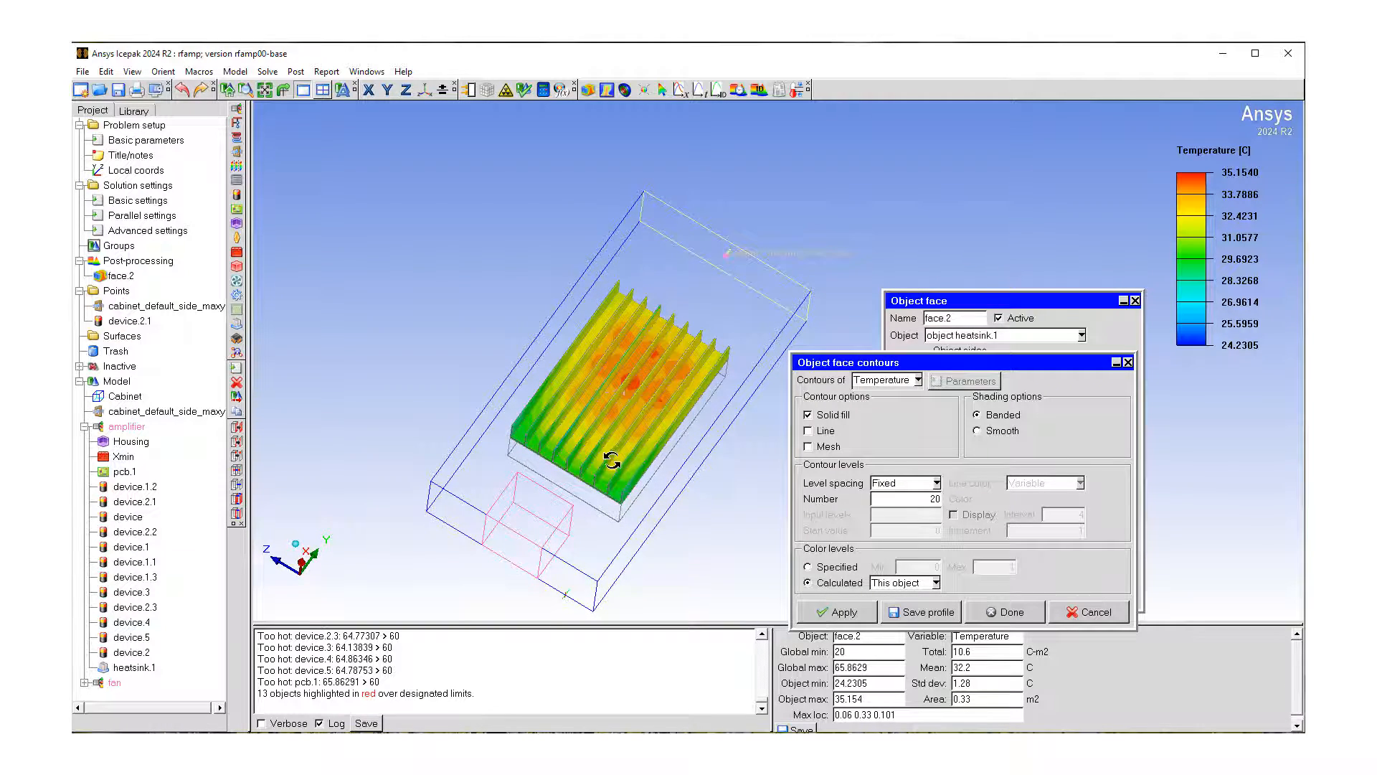
{"action": "left_click_drag", "start_coordinate": [612, 448], "coordinate": [591, 547]}
{"action": "left_click_drag", "start_coordinate": [655, 465], "coordinate": [643, 438]}
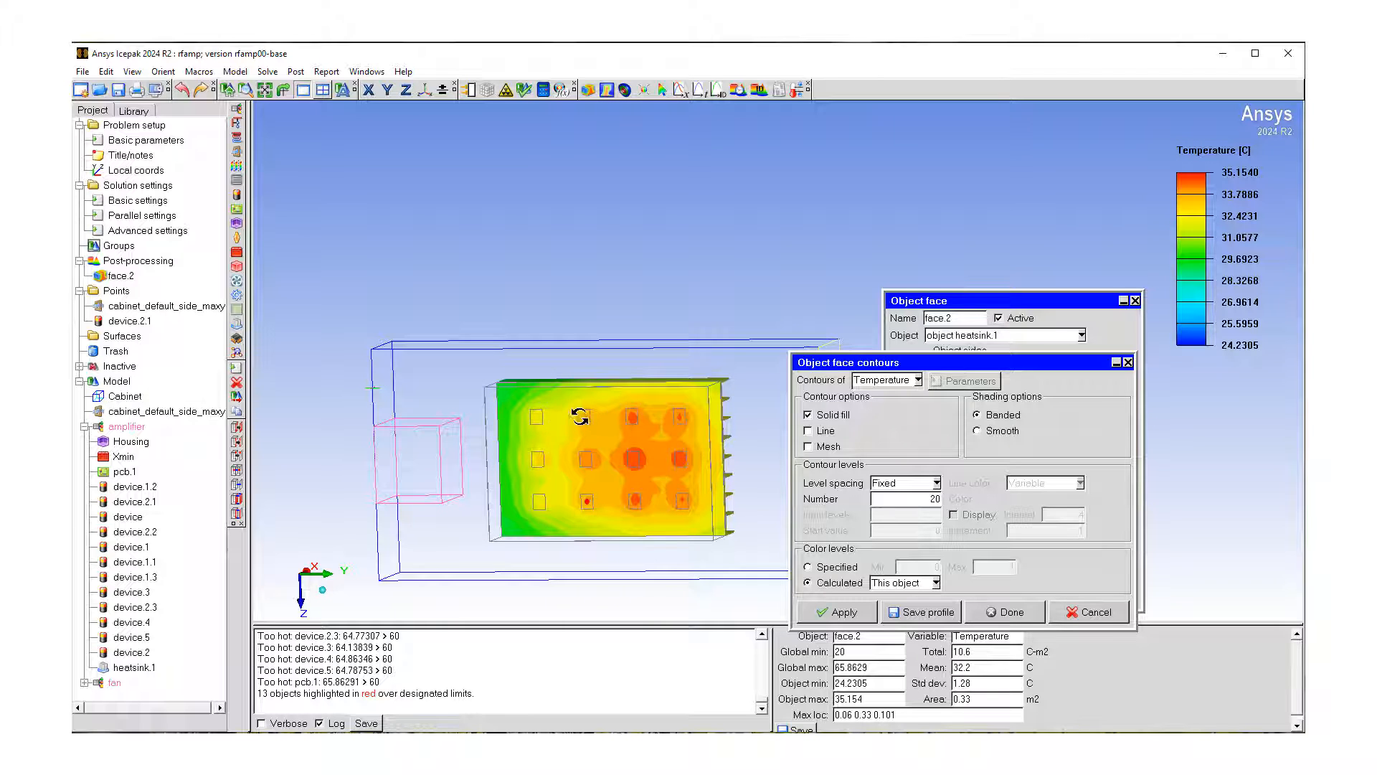
{"action": "mouse_move", "coordinate": [587, 496]}
{"action": "left_mouse_down"}
{"action": "mouse_move", "coordinate": [593, 707]}
{"action": "mouse_move", "coordinate": [584, 471]}
{"action": "mouse_move", "coordinate": [634, 486]}
{"action": "mouse_move", "coordinate": [578, 418]}
{"action": "mouse_move", "coordinate": [691, 553]}
{"action": "mouse_move", "coordinate": [461, 437]}
{"action": "mouse_move", "coordinate": [553, 553]}
{"action": "mouse_move", "coordinate": [436, 396]}
{"action": "mouse_move", "coordinate": [510, 494]}
{"action": "mouse_move", "coordinate": [463, 287]}
{"action": "mouse_move", "coordinate": [572, 474]}
{"action": "left_mouse_up"}
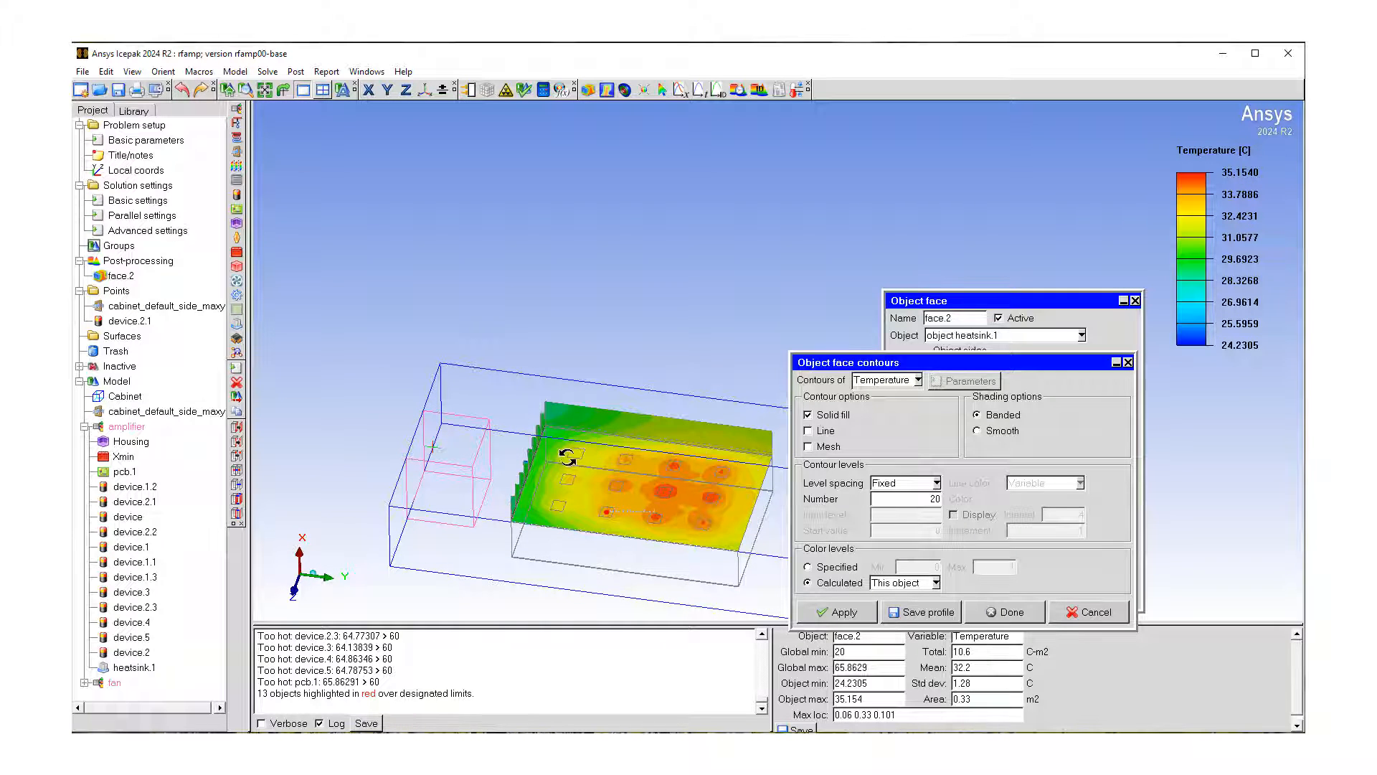
{"action": "mouse_move", "coordinate": [568, 457]}
{"action": "left_mouse_down"}
{"action": "mouse_move", "coordinate": [505, 292]}
{"action": "mouse_move", "coordinate": [546, 460]}
{"action": "left_mouse_up"}
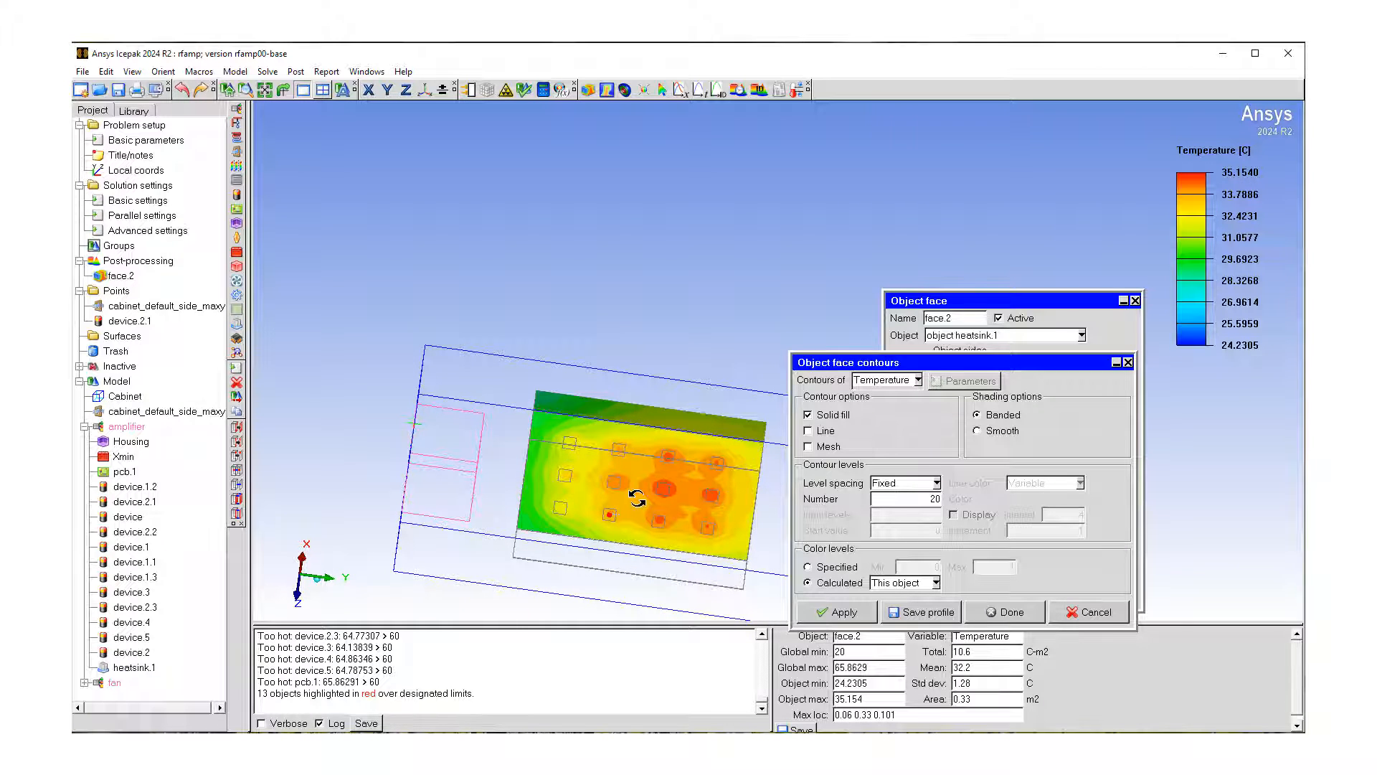
{"action": "left_click_drag", "start_coordinate": [637, 498], "coordinate": [716, 615]}
{"action": "left_click_drag", "start_coordinate": [596, 474], "coordinate": [621, 459]}
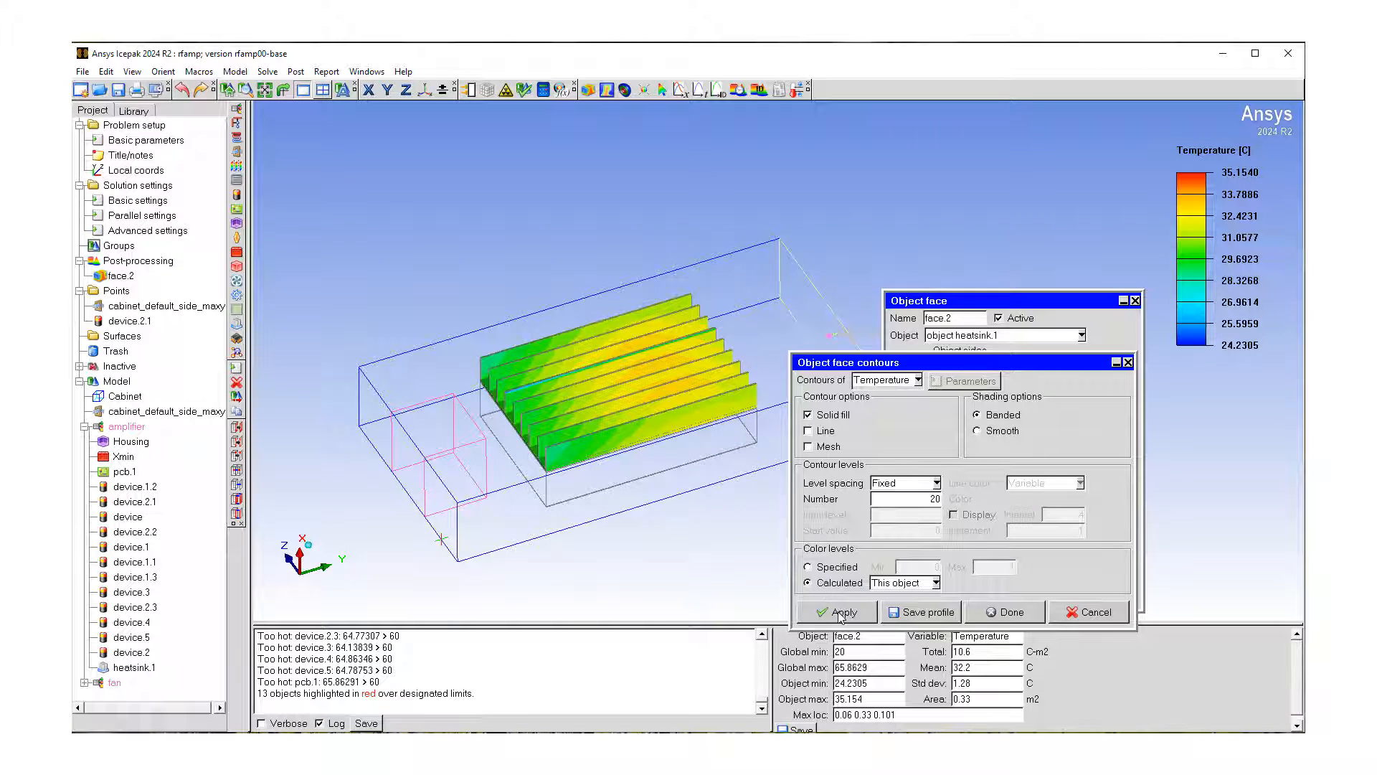
{"action": "left_click", "coordinate": [1003, 612]}
{"action": "left_click", "coordinate": [987, 594]}
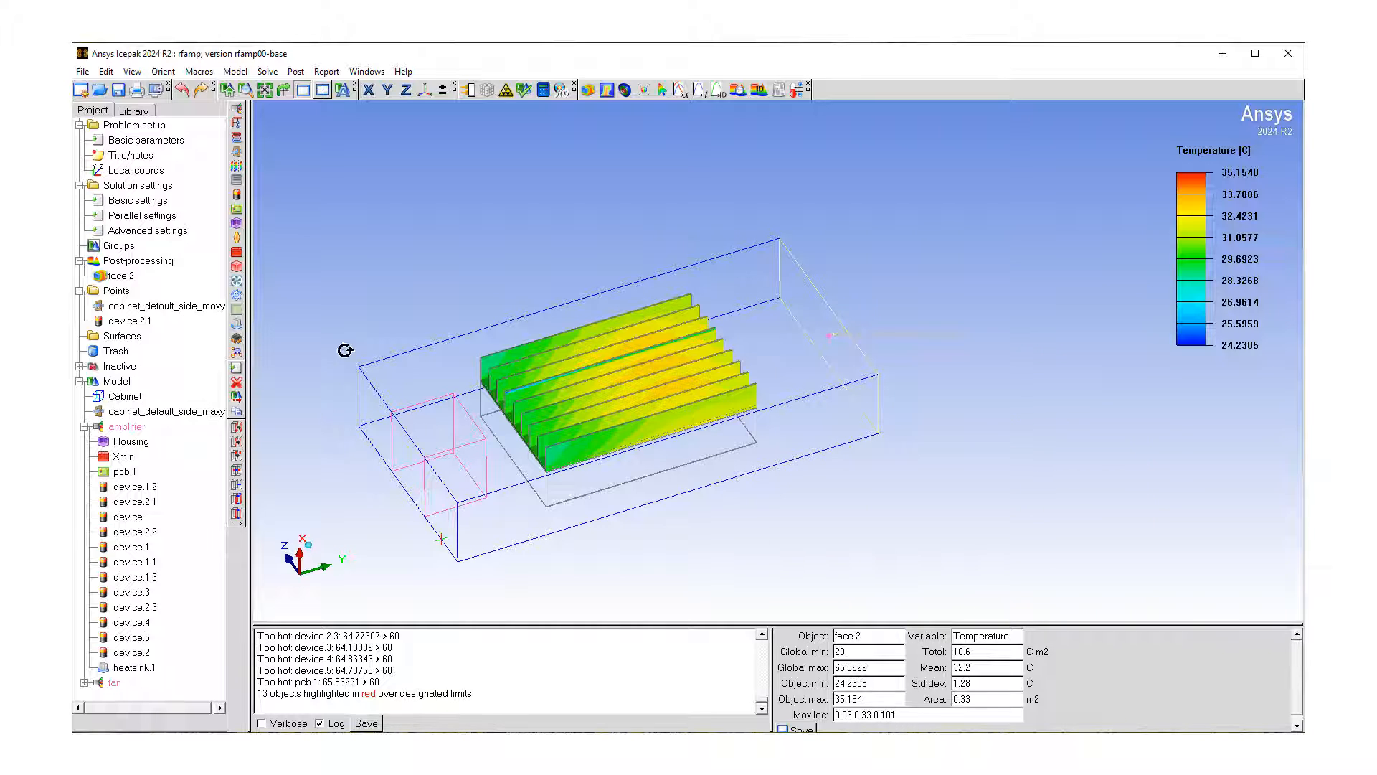
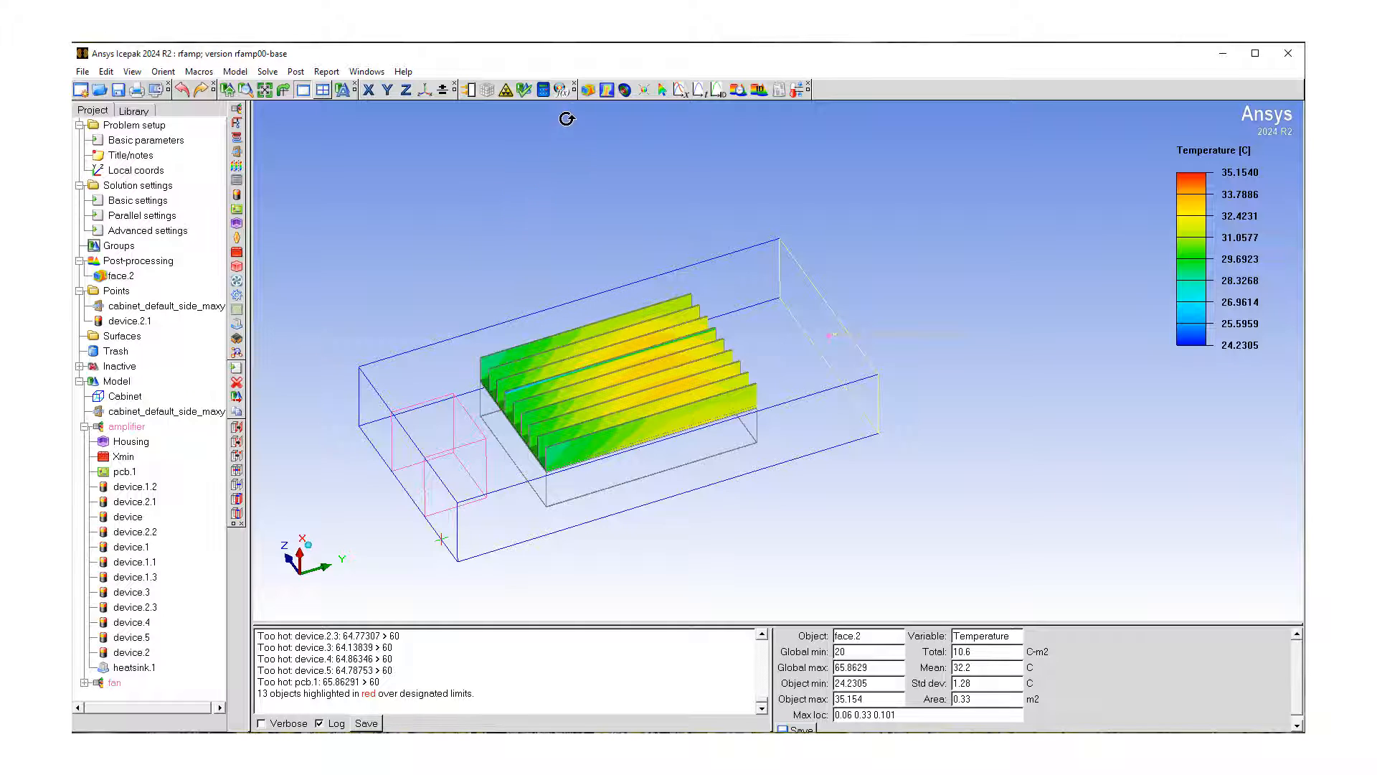
Start a new plane cut and position it as an X plane through center
{"action": "left_click", "coordinate": [609, 91]}
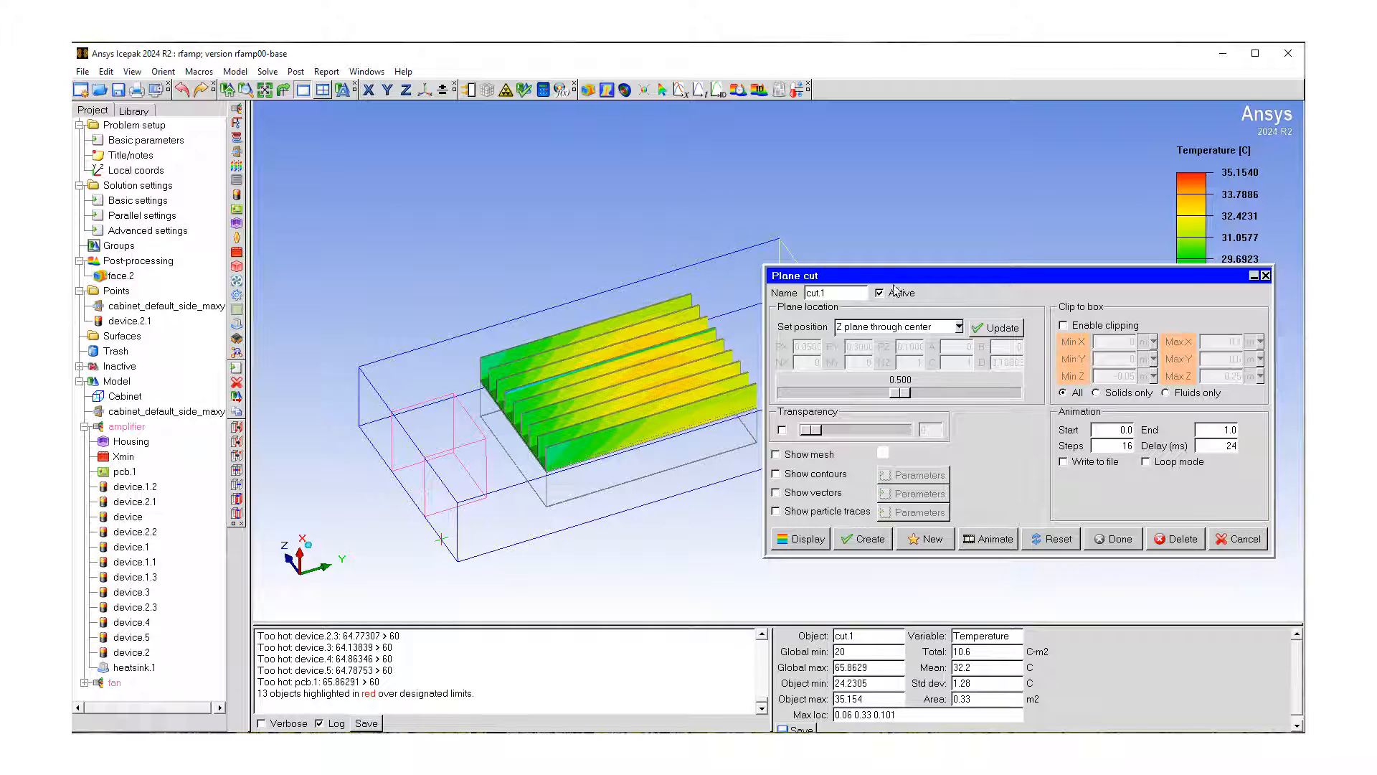
{"action": "left_click_drag", "start_coordinate": [893, 281], "coordinate": [847, 289]}
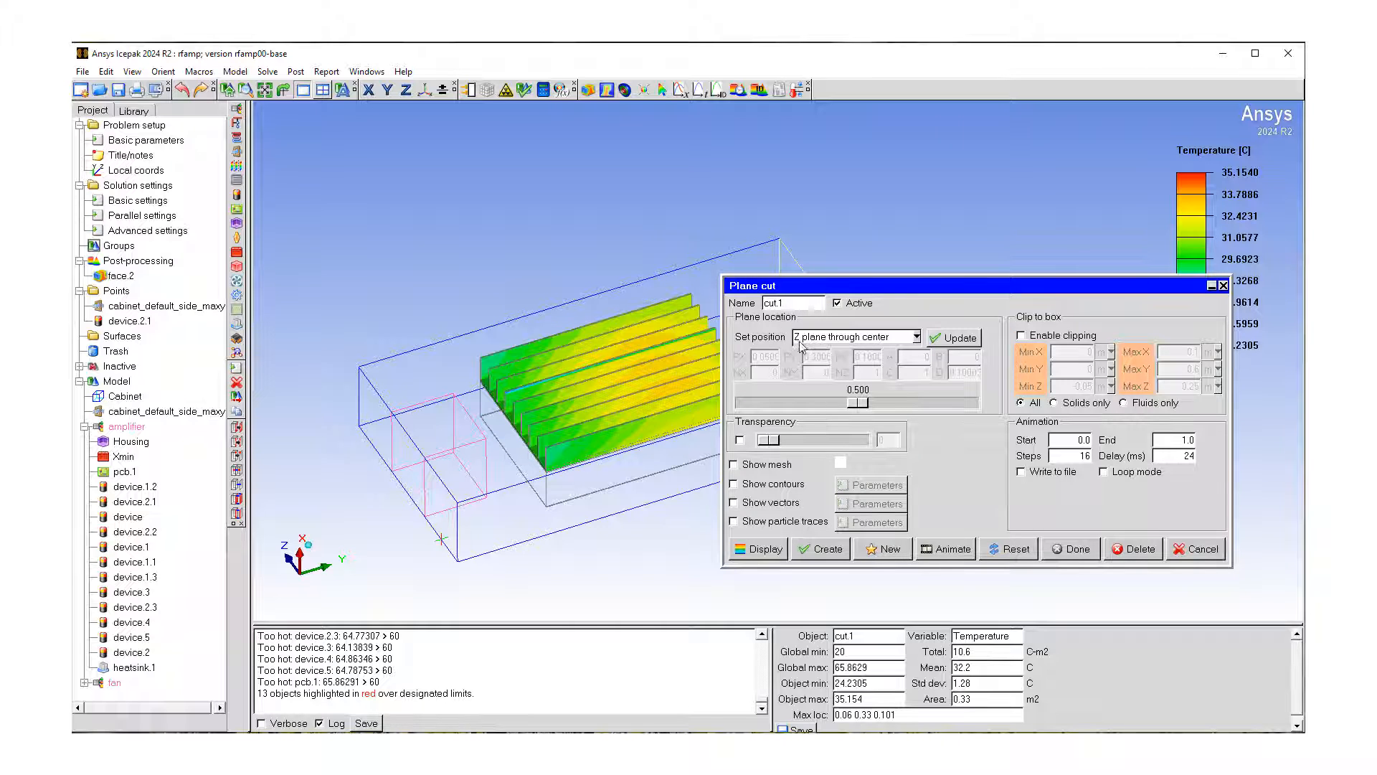
{"action": "left_click", "coordinate": [917, 337]}
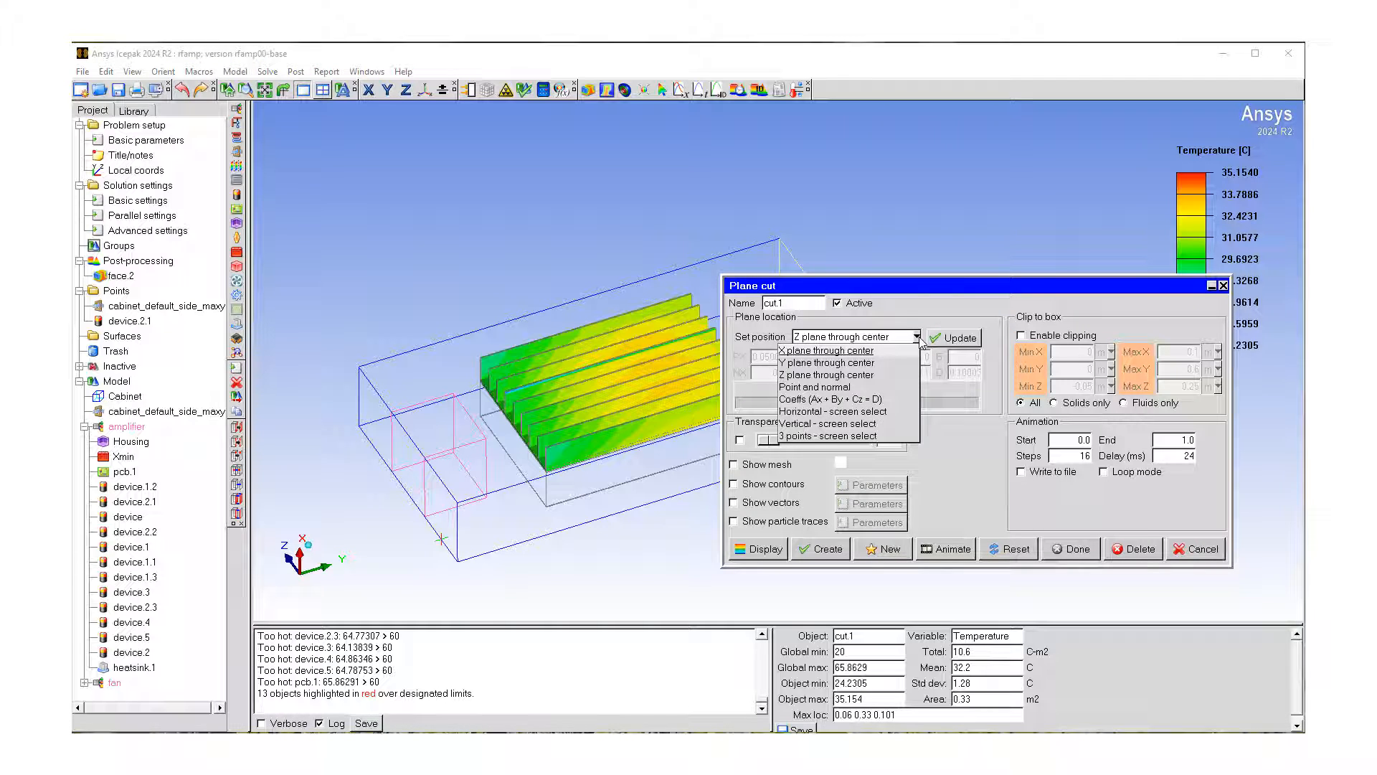
{"action": "left_click", "coordinate": [856, 350]}
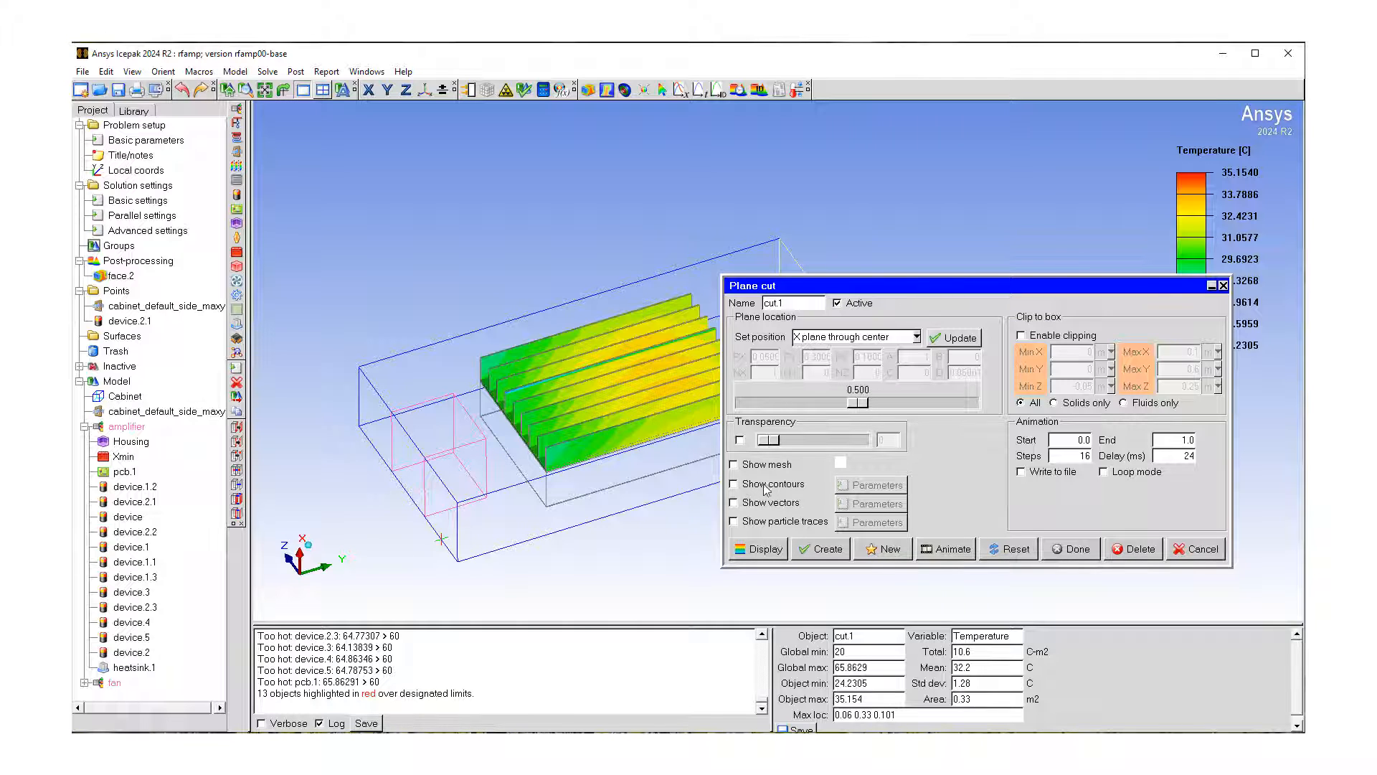
Show vectors on the plane cut, colored by velocity magnitude with mesh-point display and global limits, and apply them
{"action": "left_click", "coordinate": [734, 465]}
{"action": "left_click", "coordinate": [734, 465]}
{"action": "left_click", "coordinate": [734, 505]}
{"action": "left_click", "coordinate": [878, 504]}
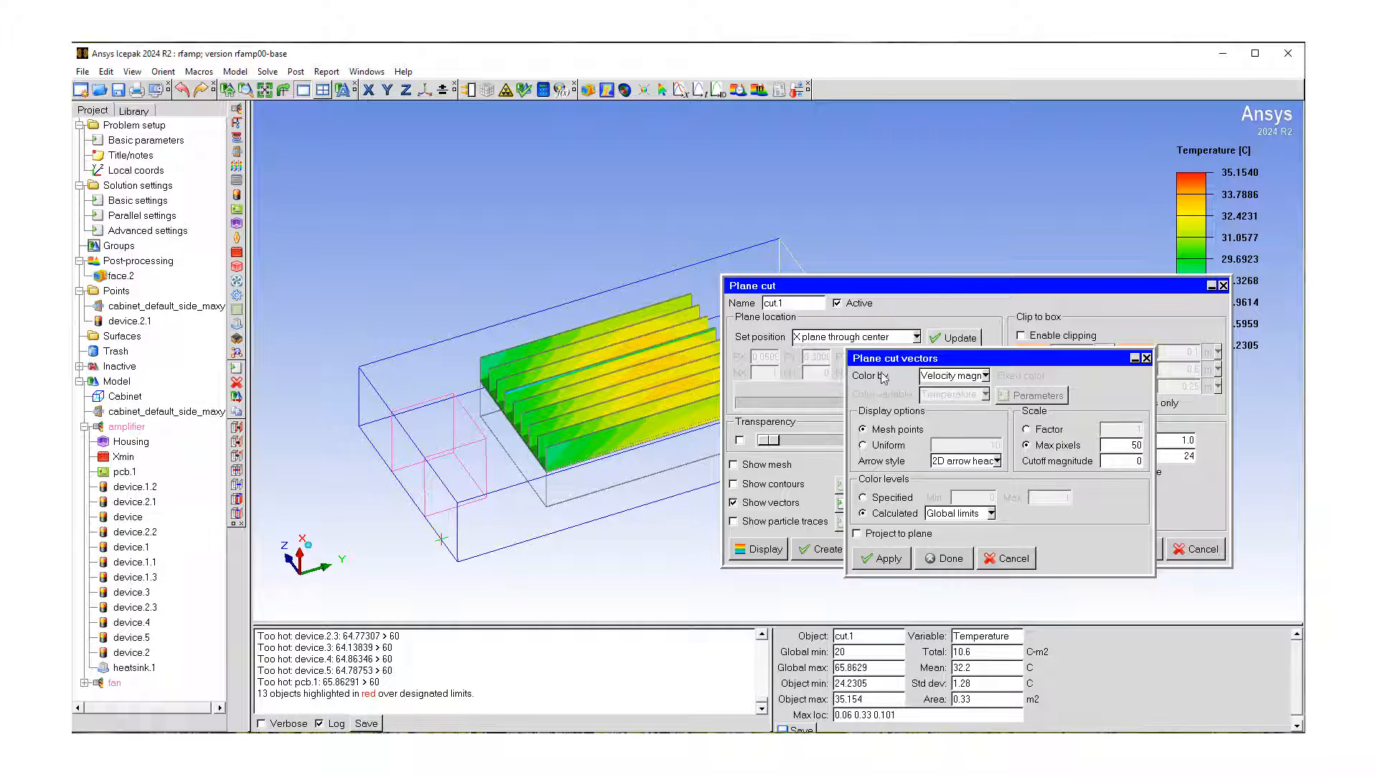
{"action": "left_click", "coordinate": [986, 376]}
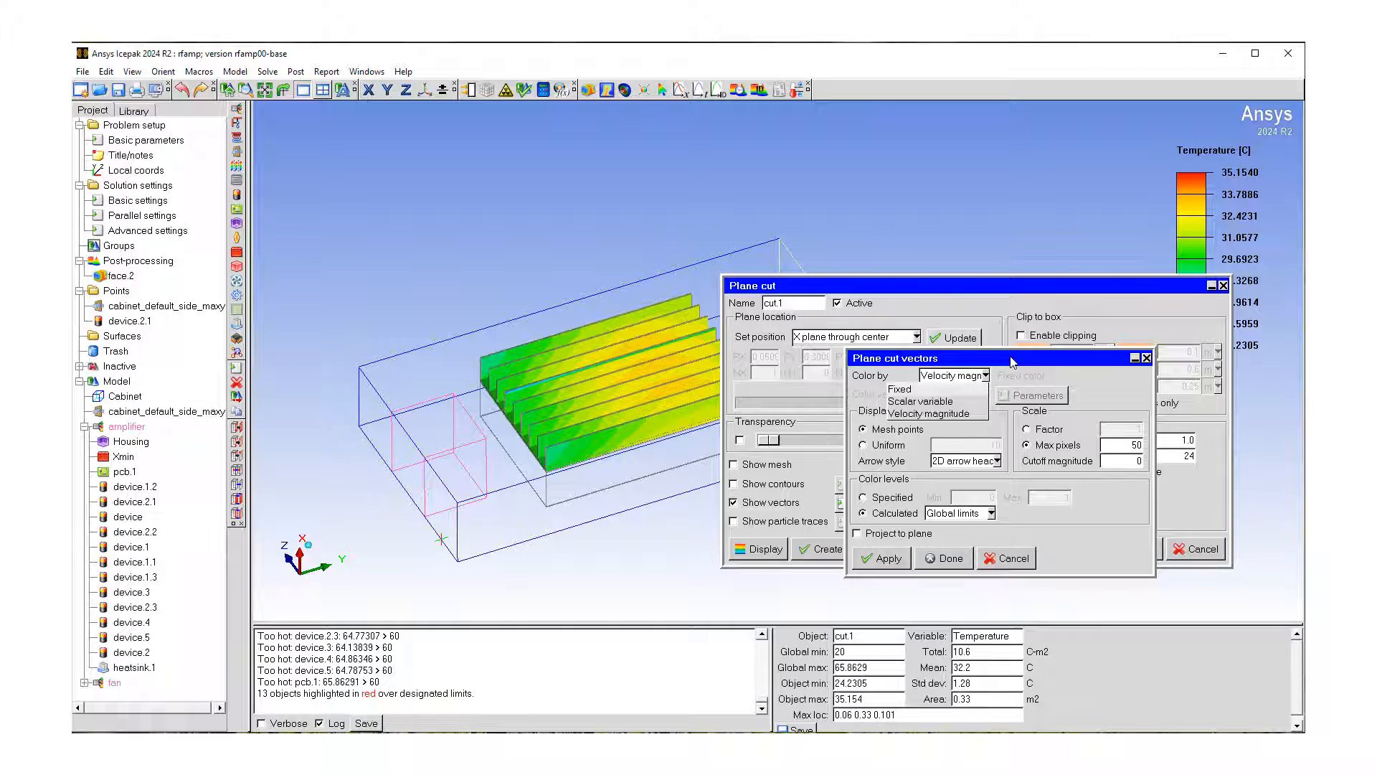
{"action": "left_click", "coordinate": [1011, 361]}
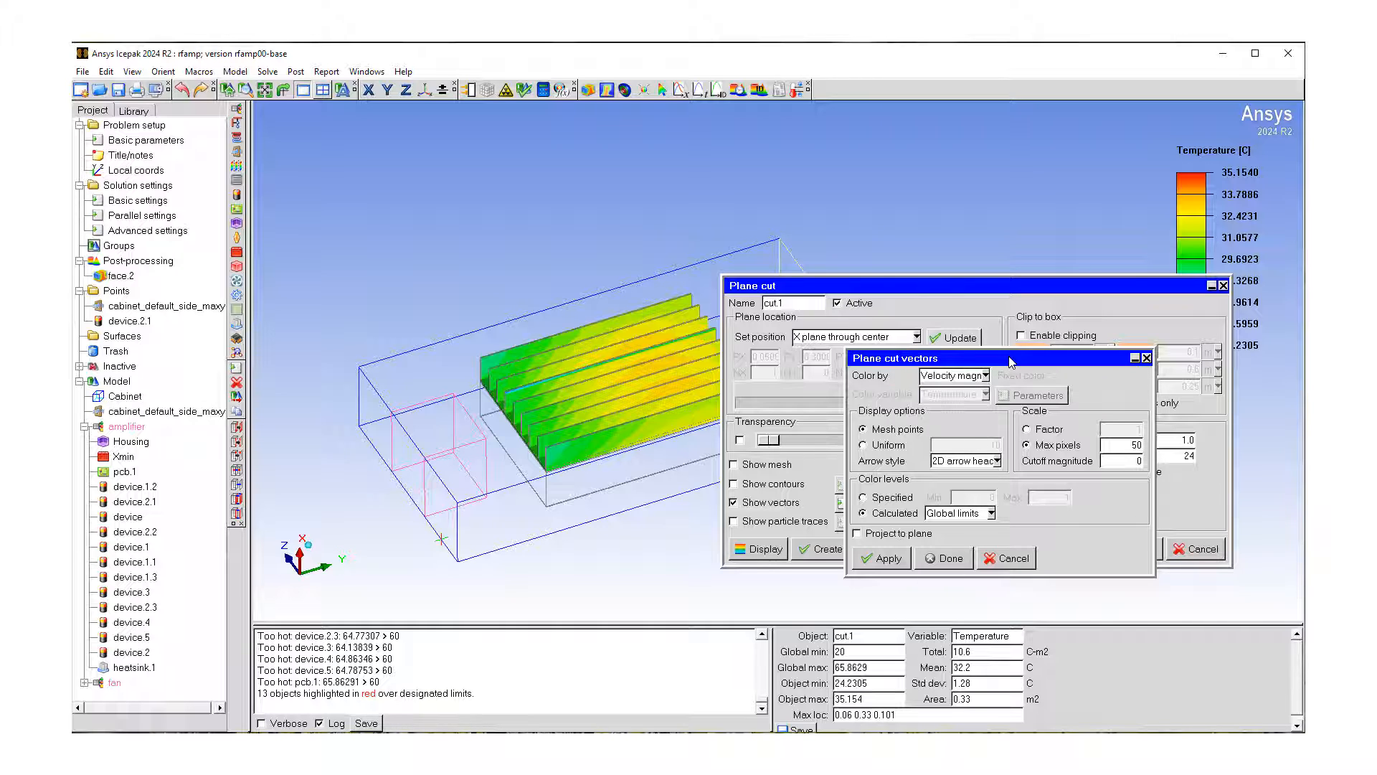
{"action": "left_click", "coordinate": [885, 558]}
{"action": "left_click_drag", "start_coordinate": [894, 287], "coordinate": [1087, 286]}
{"action": "left_click_drag", "start_coordinate": [977, 365], "coordinate": [944, 516]}
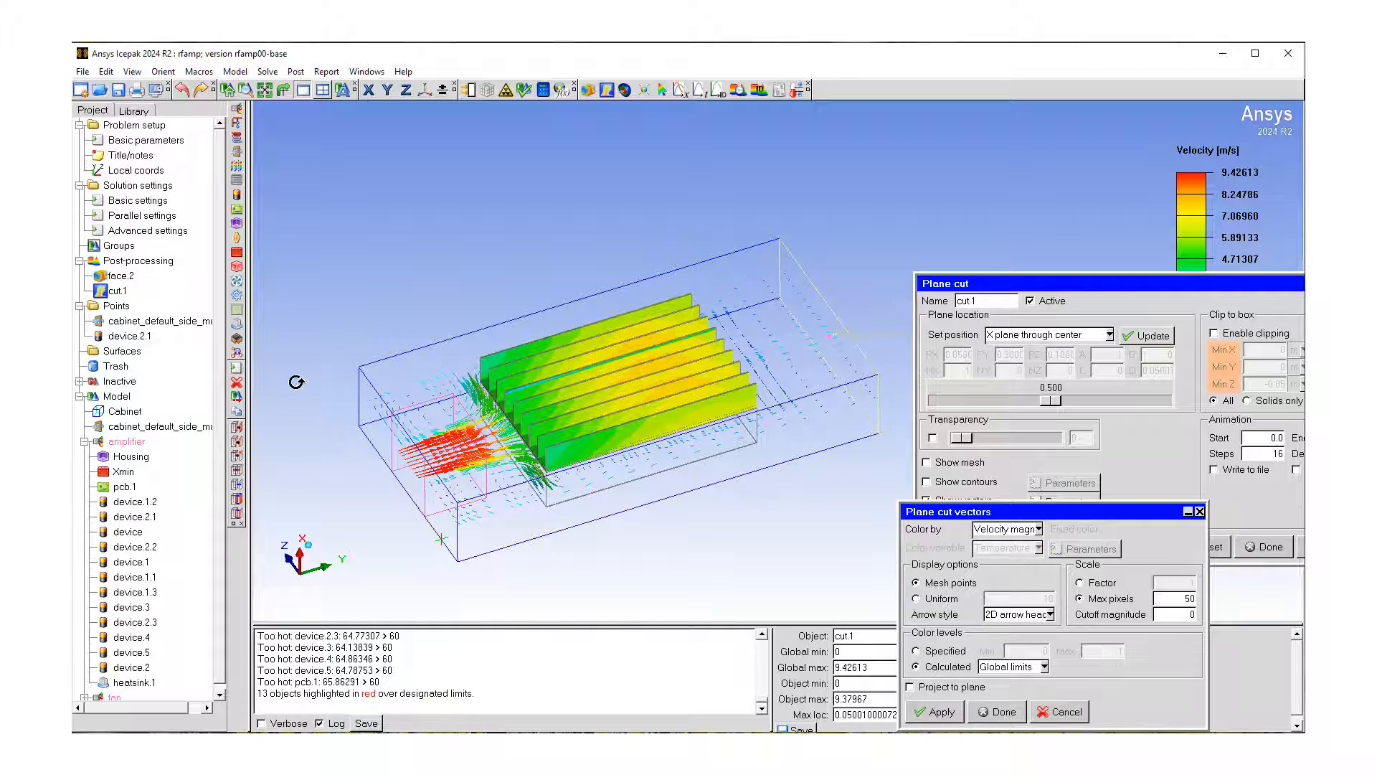
Deactivate the heat sink's face.2 contours so only the plane cut vectors are displayed, and close the object face setup
{"action": "double_click", "coordinate": [117, 278]}
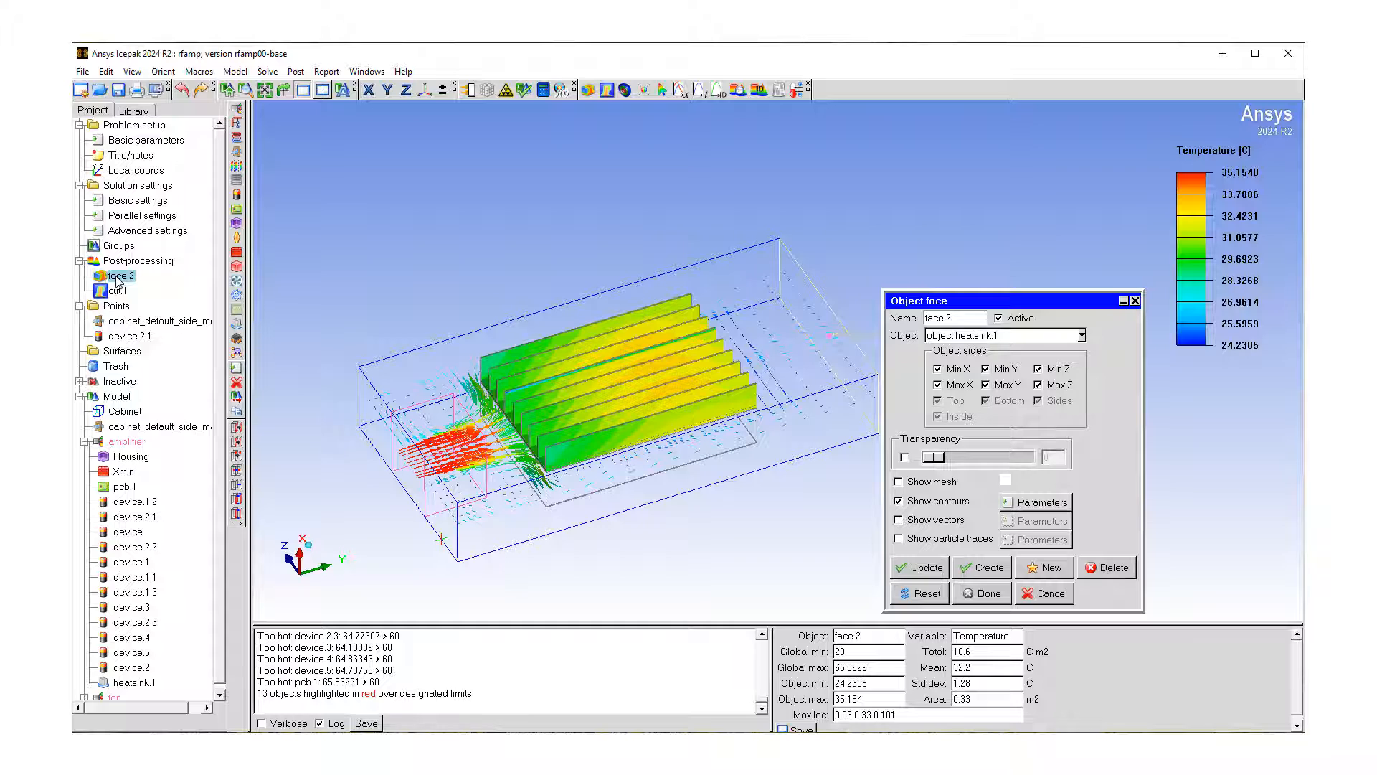
{"action": "right_click", "coordinate": [118, 279]}
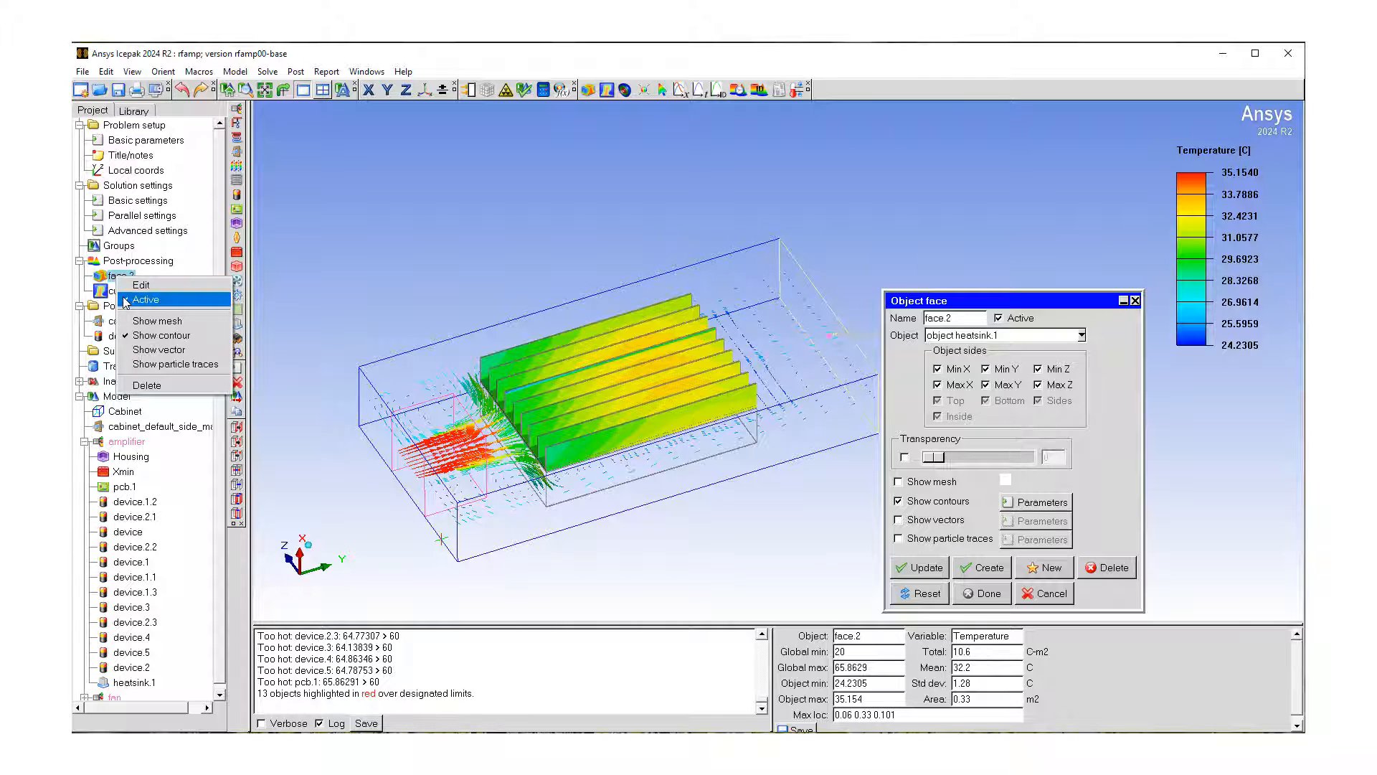
{"action": "left_click", "coordinate": [146, 299]}
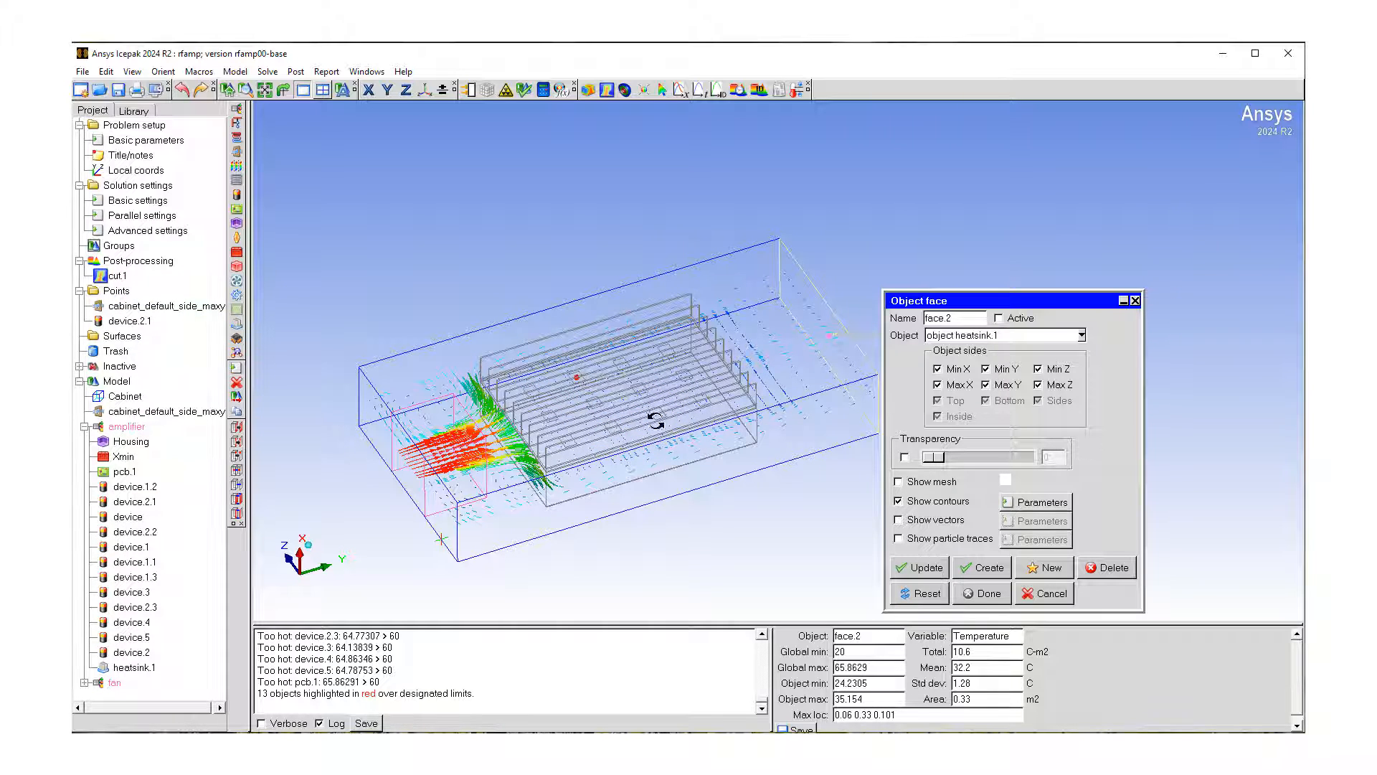
{"action": "left_click_drag", "start_coordinate": [587, 463], "coordinate": [434, 498]}
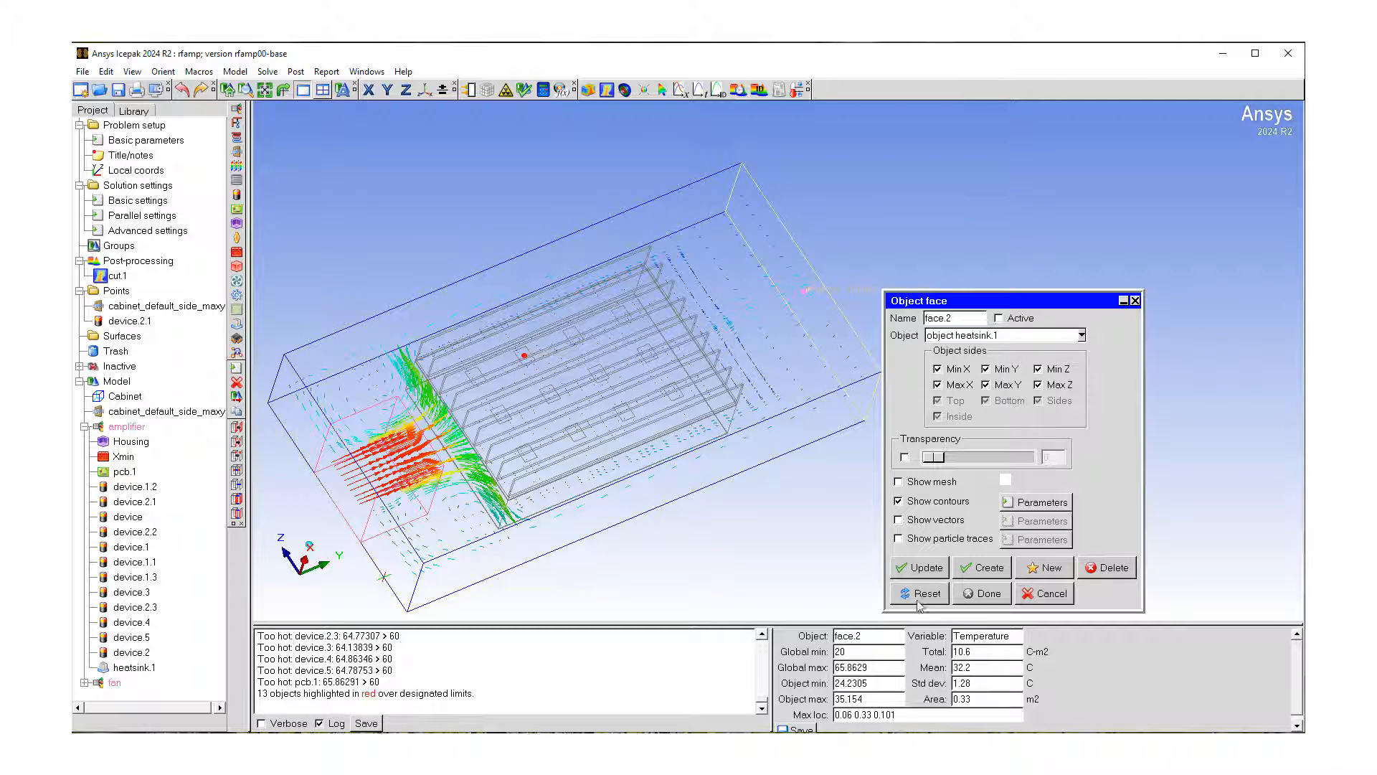
{"action": "left_click", "coordinate": [1044, 599]}
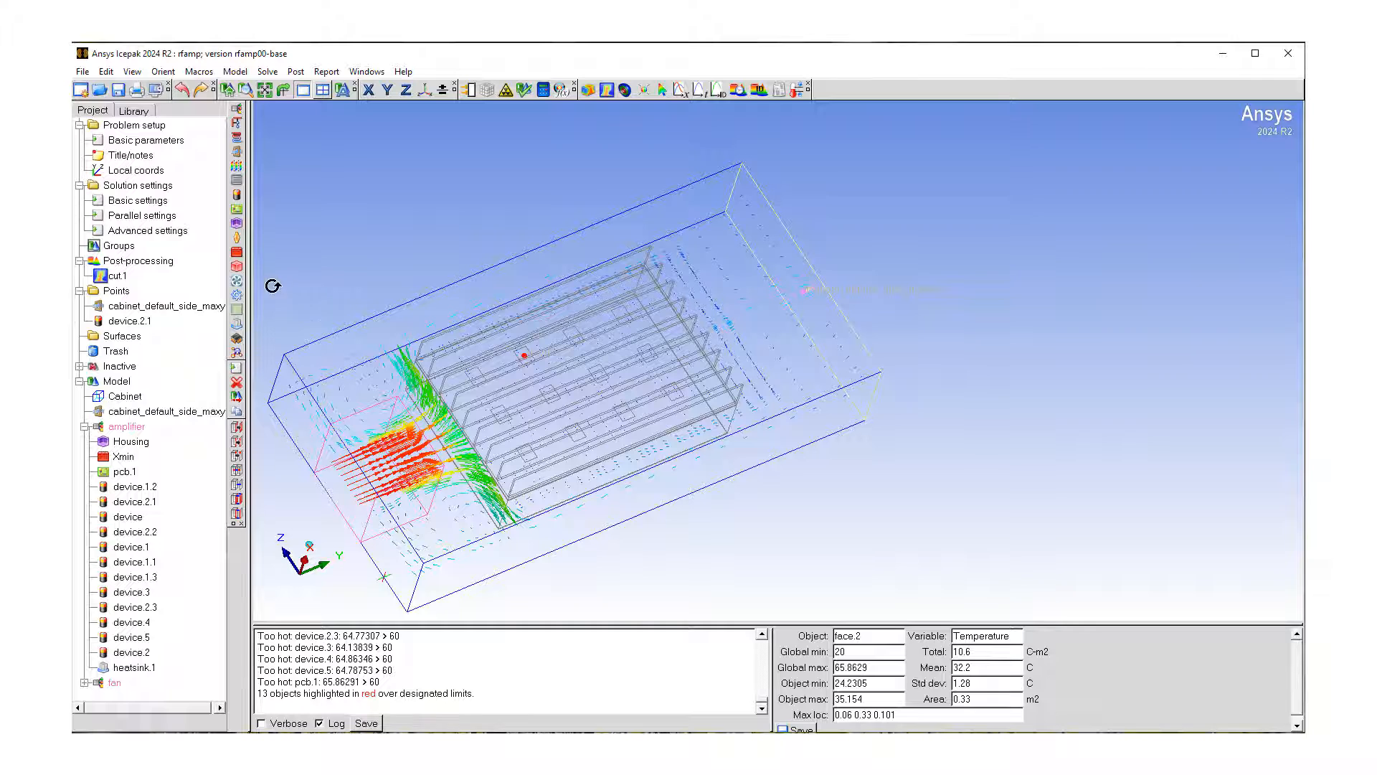
Reposition the cut.1 plane to 0.780 along its range, update the velocity vectors, inspect the airflow through the fins, and accept the plane cut
{"action": "double_click", "coordinate": [113, 277]}
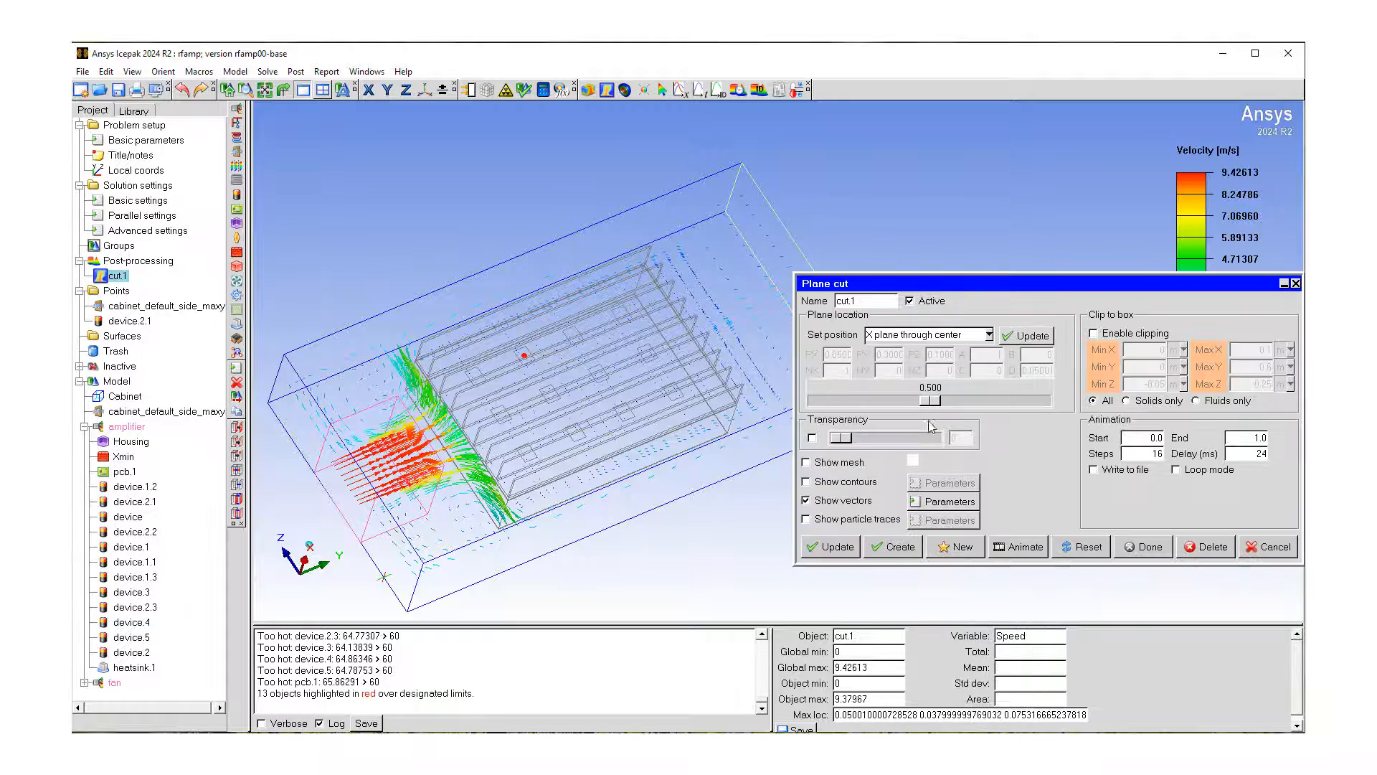
{"action": "left_click_drag", "start_coordinate": [931, 400], "coordinate": [962, 404]}
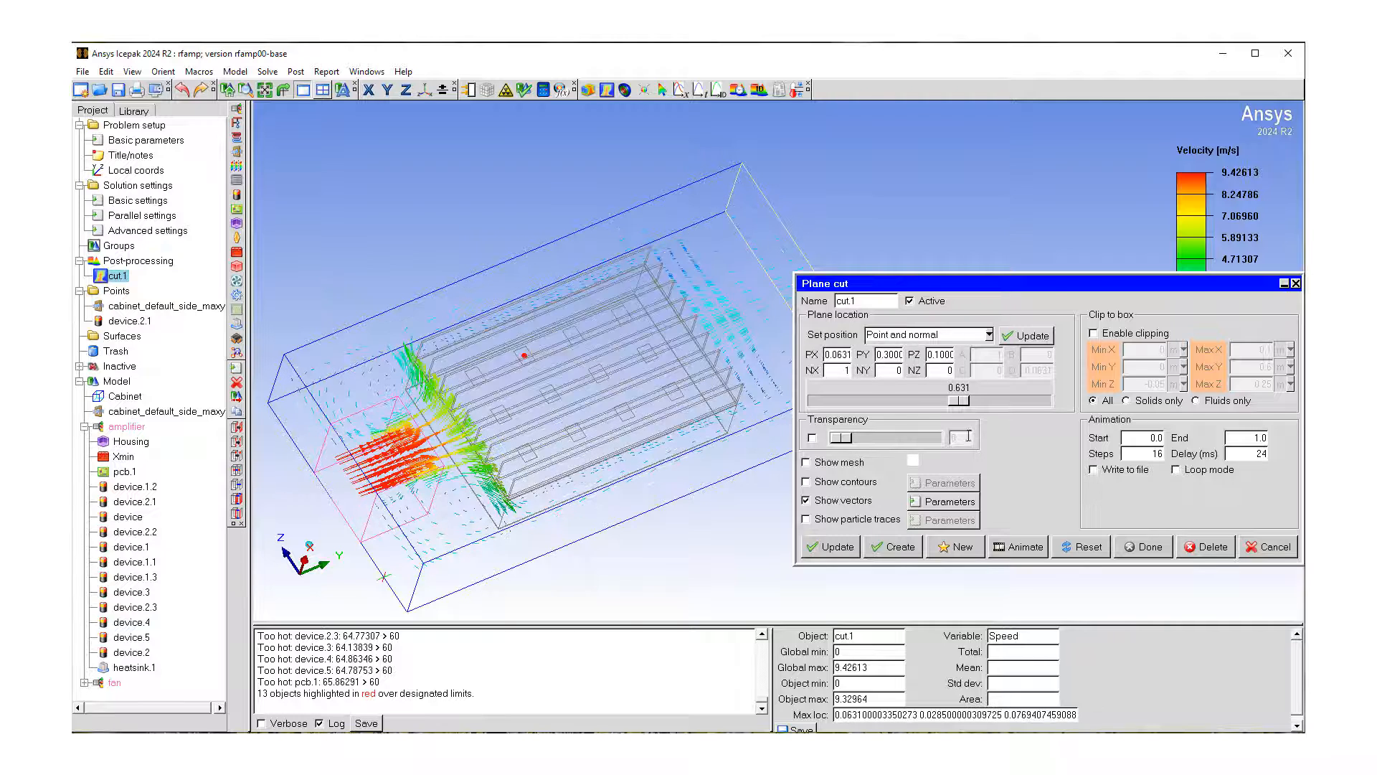
{"action": "left_click", "coordinate": [830, 548]}
{"action": "left_click", "coordinate": [980, 402]}
{"action": "left_click_drag", "start_coordinate": [980, 400], "coordinate": [994, 399]}
{"action": "left_click", "coordinate": [837, 548]}
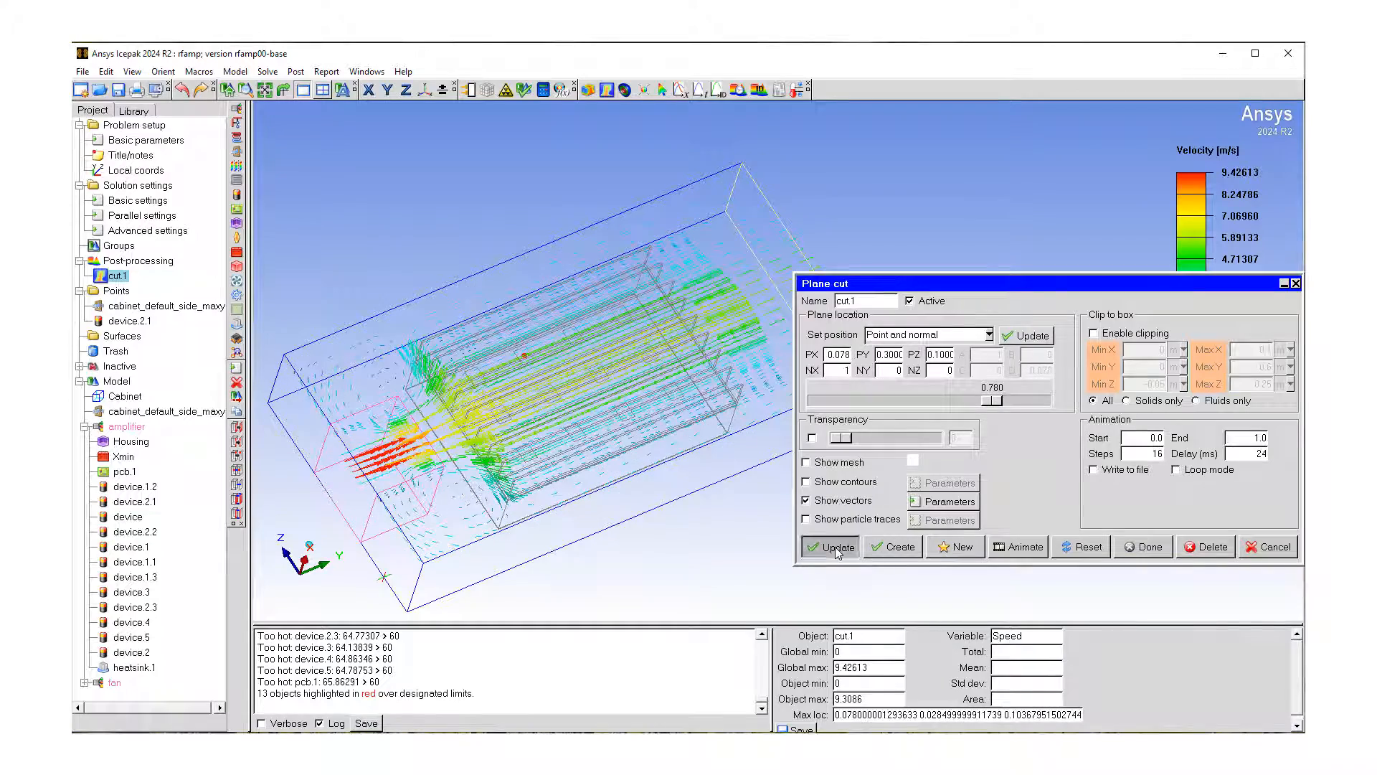
{"action": "left_click_drag", "start_coordinate": [513, 434], "coordinate": [642, 474]}
{"action": "left_click_drag", "start_coordinate": [477, 445], "coordinate": [399, 464]}
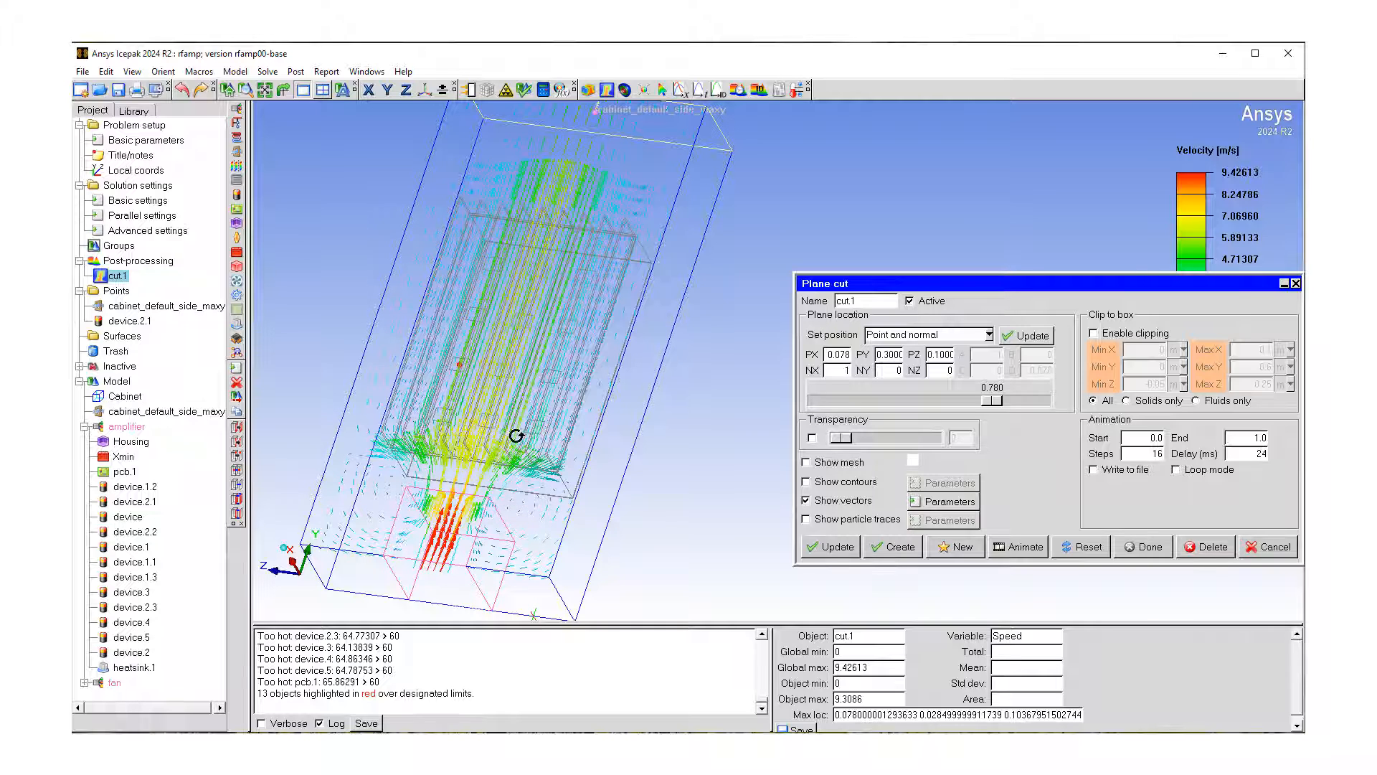
{"action": "scroll", "coordinate": [493, 444], "scroll_direction": "down", "scroll_amount": 3}
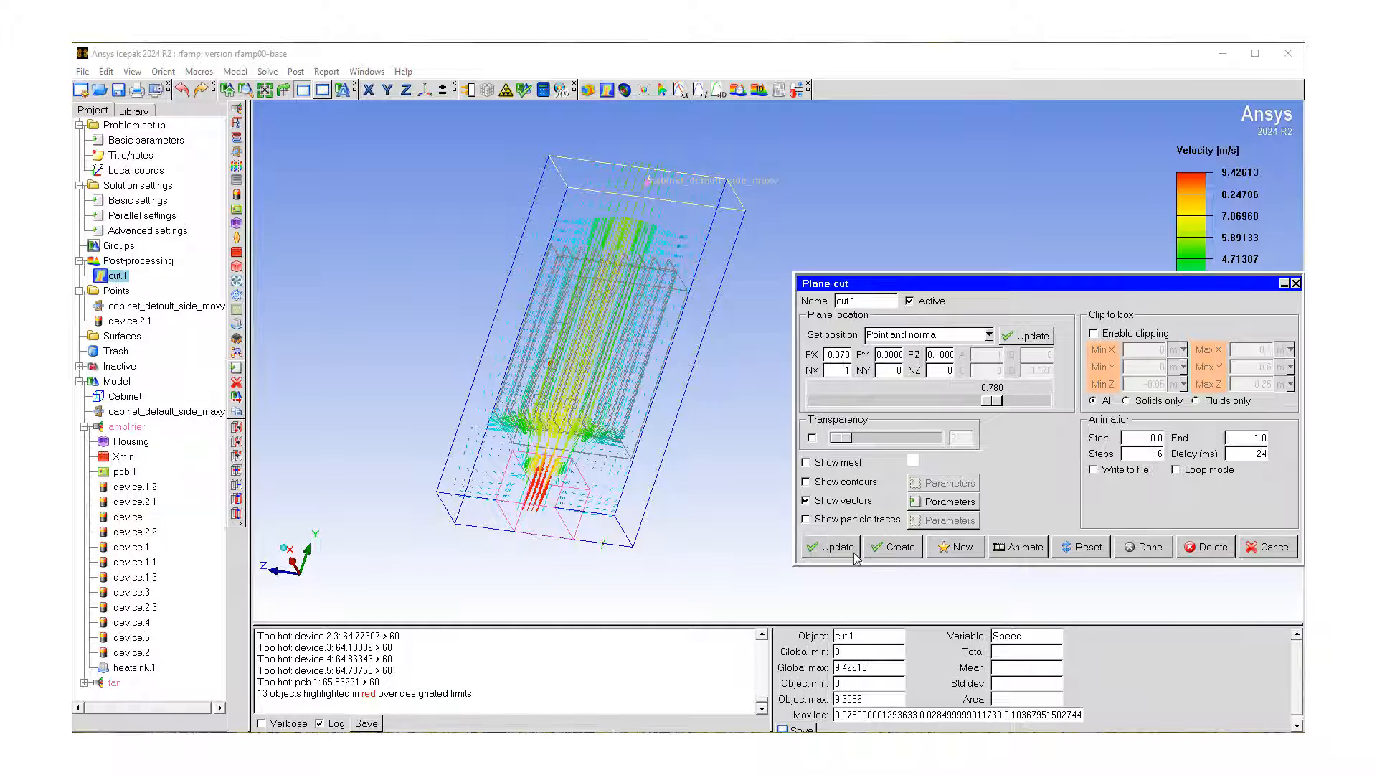
{"action": "left_click", "coordinate": [1134, 547]}
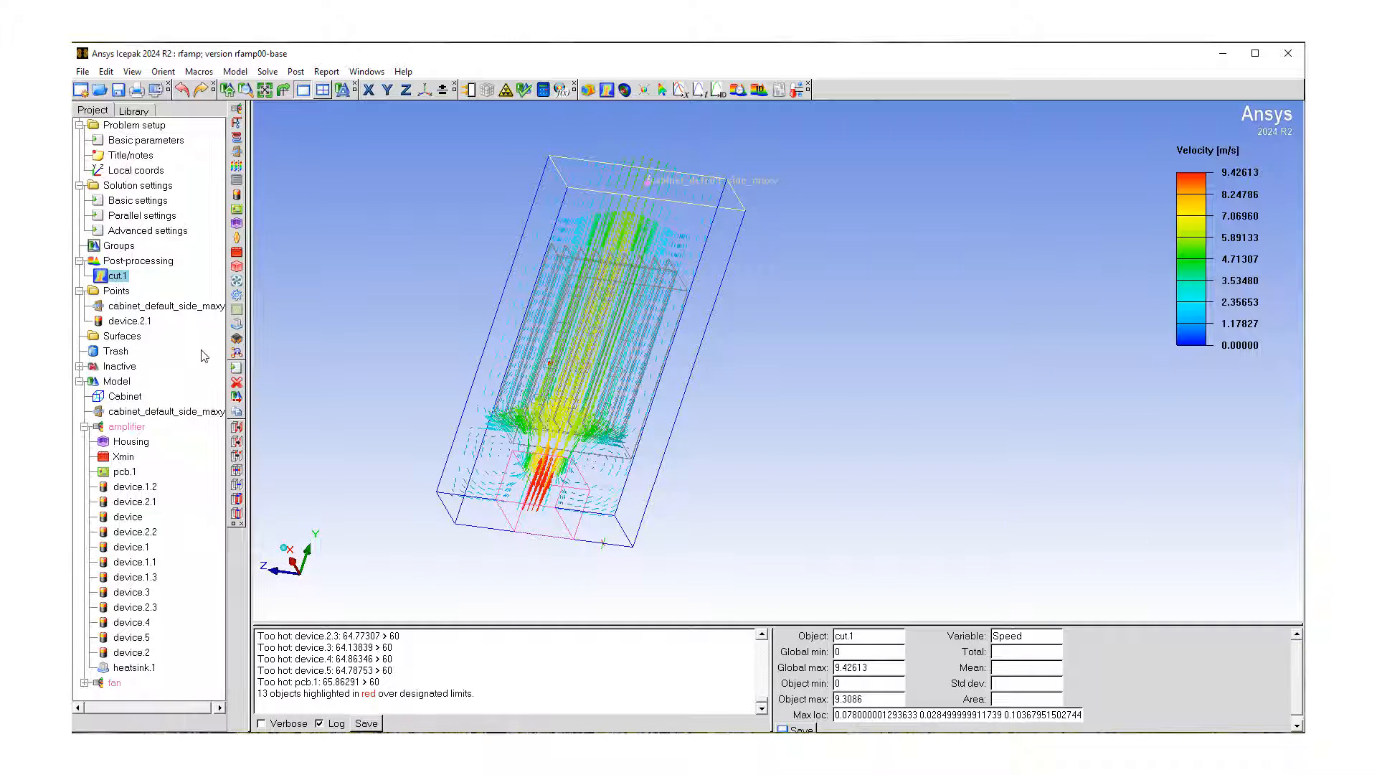
Deactivate the cut.1 plane cut and check the stored post-processing items in the Inactive group
{"action": "right_click", "coordinate": [118, 278]}
{"action": "left_click", "coordinate": [153, 305]}
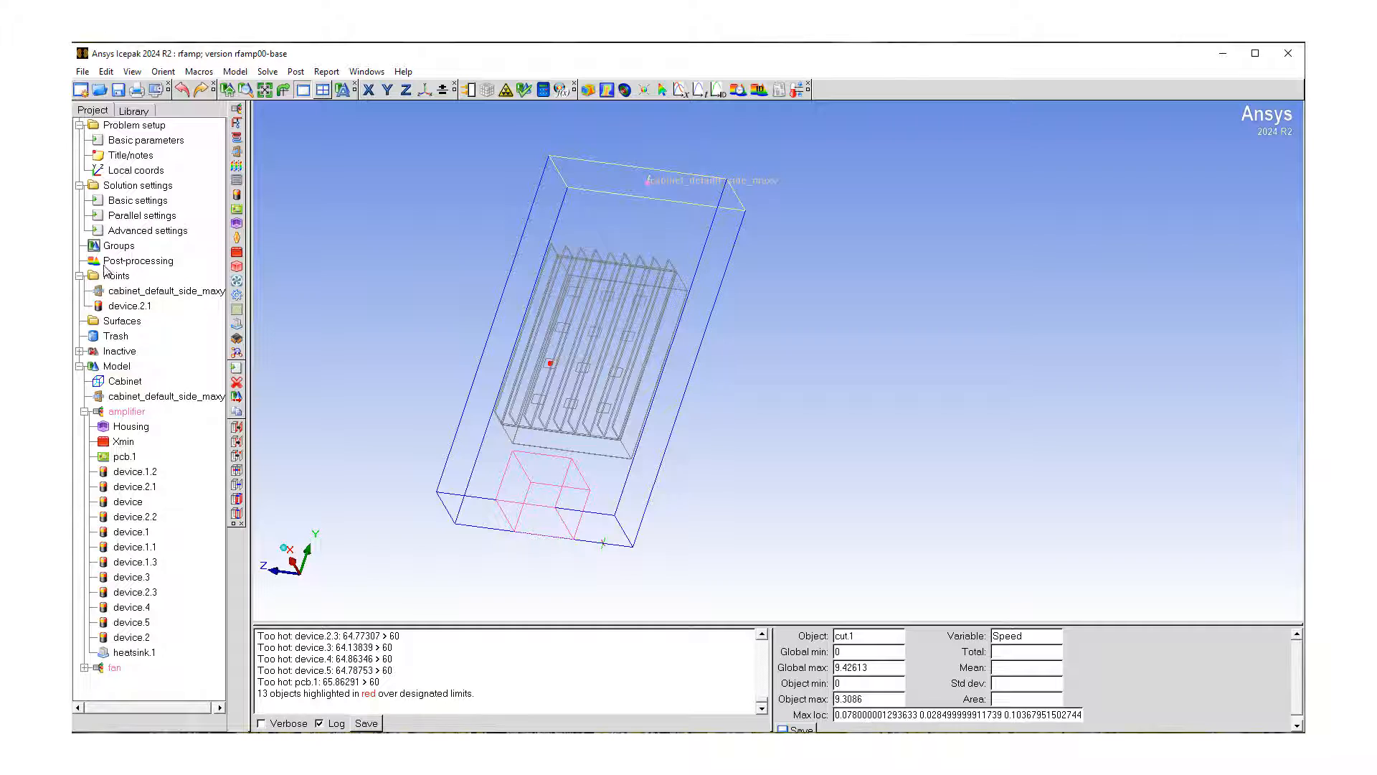
{"action": "left_click", "coordinate": [80, 352]}
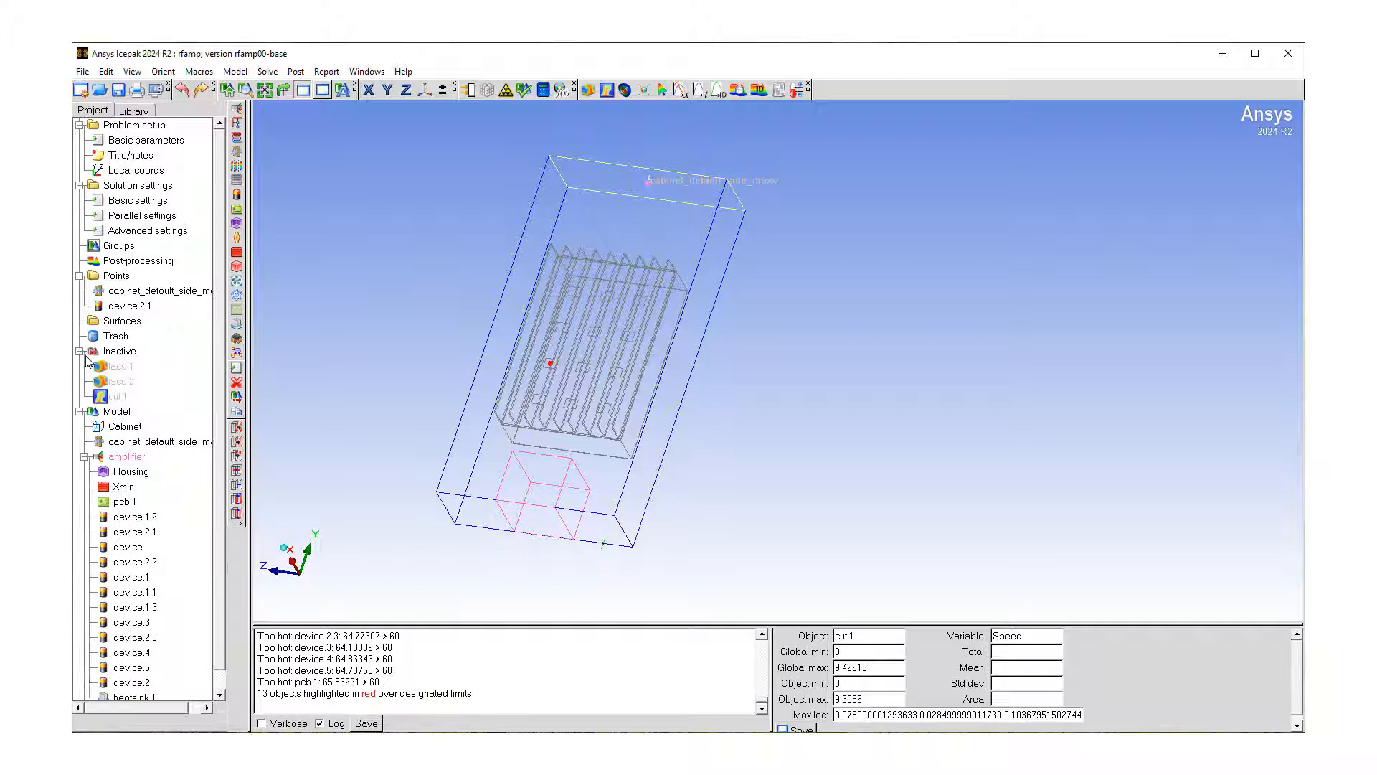
{"action": "right_click", "coordinate": [123, 383]}
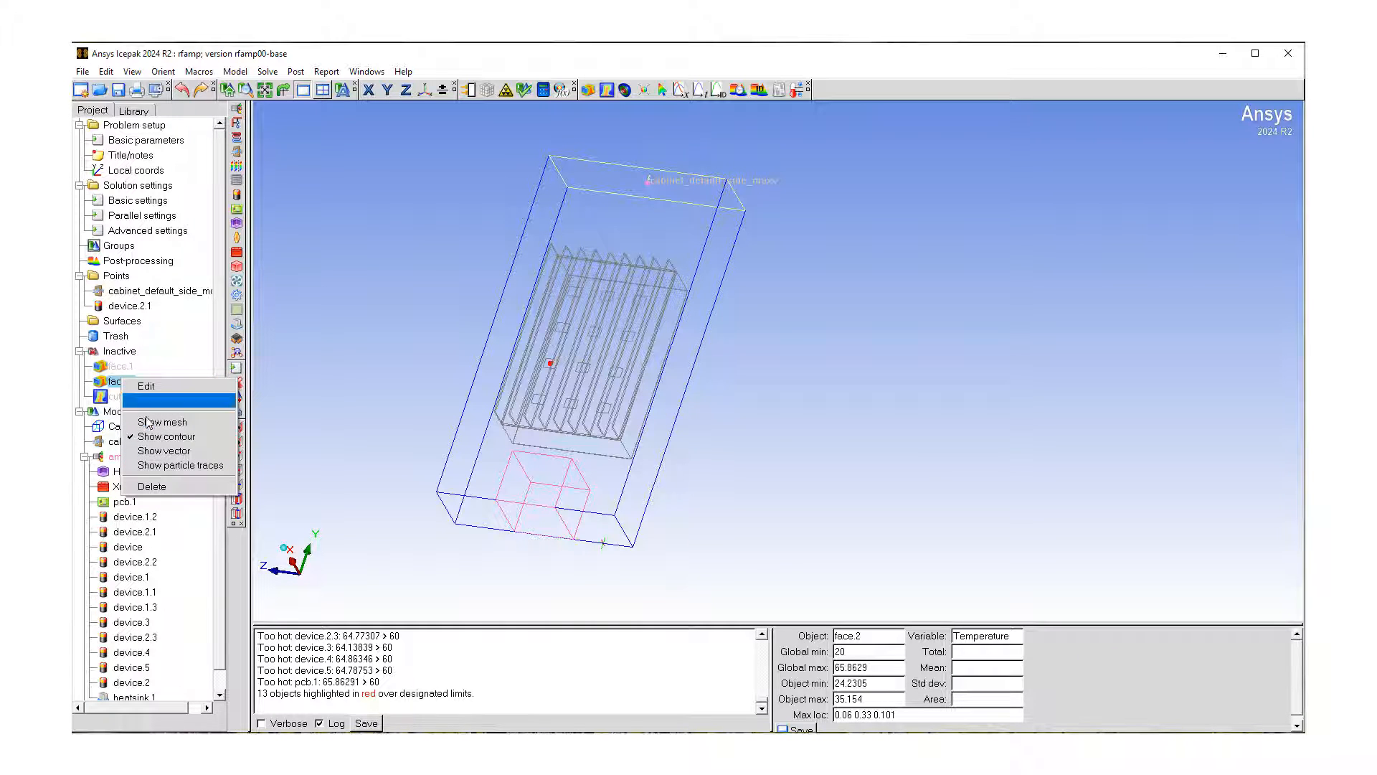
{"action": "left_click", "coordinate": [79, 352]}
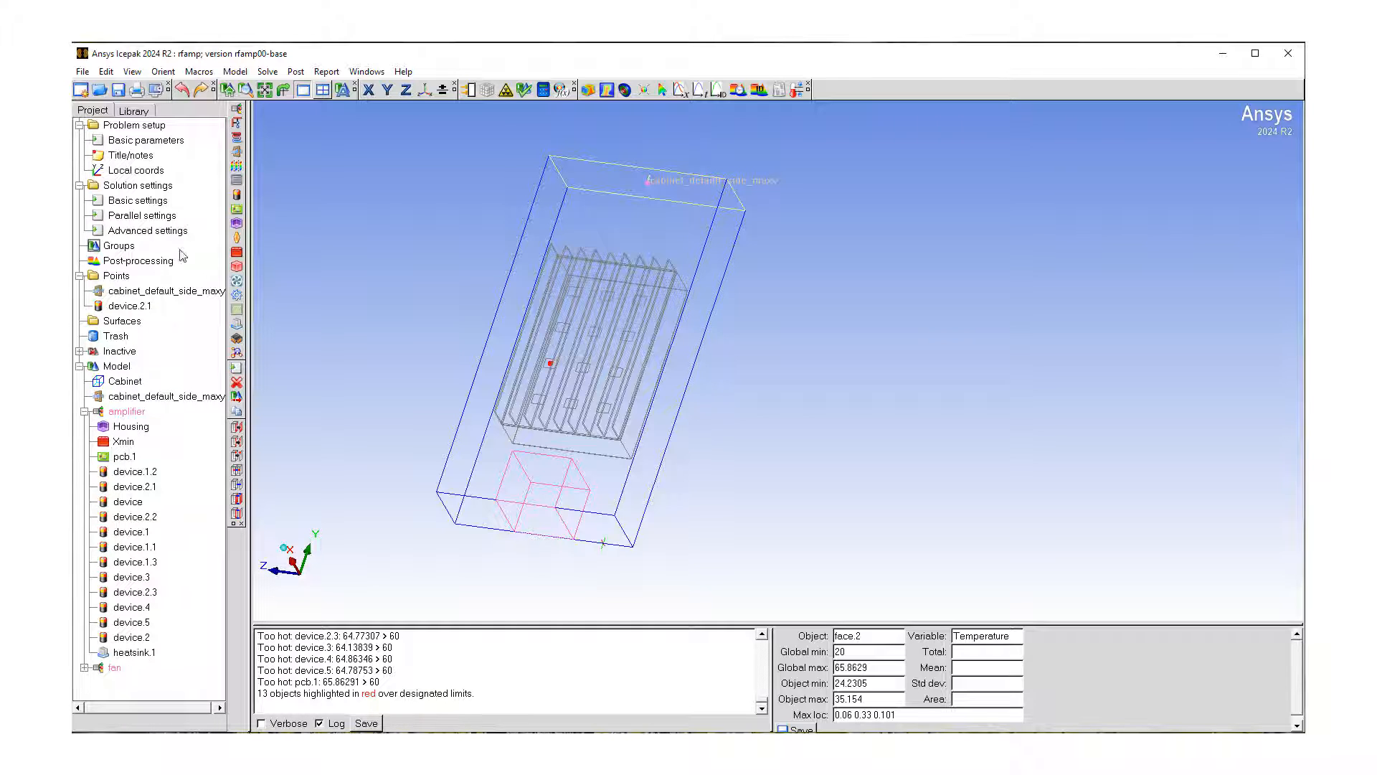
Create a temperature isosurface with a value of 55, show contours on it, and display it
{"action": "left_click", "coordinate": [625, 92]}
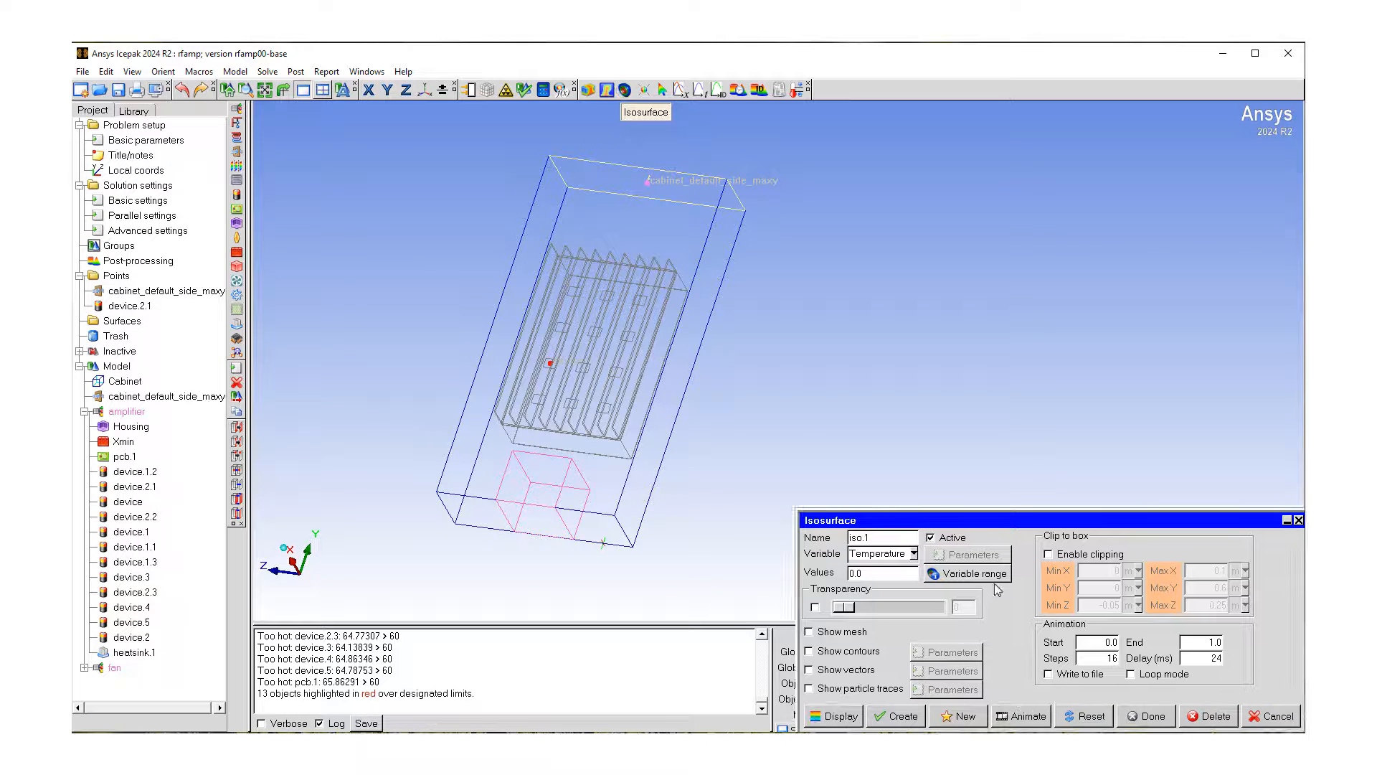
{"action": "left_click_drag", "start_coordinate": [924, 524], "coordinate": [886, 327]}
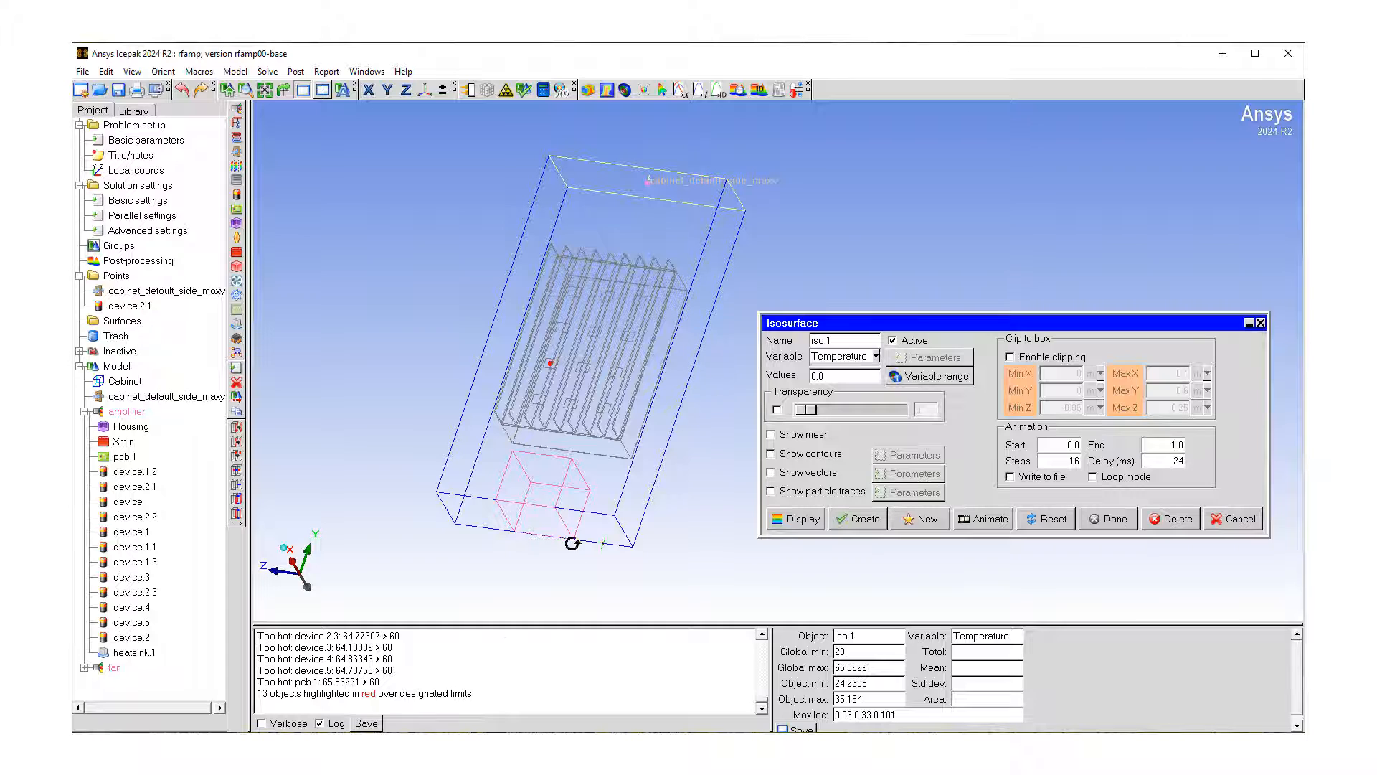
{"action": "left_click_drag", "start_coordinate": [831, 376], "coordinate": [811, 377]}
{"action": "left_click", "coordinate": [772, 454]}
{"action": "left_click", "coordinate": [800, 526]}
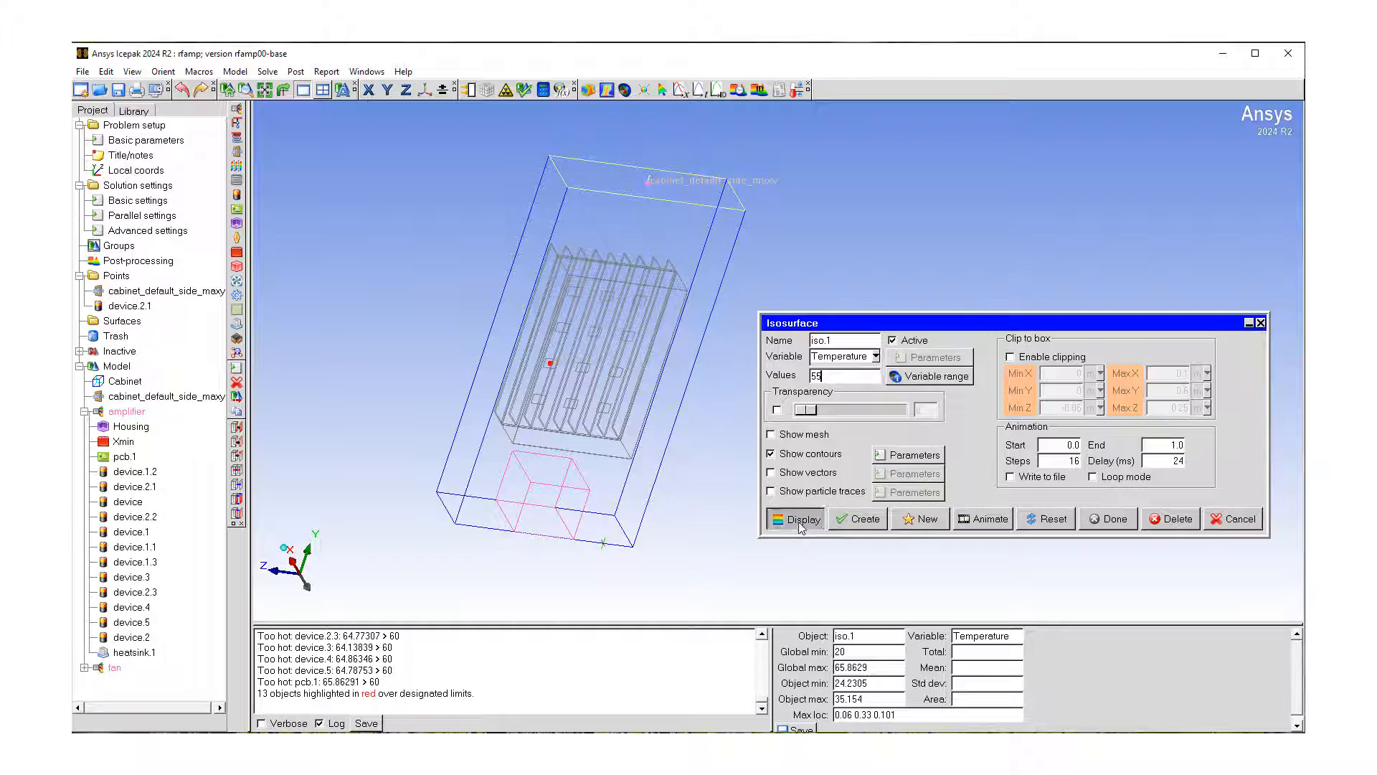
Inspect the isosurface around the devices, accept its setup, and deactivate iso.1
{"action": "left_click_drag", "start_coordinate": [574, 337], "coordinate": [545, 362]}
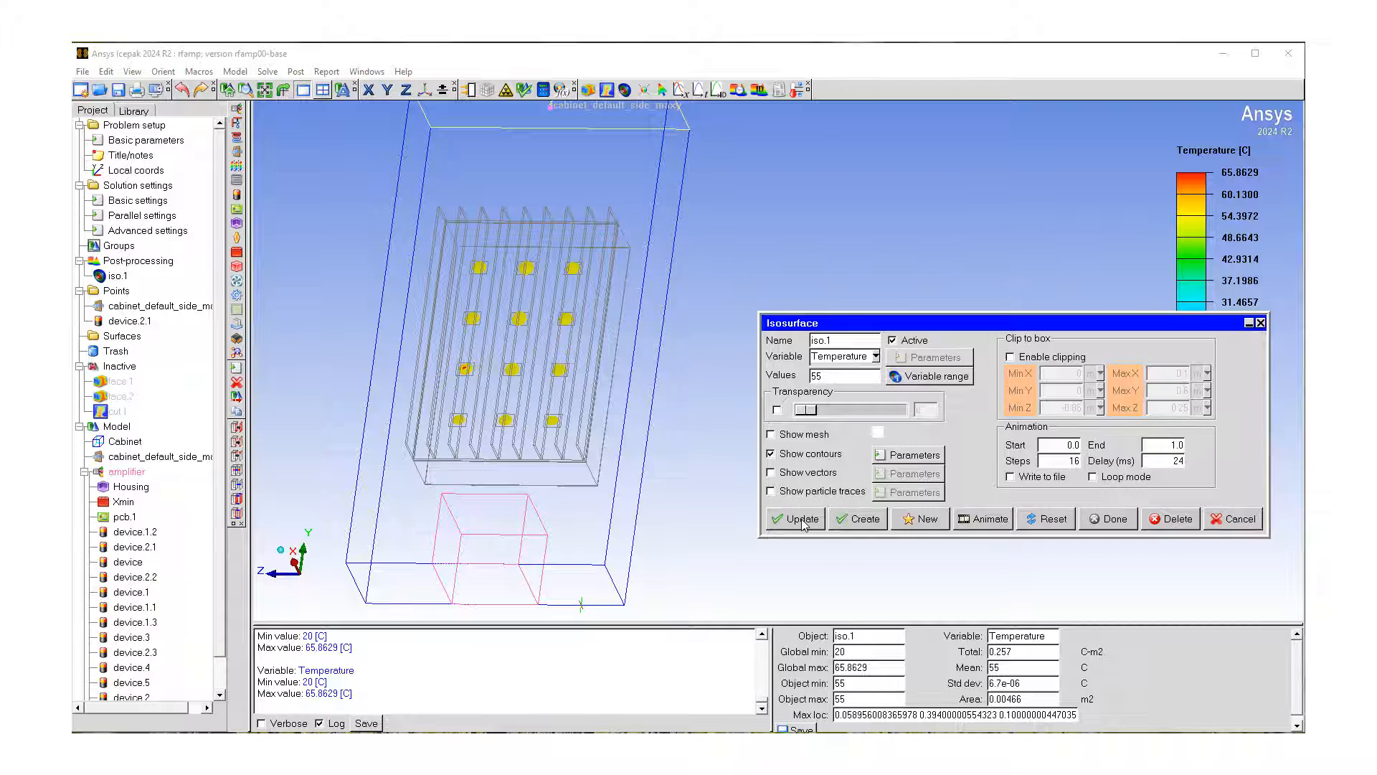
{"action": "left_click", "coordinate": [1111, 518]}
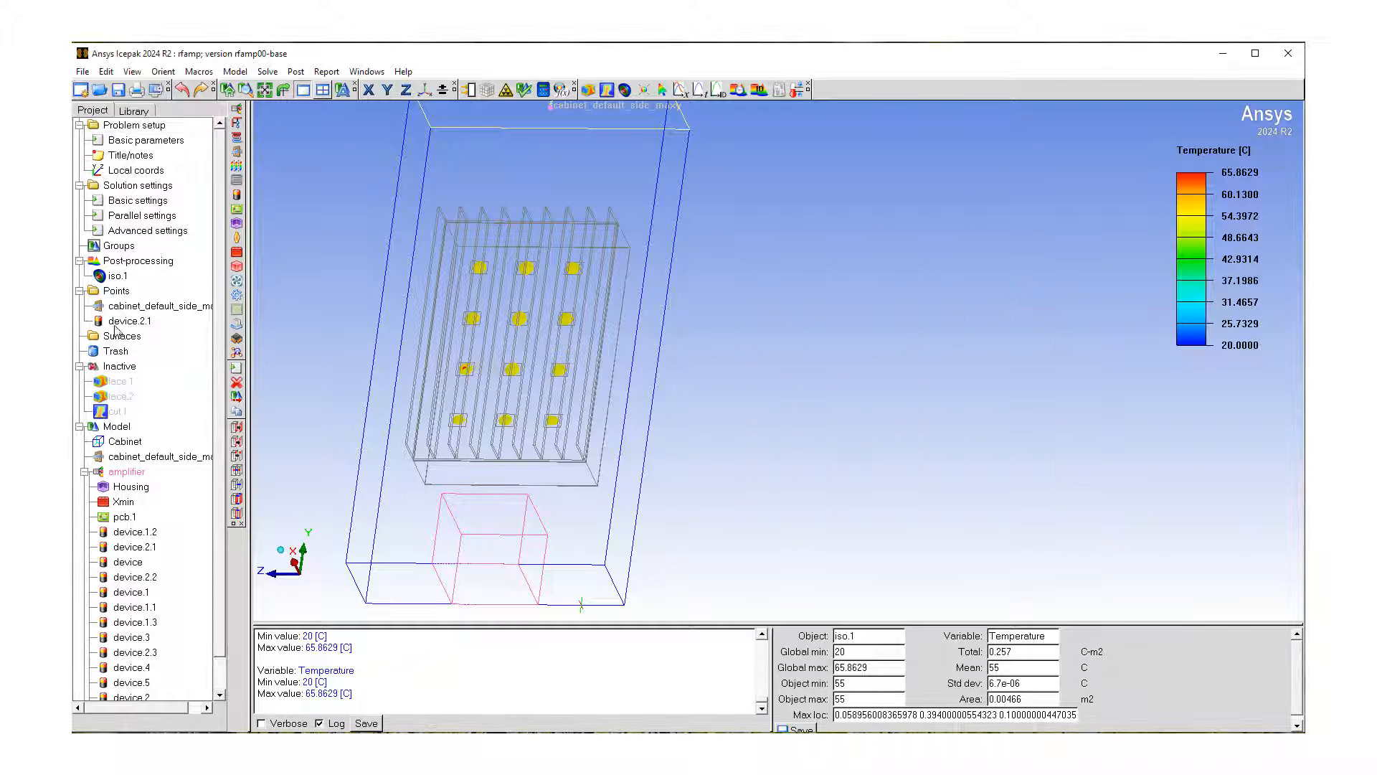
{"action": "right_click", "coordinate": [120, 277]}
{"action": "left_click", "coordinate": [134, 297]}
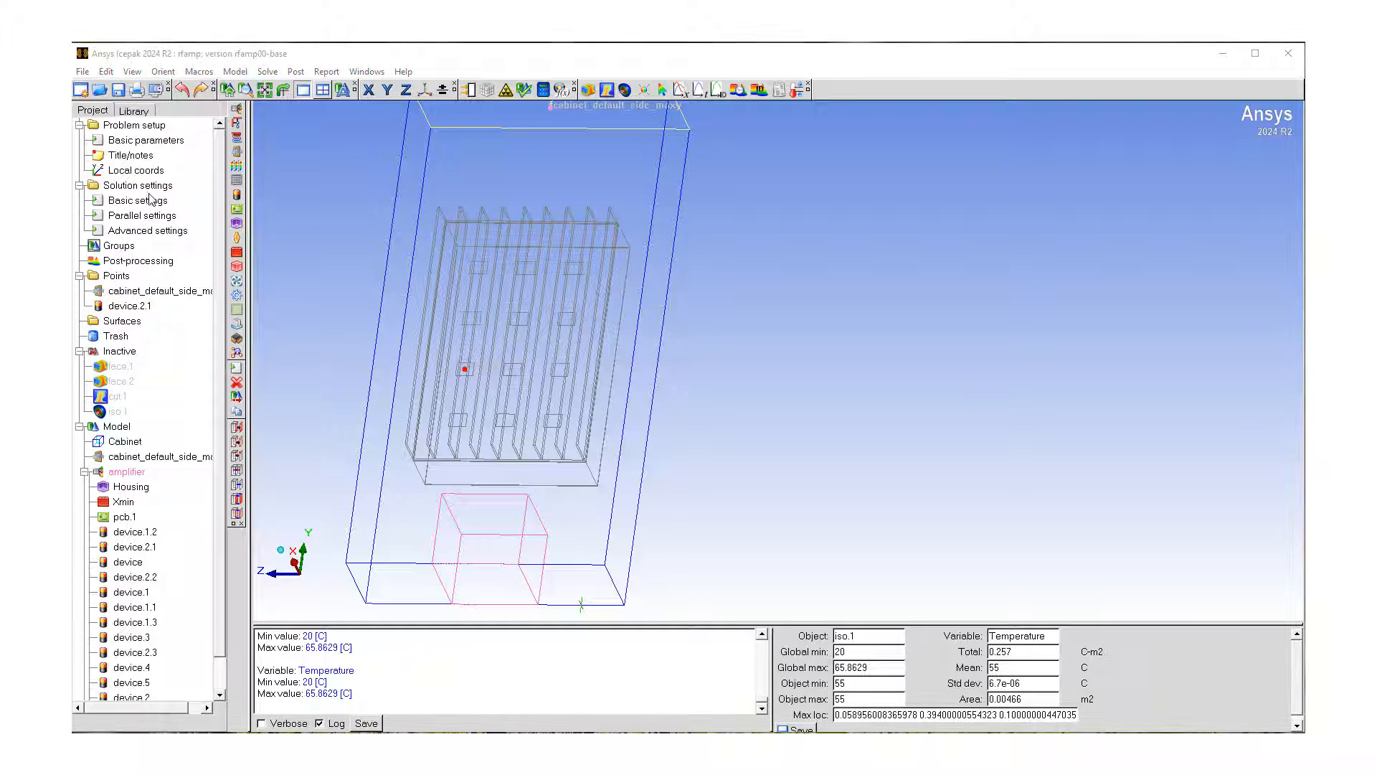
Define a summary report for solution rfamp00-base and add a temperature entry for object heatsink.1
{"action": "left_click", "coordinate": [326, 73]}
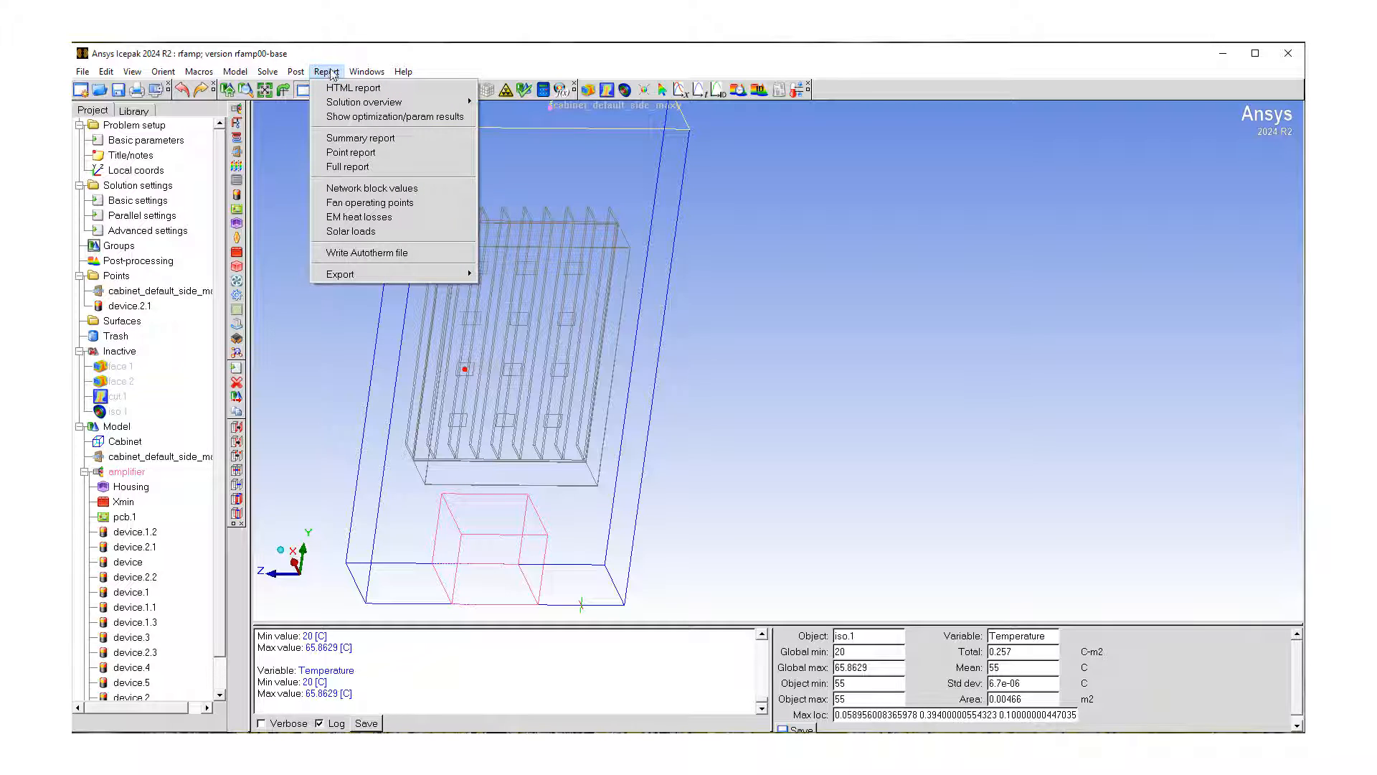
{"action": "left_click", "coordinate": [356, 141]}
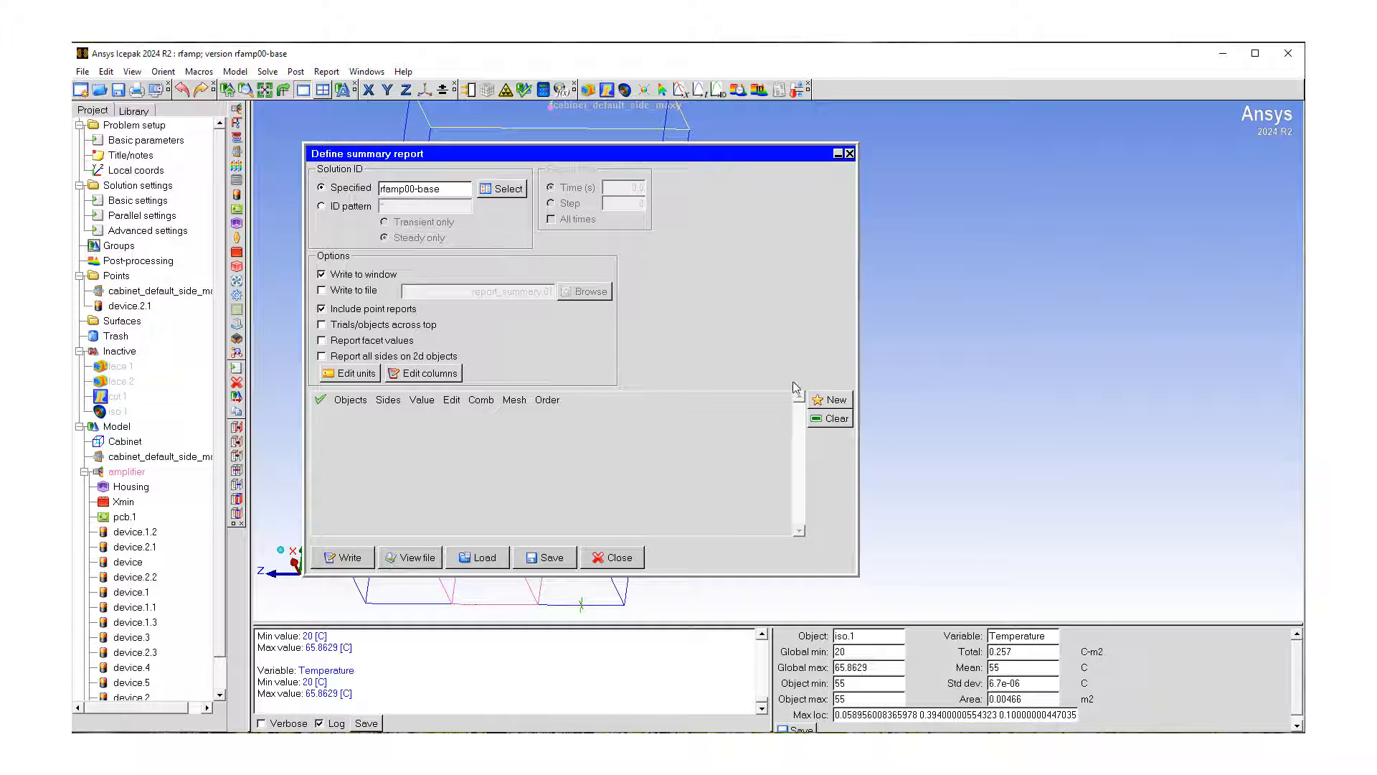
{"action": "left_click", "coordinate": [829, 403]}
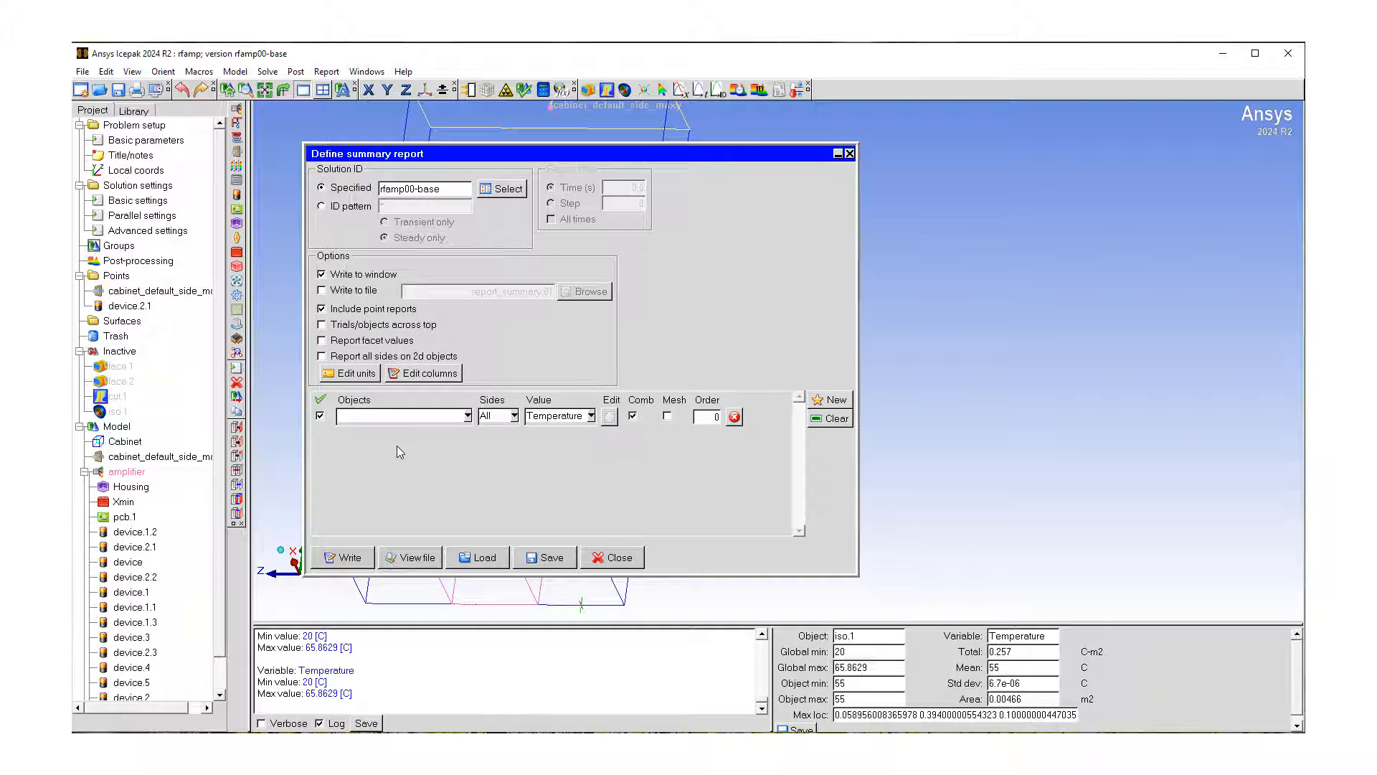
{"action": "left_click", "coordinate": [467, 416]}
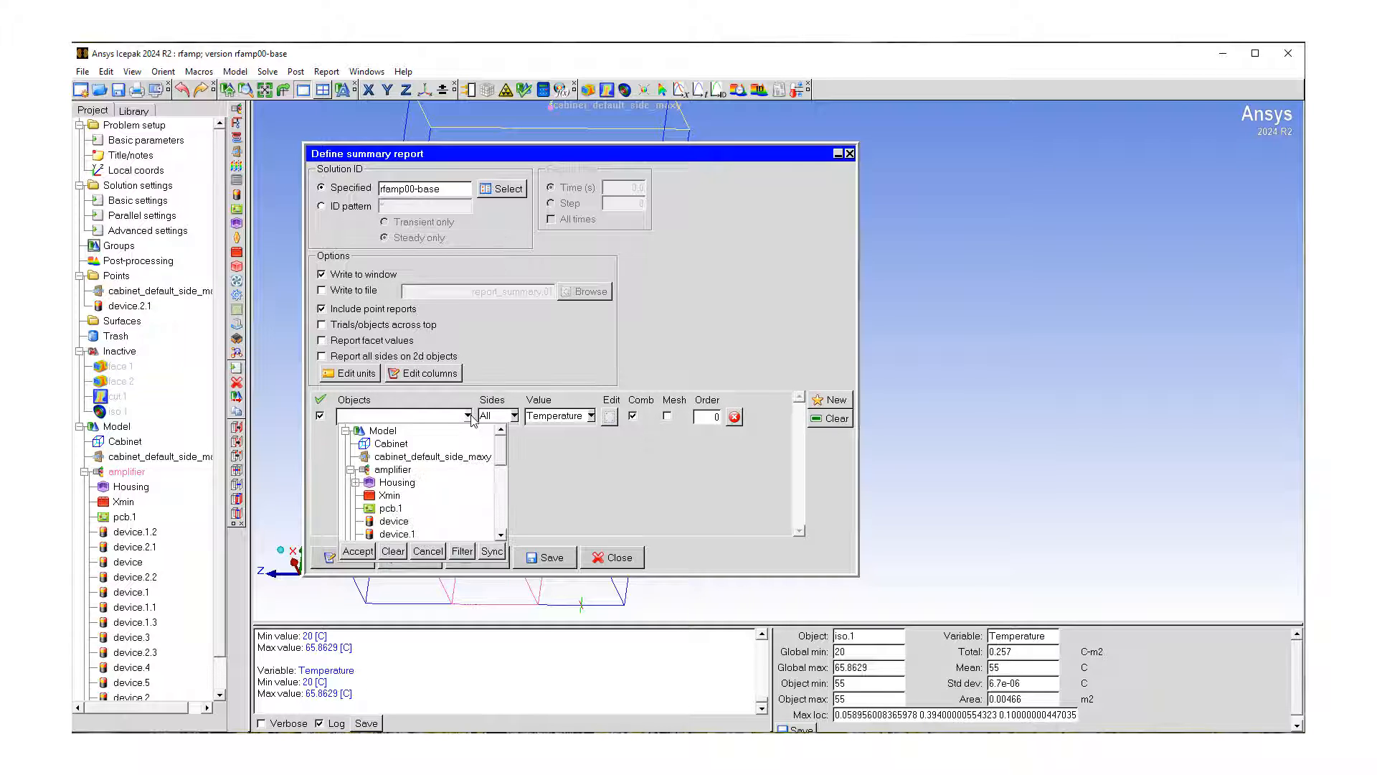
{"action": "scroll", "coordinate": [445, 488], "scroll_direction": "down", "scroll_amount": 6}
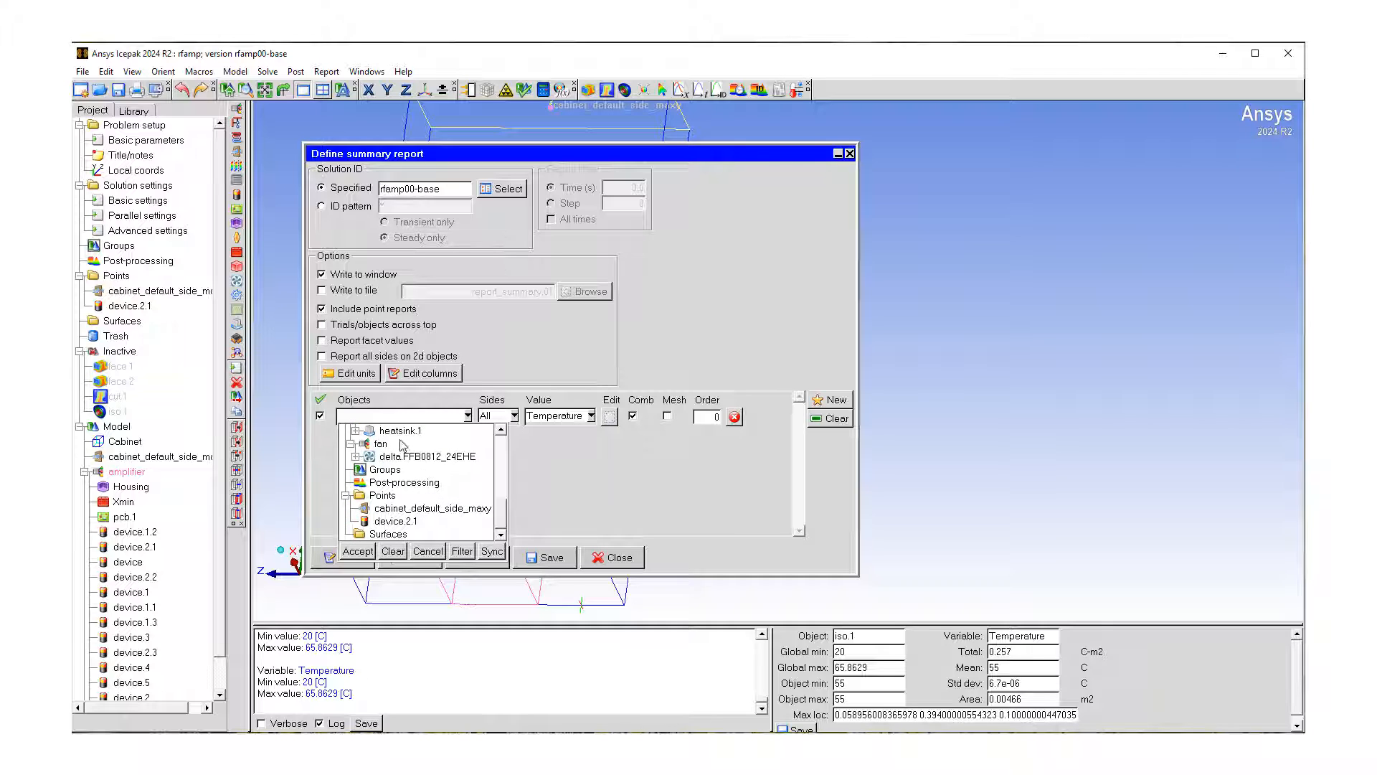
{"action": "left_click", "coordinate": [399, 433]}
{"action": "left_click", "coordinate": [358, 551]}
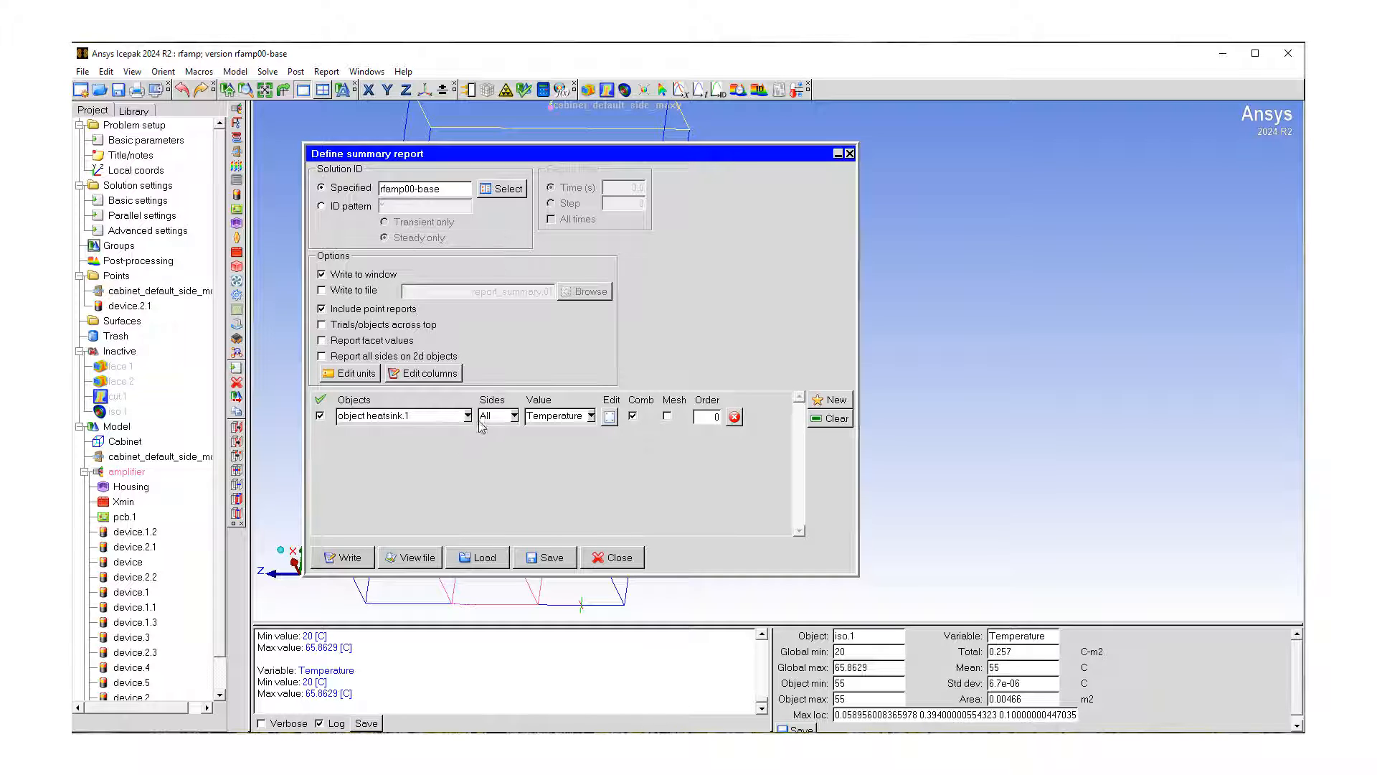
Set the heatsink.1 report entry to Heat flow and add a Volume flow entry for the fan object delta.FFB0812_24EHE
{"action": "left_click", "coordinate": [591, 416]}
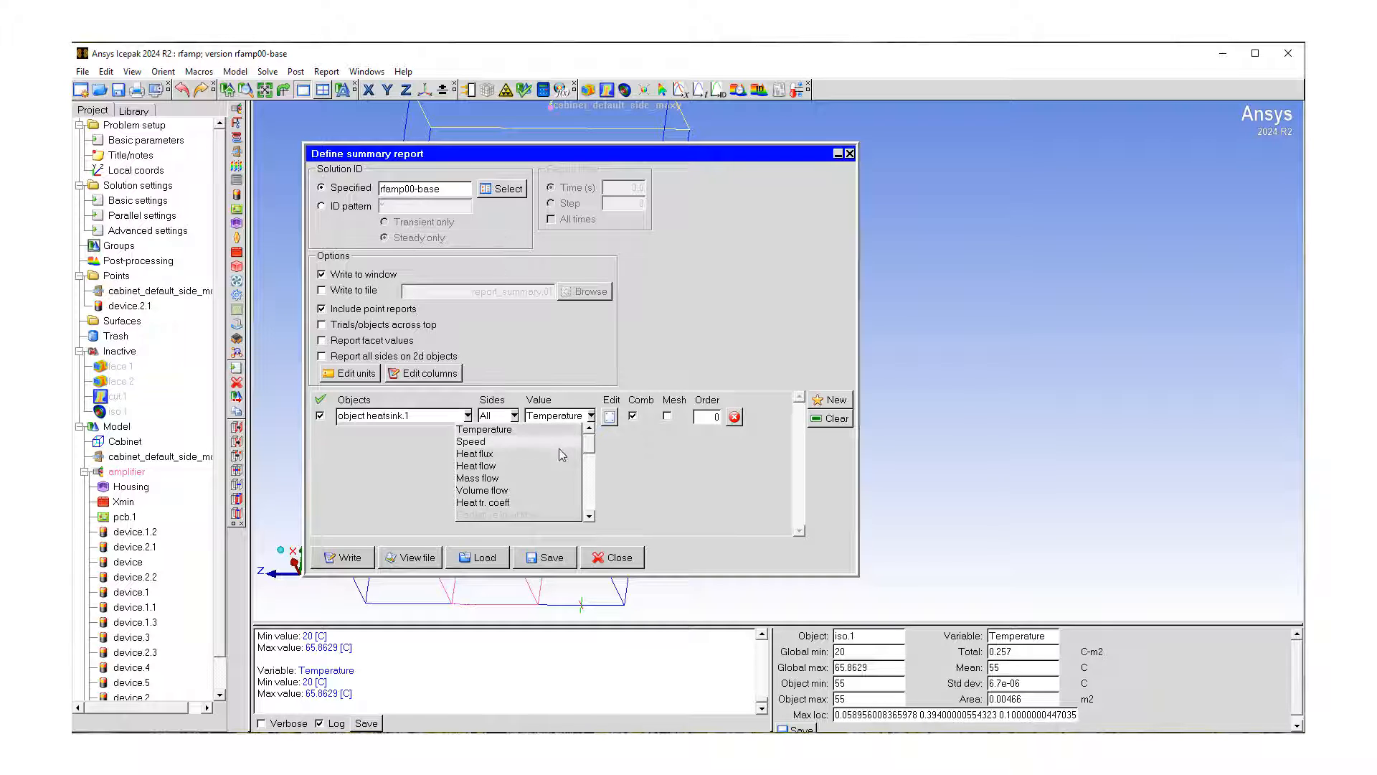
{"action": "left_click", "coordinate": [533, 467]}
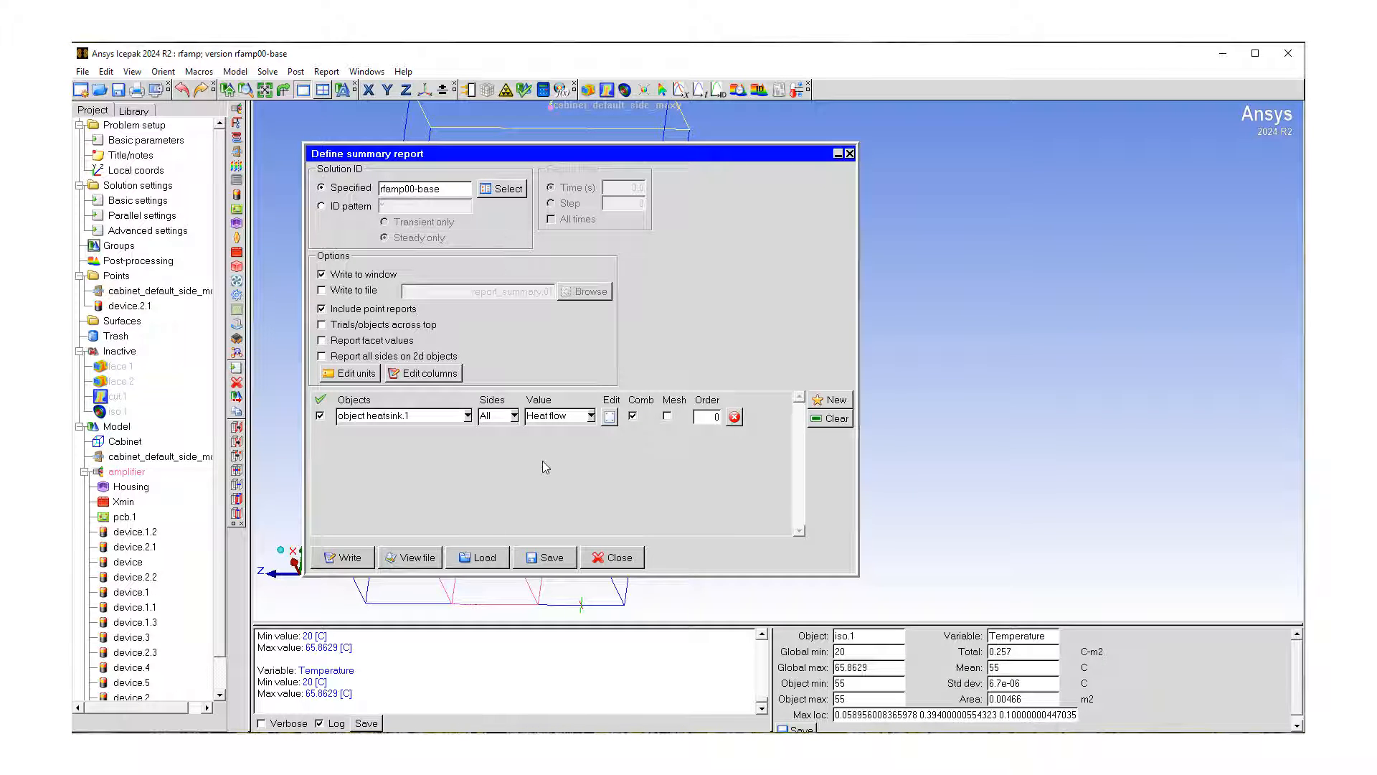
{"action": "left_click", "coordinate": [836, 402]}
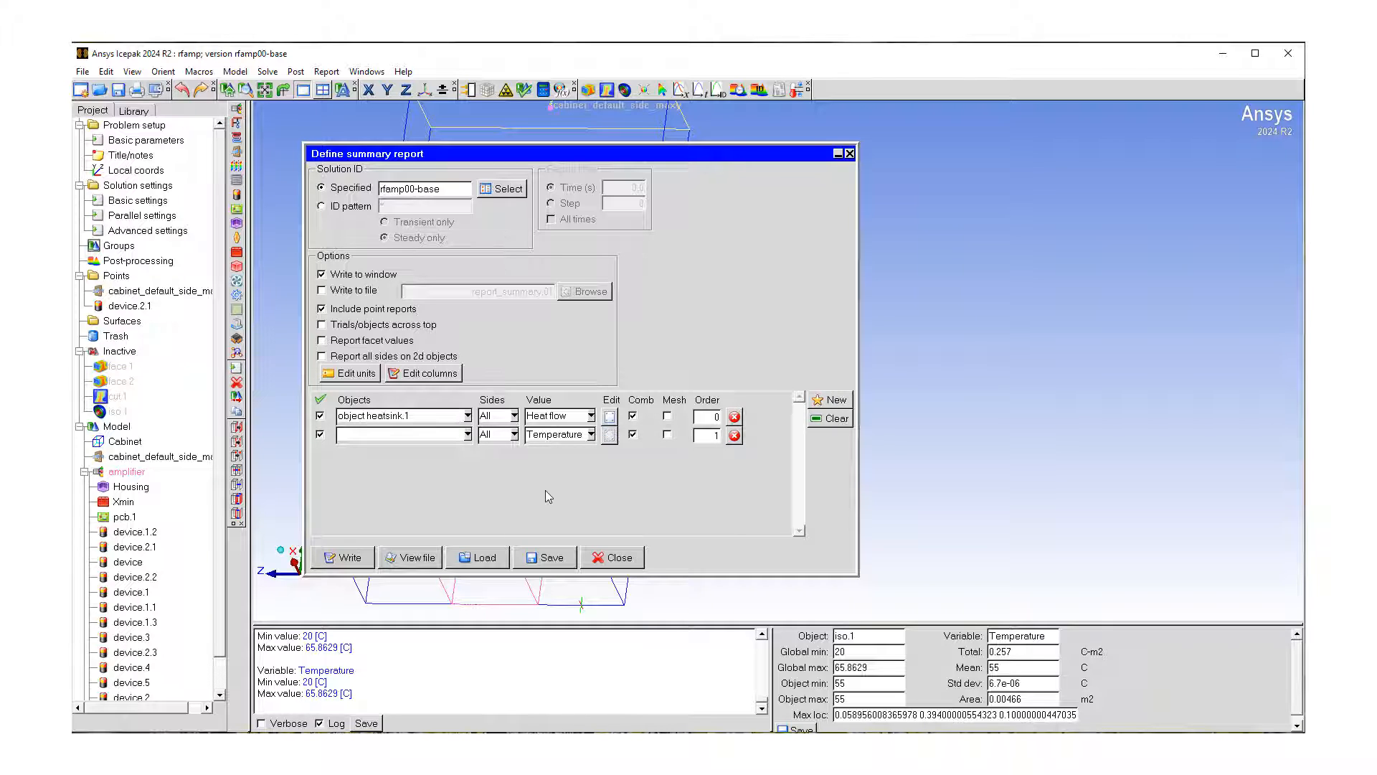
{"action": "left_click", "coordinate": [469, 436]}
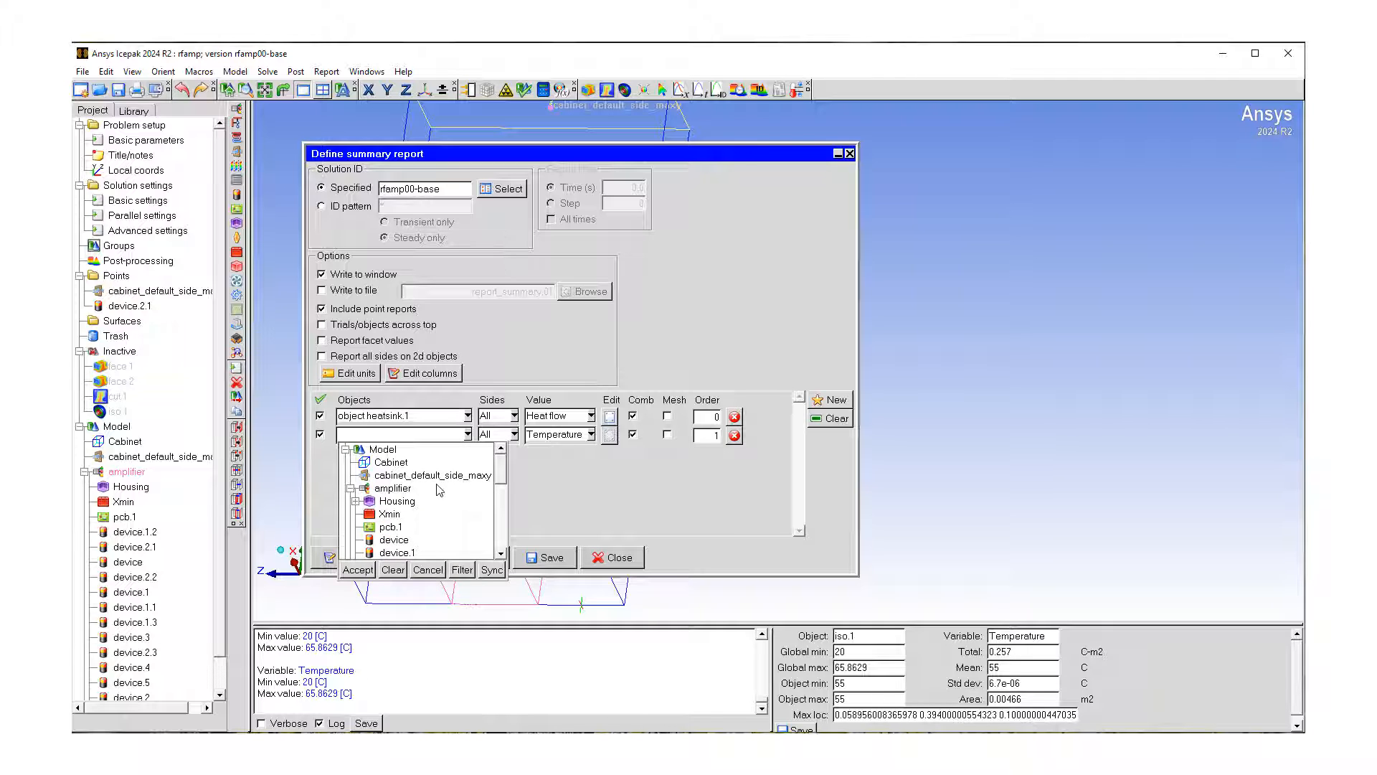
{"action": "scroll", "coordinate": [431, 490], "scroll_direction": "down", "scroll_amount": 5}
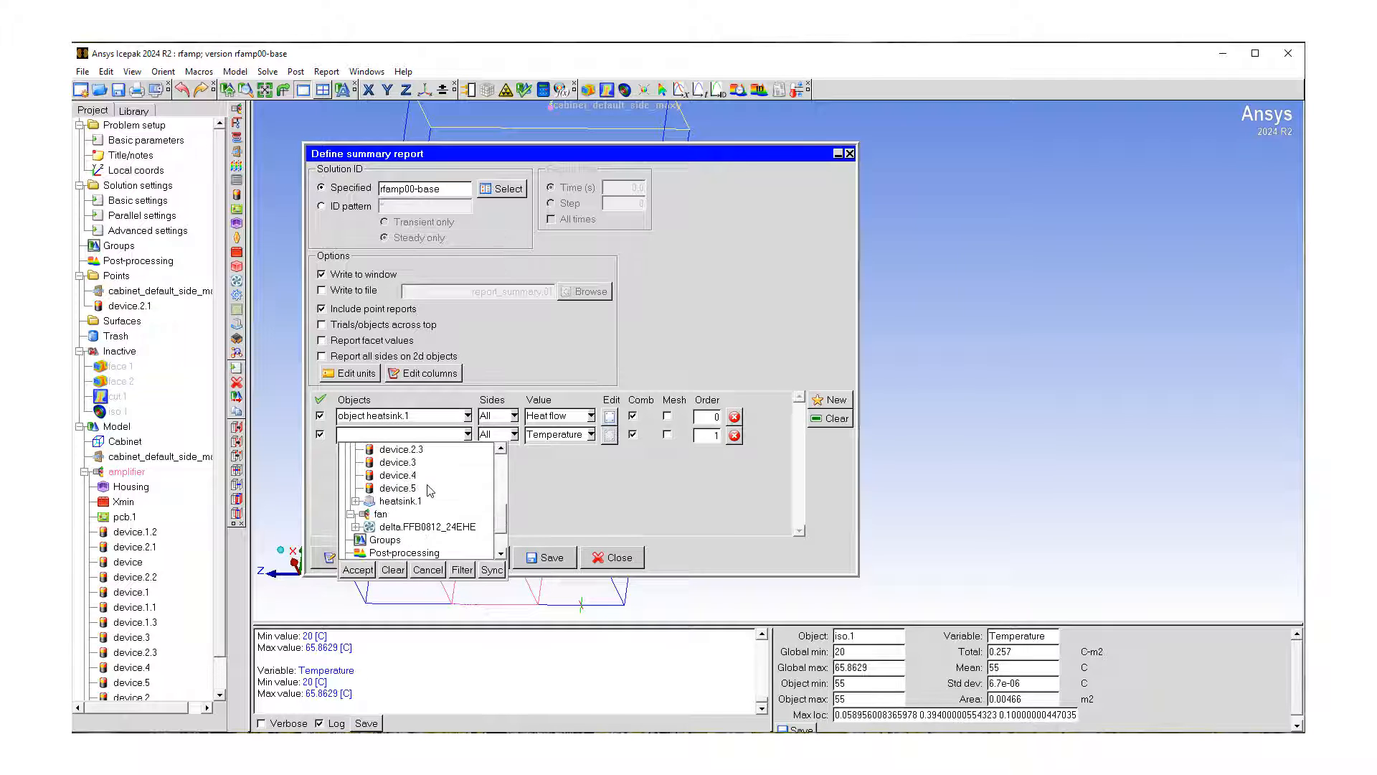
{"action": "left_click", "coordinate": [422, 529]}
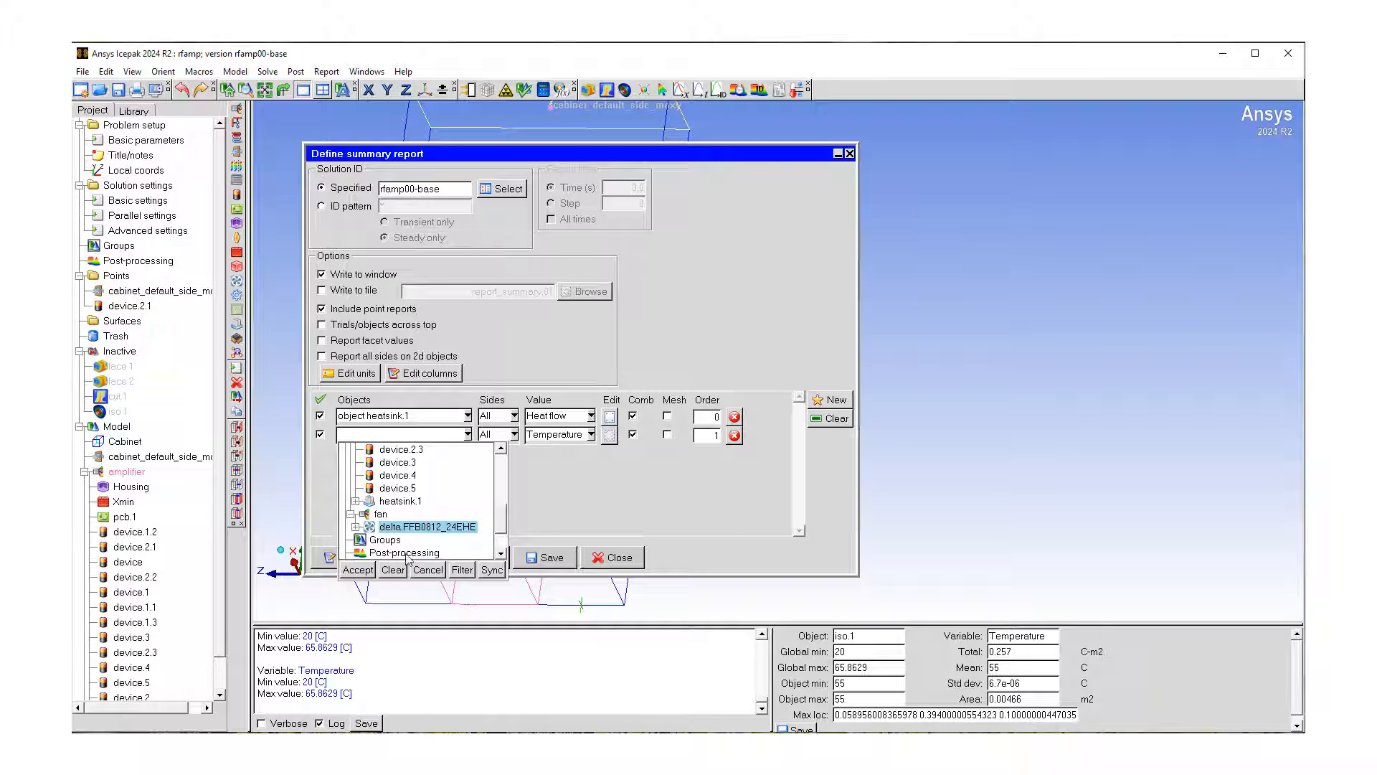
{"action": "left_click", "coordinate": [359, 571]}
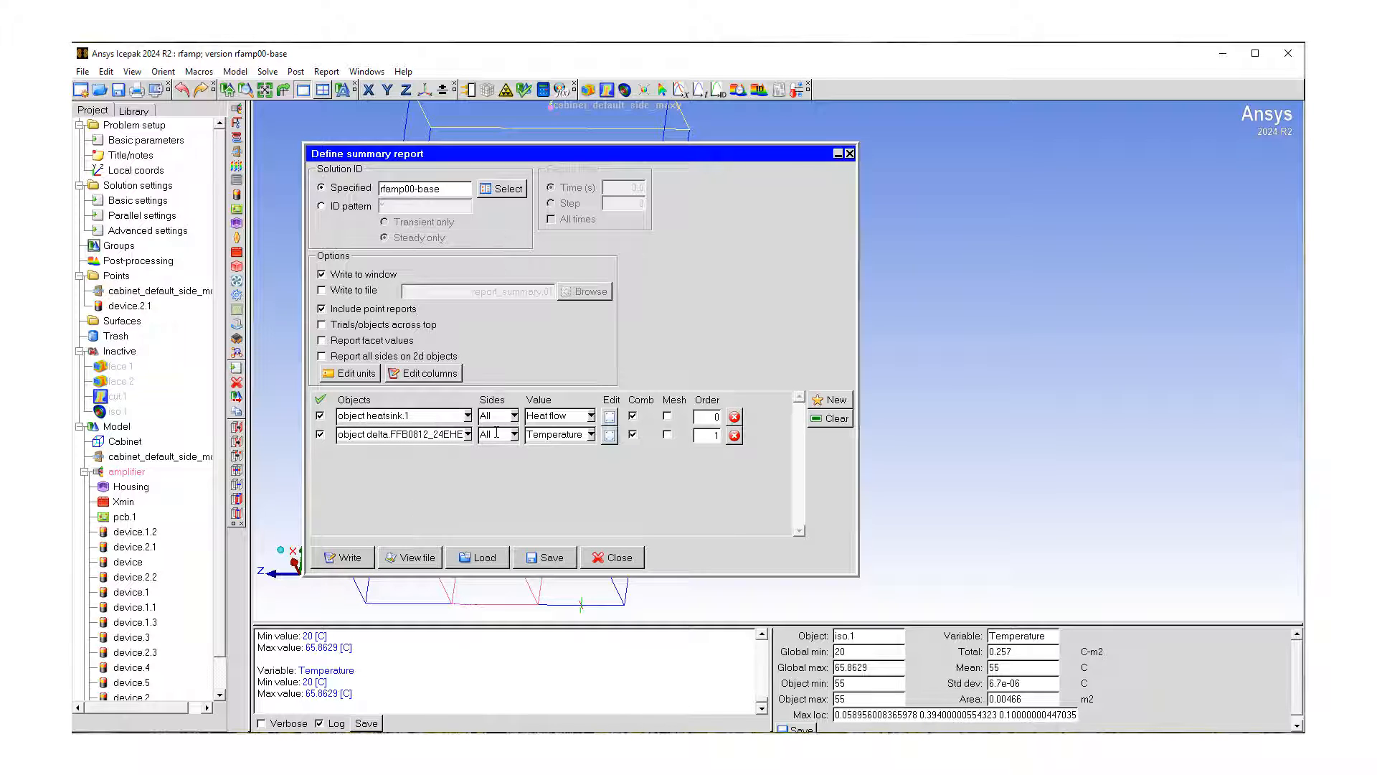
{"action": "left_click", "coordinate": [591, 434]}
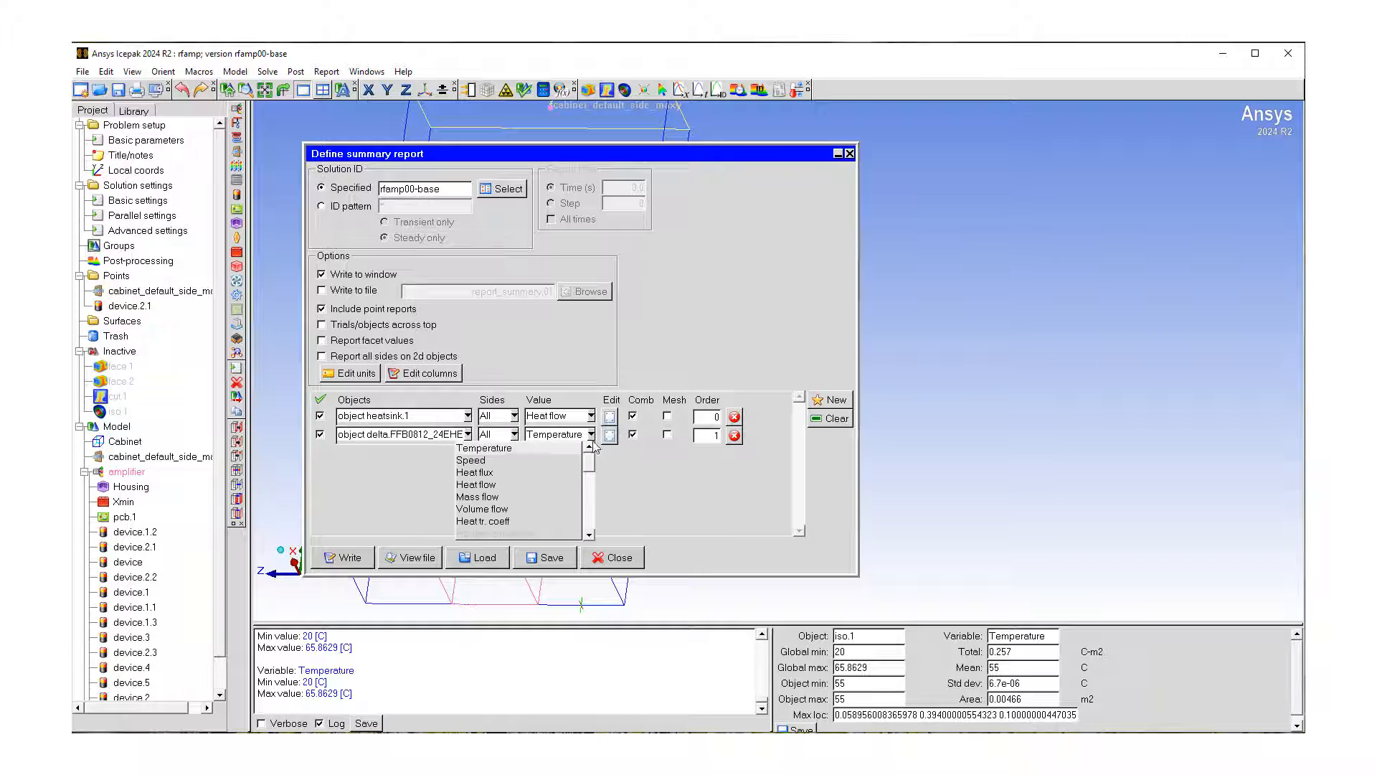
{"action": "left_click", "coordinate": [545, 509]}
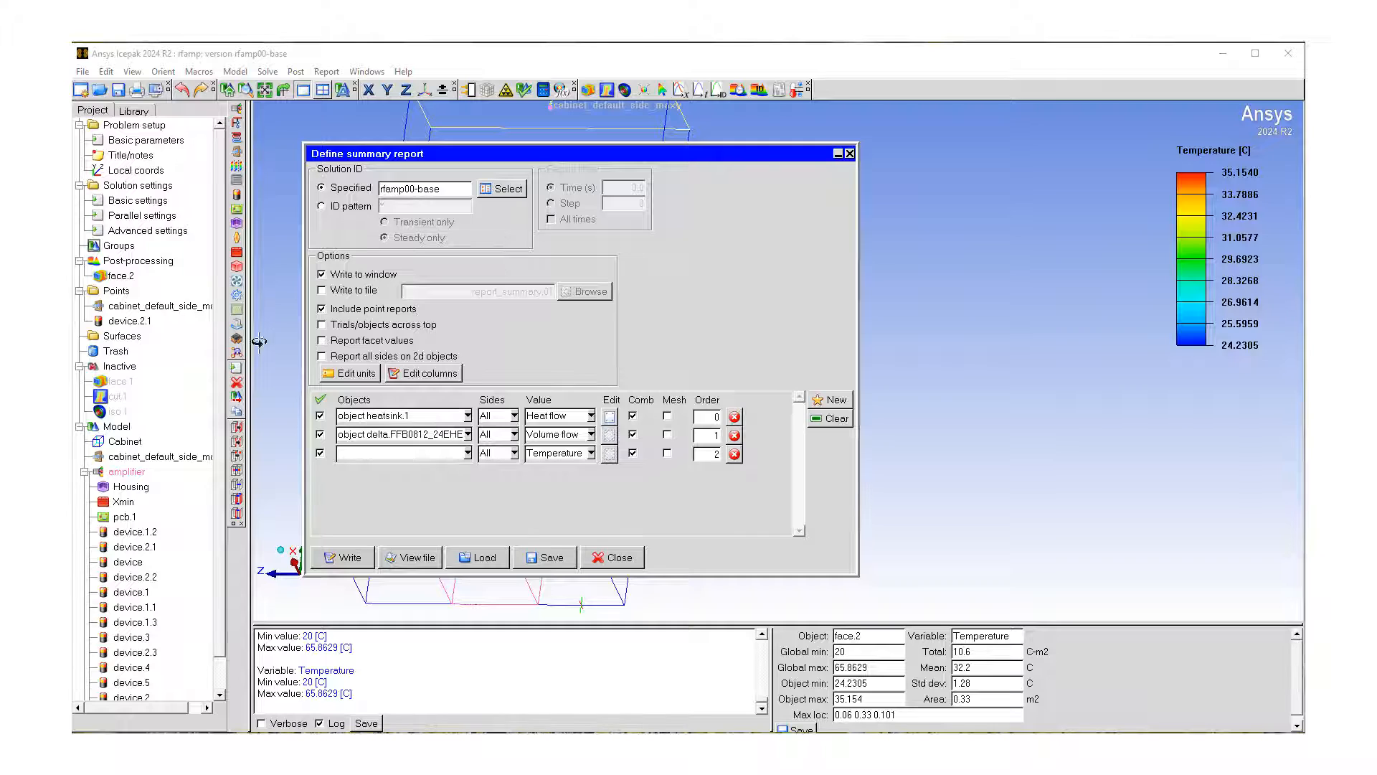
Reactivate the face.2 post-processing object and add a Temperature entry for it to the summary report
{"action": "left_click", "coordinate": [119, 276]}
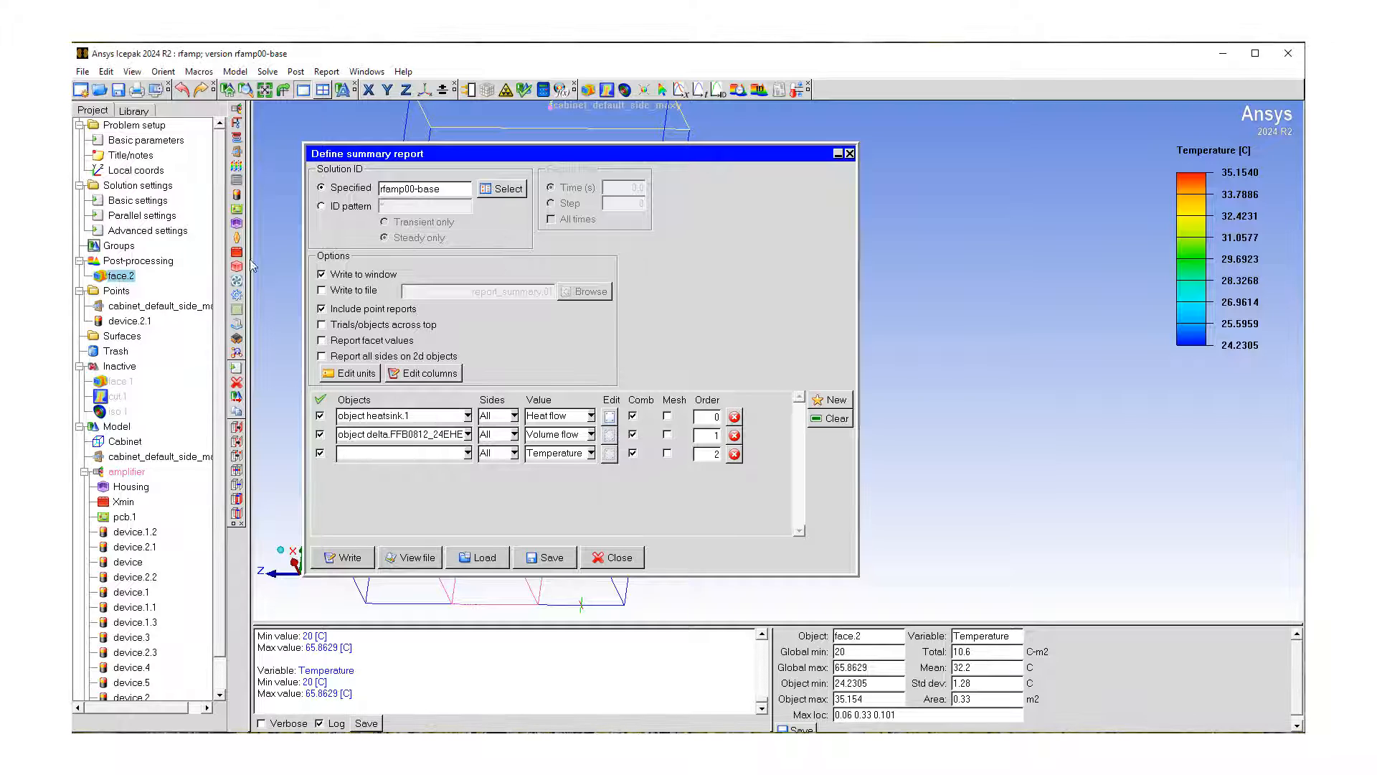
{"action": "left_click", "coordinate": [467, 453]}
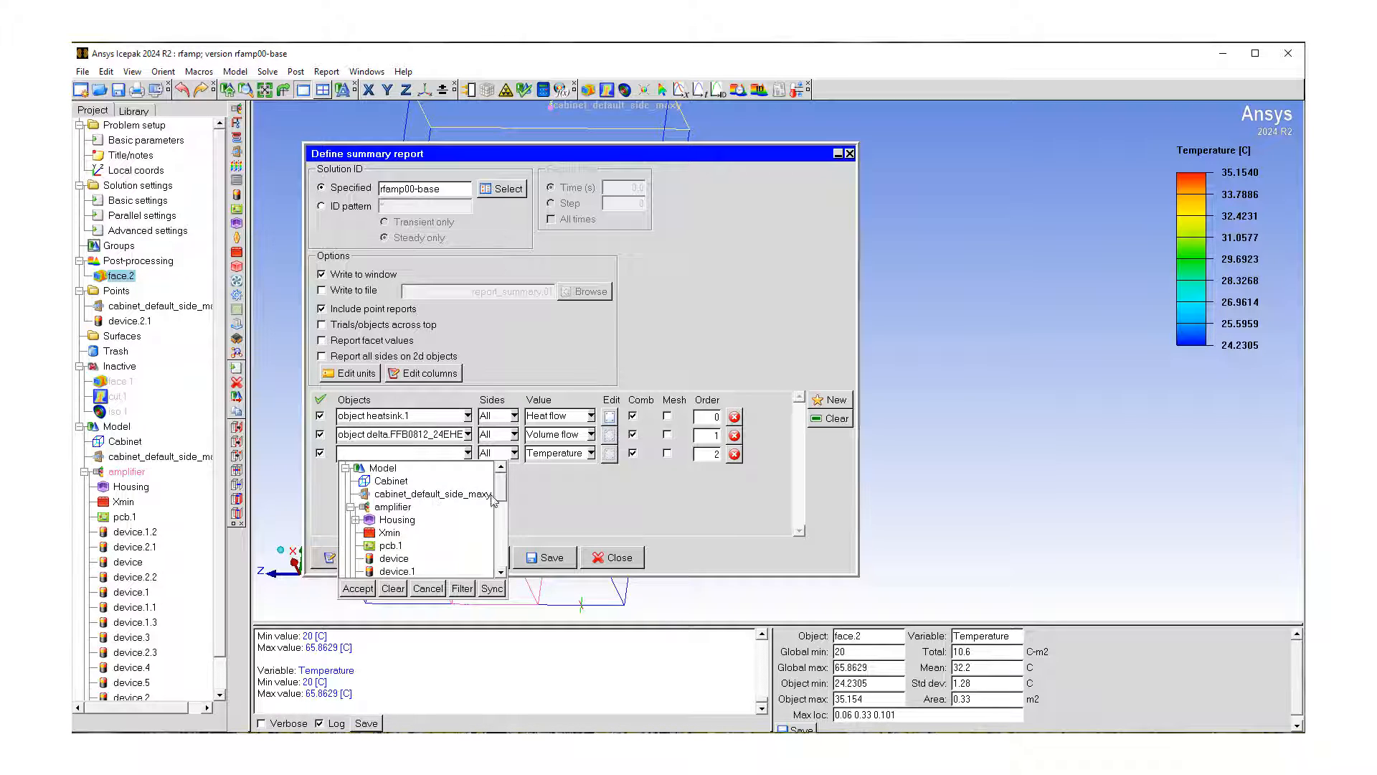
{"action": "left_click_drag", "start_coordinate": [502, 497], "coordinate": [503, 562]}
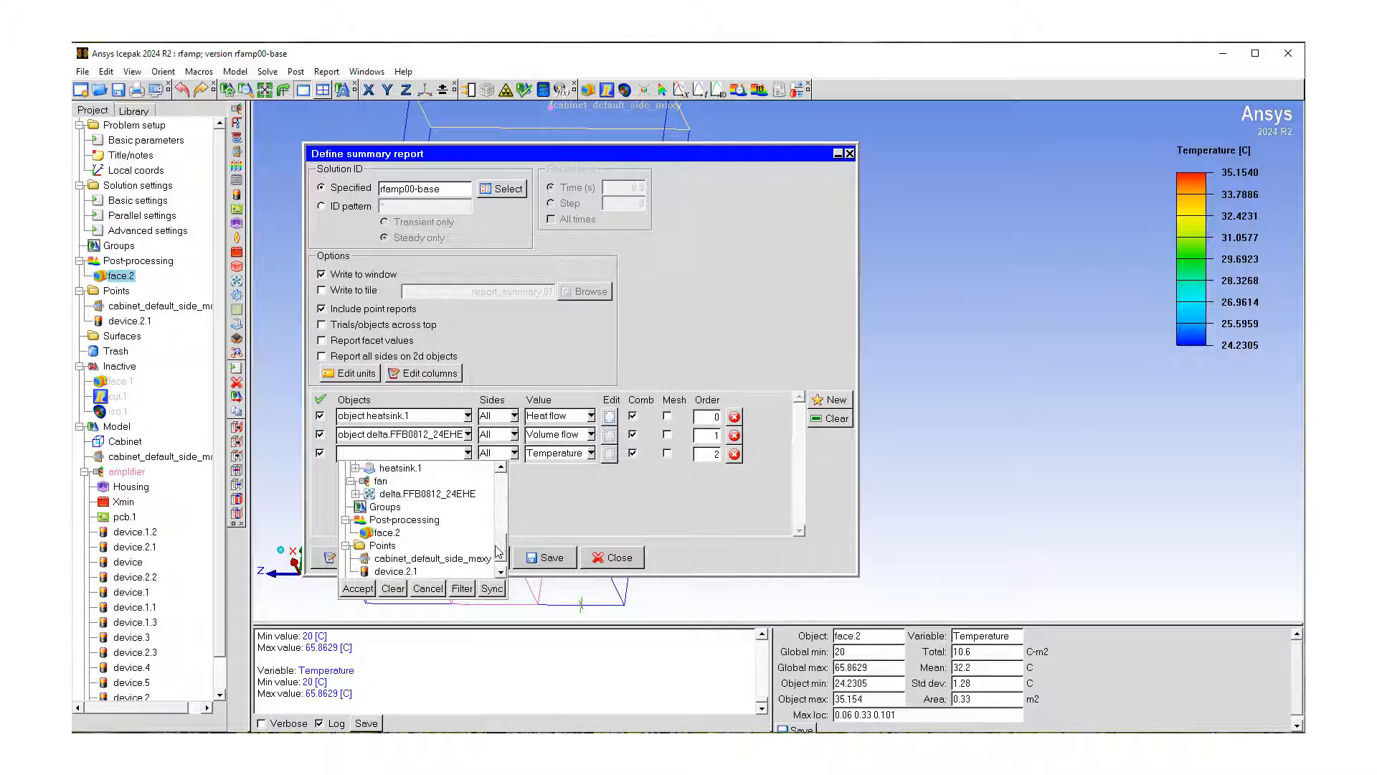
{"action": "left_click", "coordinate": [385, 533]}
{"action": "left_click", "coordinate": [358, 588]}
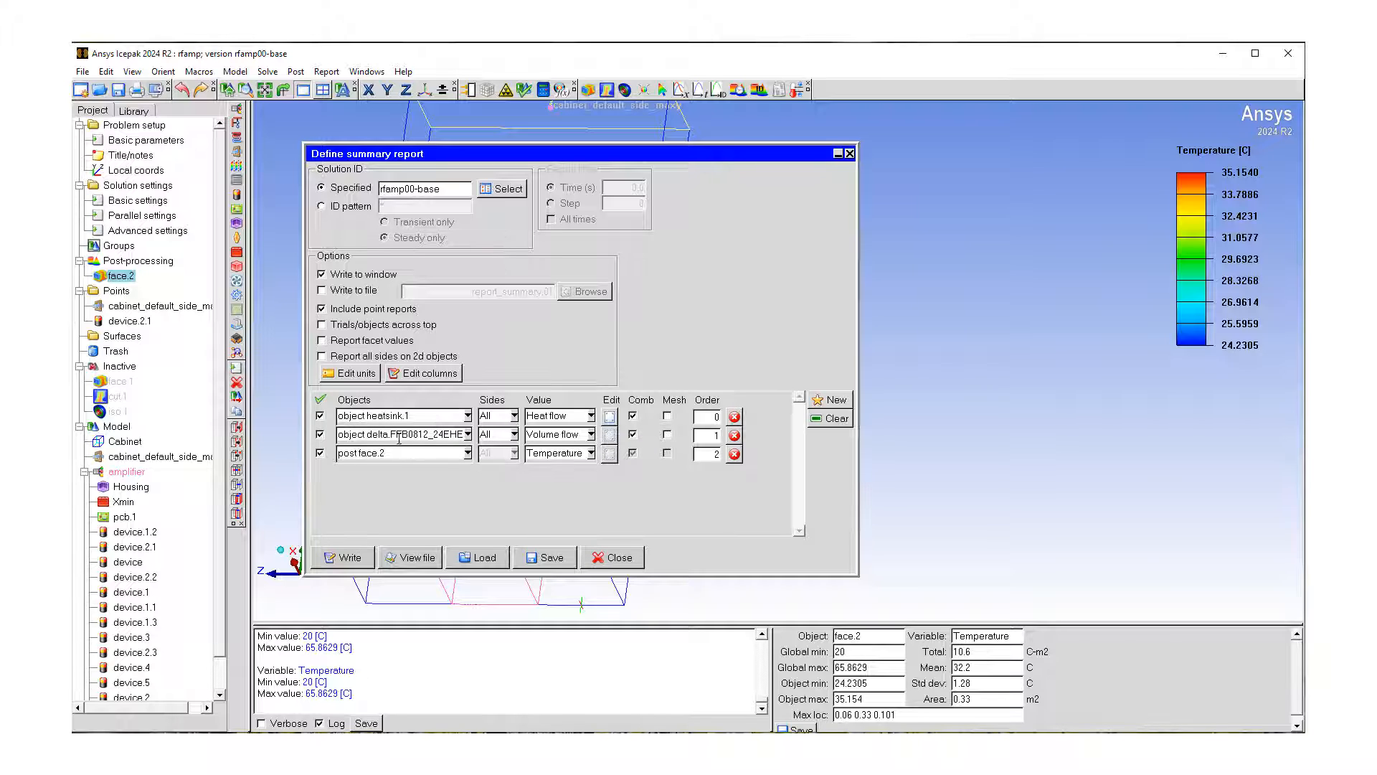
Write the summary report to a window, review its values, and close the report and its definition
{"action": "left_click", "coordinate": [338, 561]}
{"action": "left_click_drag", "start_coordinate": [825, 594], "coordinate": [693, 251]}
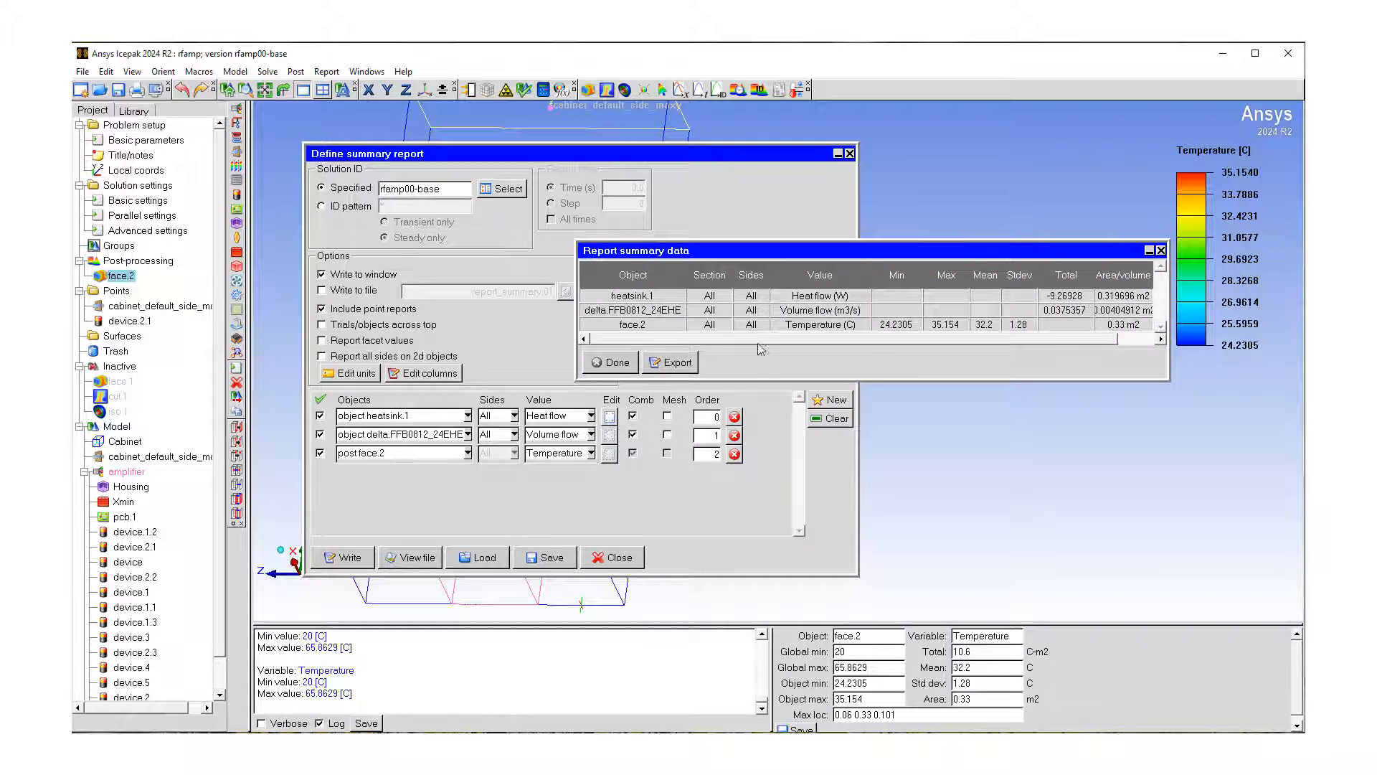
{"action": "left_click_drag", "start_coordinate": [772, 338], "coordinate": [730, 339]}
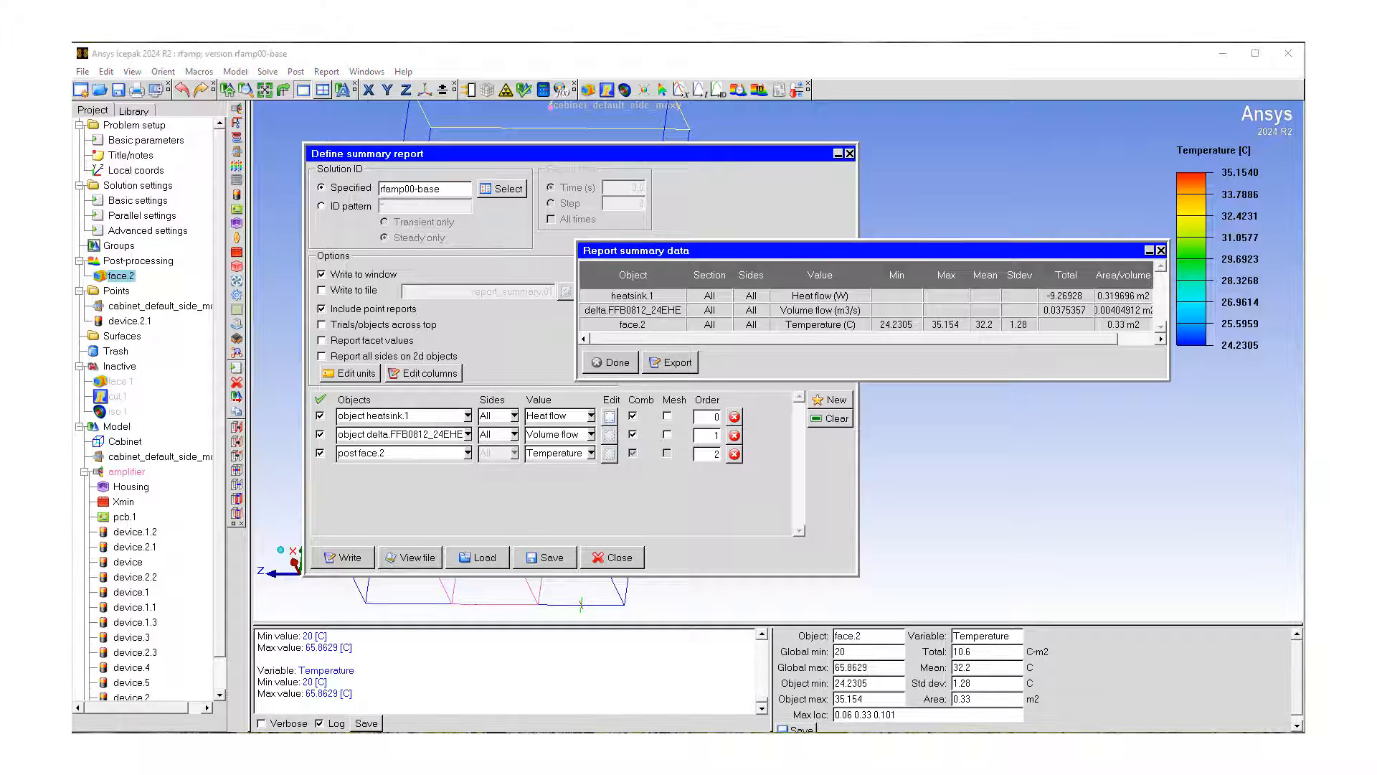
{"action": "left_click", "coordinate": [619, 364]}
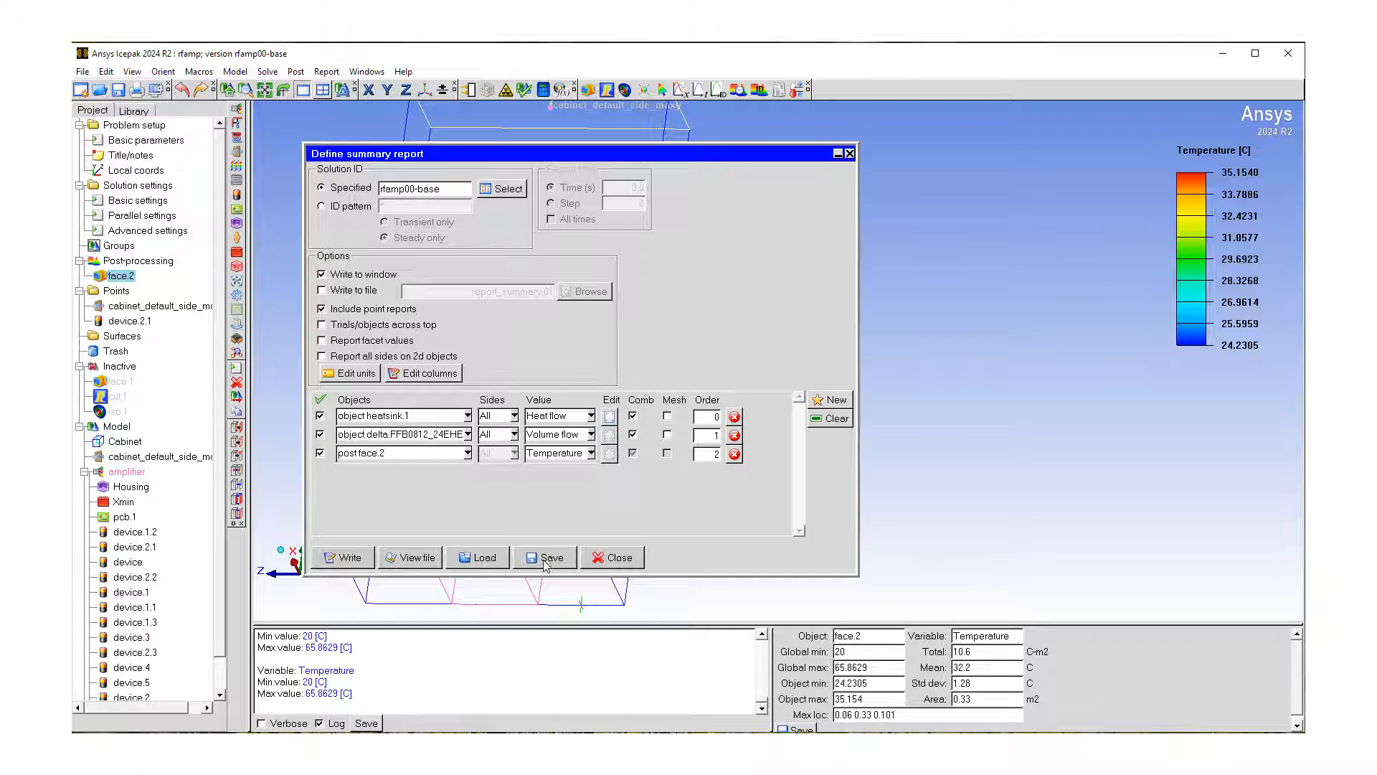
{"action": "left_click", "coordinate": [595, 560]}
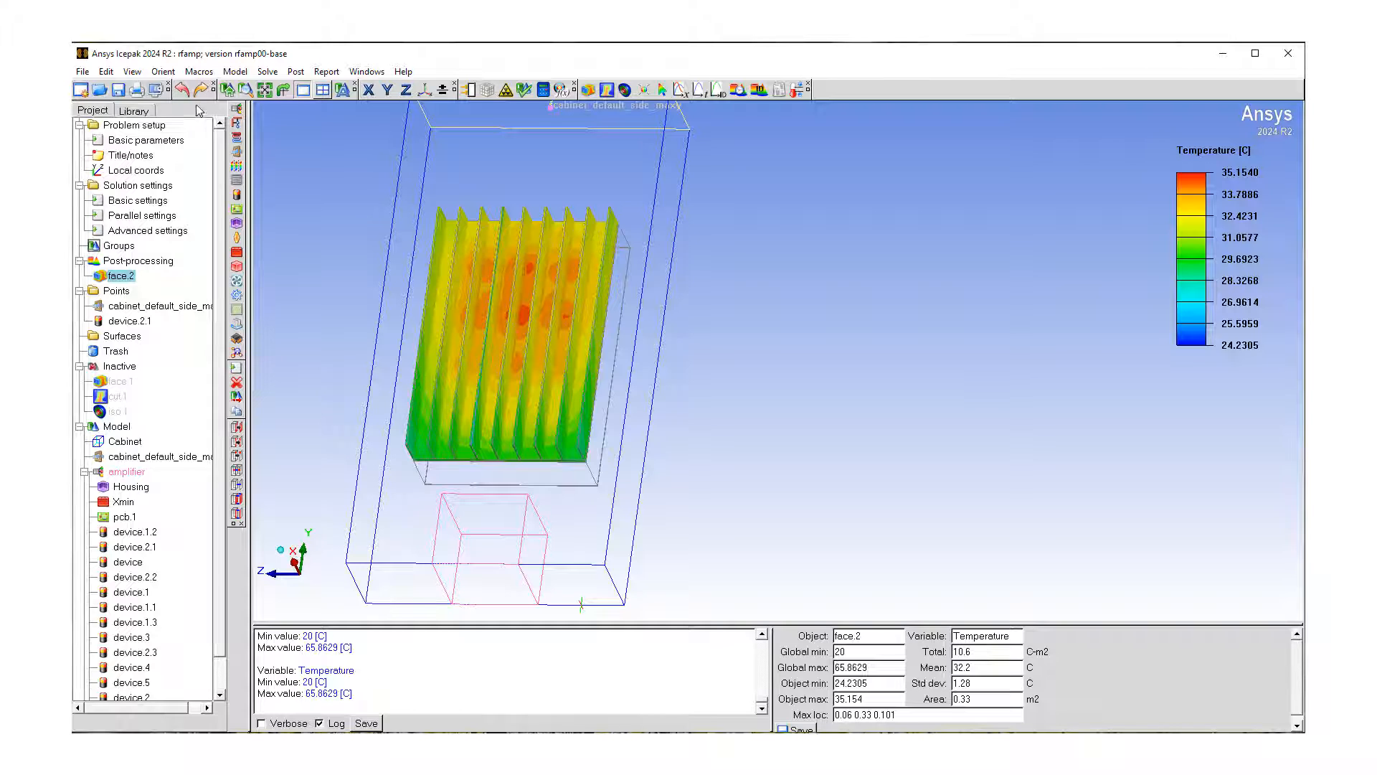
Orient the view to positive Z and create a UY variation plot along a line picked through the heat sink fins at about X 0.082, Y 0.303
{"action": "left_click", "coordinate": [164, 71]}
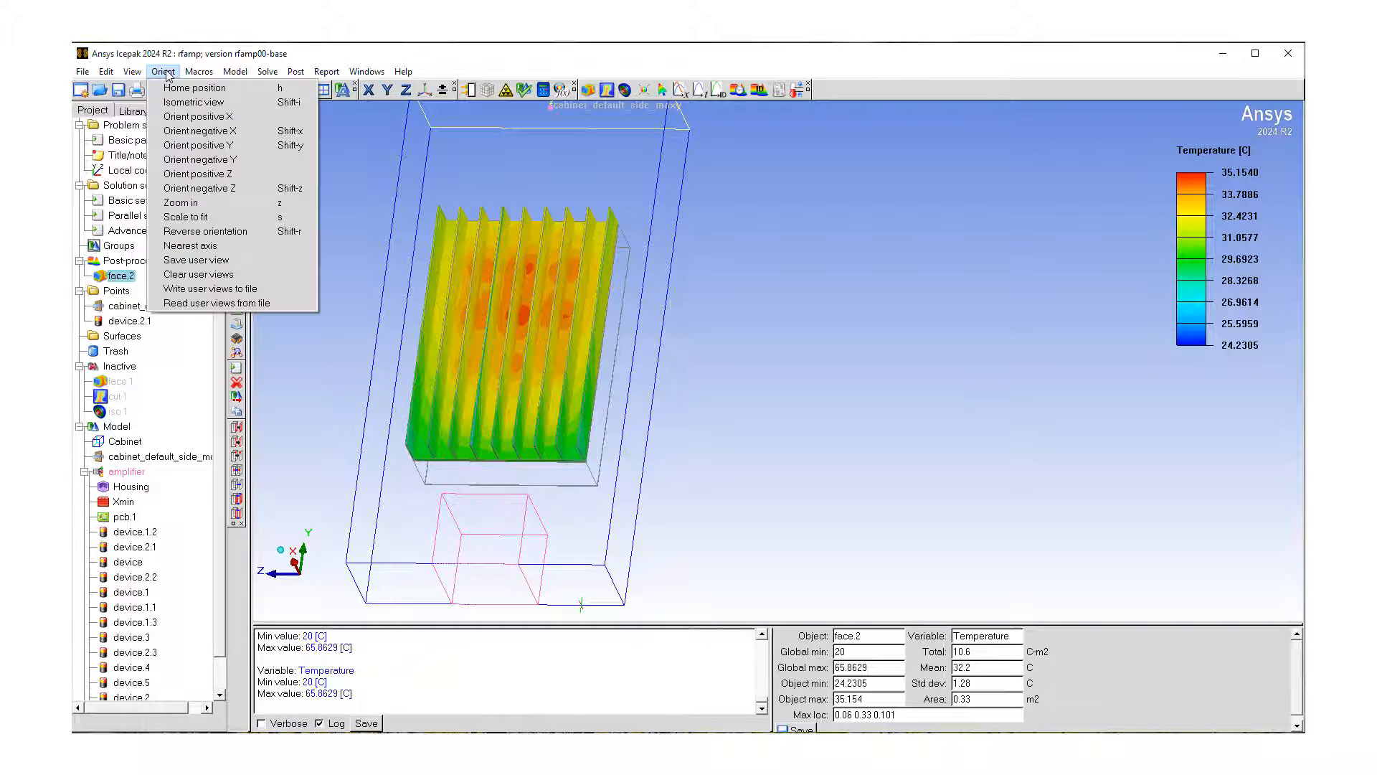
{"action": "left_click", "coordinate": [208, 176]}
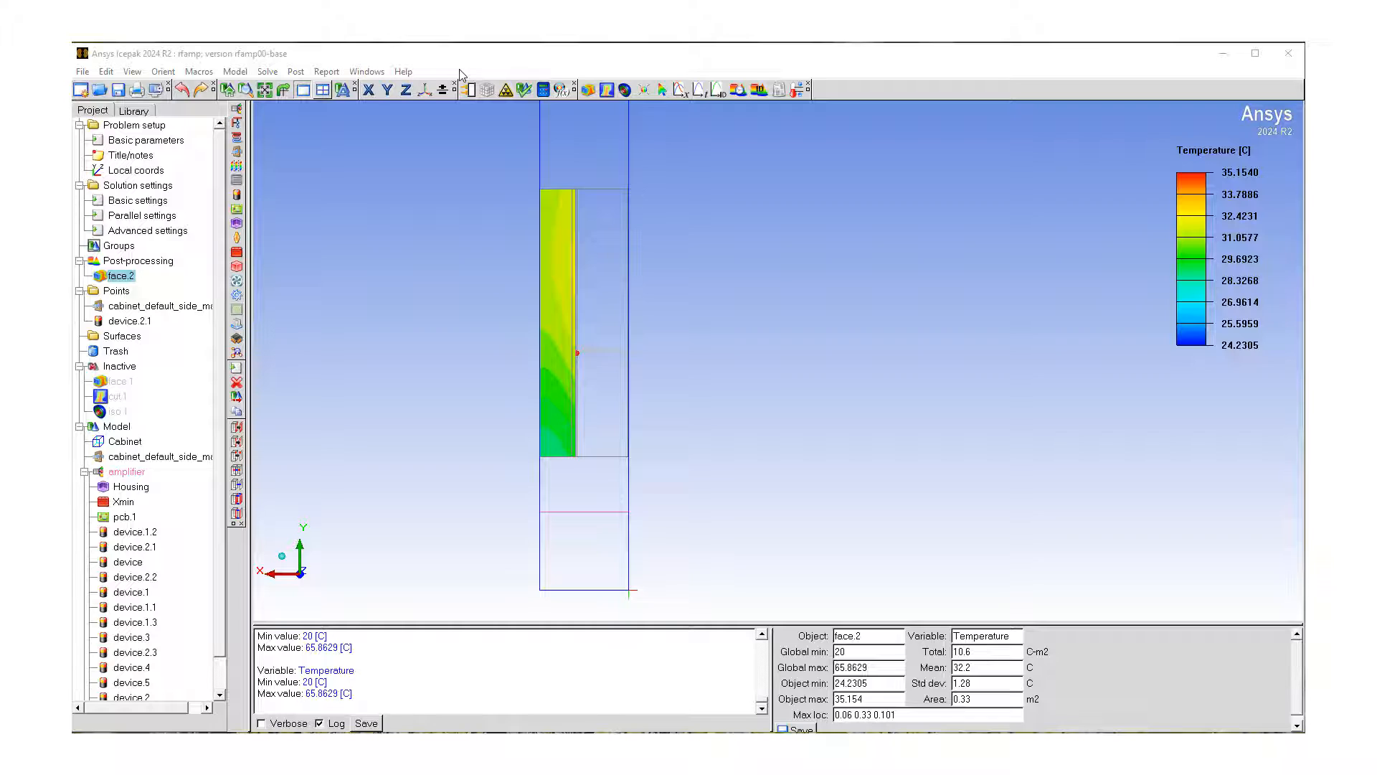
{"action": "left_click", "coordinate": [679, 91]}
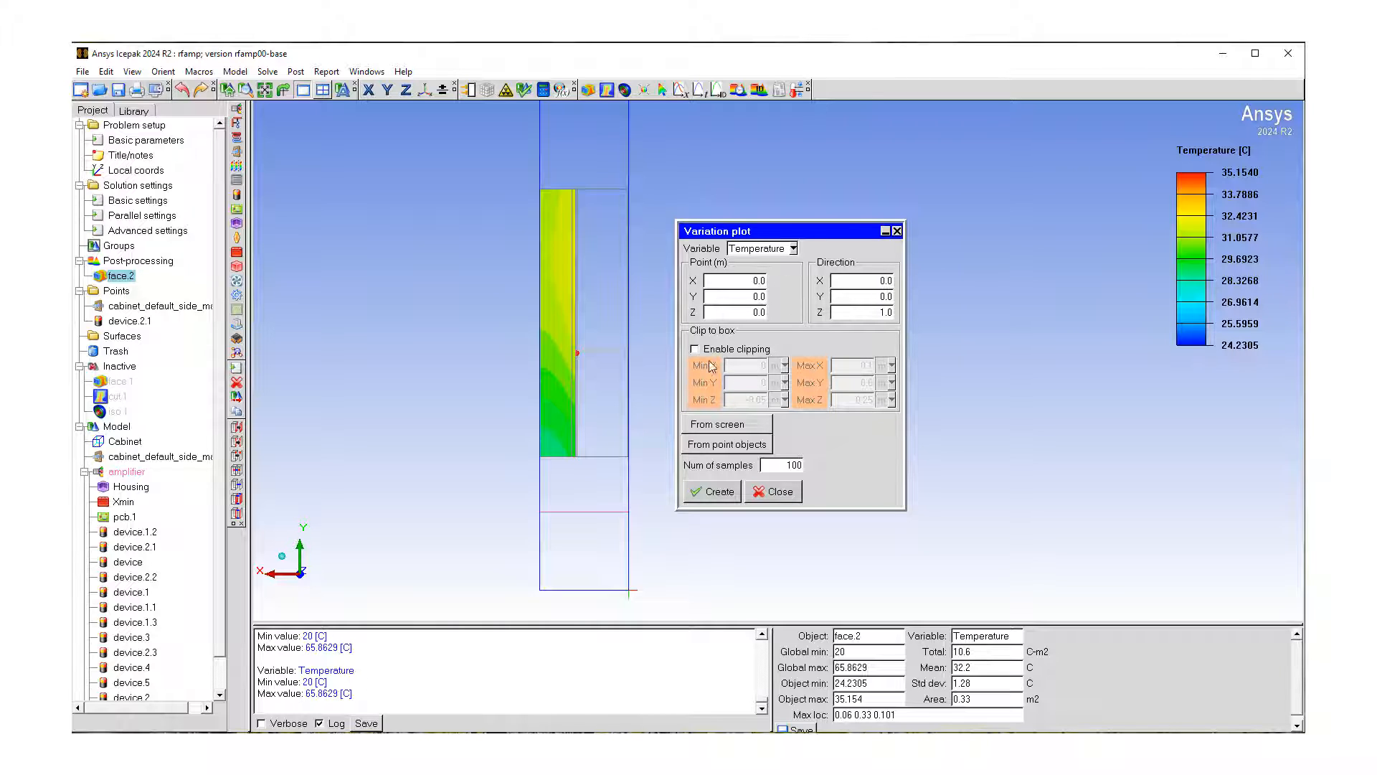
{"action": "left_click", "coordinate": [793, 249]}
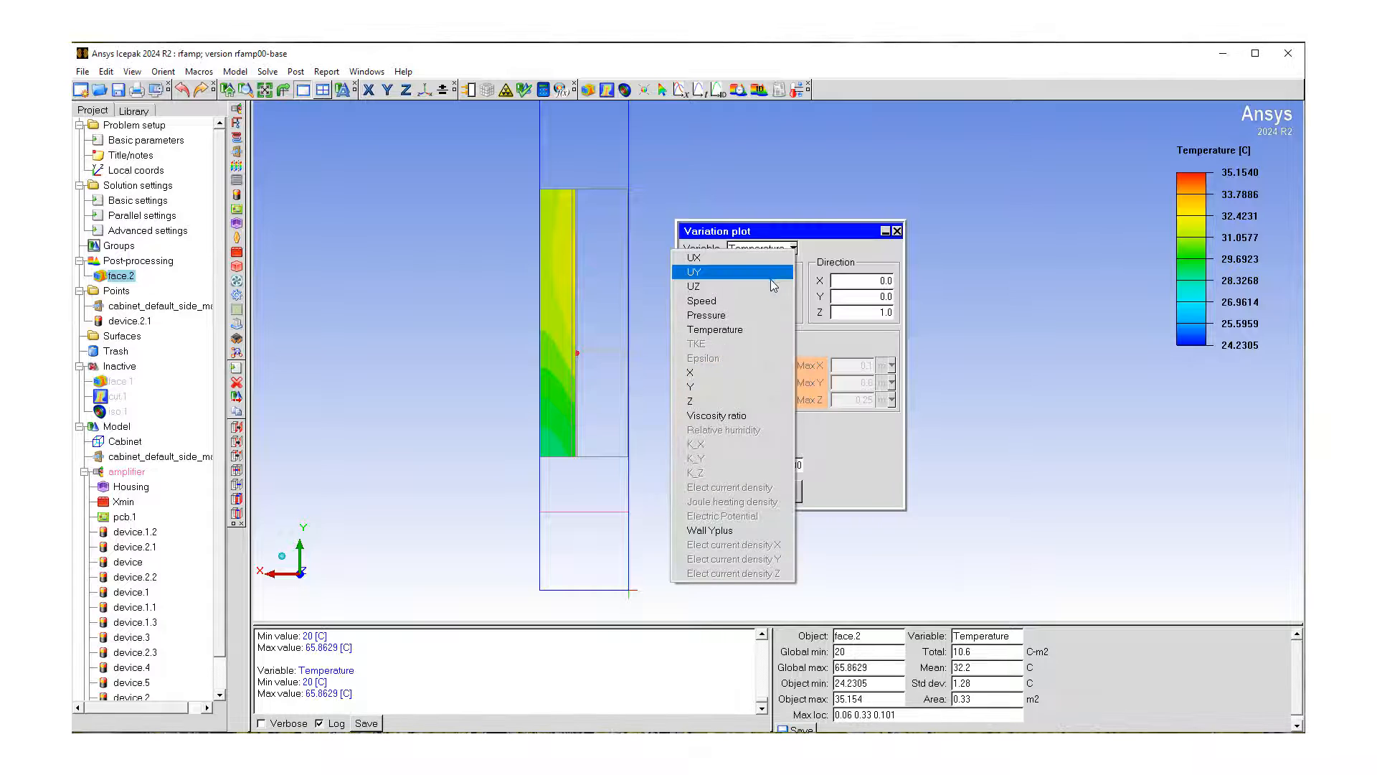
{"action": "left_click", "coordinate": [771, 272]}
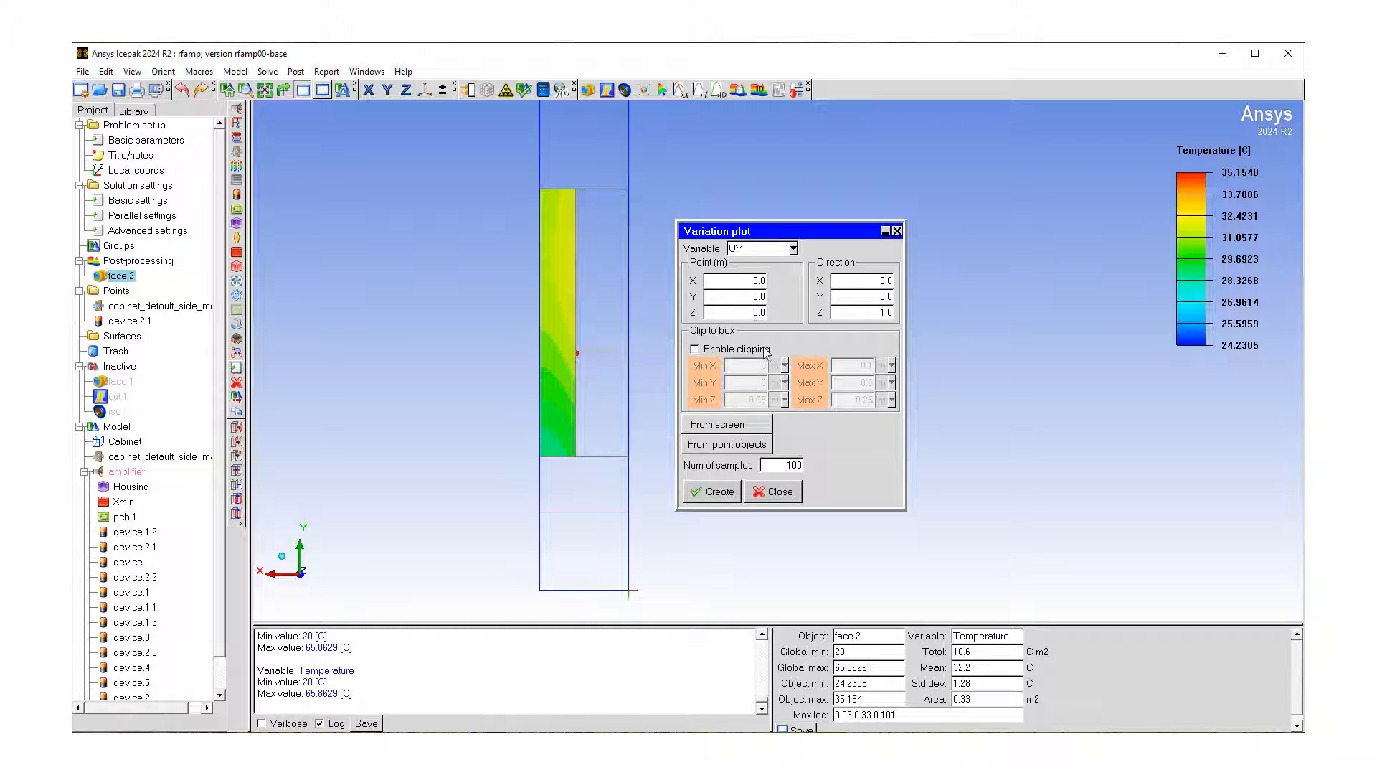
{"action": "left_click", "coordinate": [718, 424]}
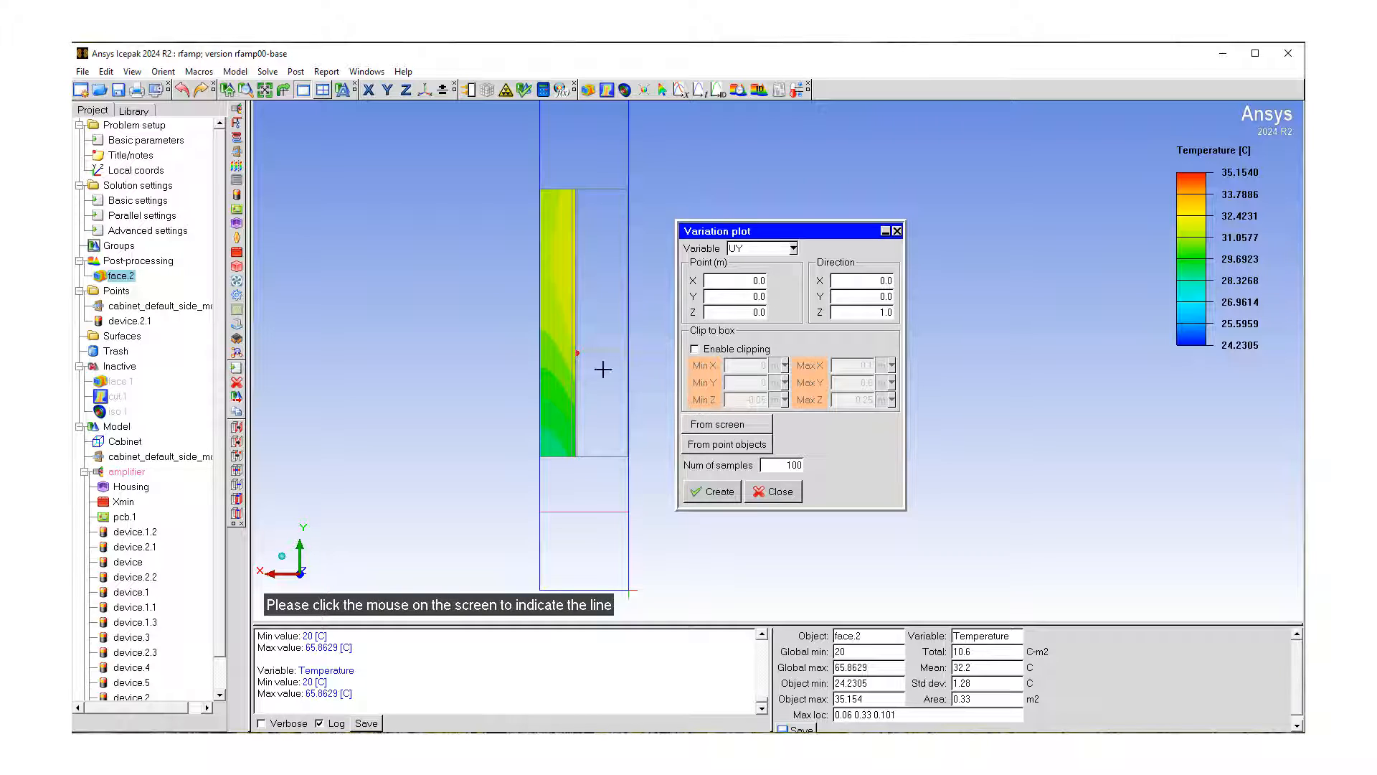
{"action": "left_click", "coordinate": [555, 320]}
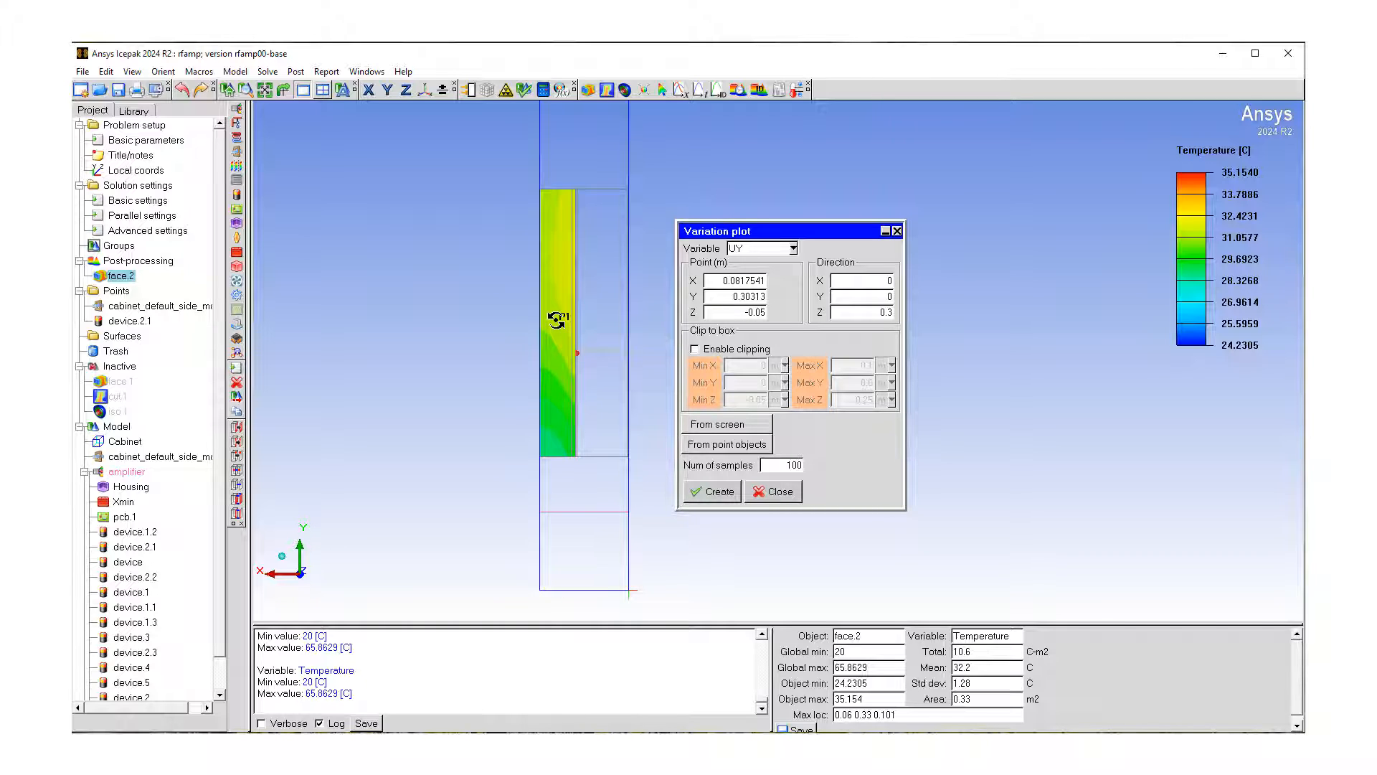
{"action": "left_click", "coordinate": [716, 494]}
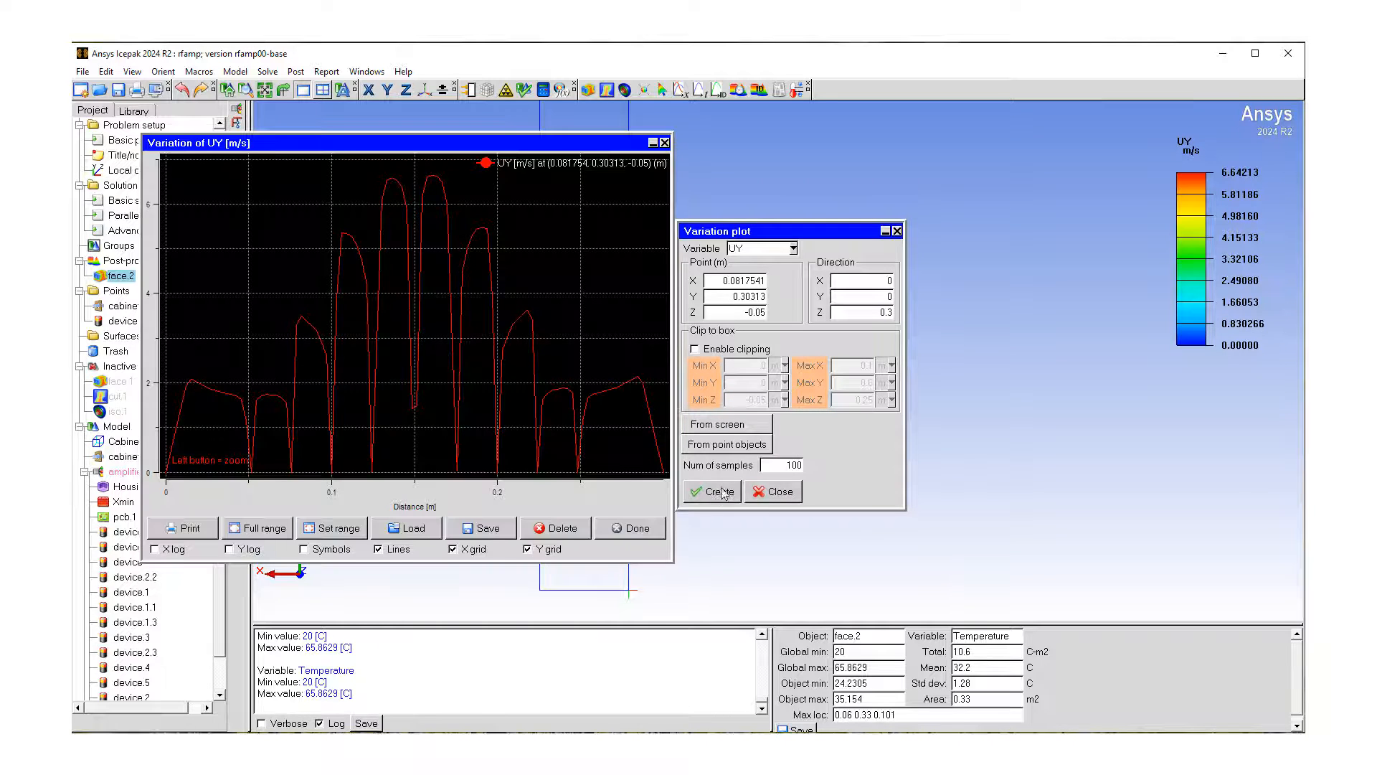
Examine the UY velocity curve alongside the sampling line across the heat sink fins in the model
{"action": "left_click_drag", "start_coordinate": [784, 242], "coordinate": [1137, 139]}
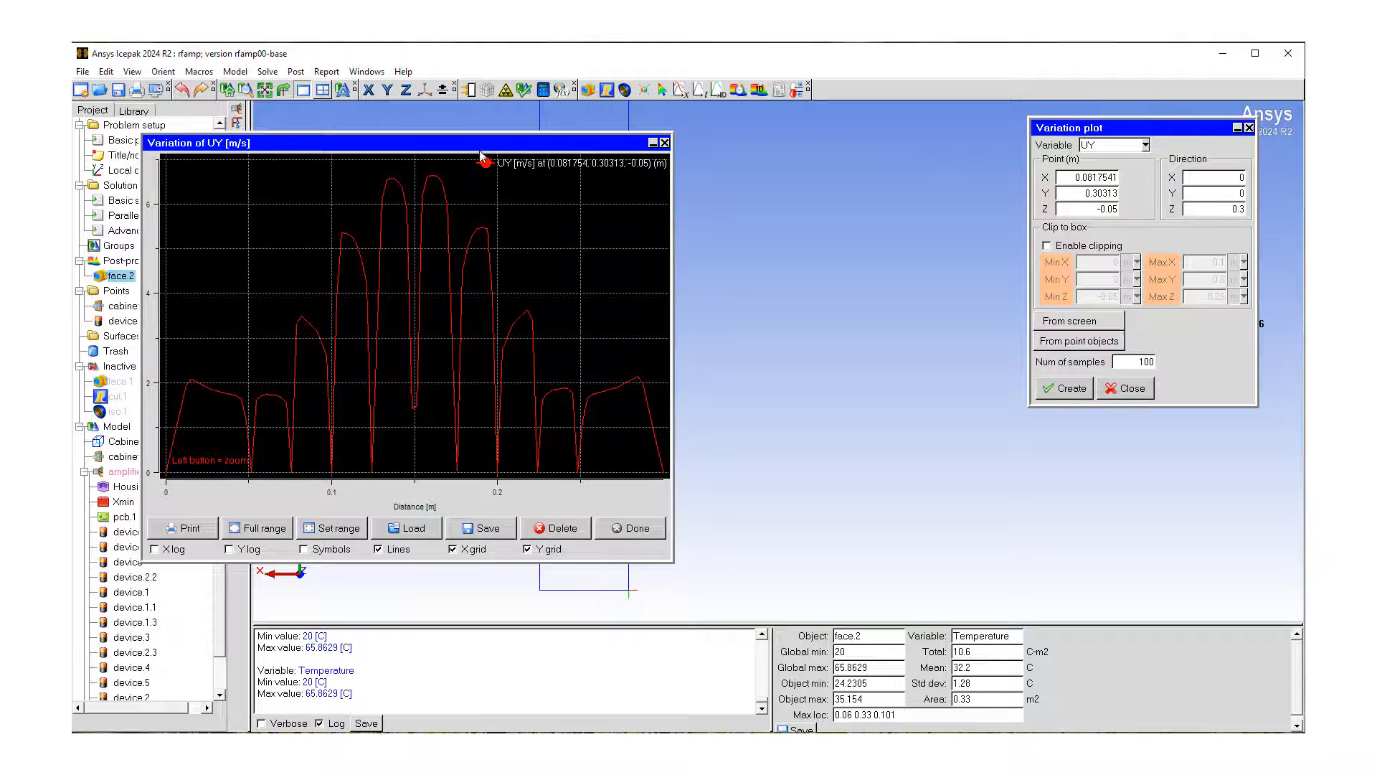
{"action": "left_click_drag", "start_coordinate": [480, 147], "coordinate": [521, 172]}
{"action": "left_click_drag", "start_coordinate": [766, 303], "coordinate": [951, 367]}
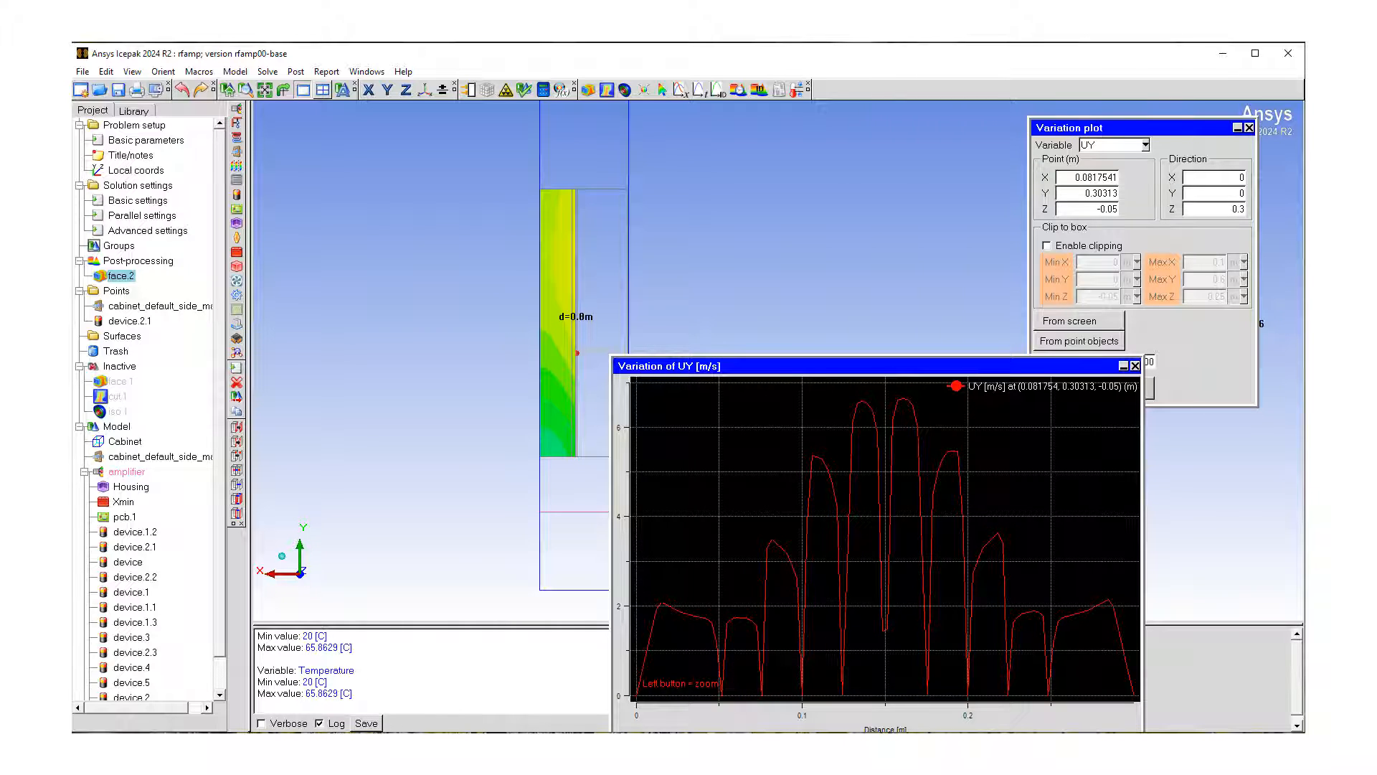
{"action": "left_click_drag", "start_coordinate": [819, 369], "coordinate": [841, 338]}
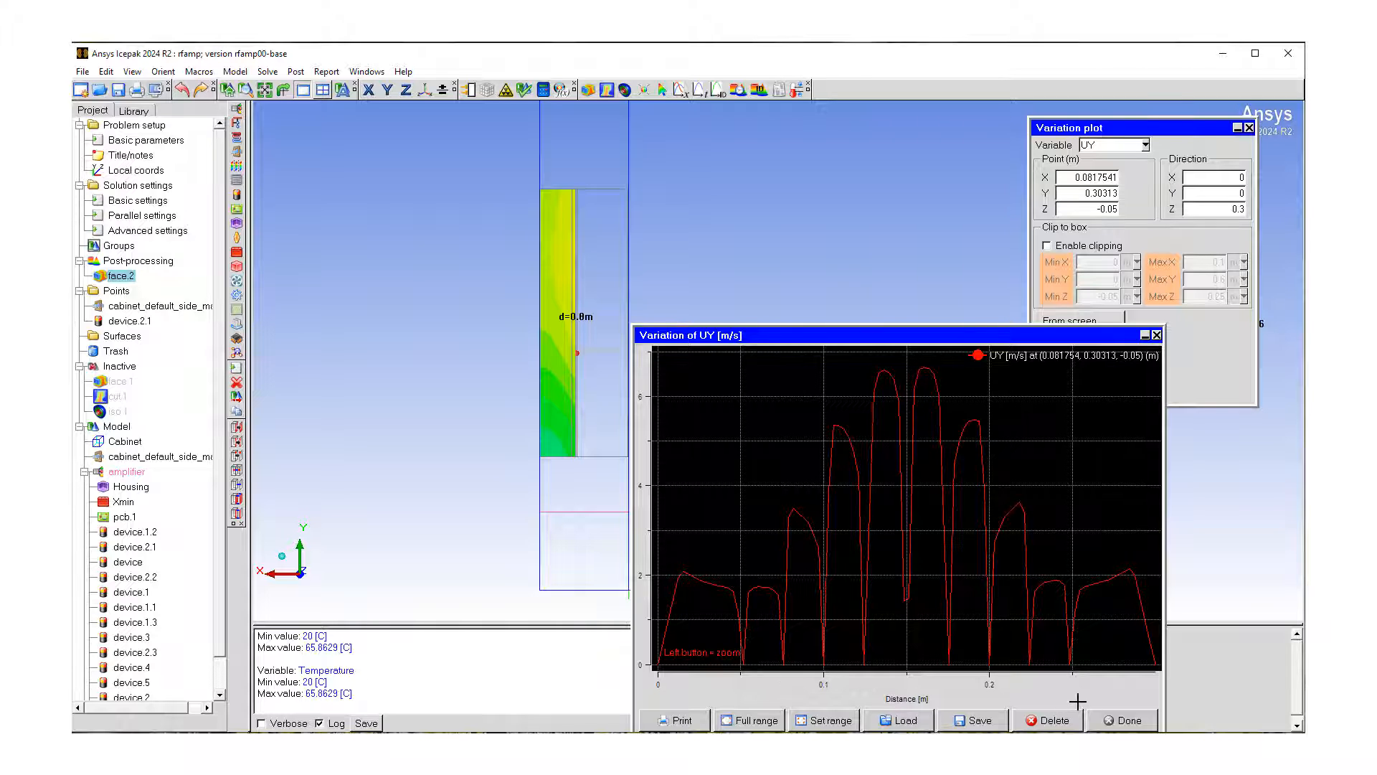
{"action": "middle_click_drag", "start_coordinate": [581, 391], "coordinate": [540, 389]}
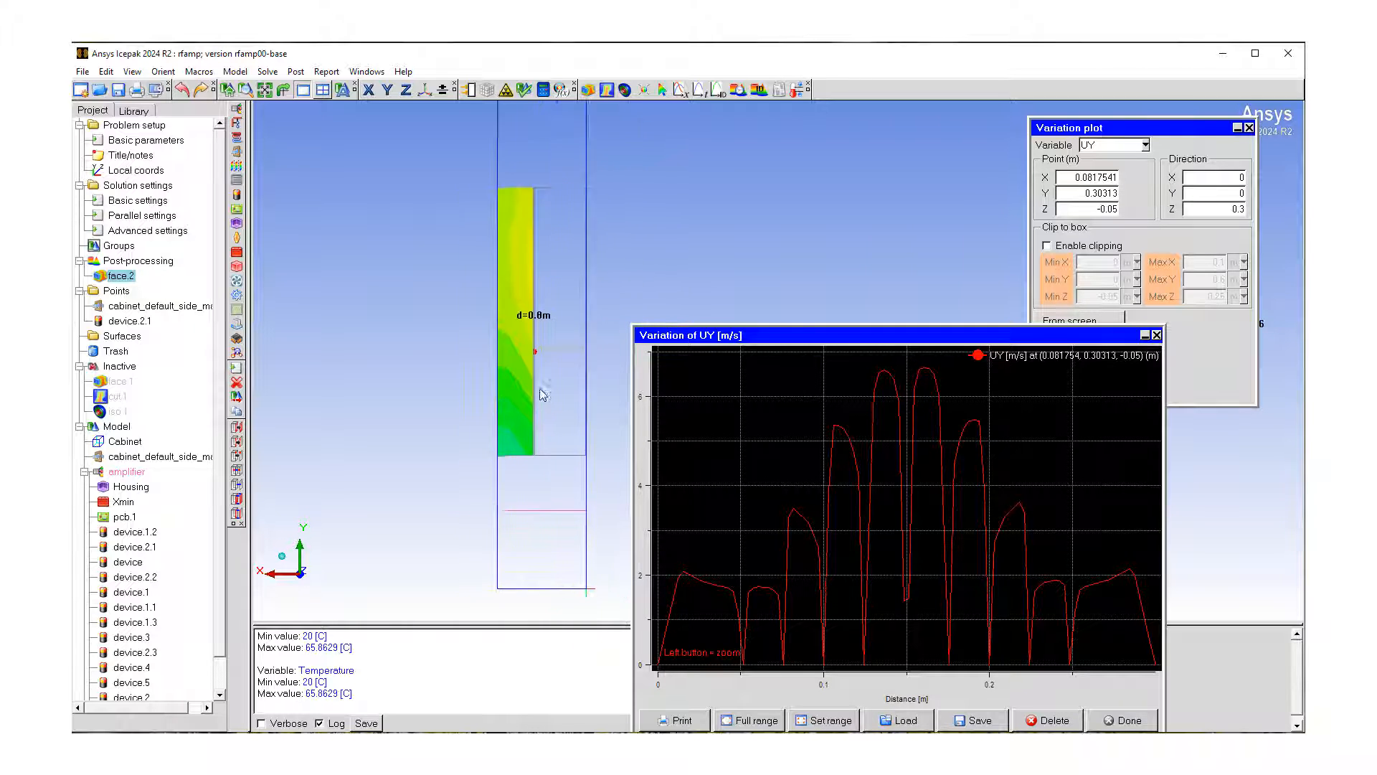
{"action": "left_click_drag", "start_coordinate": [540, 391], "coordinate": [610, 368]}
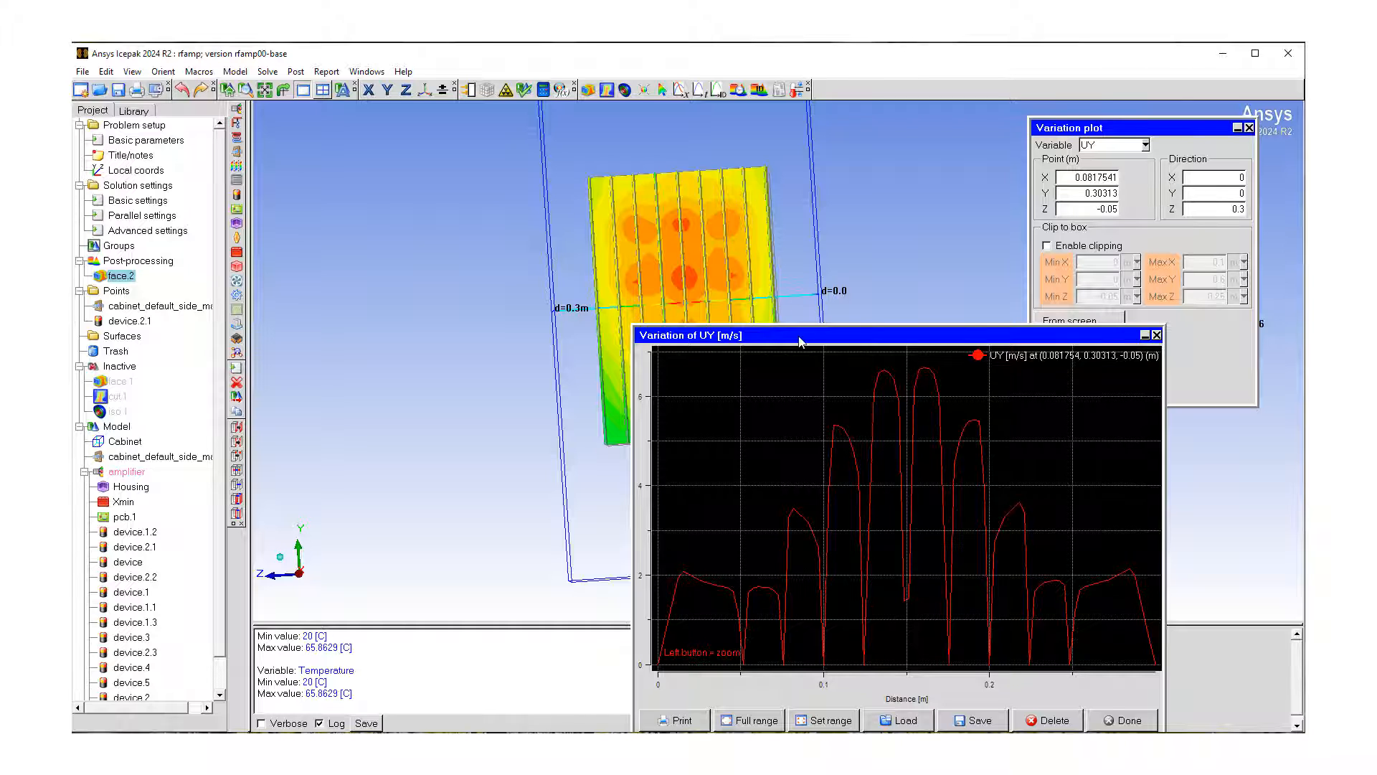
{"action": "left_click_drag", "start_coordinate": [796, 335], "coordinate": [578, 263]}
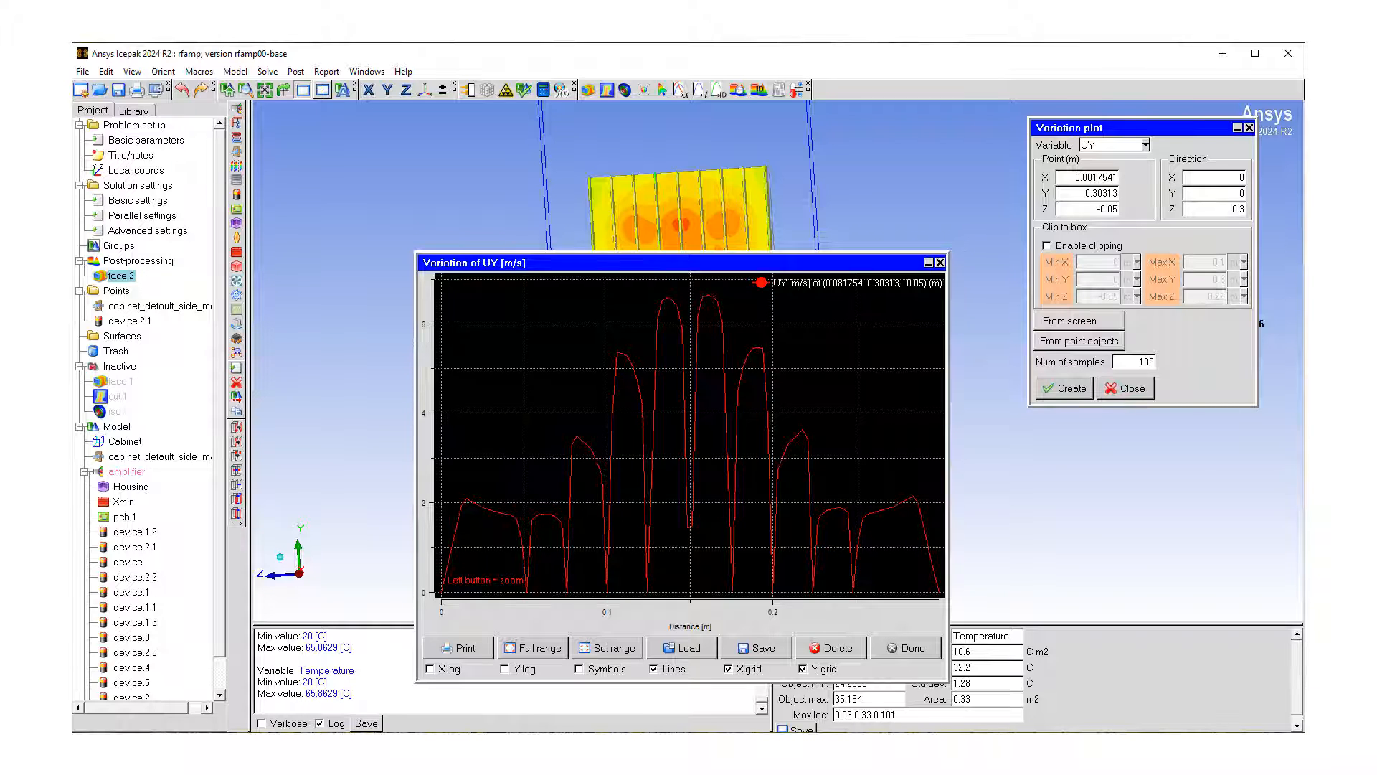
{"action": "left_click_drag", "start_coordinate": [709, 267], "coordinate": [271, 185]}
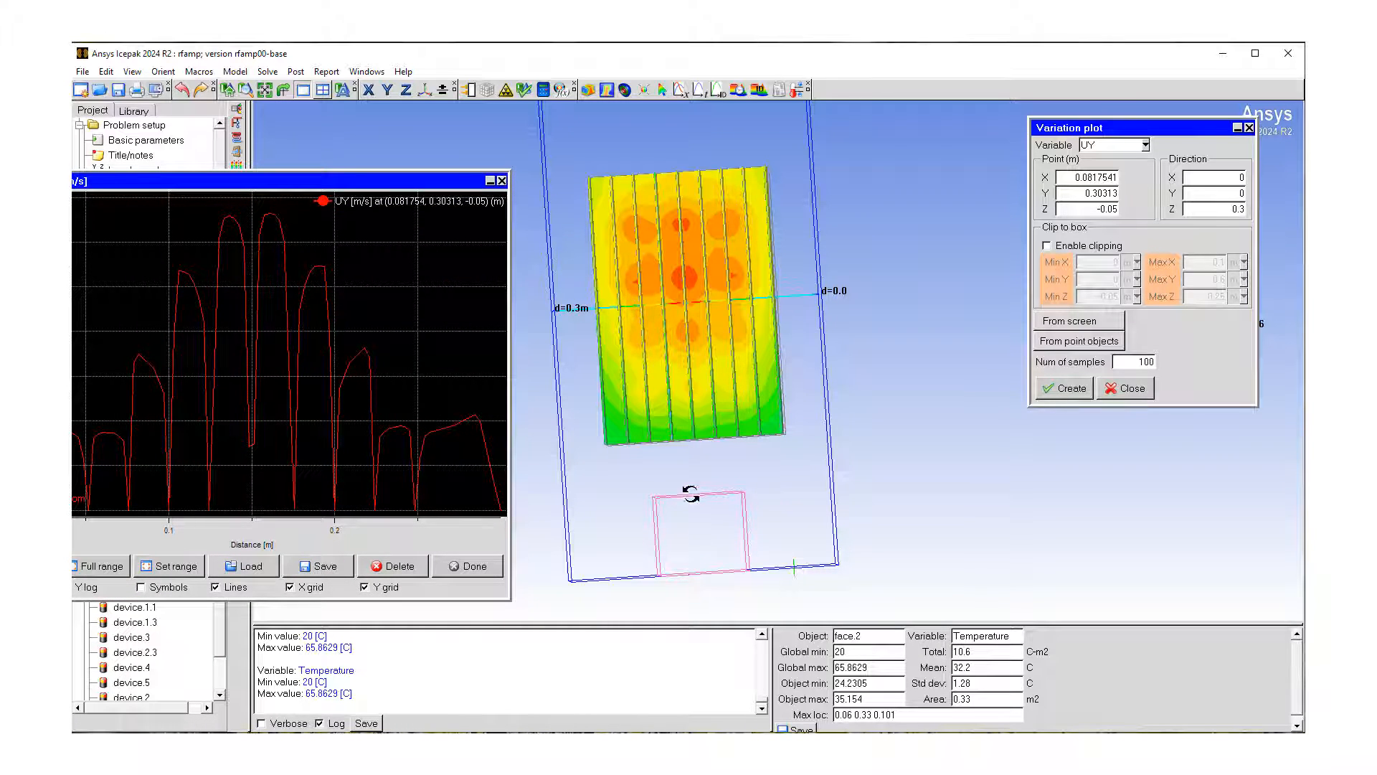
{"action": "left_click_drag", "start_coordinate": [308, 181], "coordinate": [697, 253]}
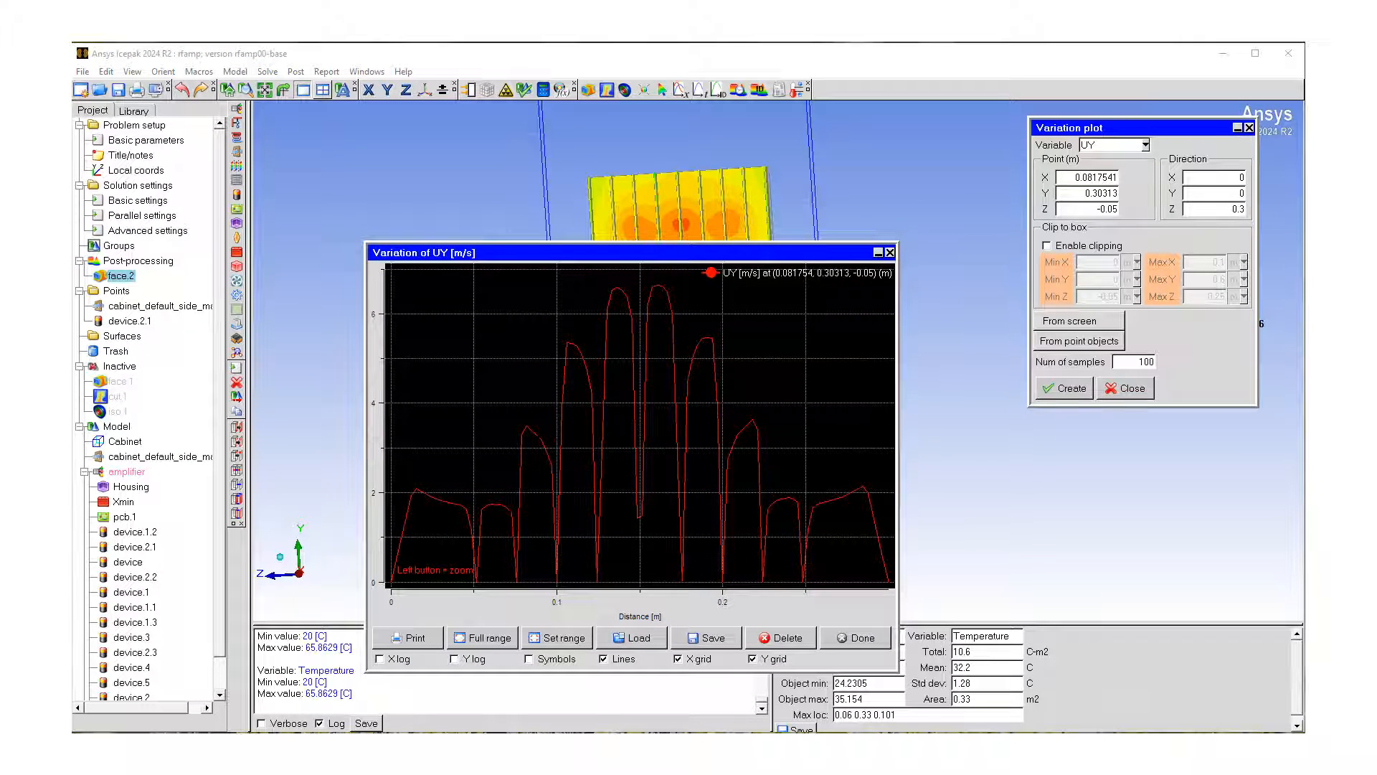